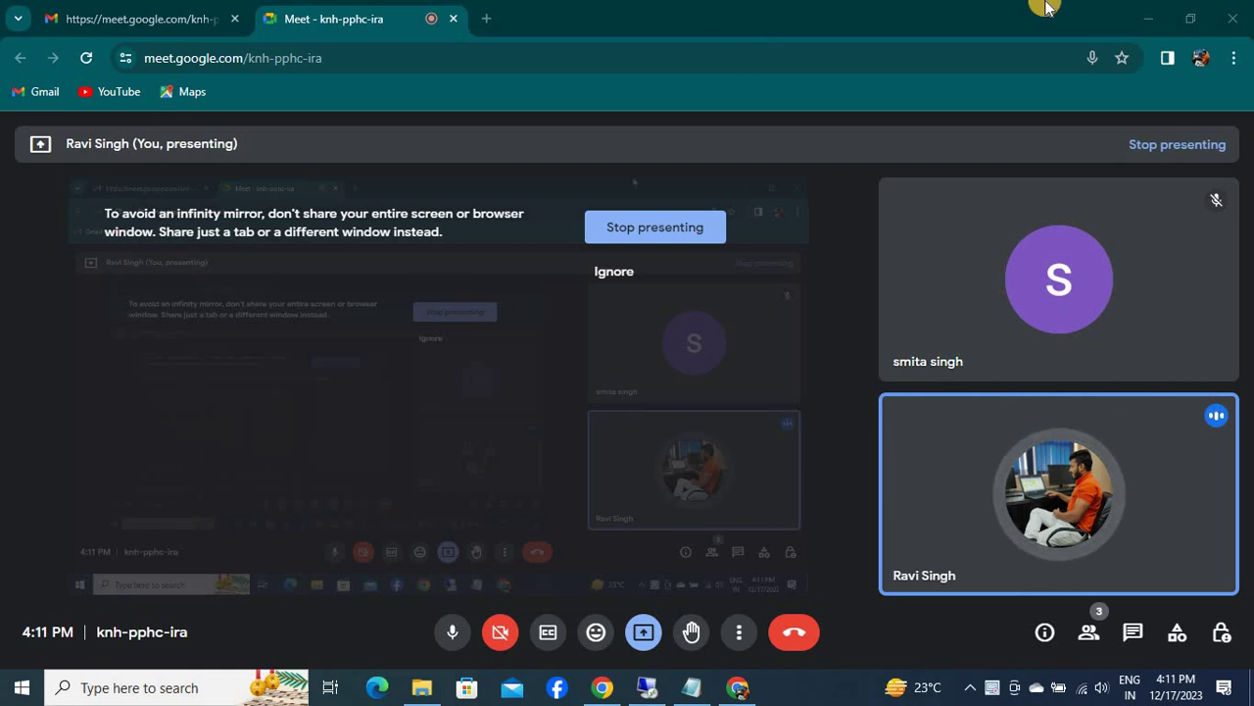
Step: Clear the desktop by minimizing the meeting browser window and closing the SAP 3 PM folder
left_click(1149, 18)
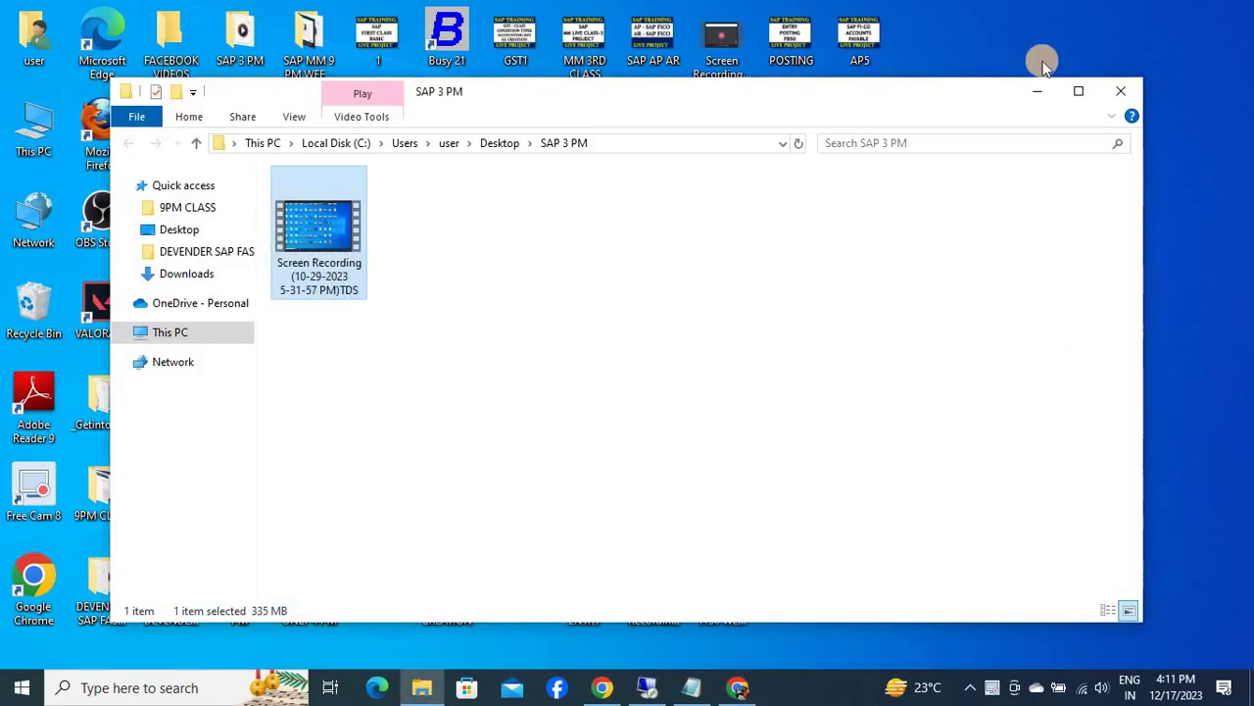
left_click(1120, 90)
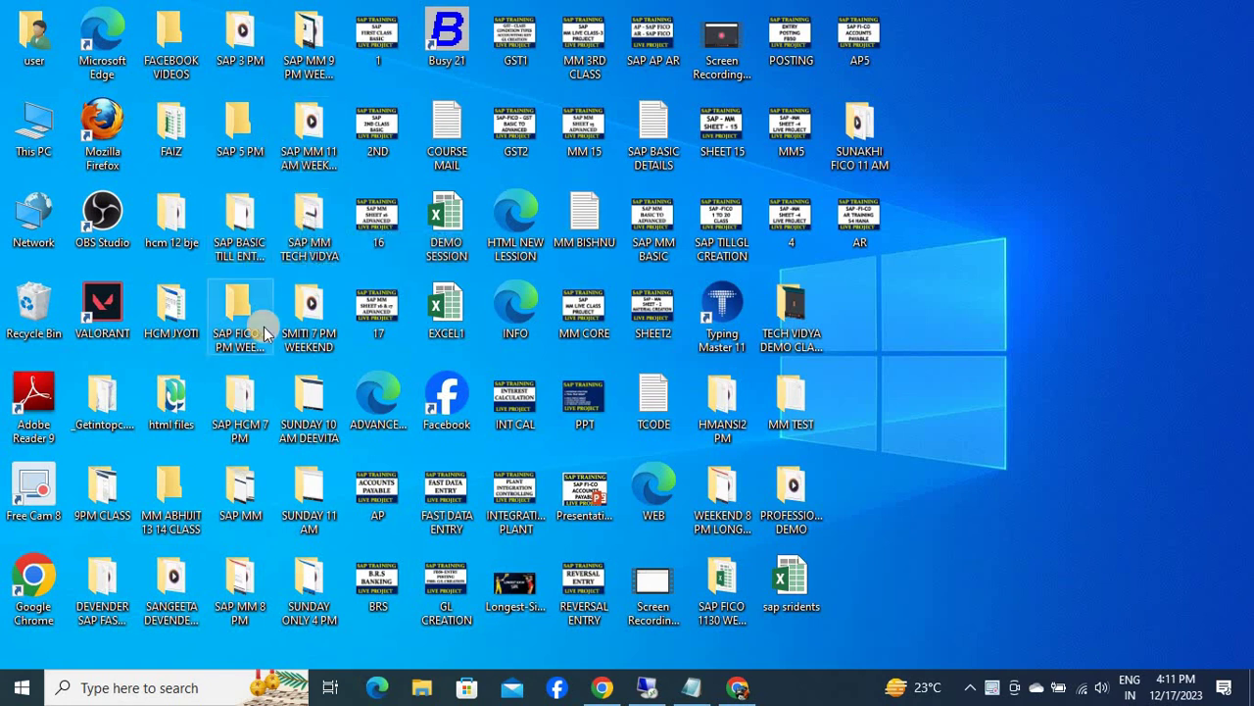
double_click(247, 568)
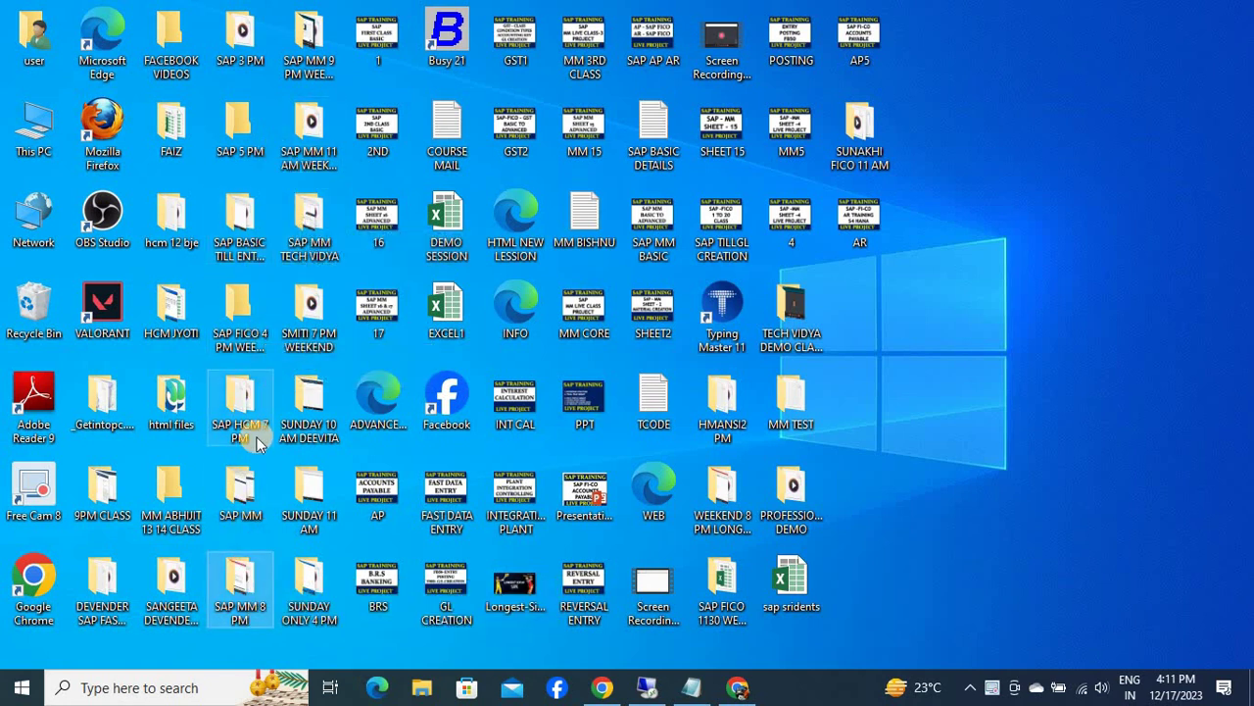
left_click(249, 331)
double_click(250, 331)
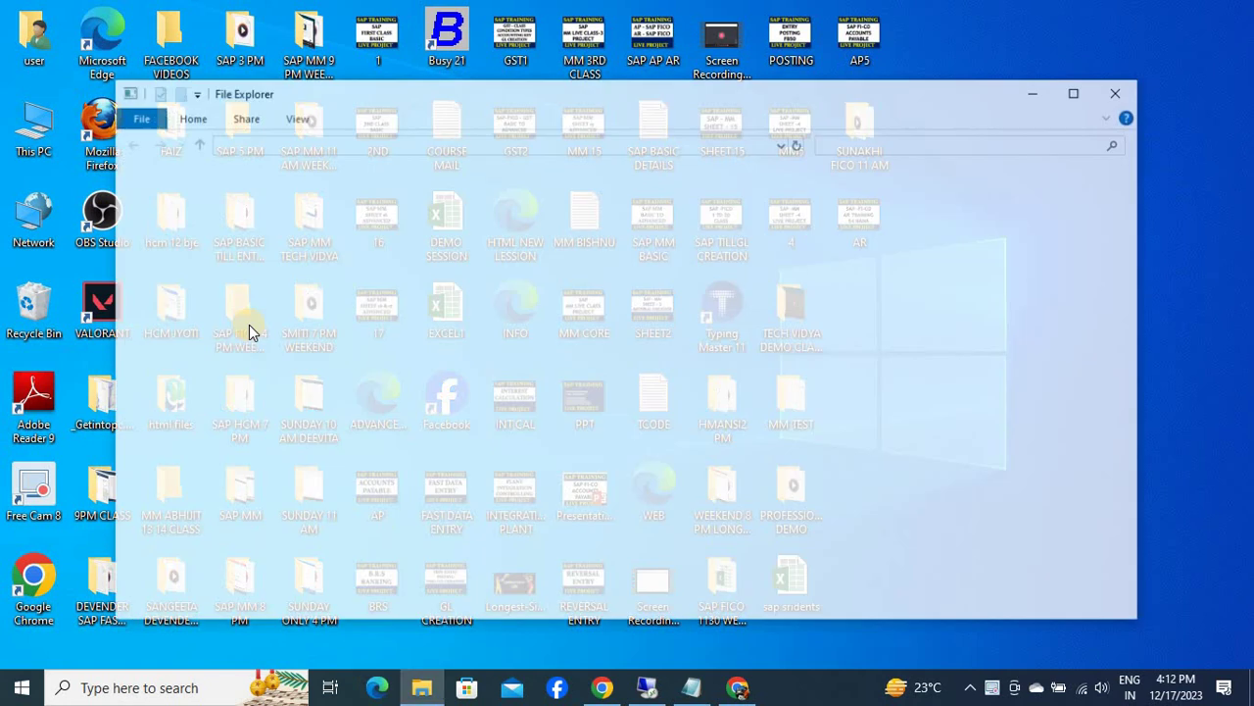
left_click(1119, 95)
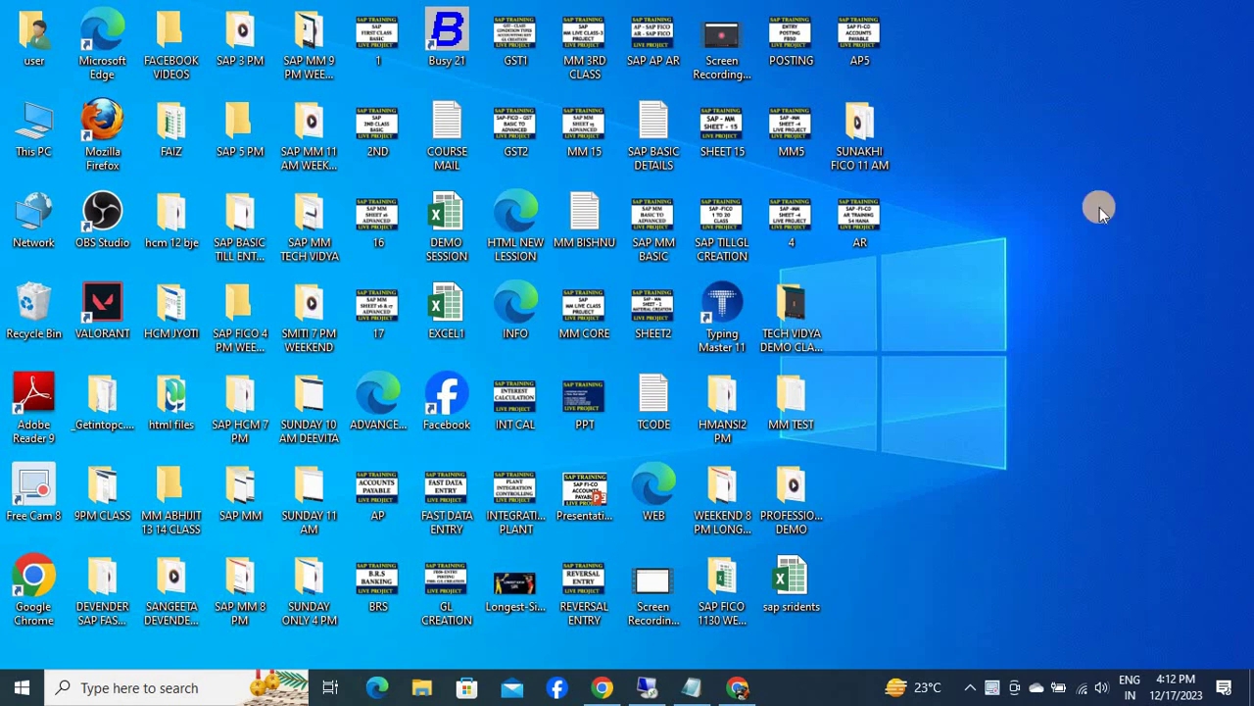
left_click(723, 689)
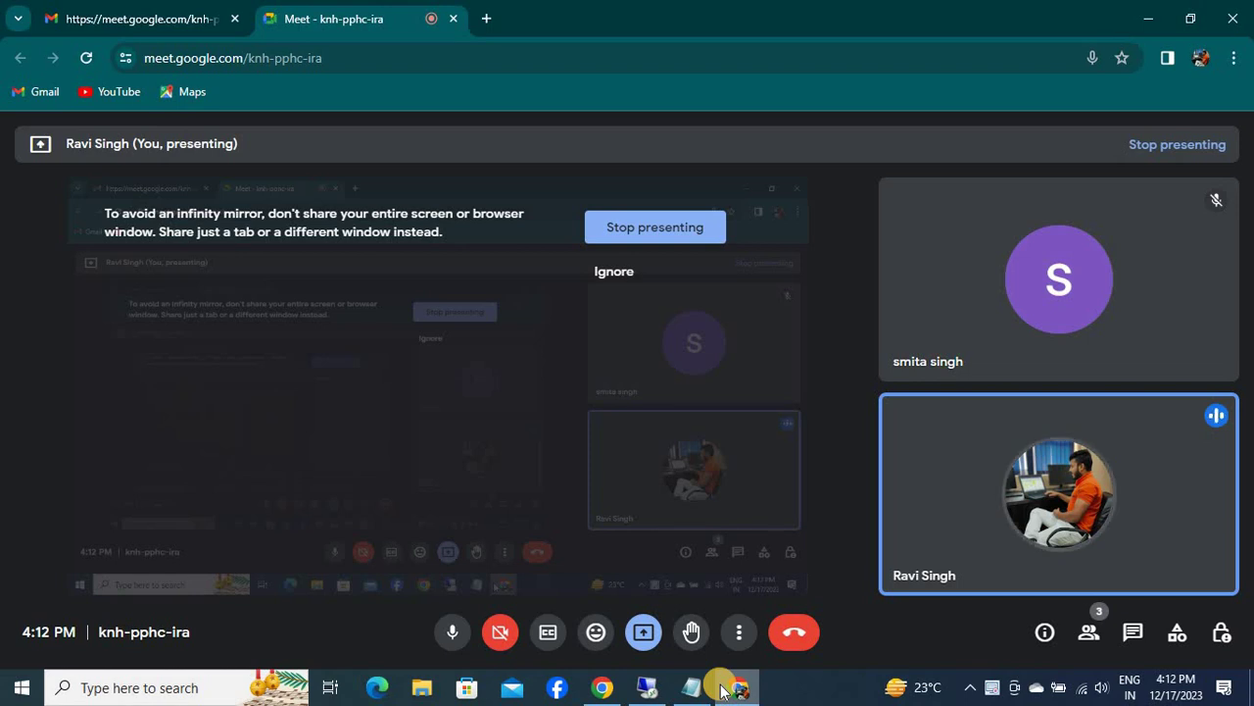
left_click(1149, 14)
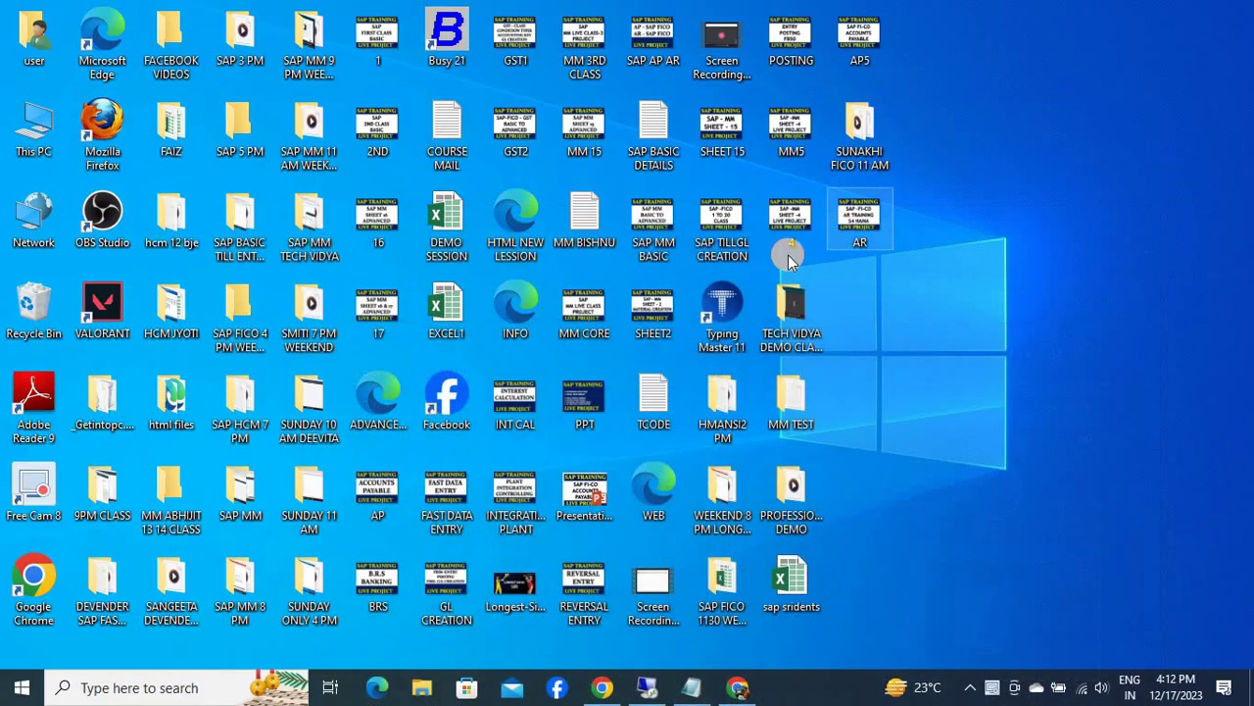
Step: Play the SAP 2ND CLASS recording from the SUNDAY ONLY 4 PM folder, and close the player and folder after viewing
left_click(310, 586)
double_click(310, 586)
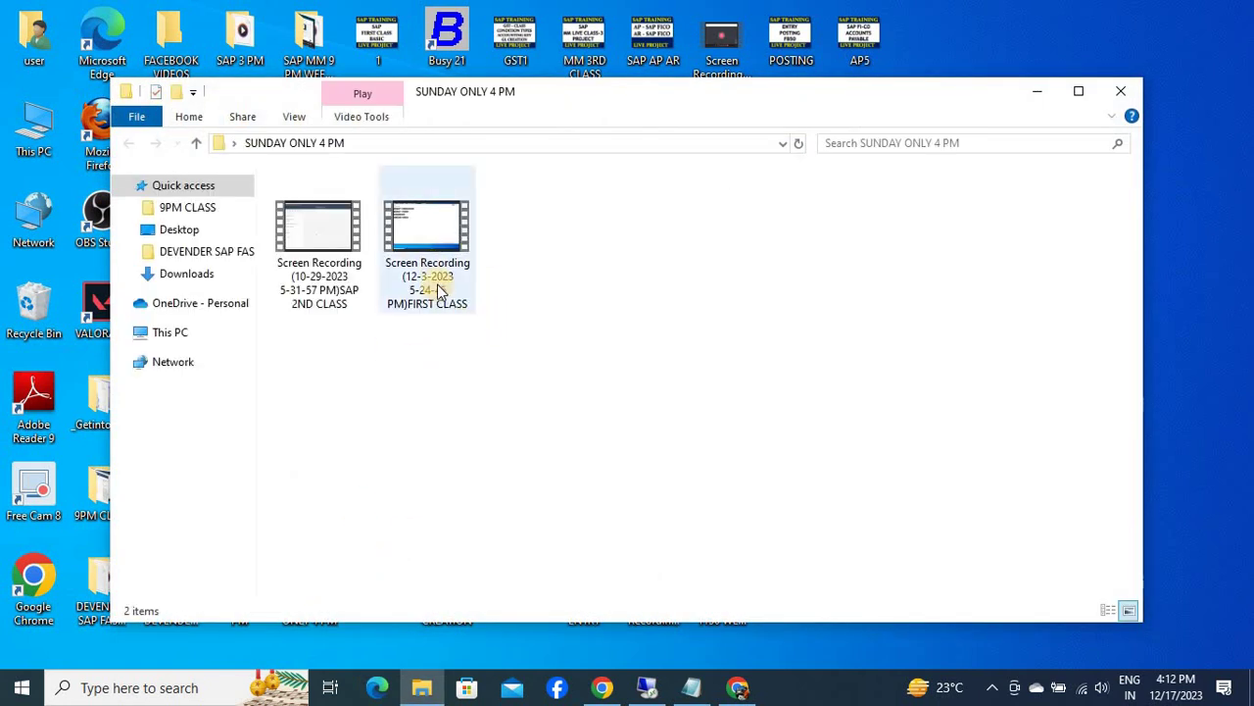
left_click(303, 294)
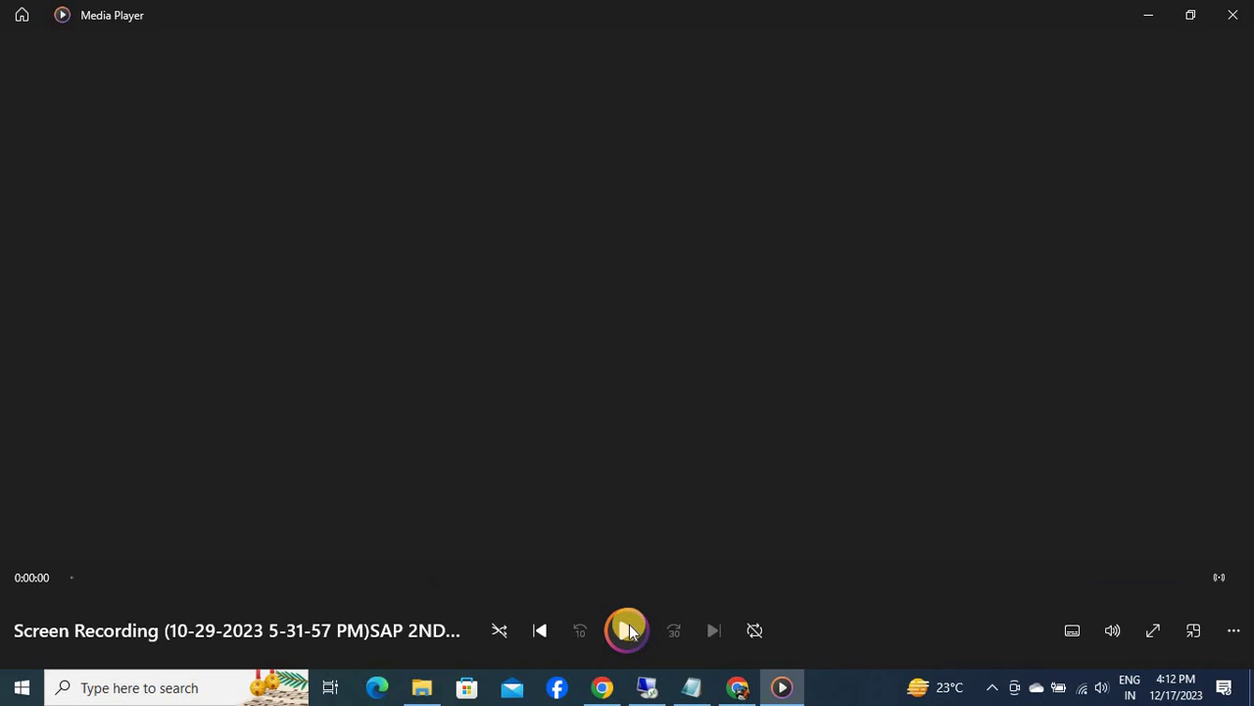
left_click(627, 630)
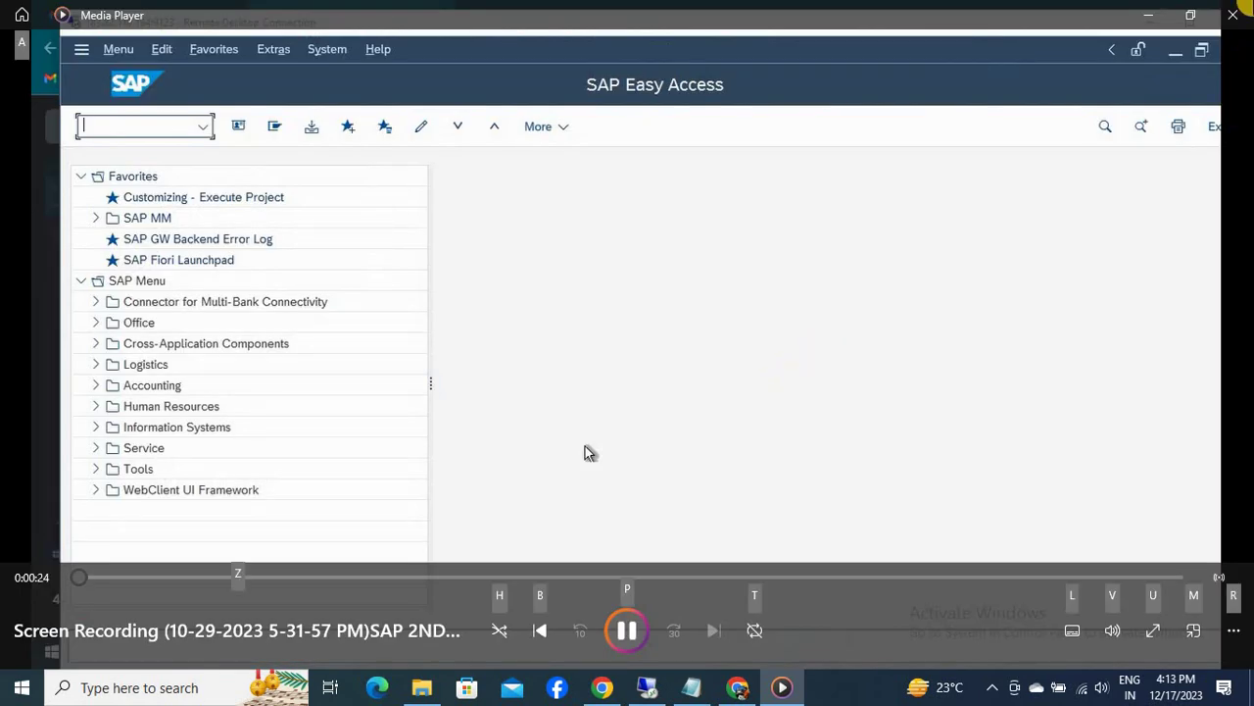
left_click(1241, 8)
left_click(1120, 90)
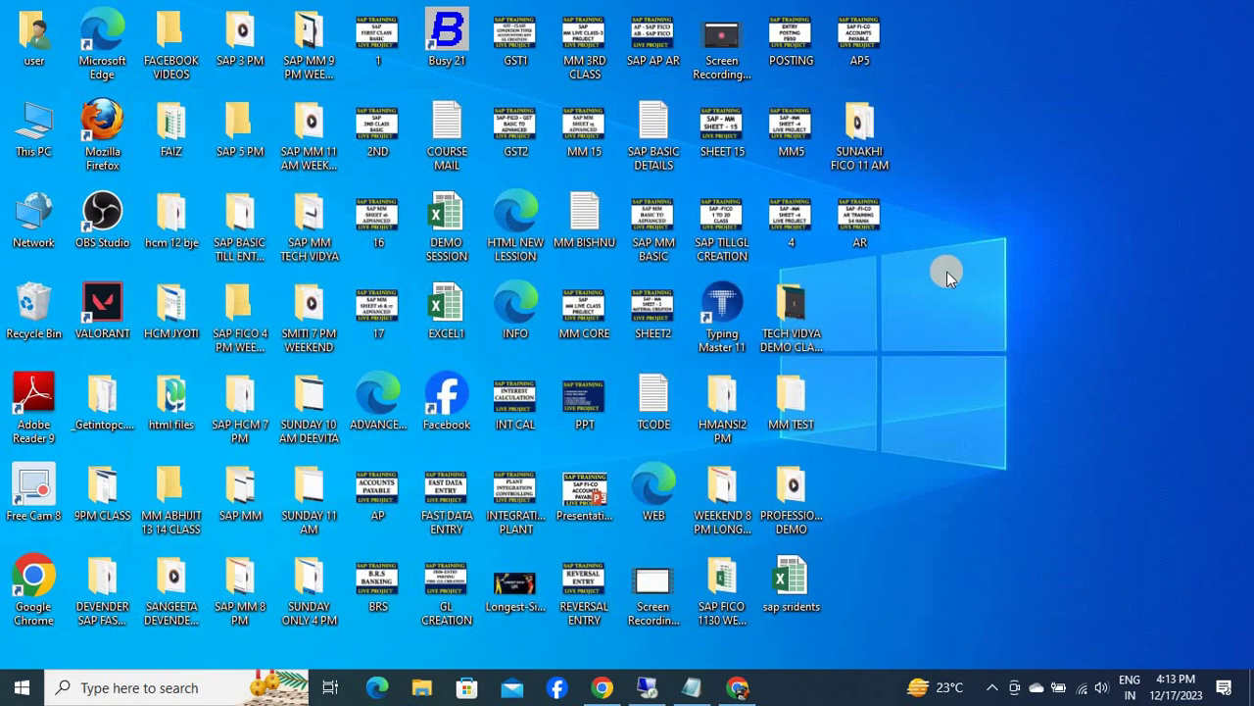
left_click(736, 689)
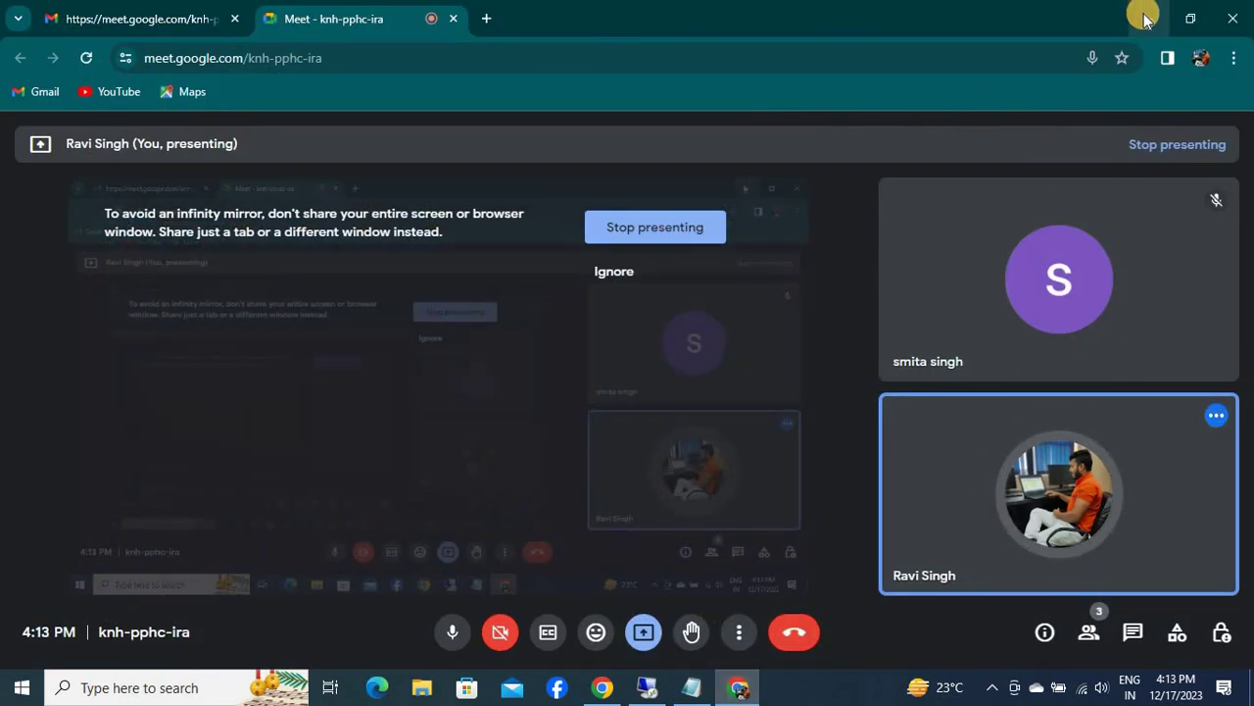
left_click(1145, 16)
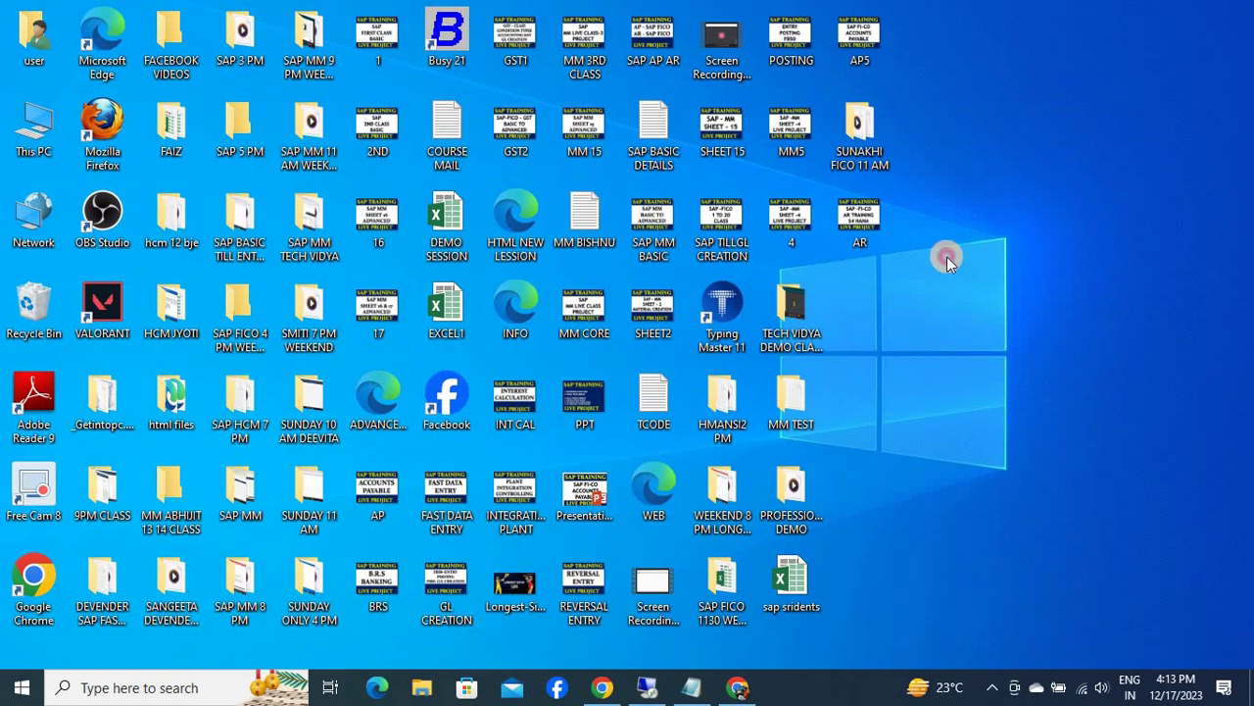
left_click(737, 688)
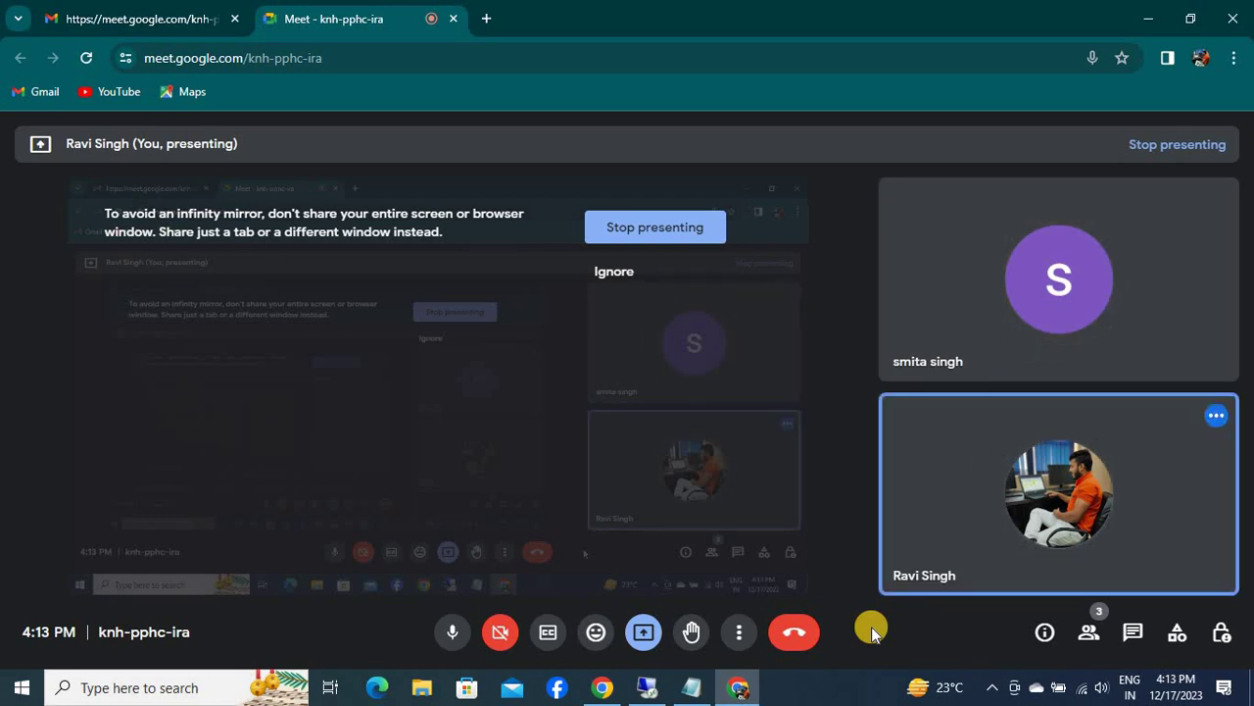
left_click(1148, 17)
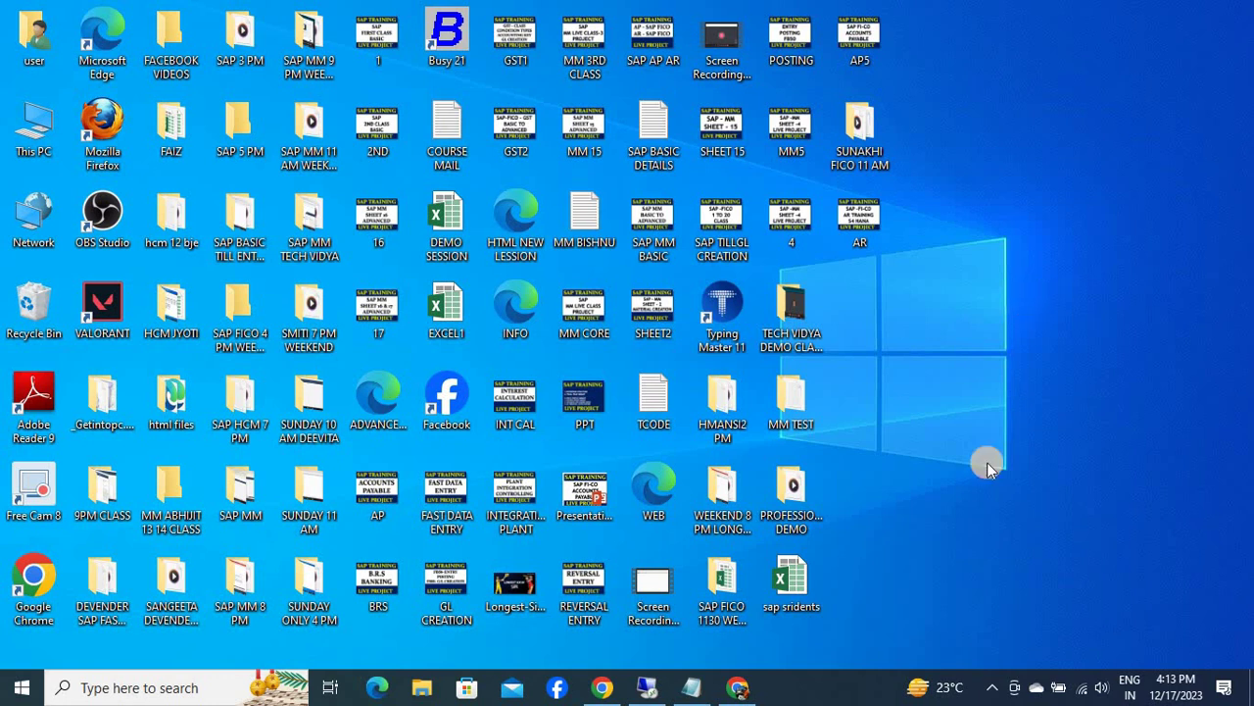
Step: Switch to Notepad and start a blank note, discarding the unsaved withholding tax list
left_click(696, 687)
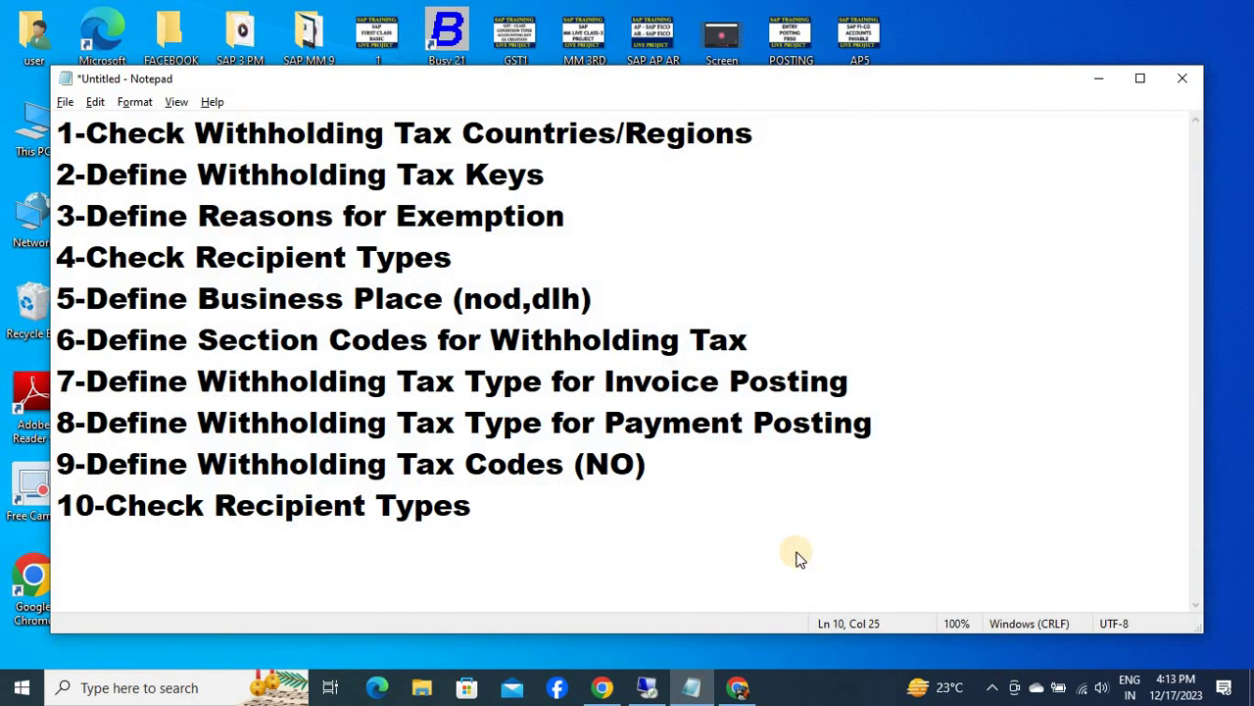
key("ctrl+s")
left_click(617, 521)
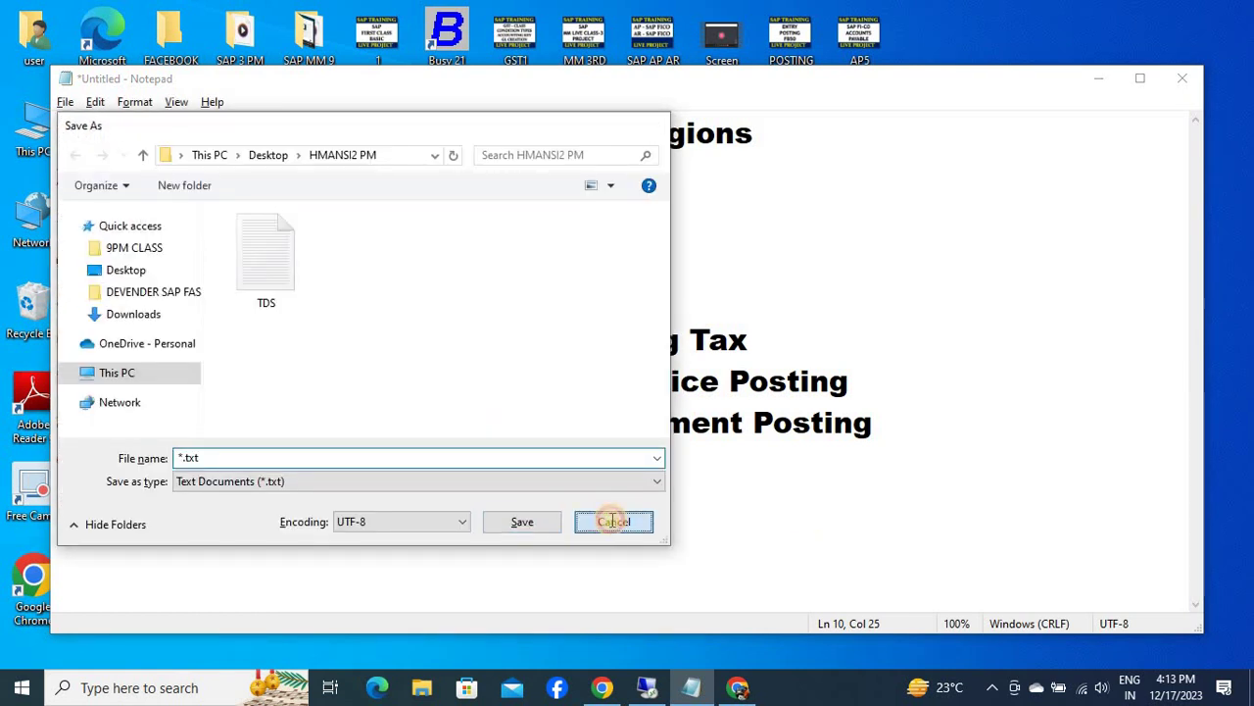
key("alt+F4")
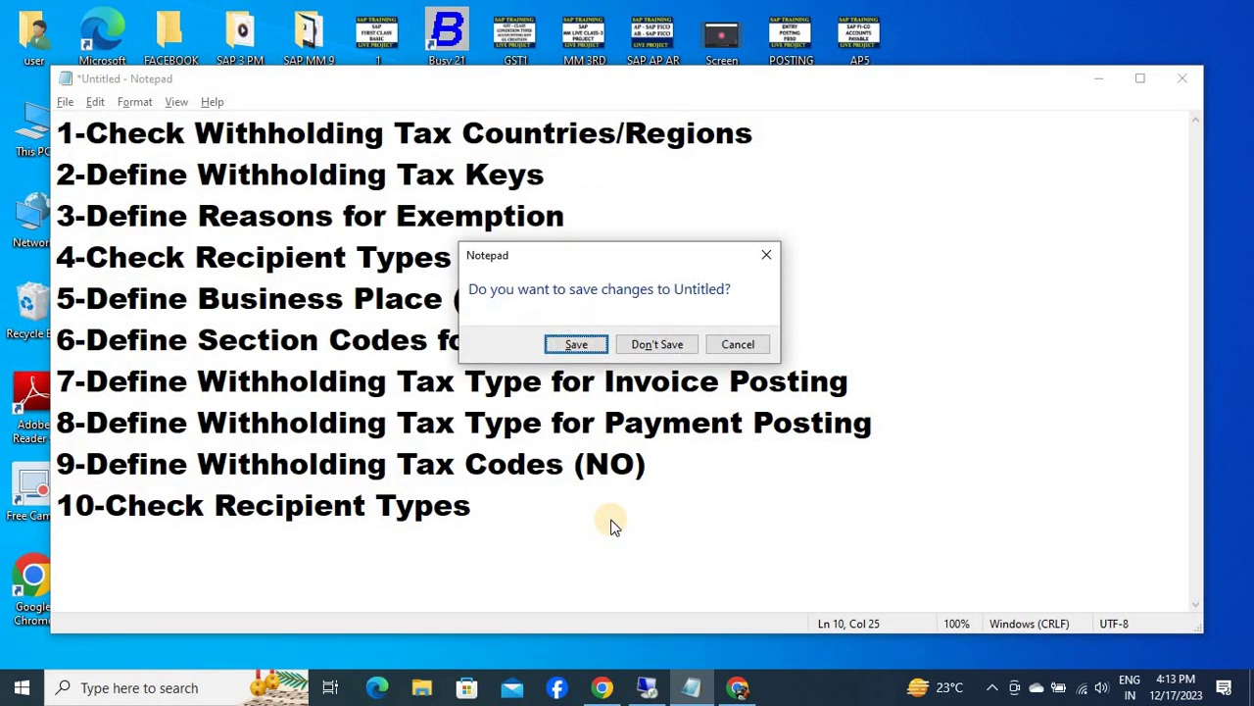
key("Tab")
key("Return")
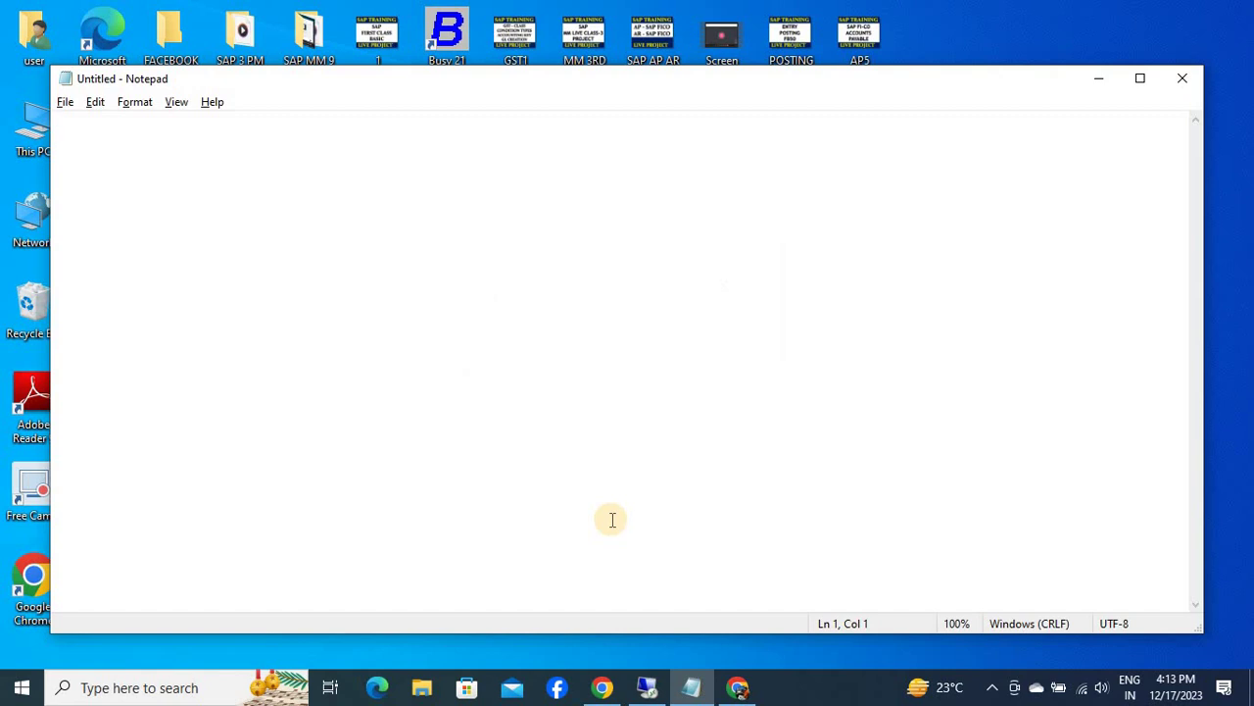
Step: Write the transaction codes "1-OB29" and "2-OB37" on separate lines with an empty line between them
type("a")
key("BackSpace")
type("1-OB")
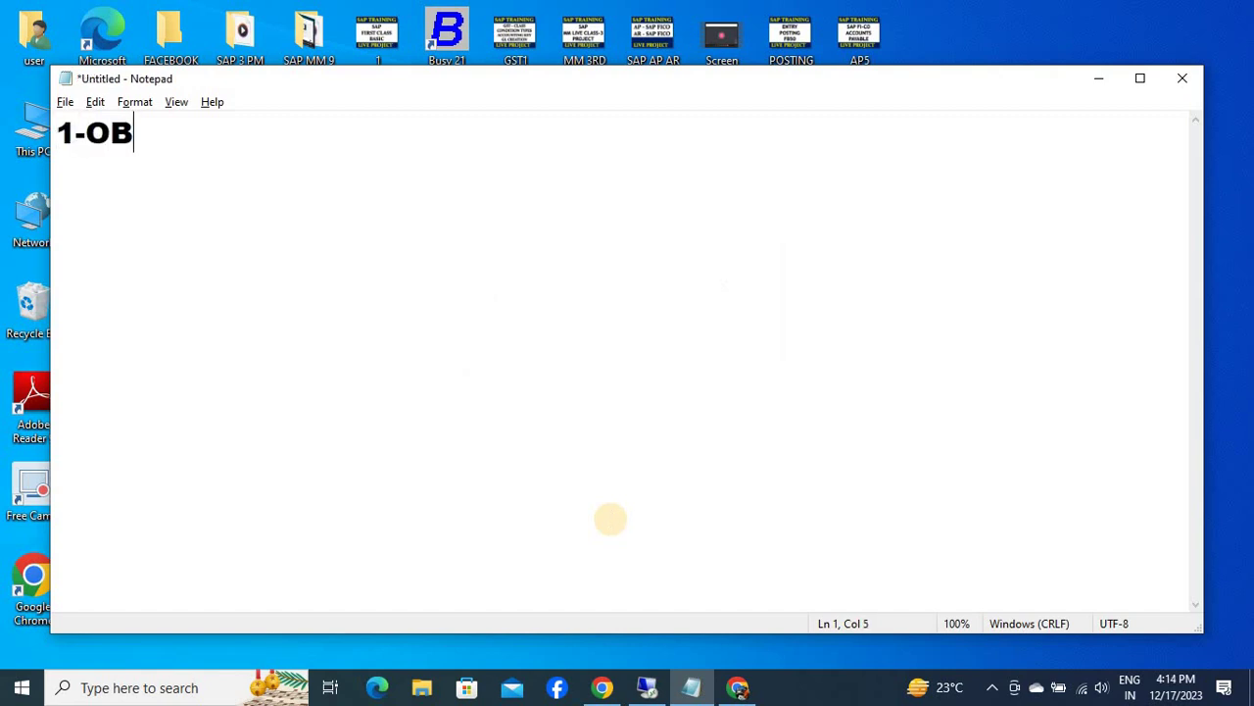
type("29")
key("Return")
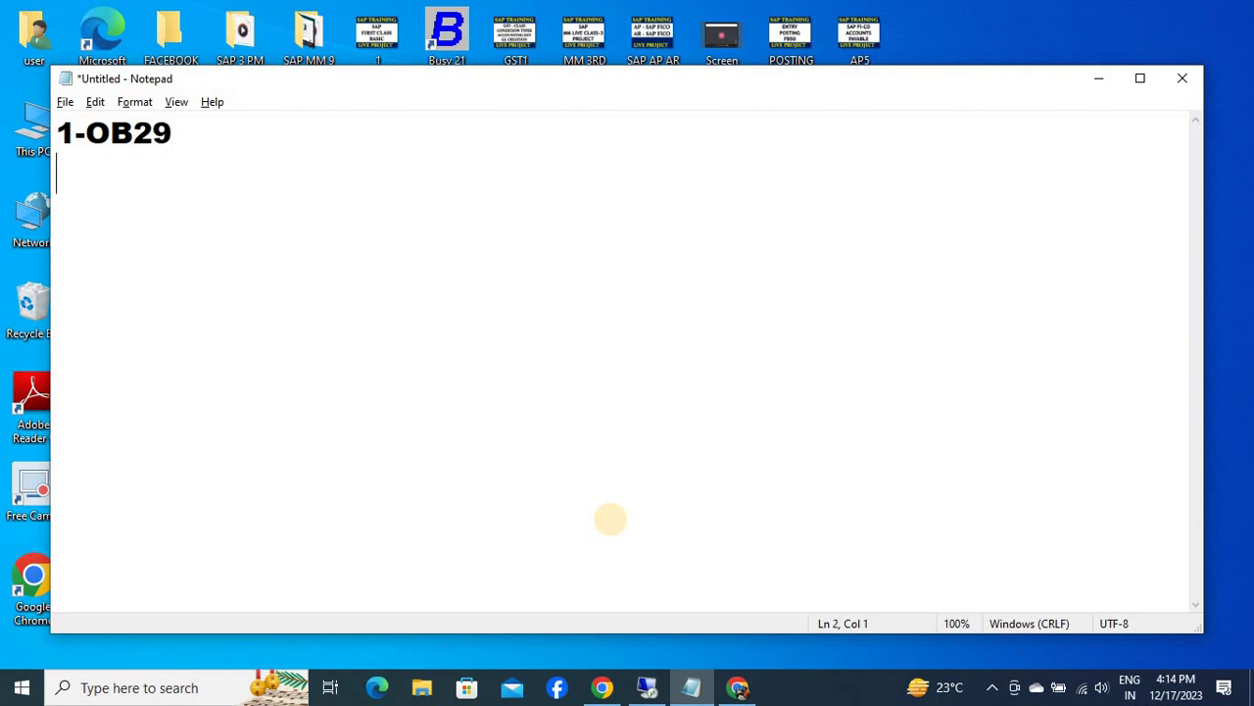
type("2-OB37")
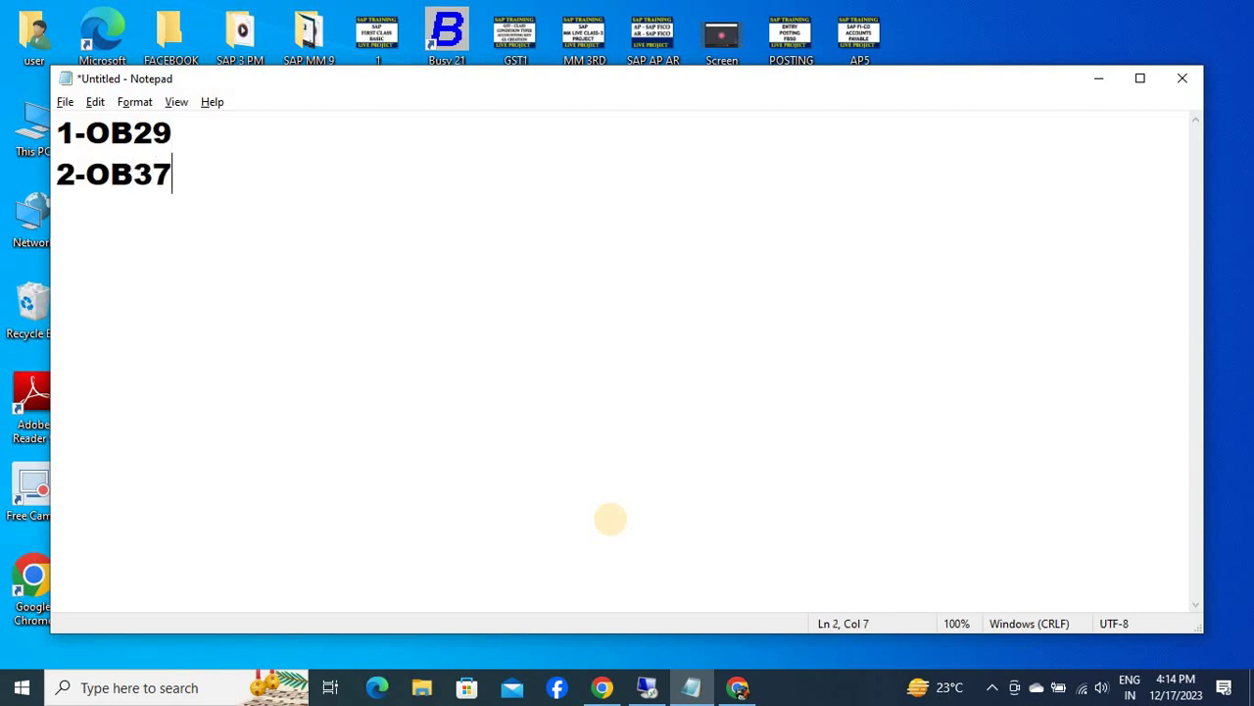
key("Up")
key("Down")
key("Up")
key("Return")
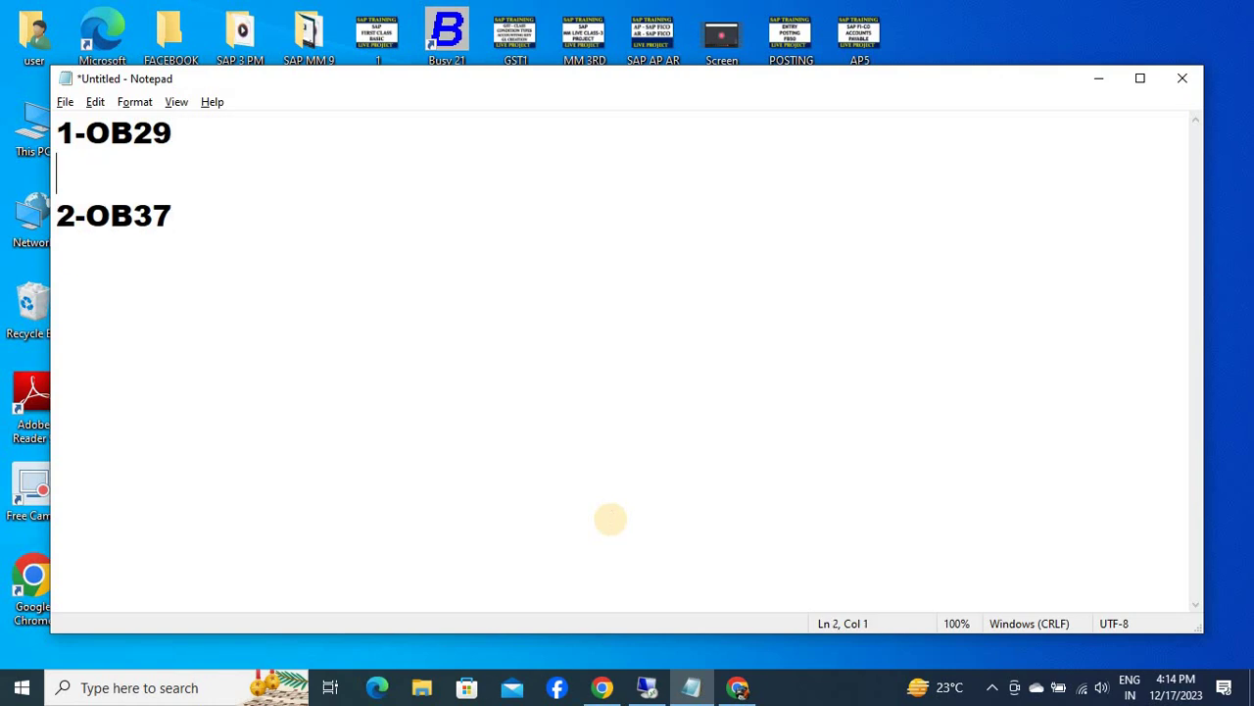
key("Up")
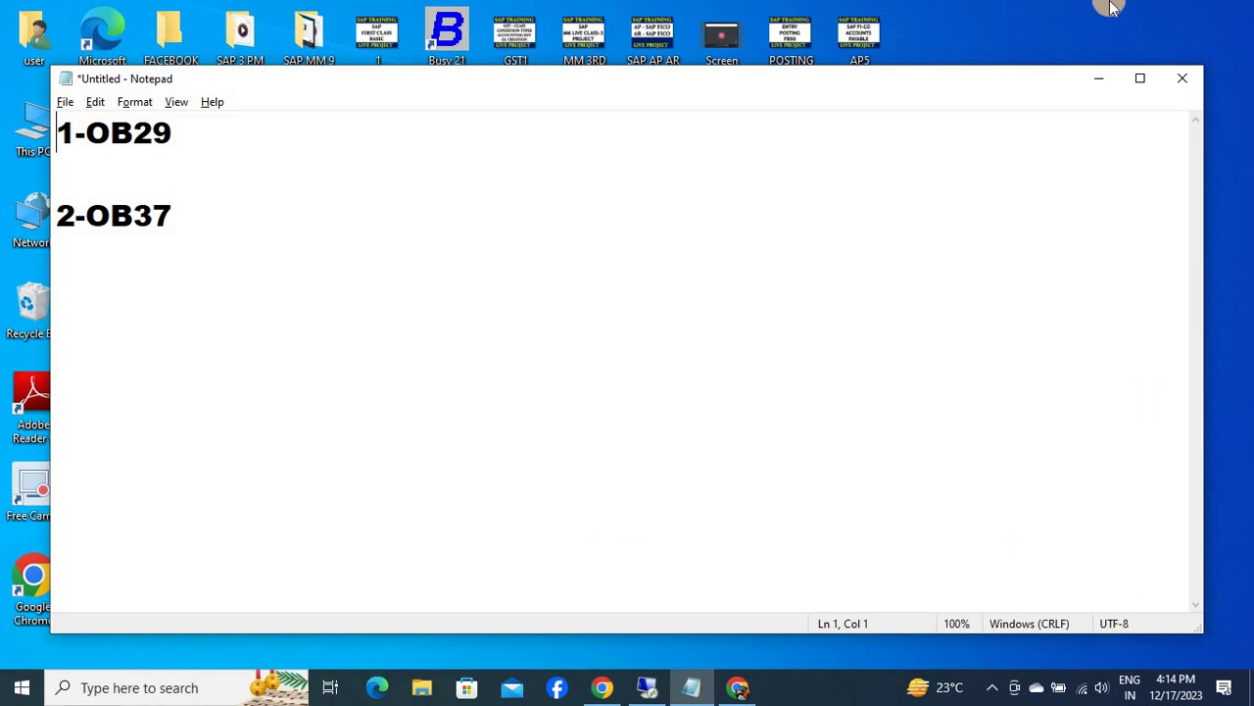
Step: Switch to the SAP remote desktop session, return to SAP Easy Access and run transaction OB29
left_click(1105, 76)
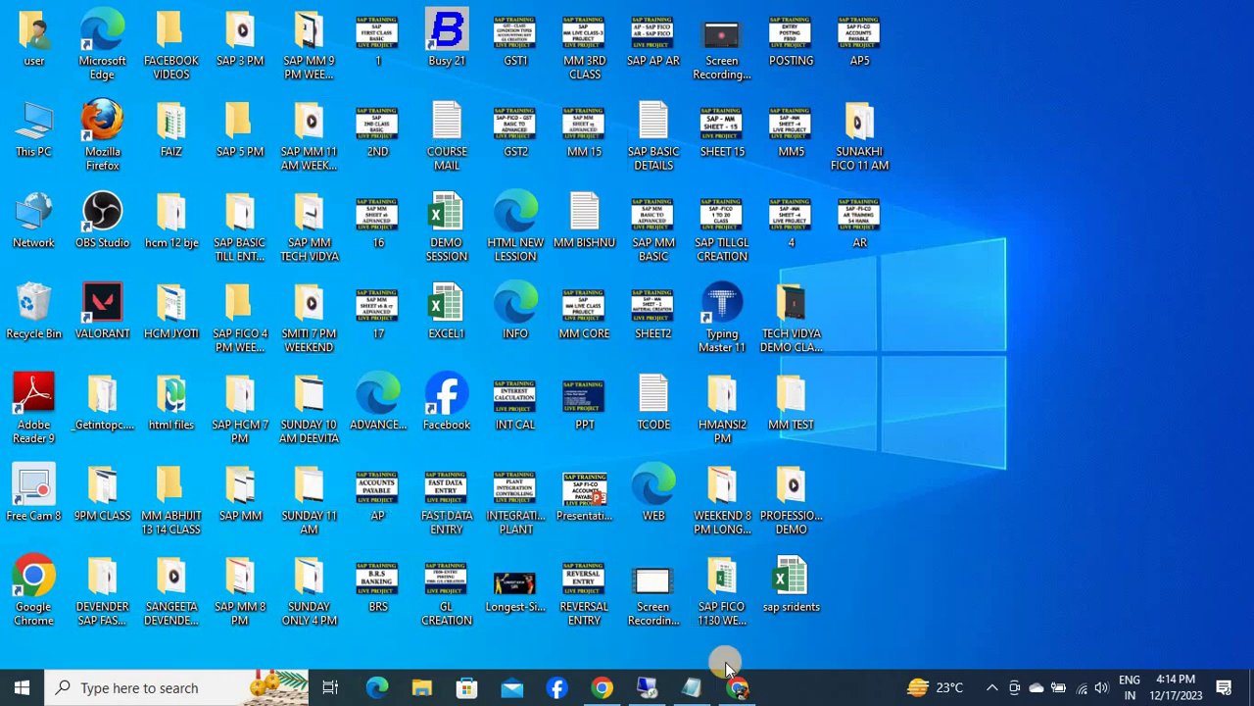
left_click(649, 689)
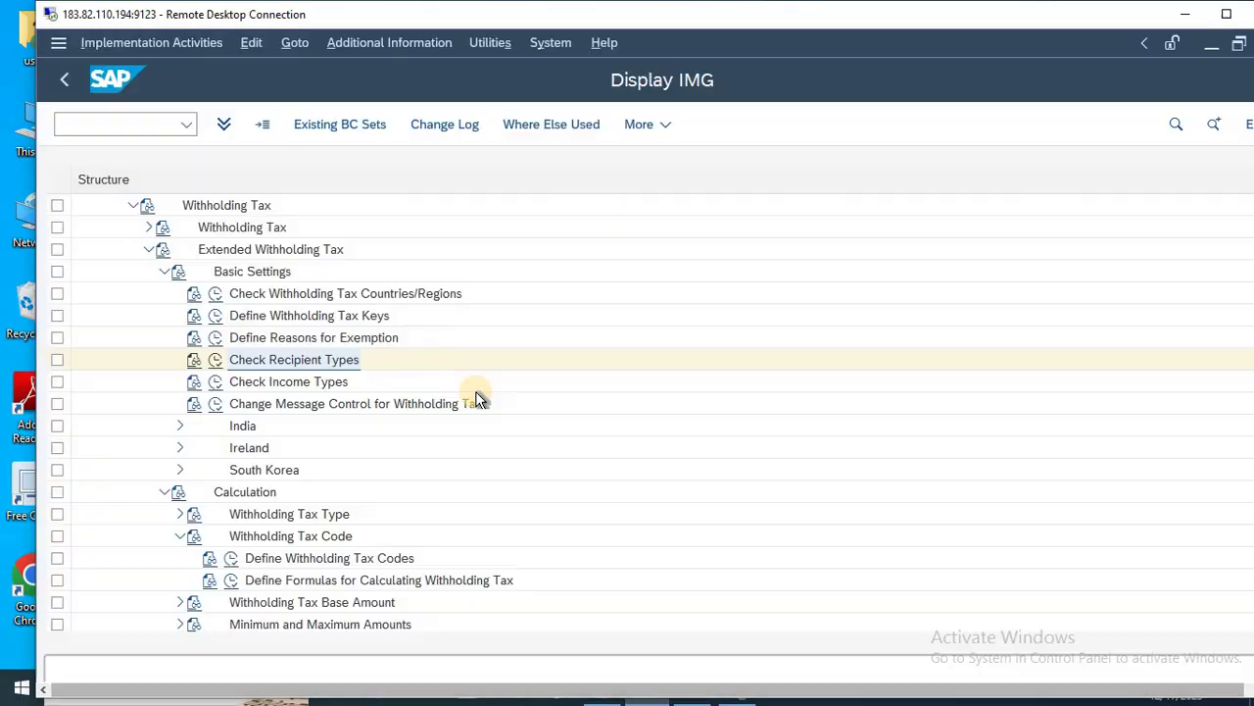
key("F3")
key("F3")
key("F3")
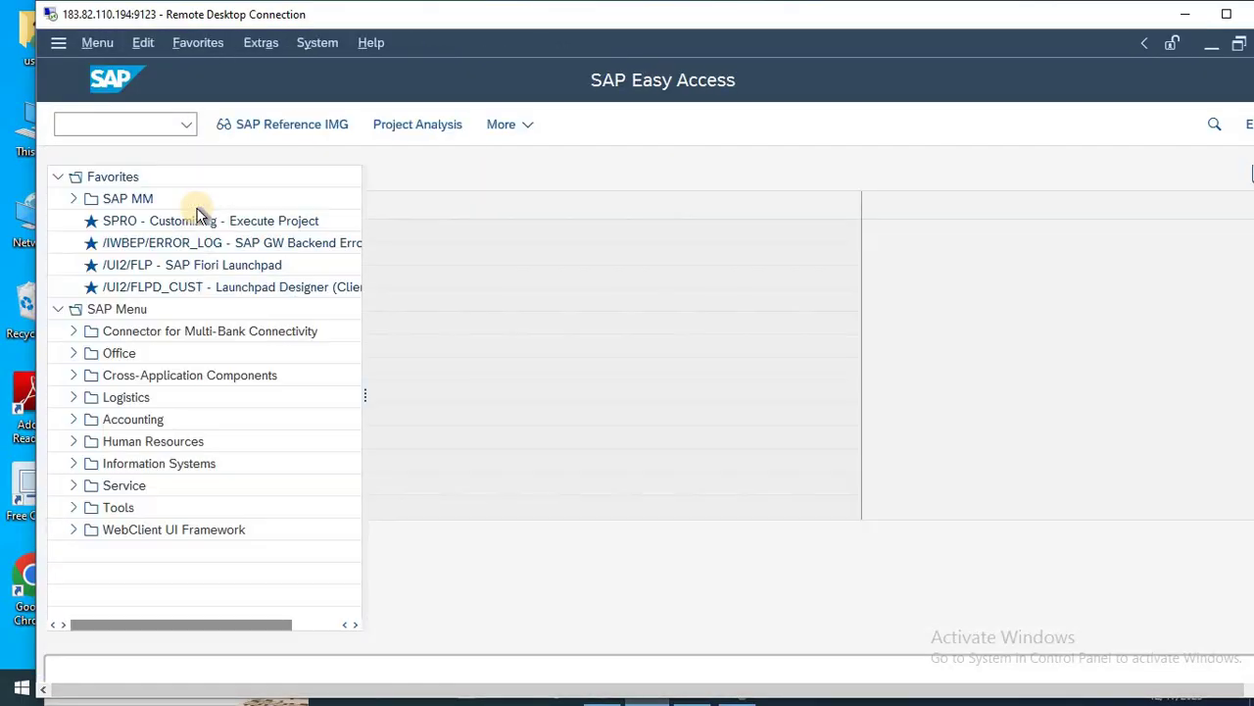
type("O")
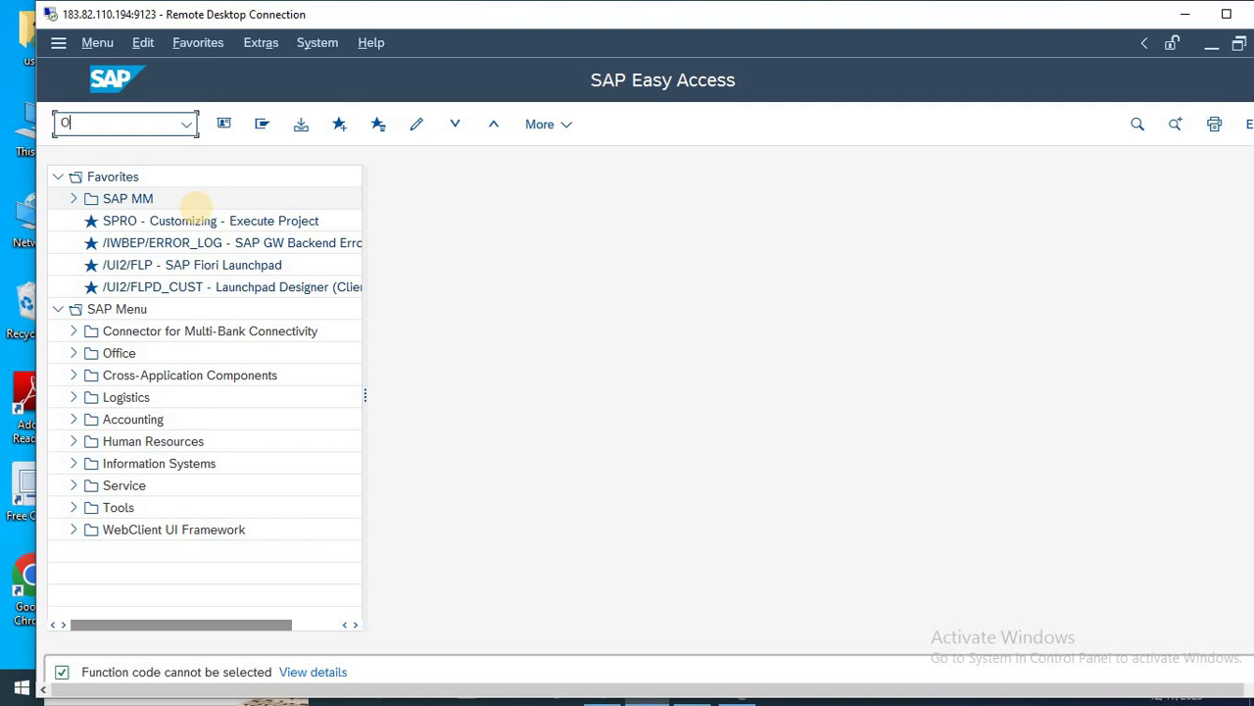
type("B29")
key("Return")
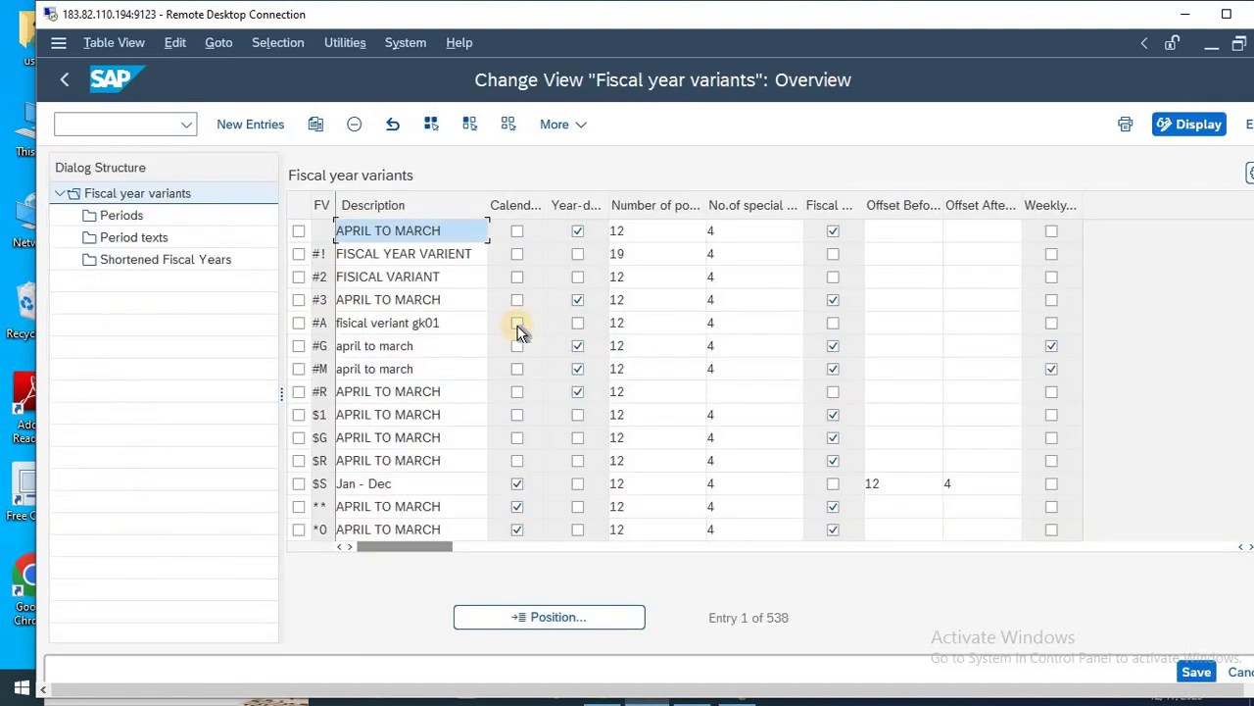
Step: Locate fiscal year variants V3 and K4 one after the other in the fiscal year variants overview
left_click(552, 617)
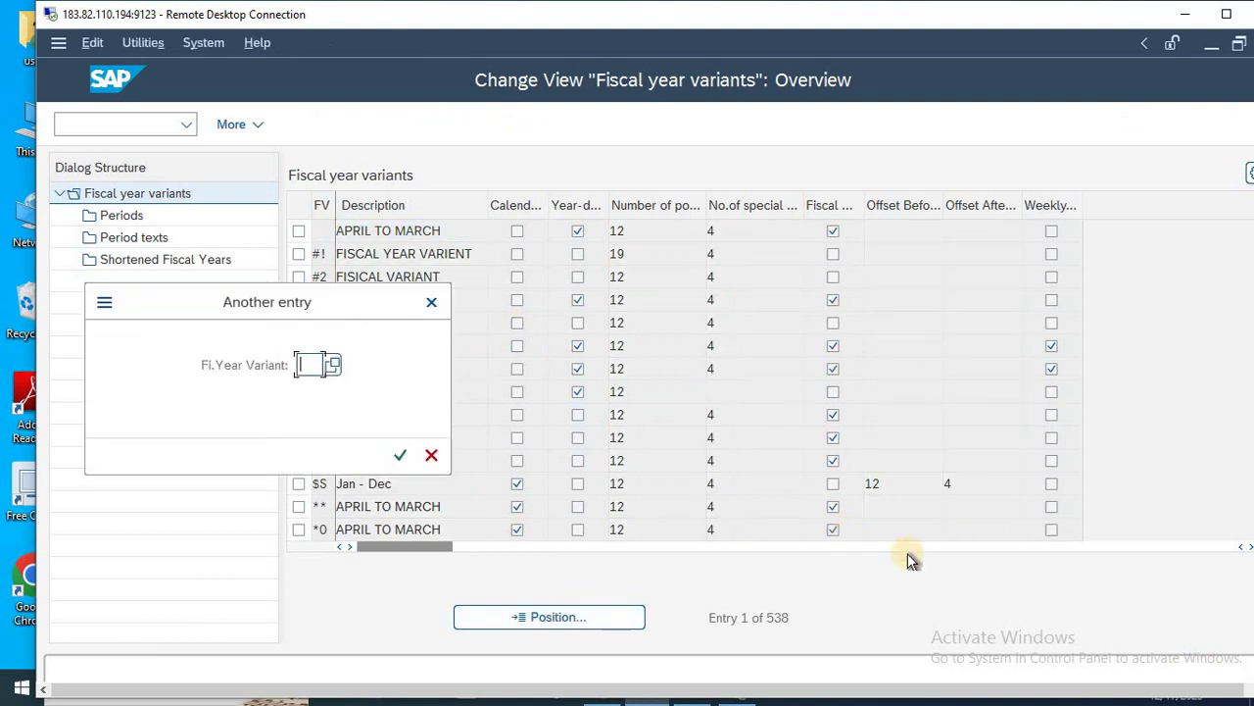
type("V3")
key("Return")
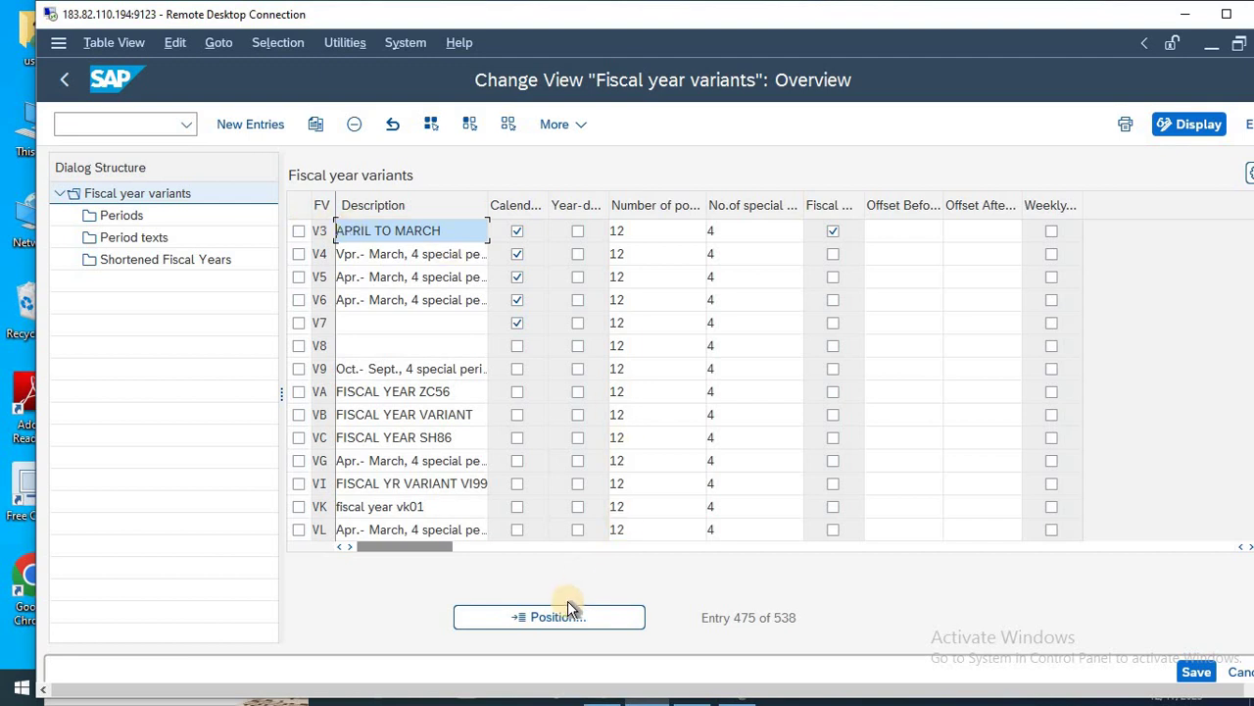
left_click(549, 627)
type("K")
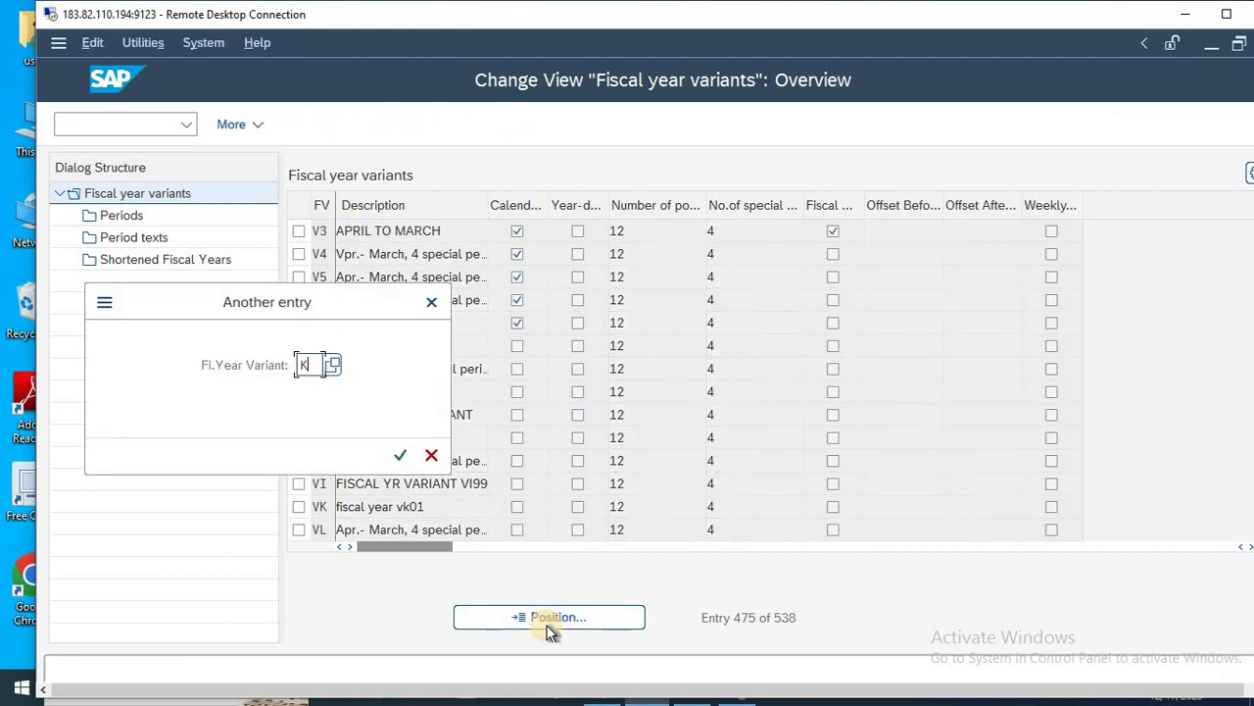
type("4")
key("Return")
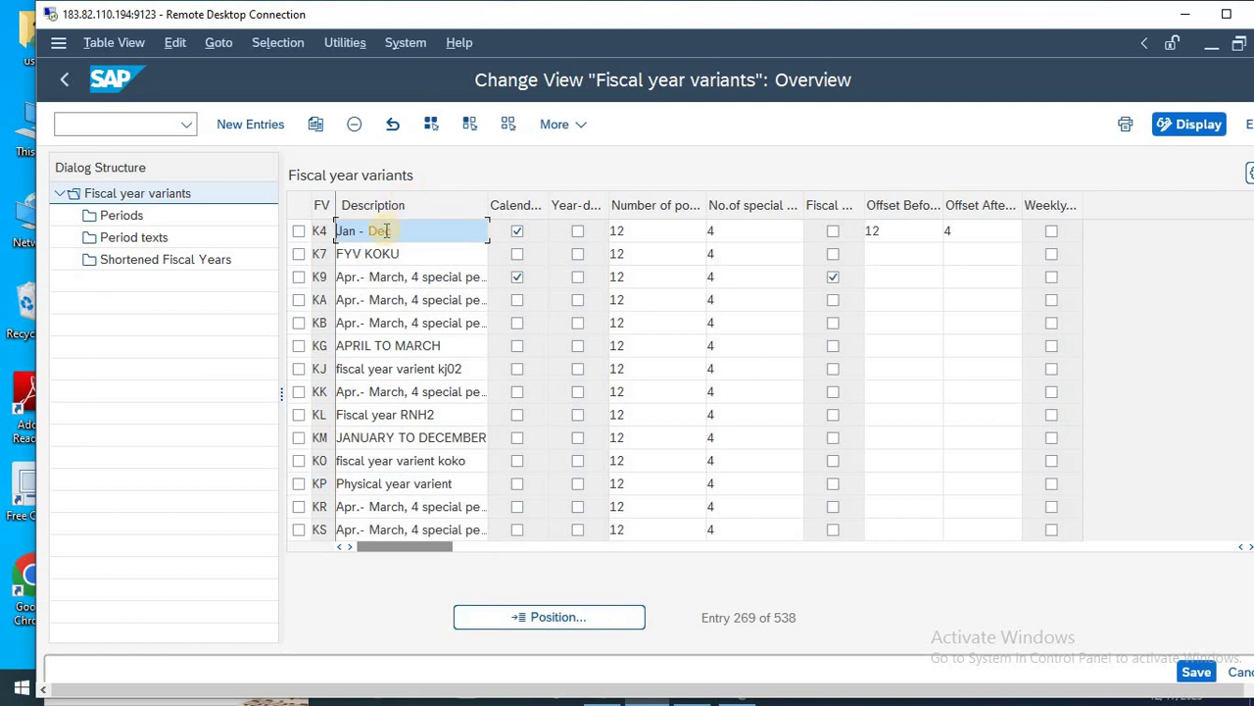
Step: Switch to Notepad and append "----V3---K4" to the OB29 line
key("alt+Tab")
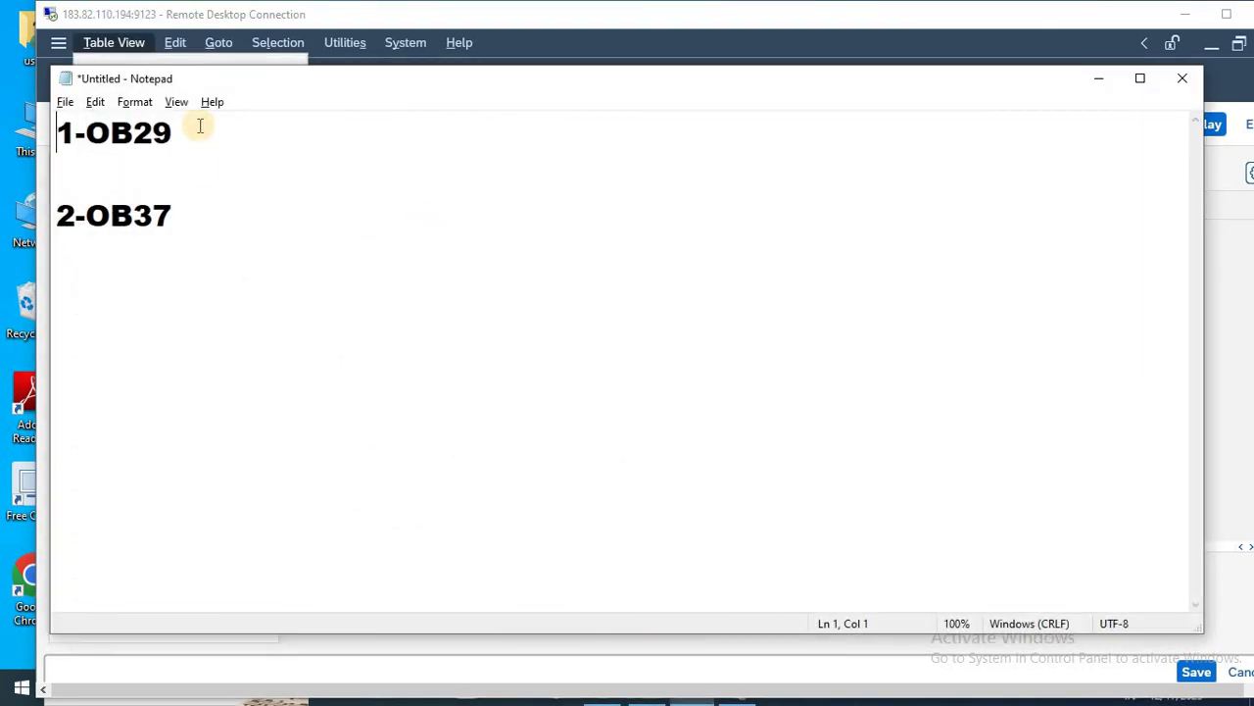
left_click(199, 124)
type("----V")
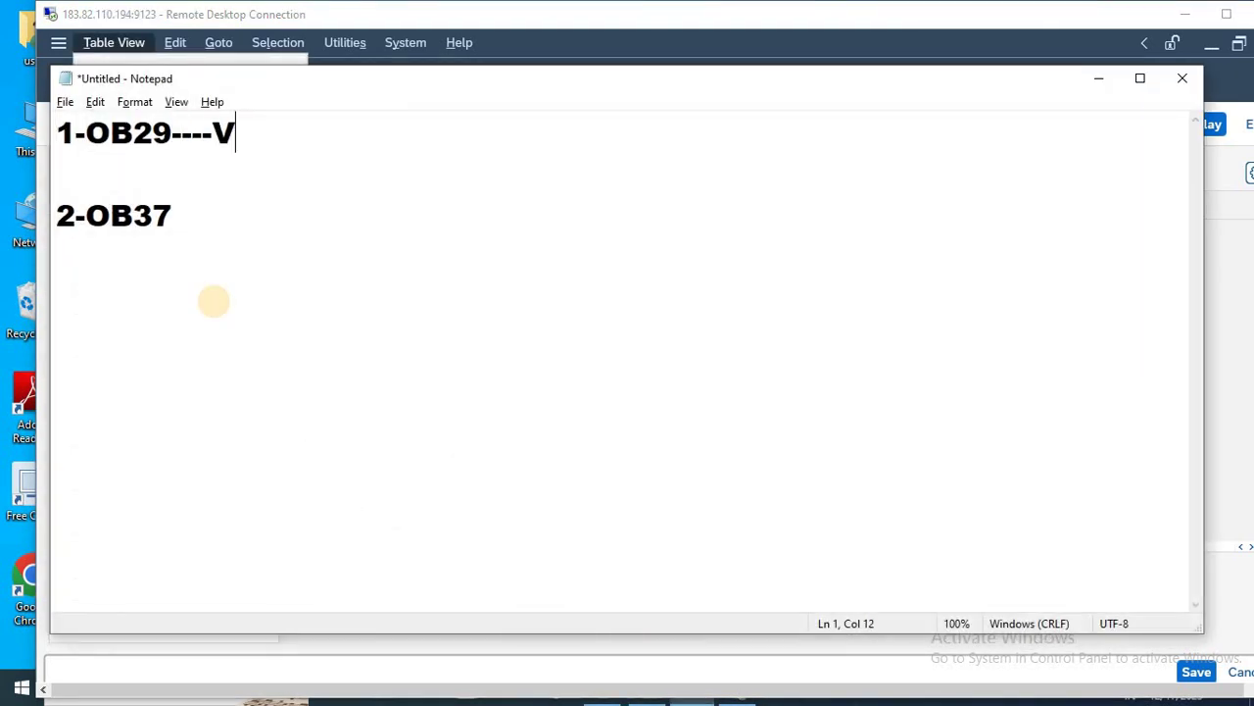
type("3---K4")
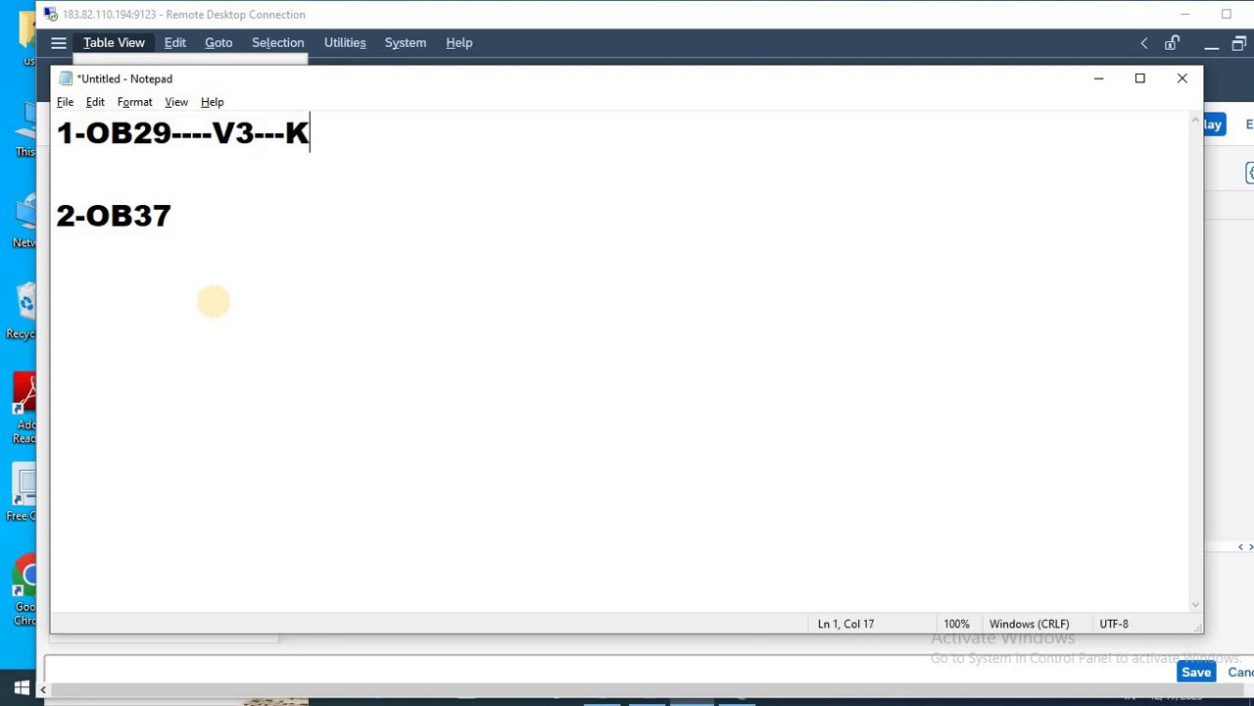
Step: Describe the variants on the OB29 line, adding " APRIL TO MARCH" after V3 and "----JAN TO DEC" after K4
key("Left")
key("Left")
key("Left")
key("Left")
key("Left")
type("APRIL TO MARC")
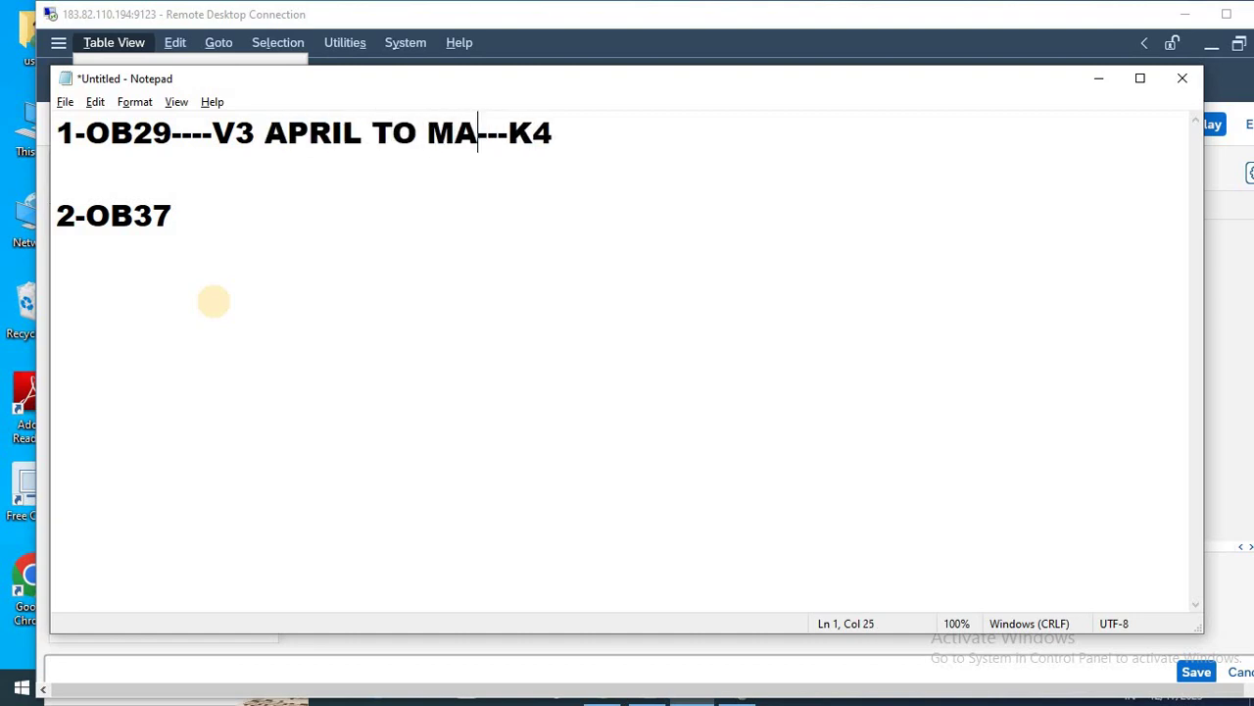
type("H")
key("Right")
key("Right")
key("Right")
key("Right")
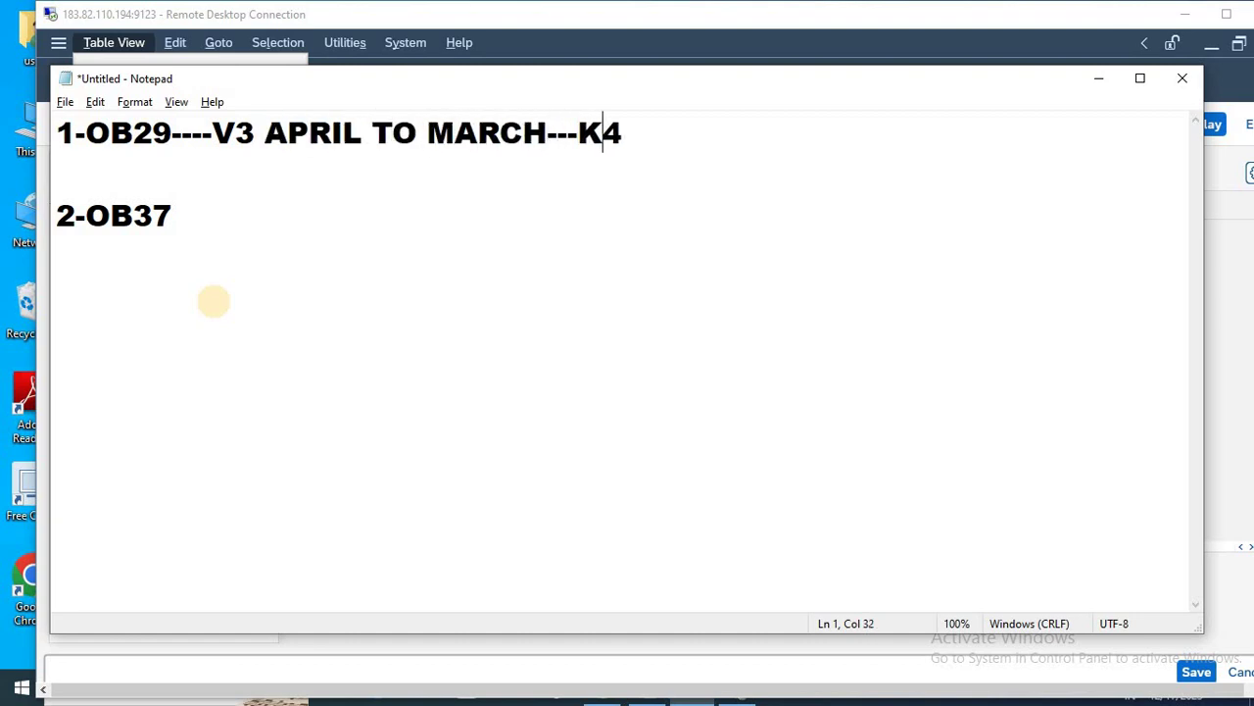
type("----JAN TO DEC")
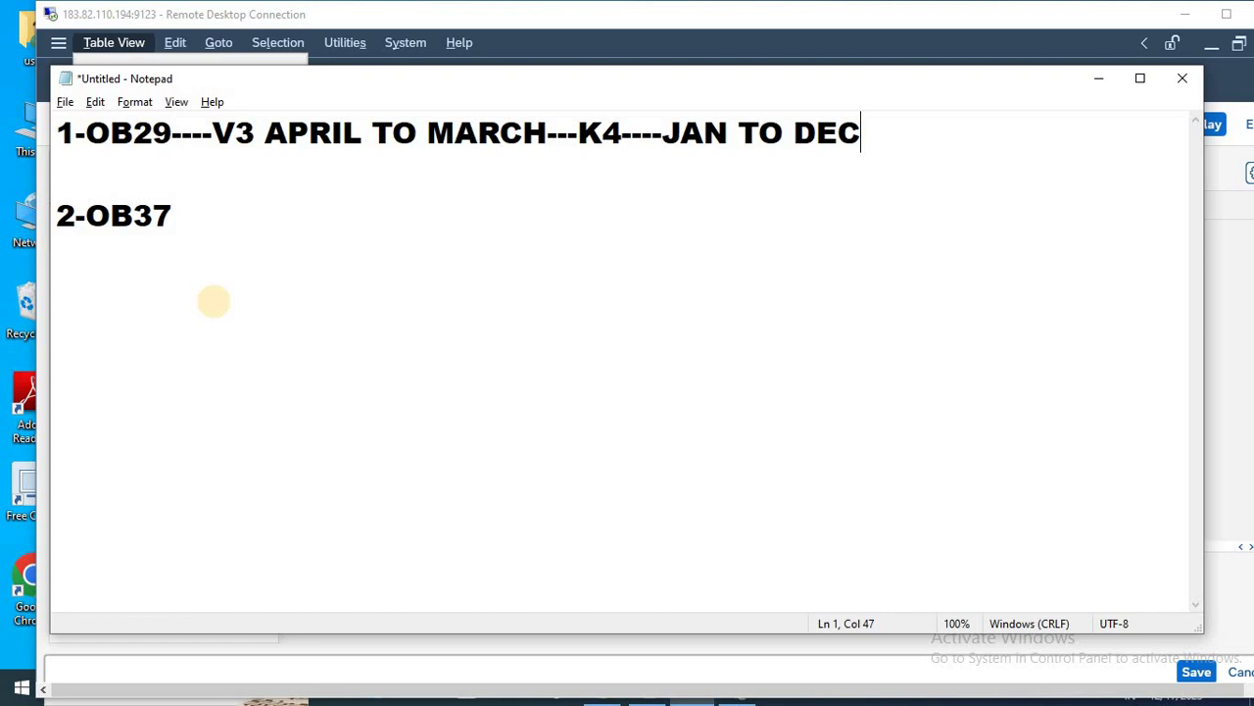
Step: Switch back to the SAP remote desktop session, return to SAP Easy Access and run transaction OB29 again
key("alt+Tab")
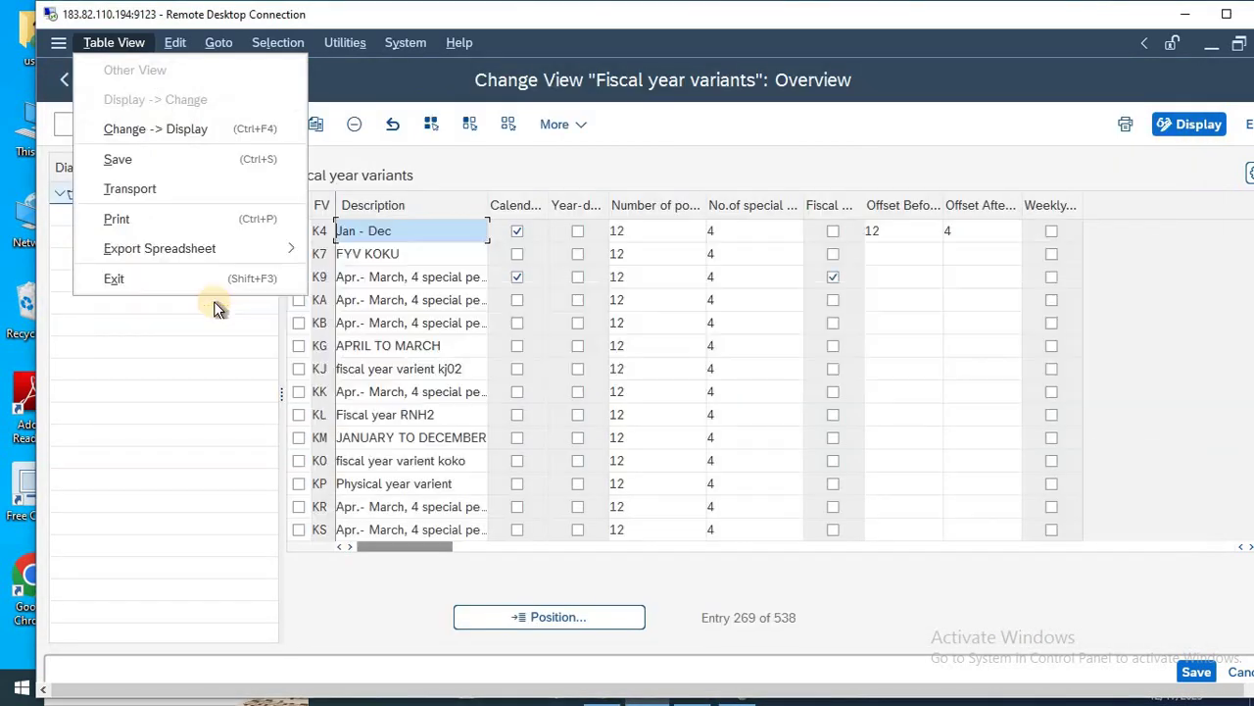
key("Escape")
key("Escape")
key("Escape")
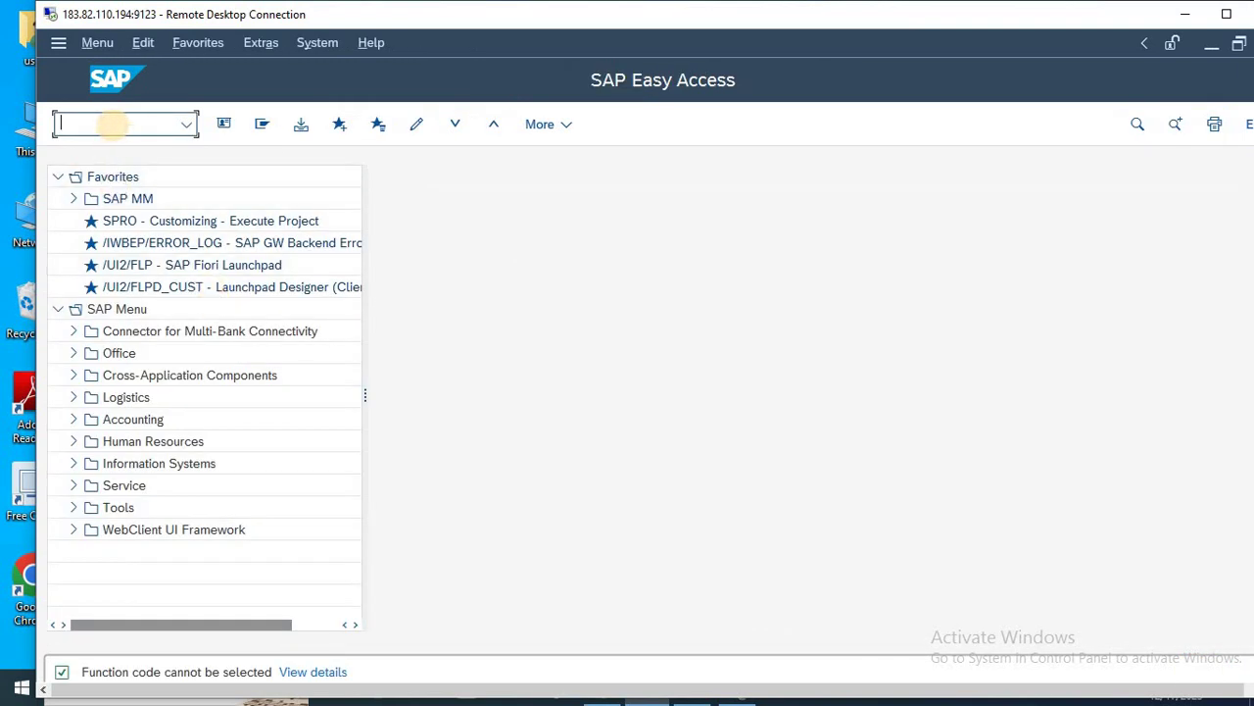
type("OB29")
key("Return")
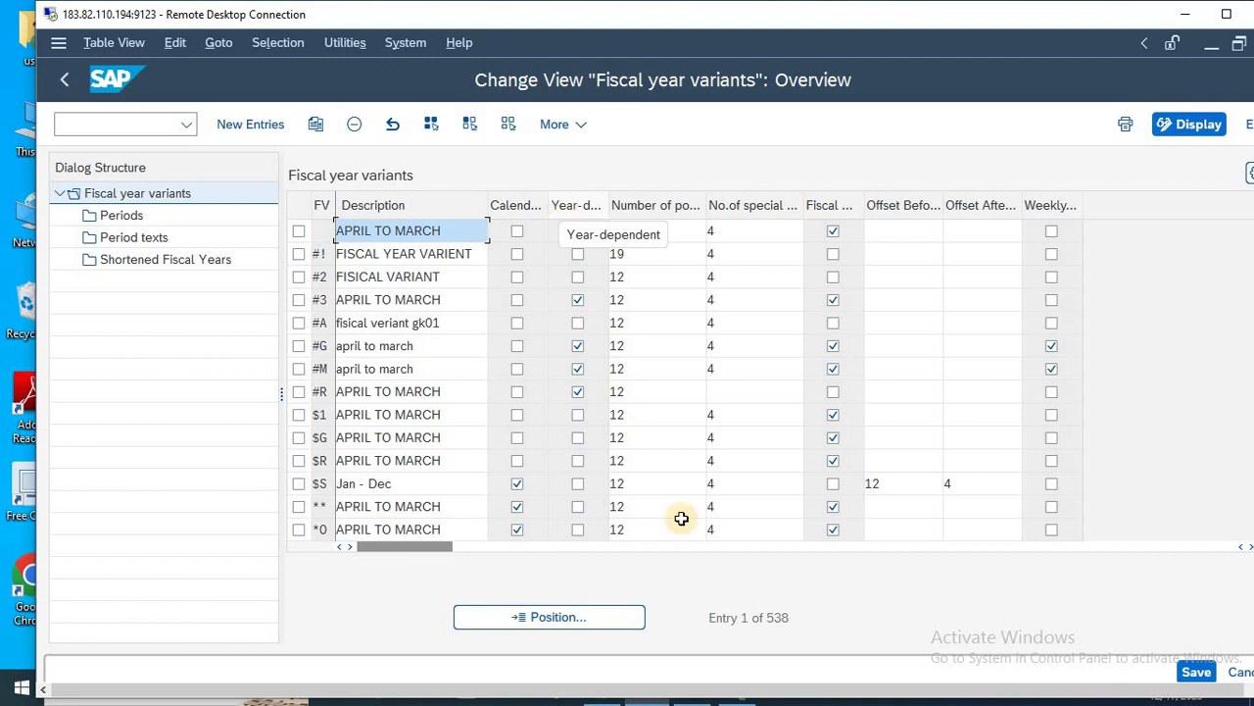
Step: Position the fiscal year variants overview at V3 and after that at K4 to review their descriptions
left_click(580, 618)
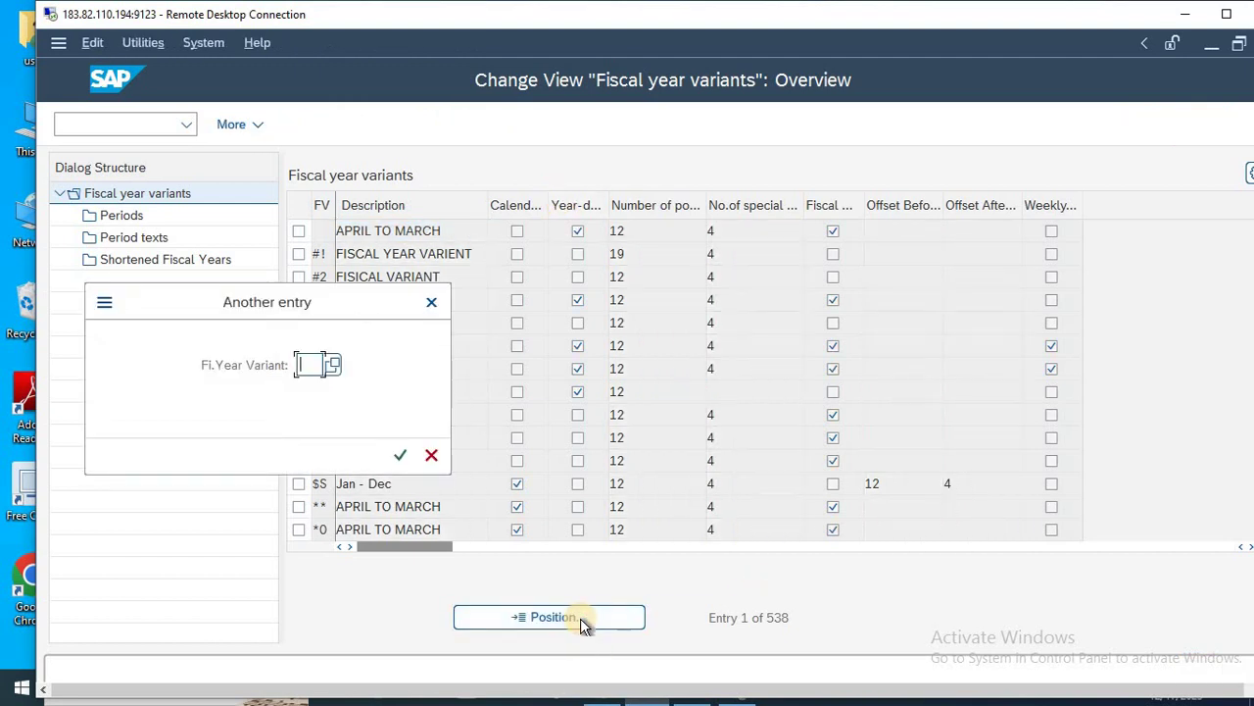
key("Down")
key("Down")
key("Return")
key("Return")
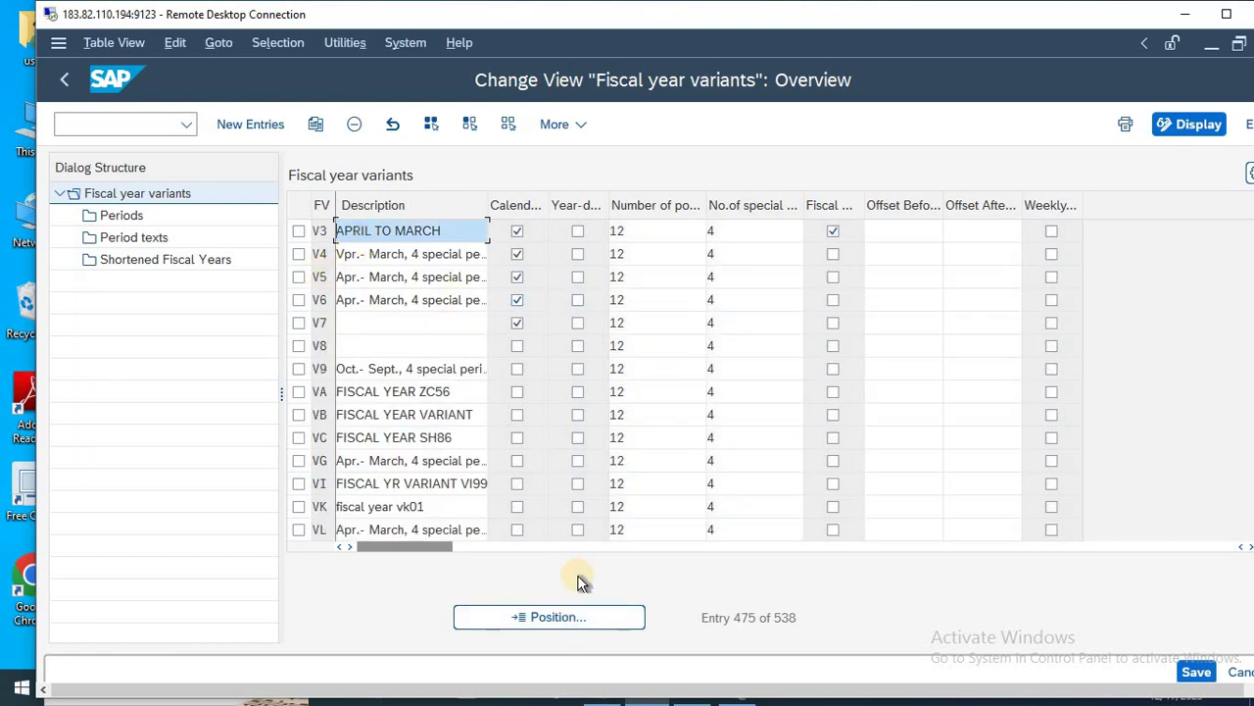
left_click(555, 617)
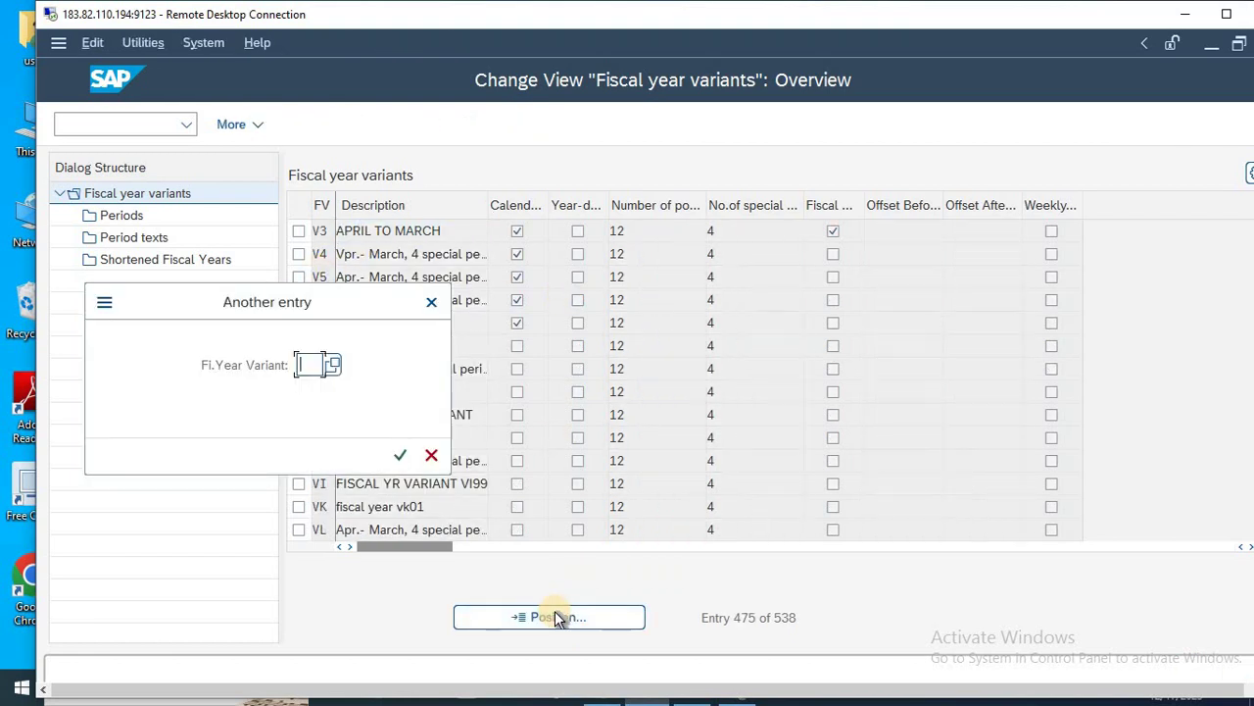
type("K4")
key("Return")
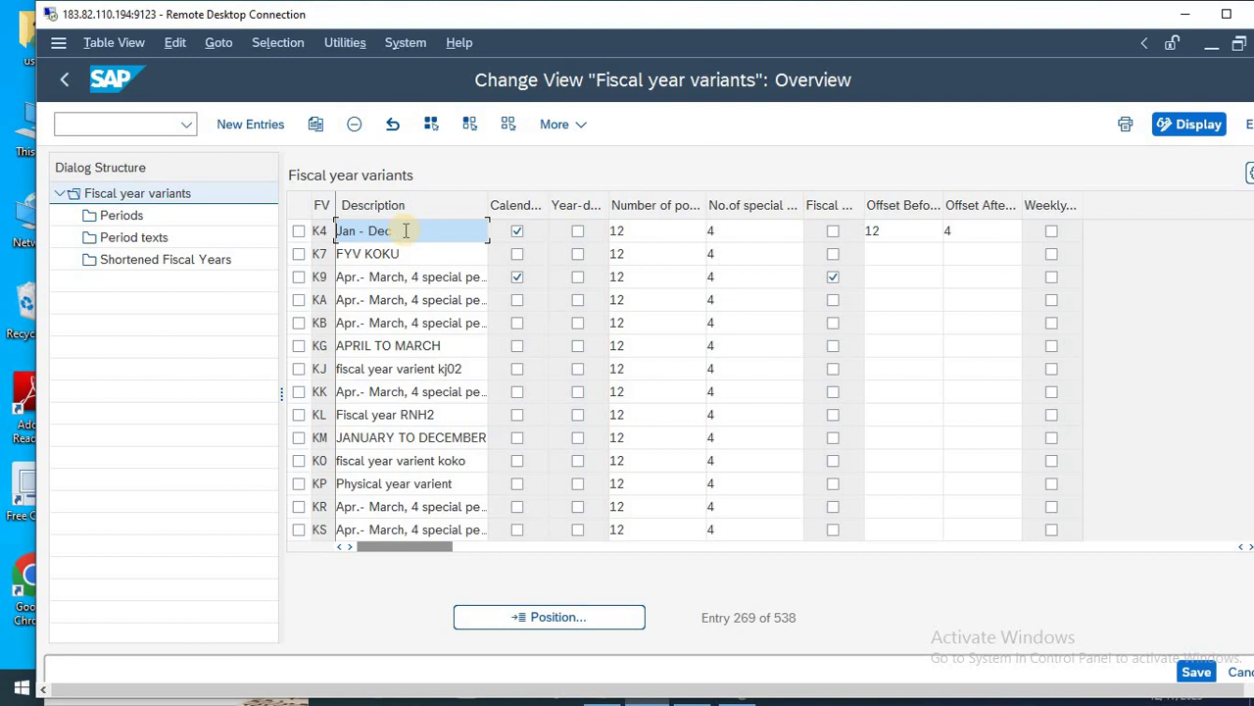
Step: Return to SAP Easy Access, switch to Notepad and highlight the whole OB29 line
key("F3")
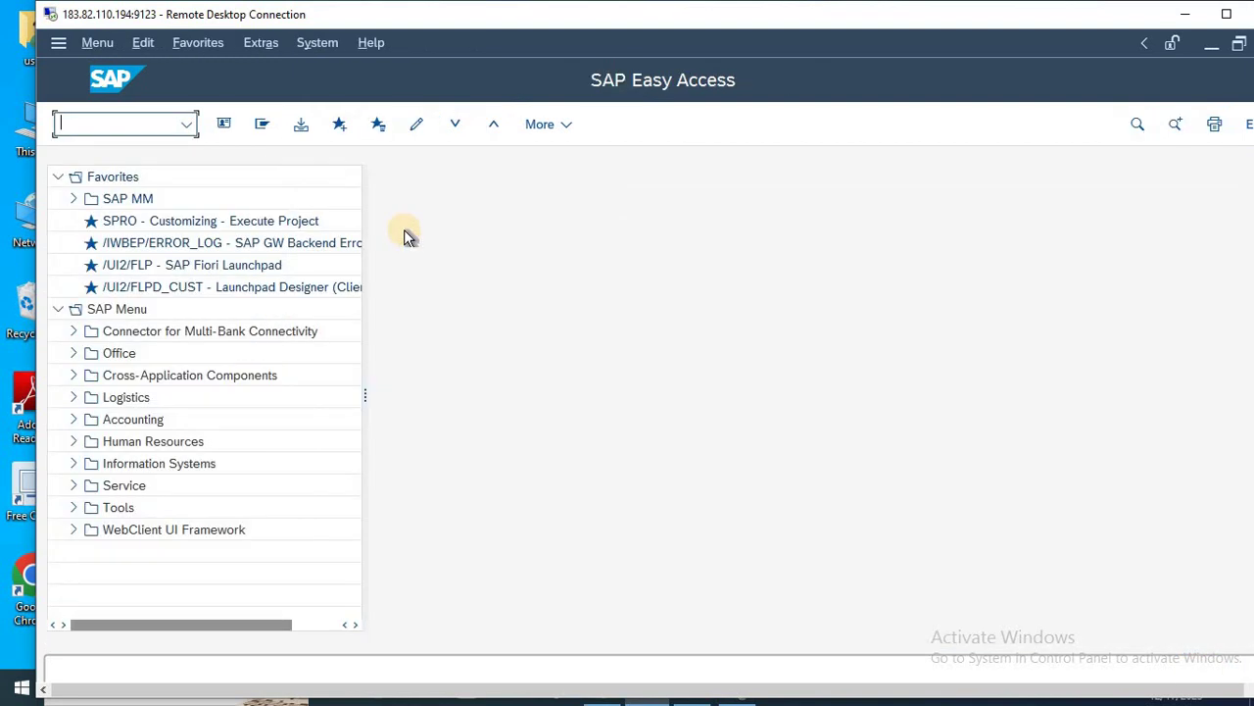
key("alt+Tab")
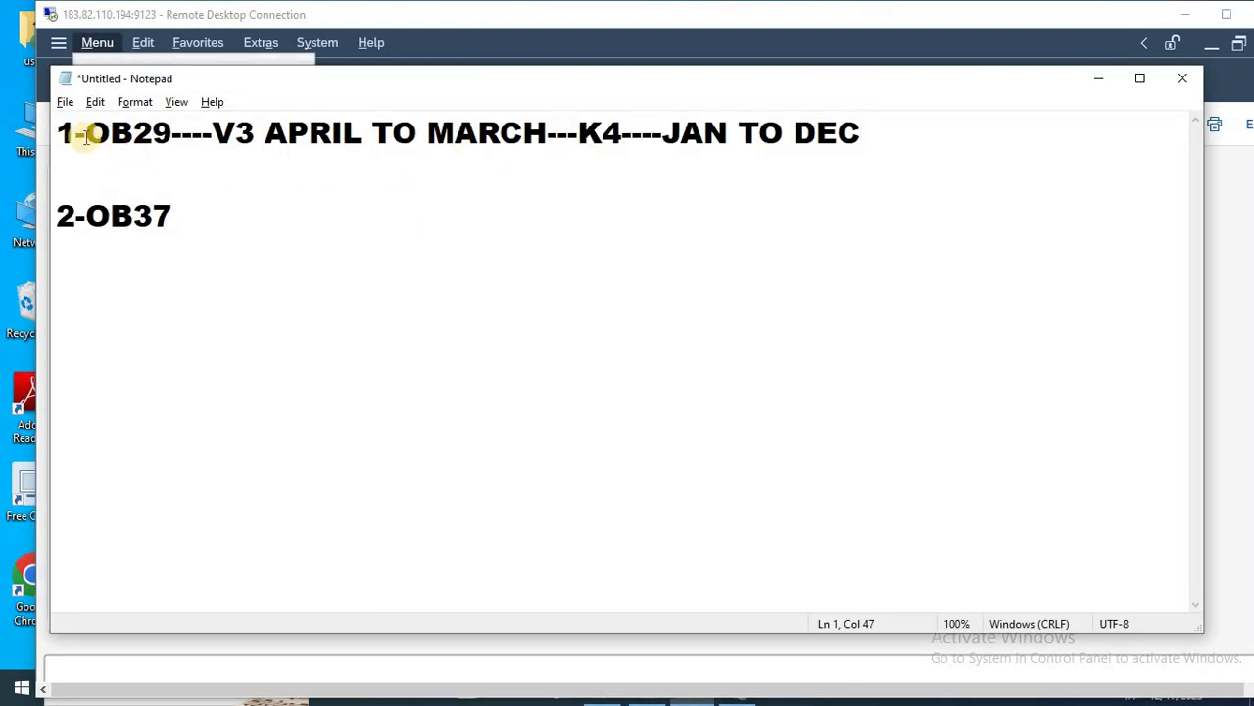
left_click_drag(64, 132, 738, 179)
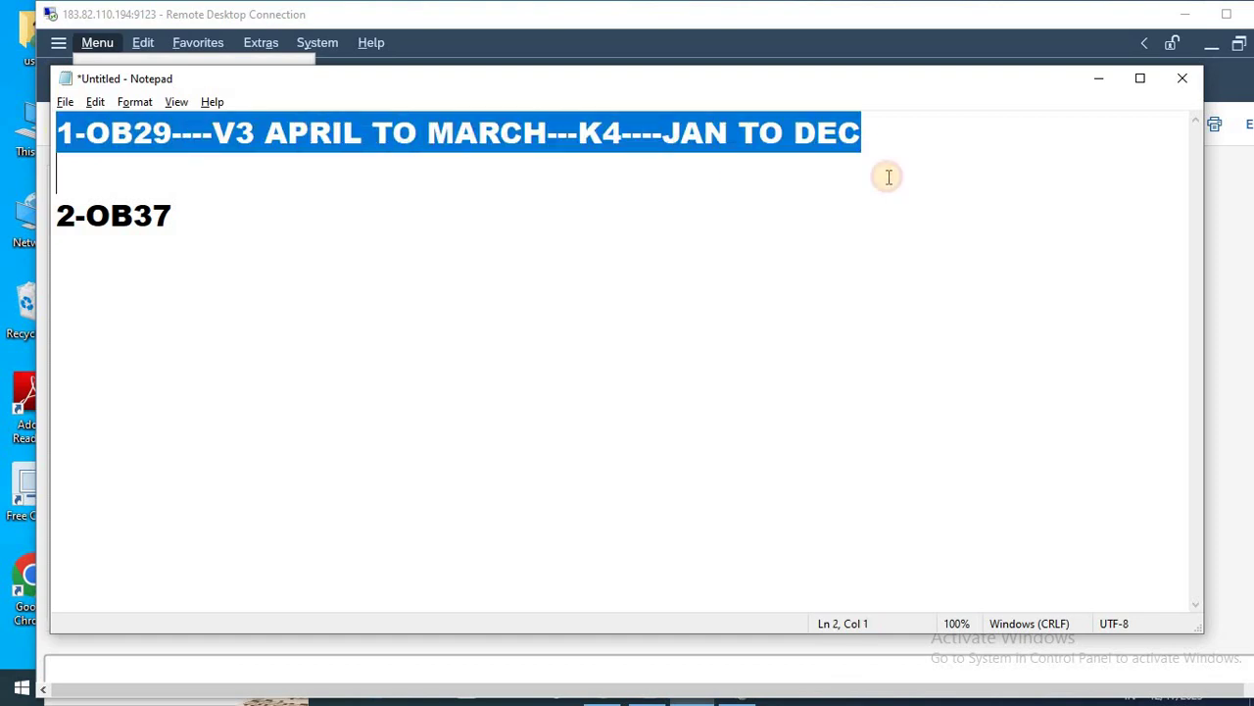
key("alt+Tab")
key("Tab")
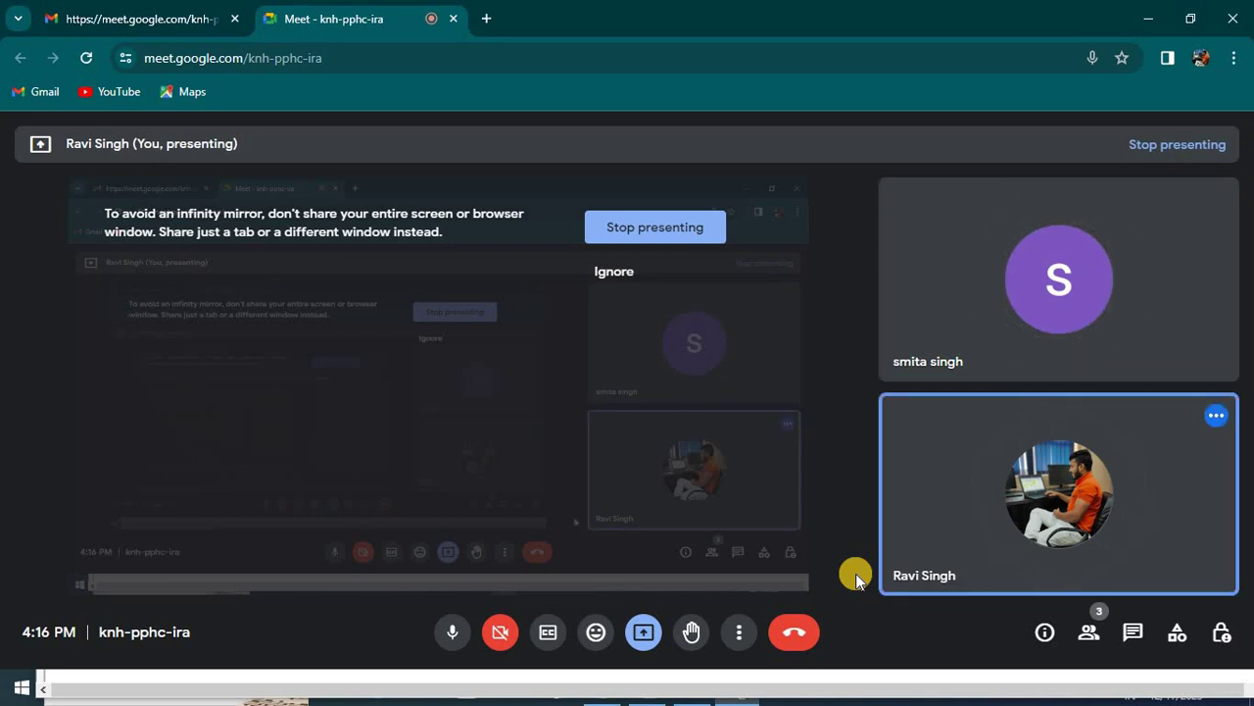
key("alt+Tab")
key("alt+Tab")
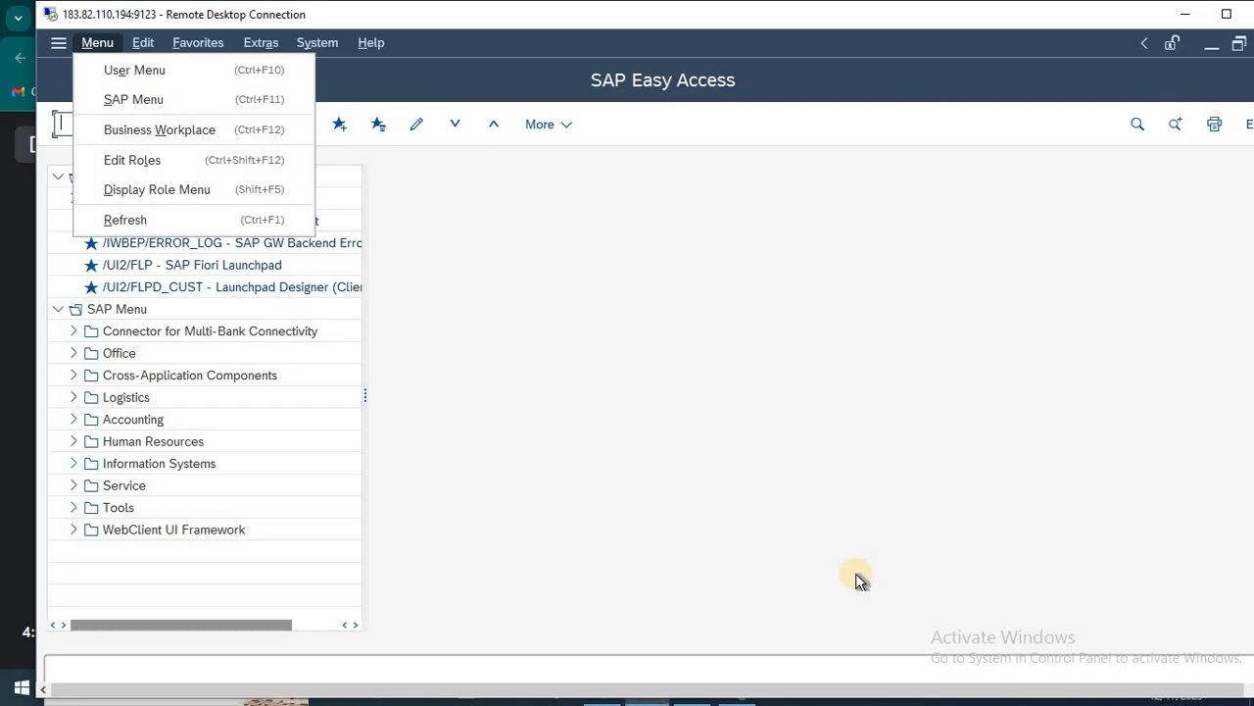
key("alt+Tab")
key("alt+Tab")
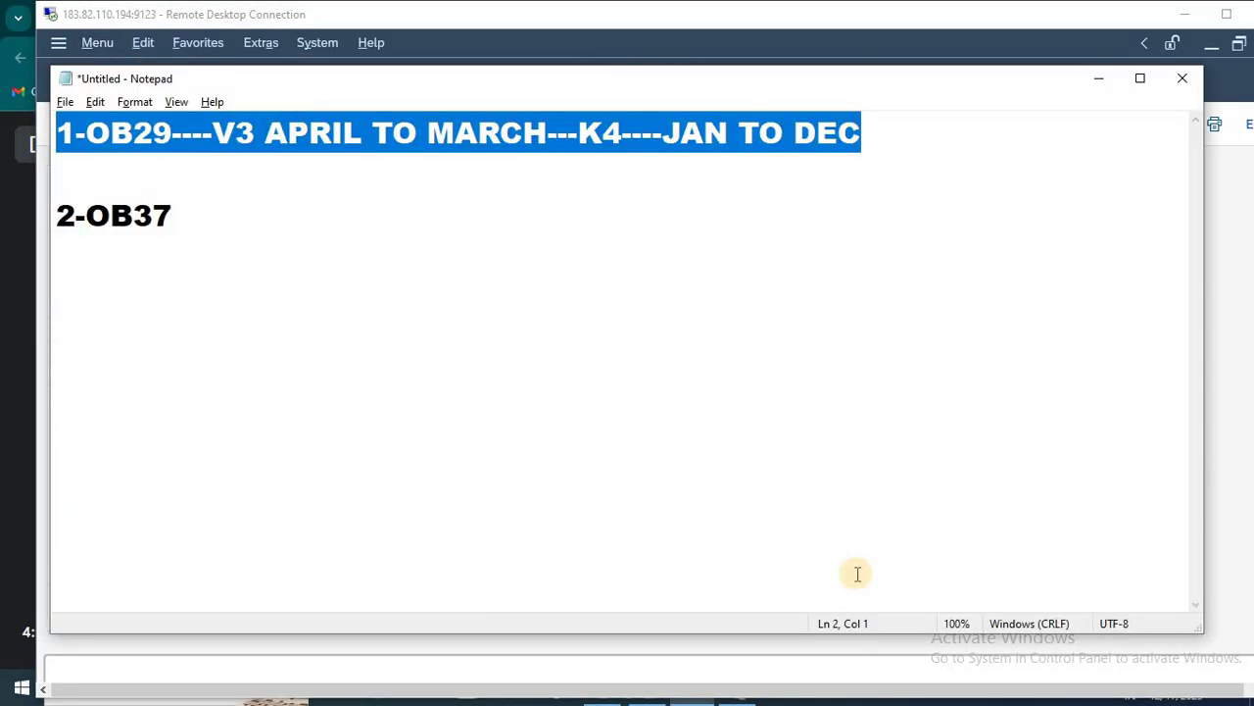
Step: Append "----ASSIGN---RTV" to the OB37 line of the note
key("Down")
key("Right")
key("Right")
key("Right")
key("Right")
key("Right")
key("Right")
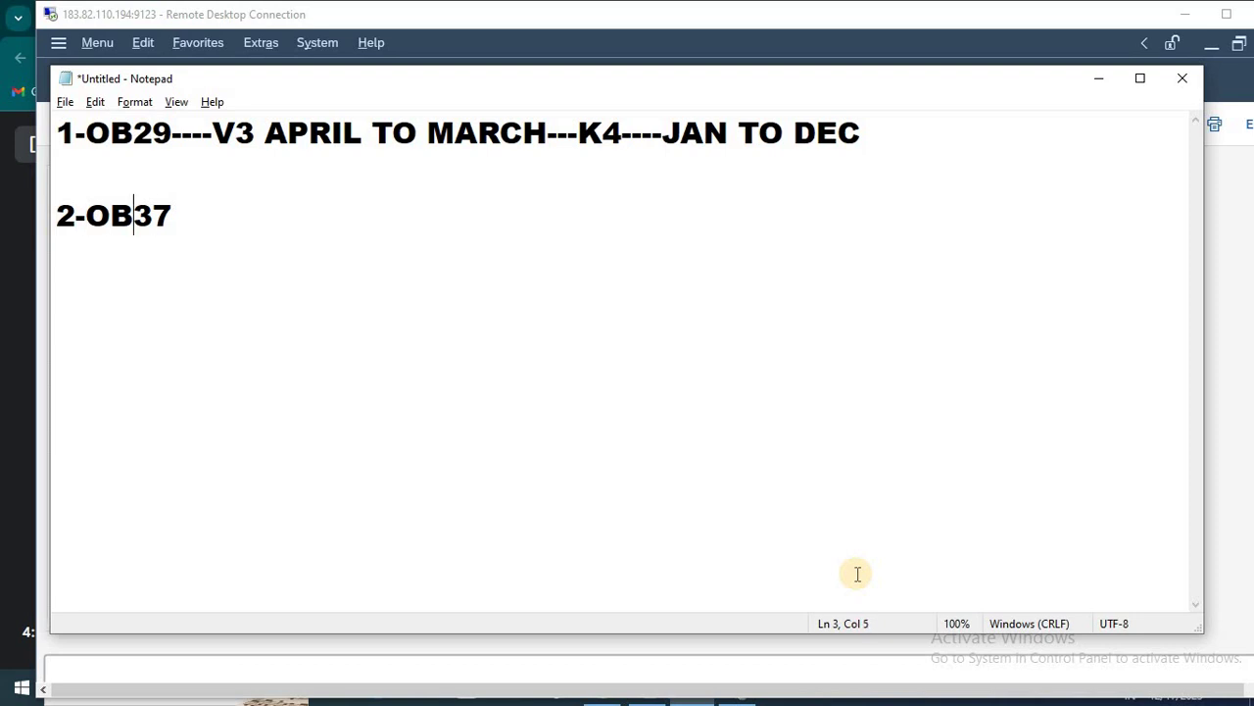
type("----ASSIGN")
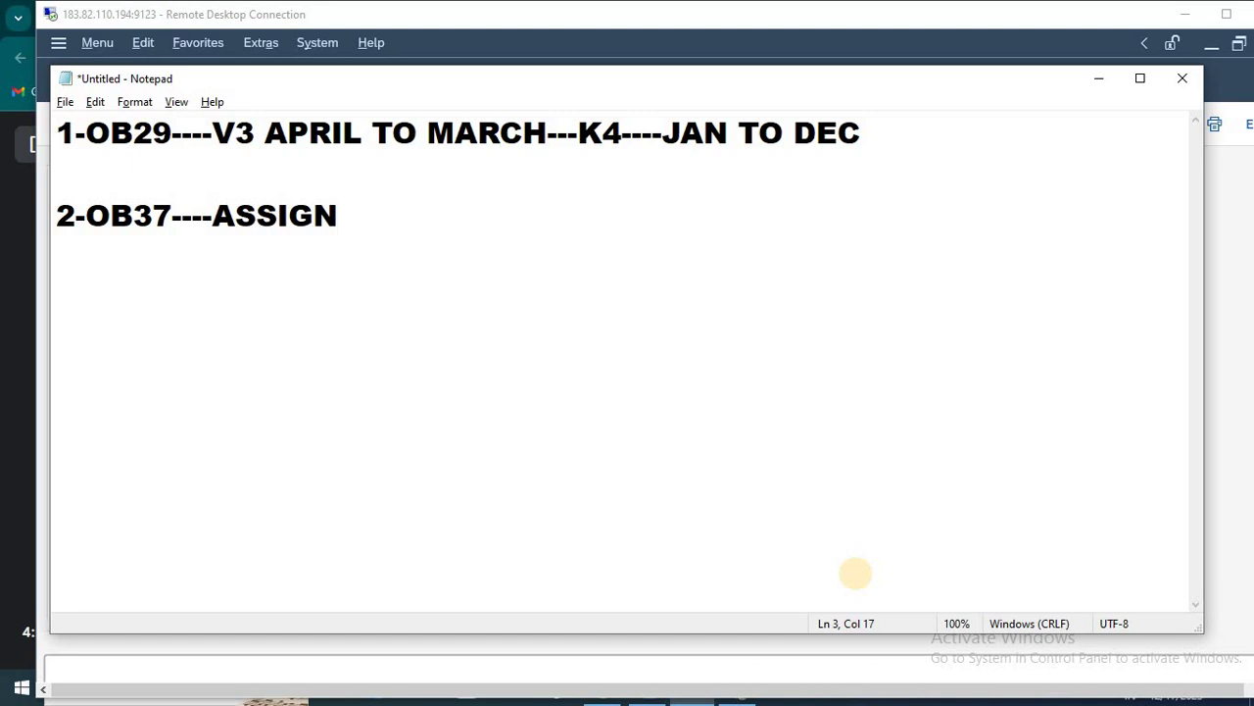
type("---R")
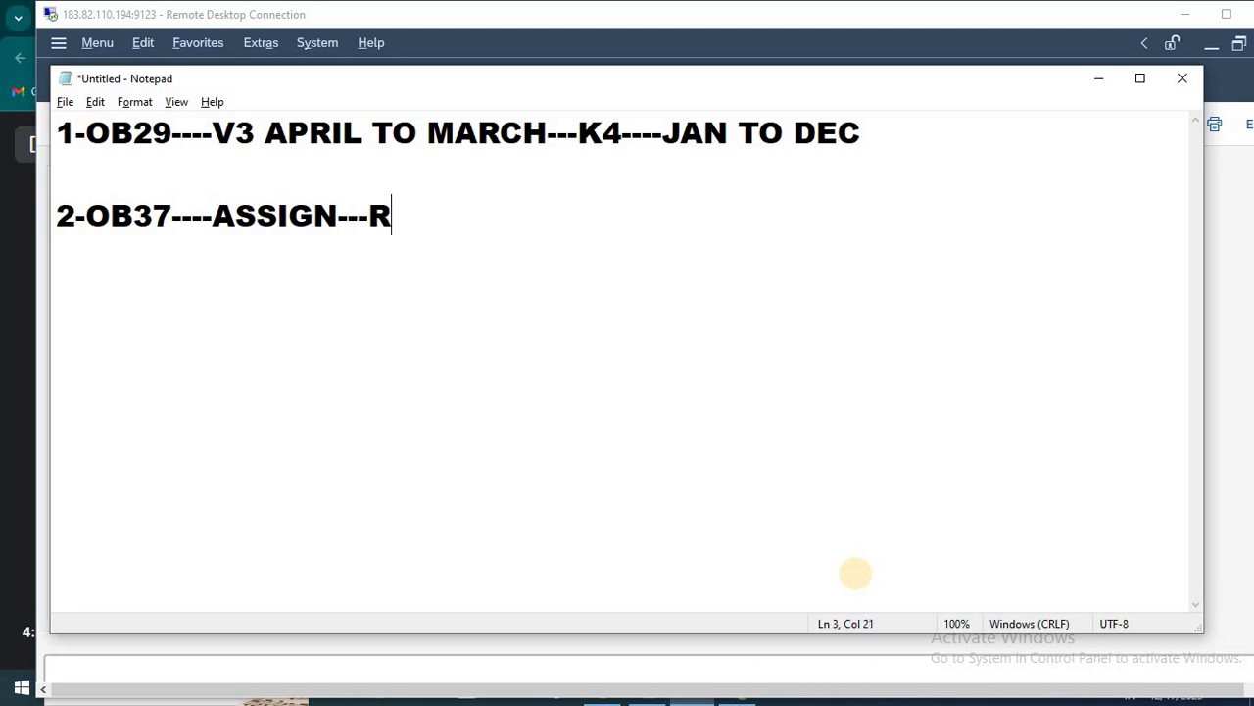
type("TV")
Step: Switch to the SAP session, run transaction OB37 and position the assignment list at company code RTV
key("alt+Tab")
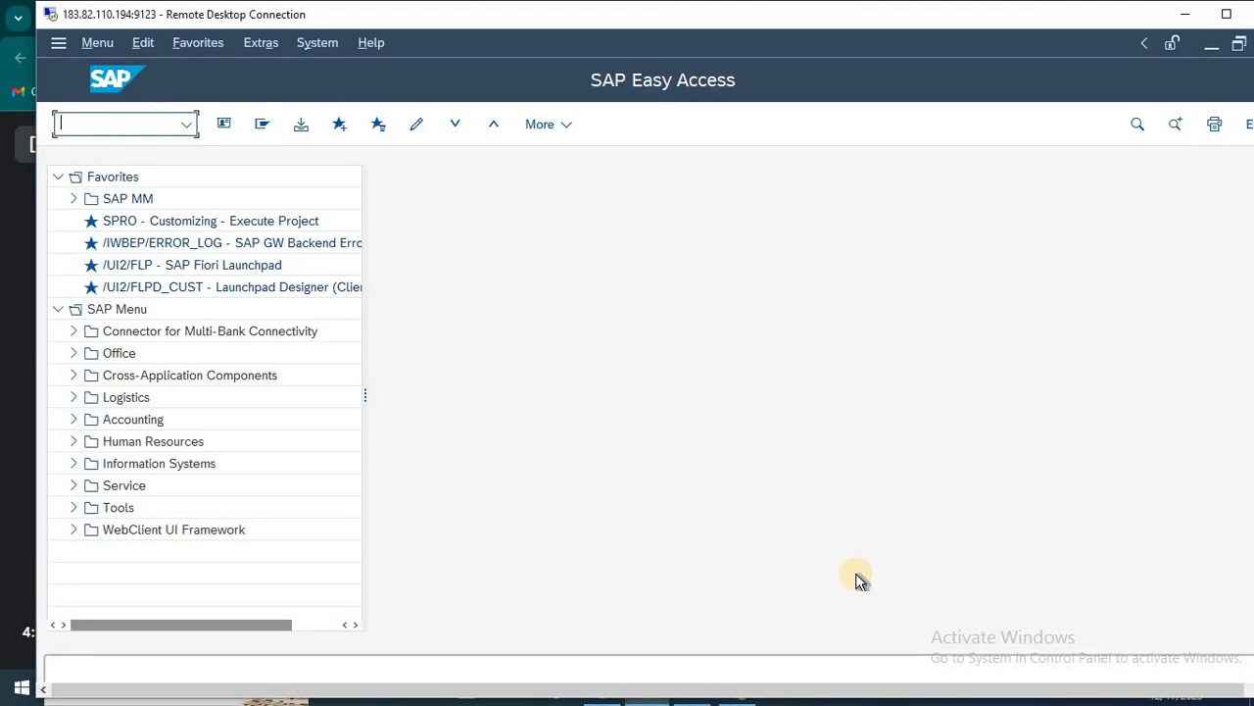
type("OB37")
key("Return")
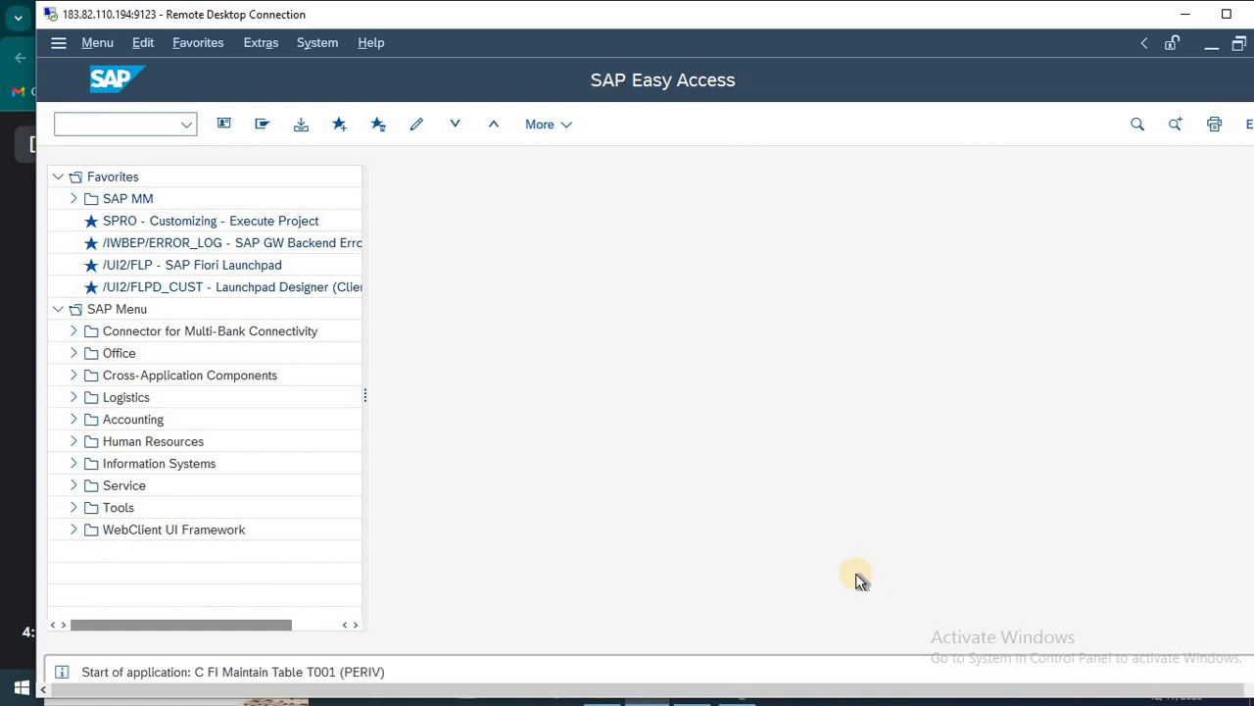
left_click(340, 616)
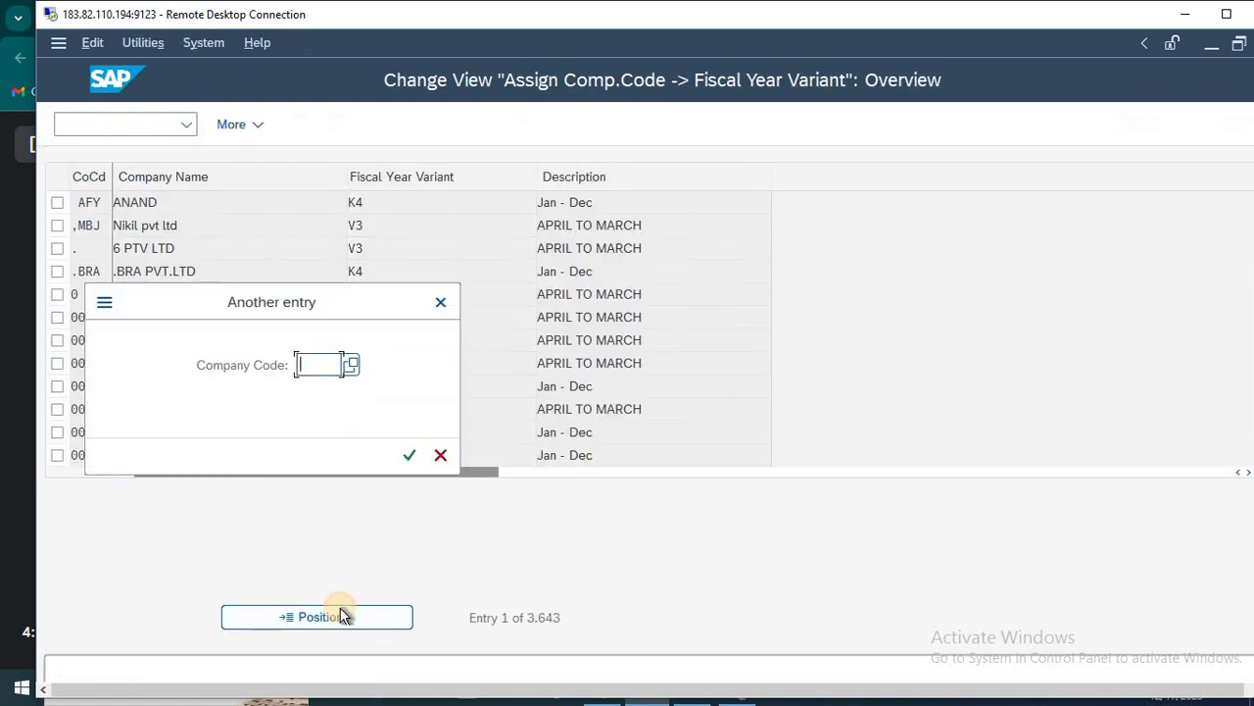
type("RTV")
key("Return")
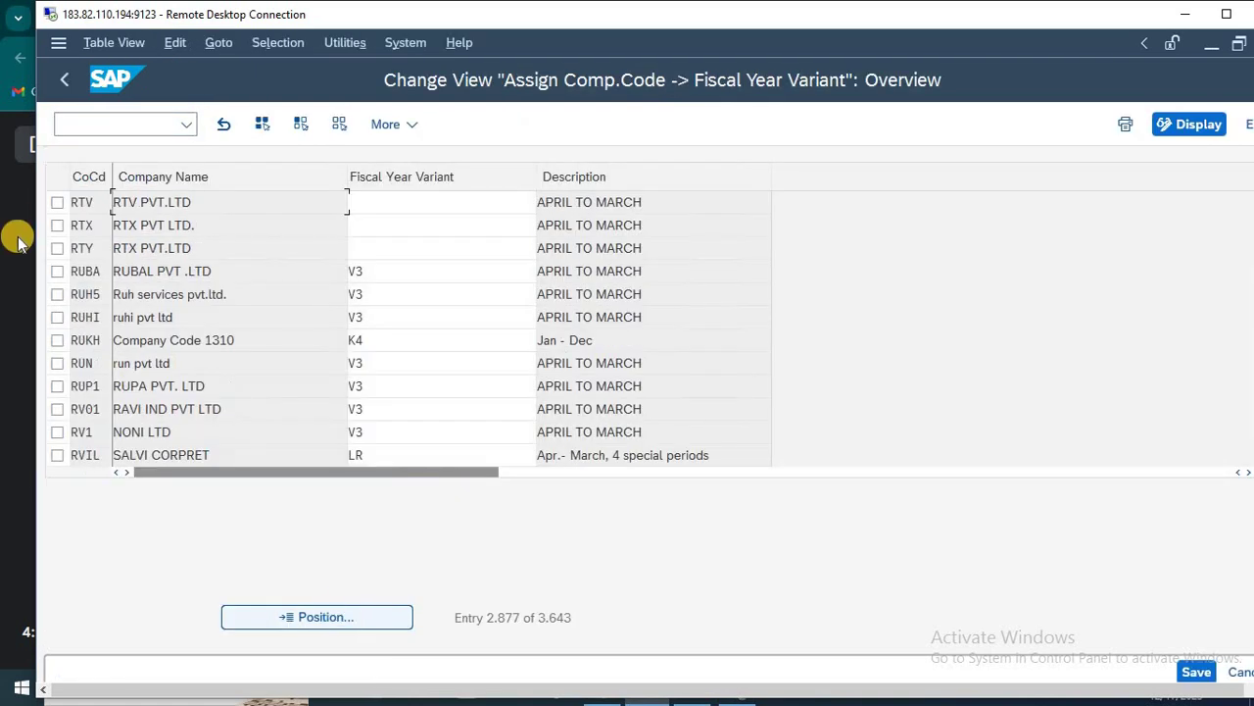
Step: Assign fiscal year variant V3 to company code RTV and save it with the proposed customizing request
left_click(389, 202)
type("V3")
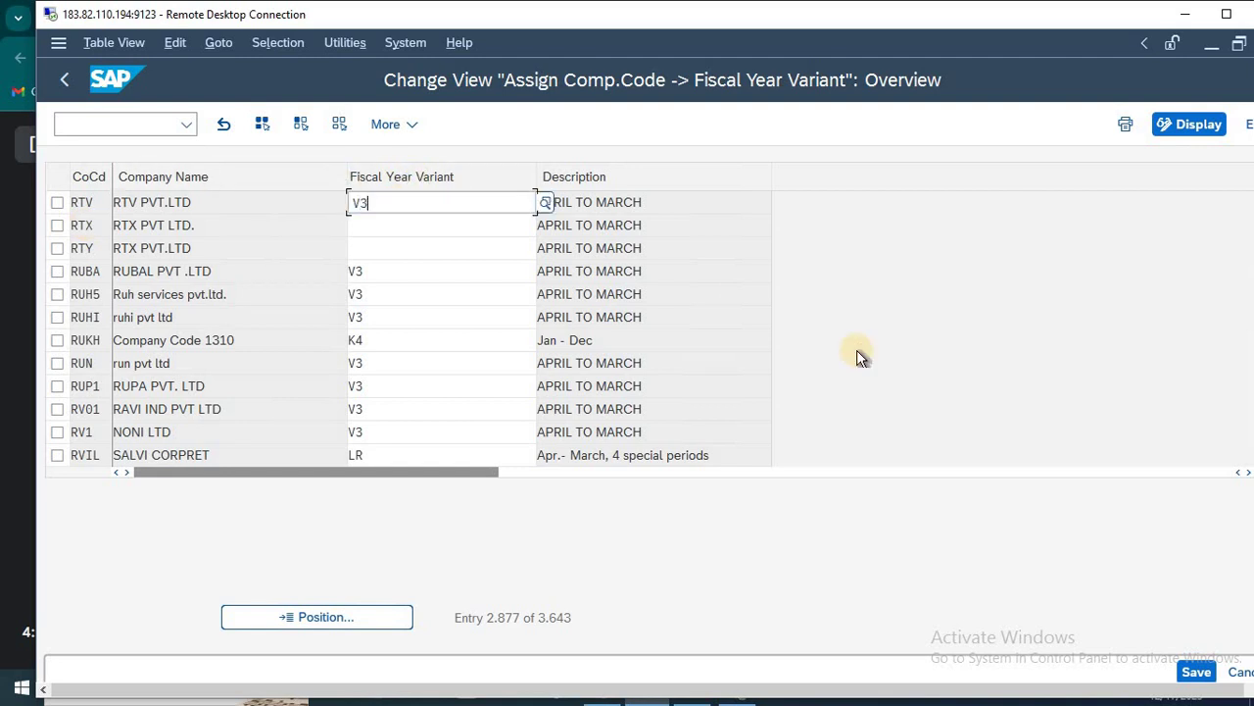
left_click(653, 202)
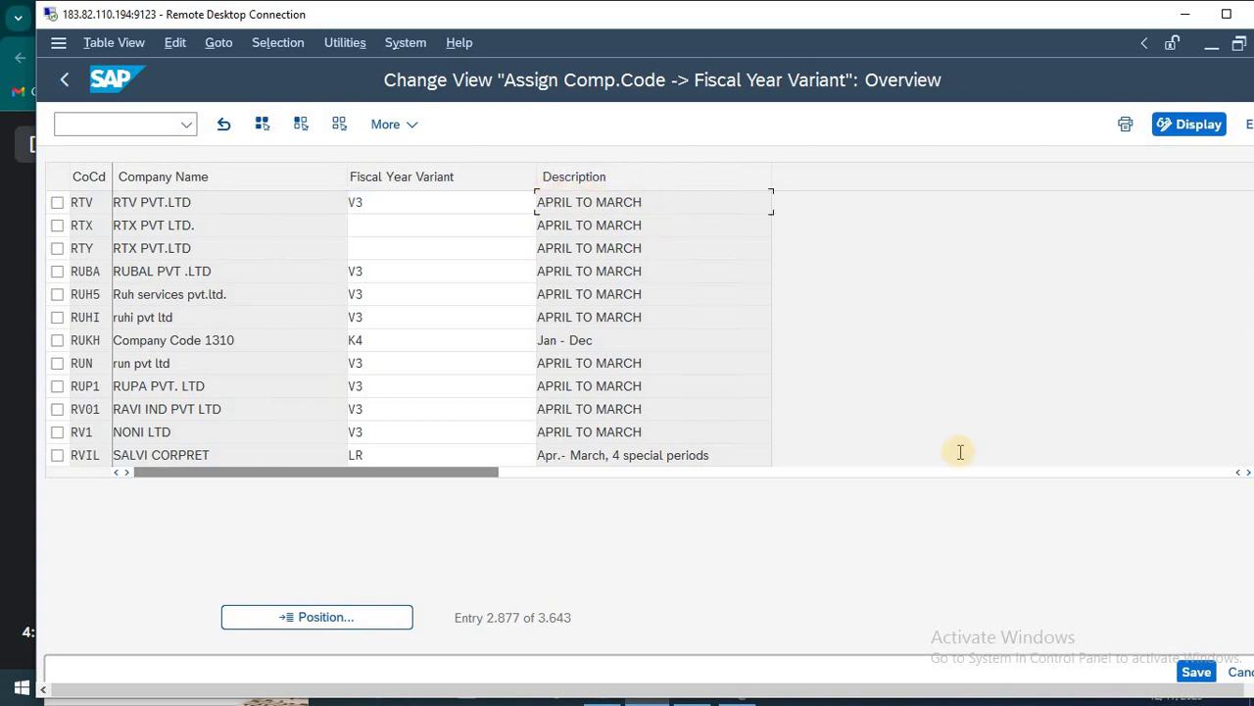
left_click(1195, 672)
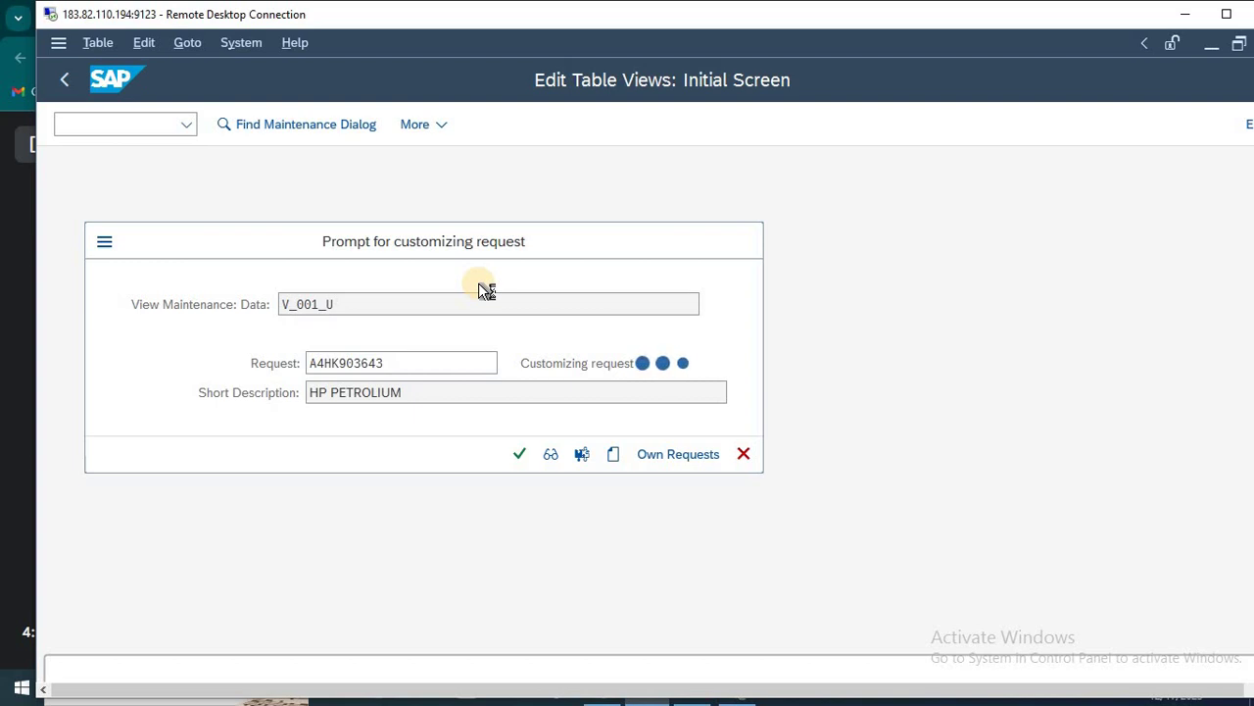
key("Return")
Step: Switch to Notepad and highlight the entries "1-OB29" and "2-OB37" one after the other for review
key("alt+Tab")
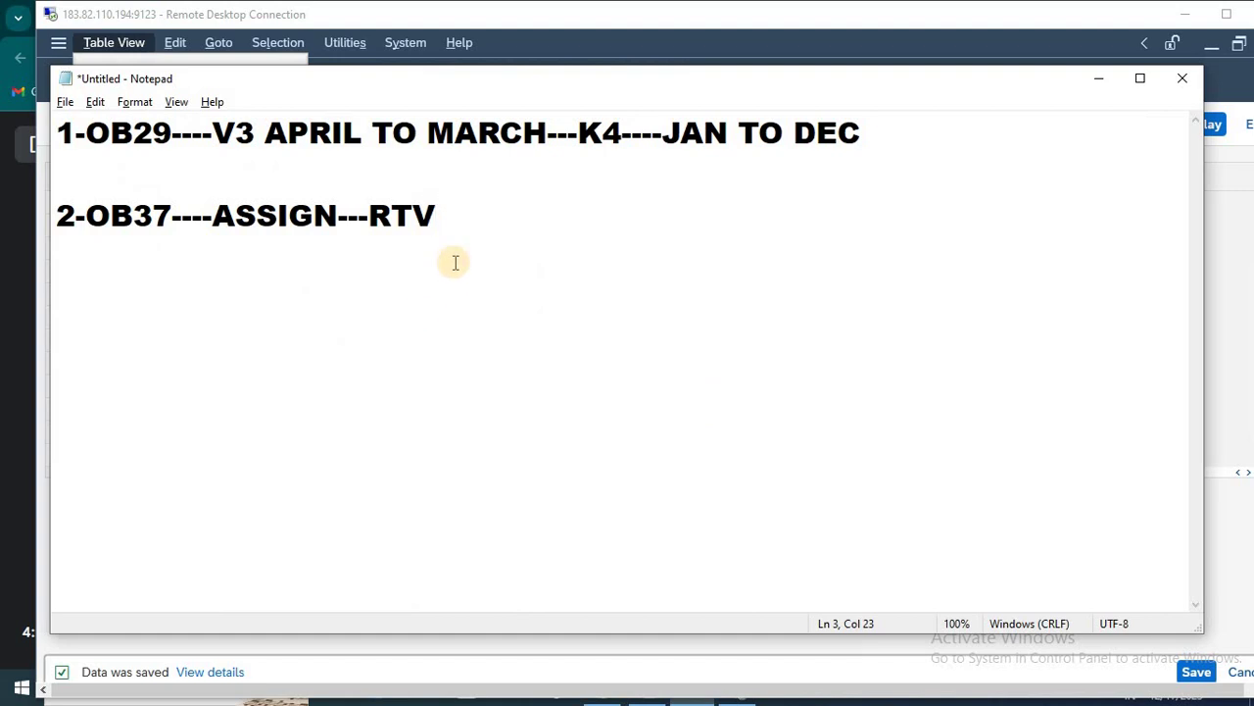
key("Up")
key("Up")
key("shift+Right")
key("shift+Right")
key("shift+Right")
key("shift+Right")
key("shift+Right")
key("shift+Right")
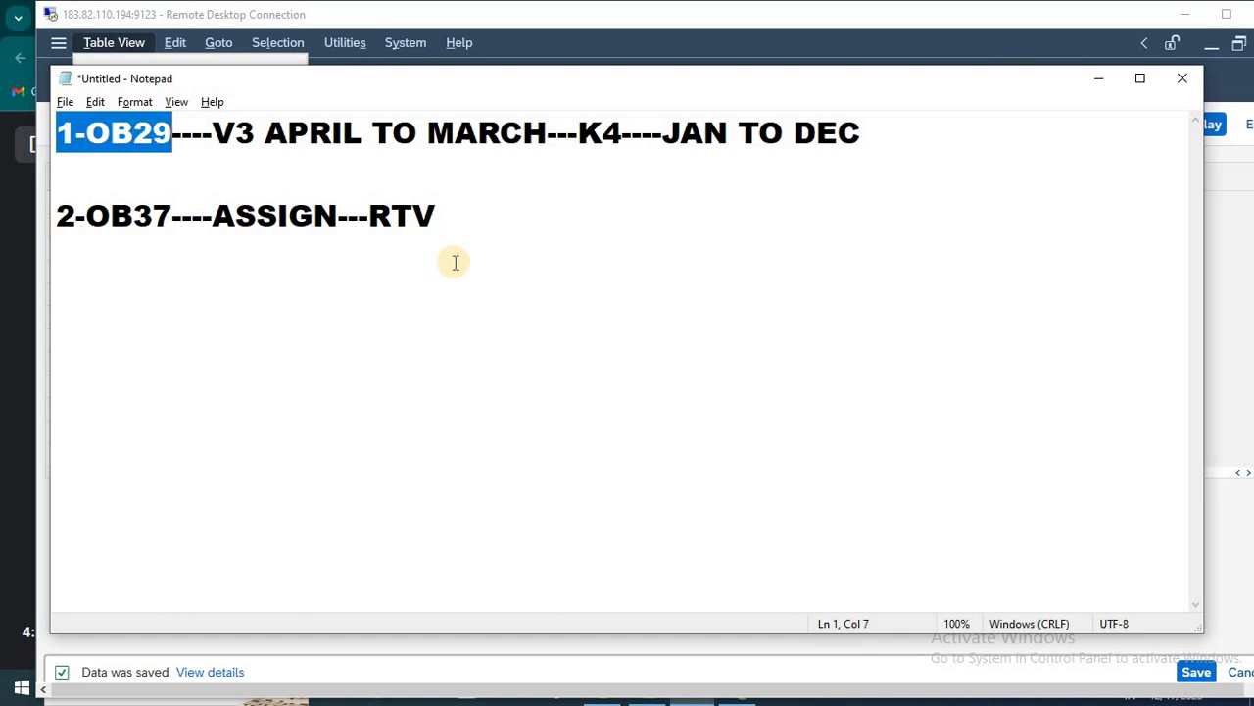
key("Down")
key("Down")
key("shift+Right")
key("shift+Right")
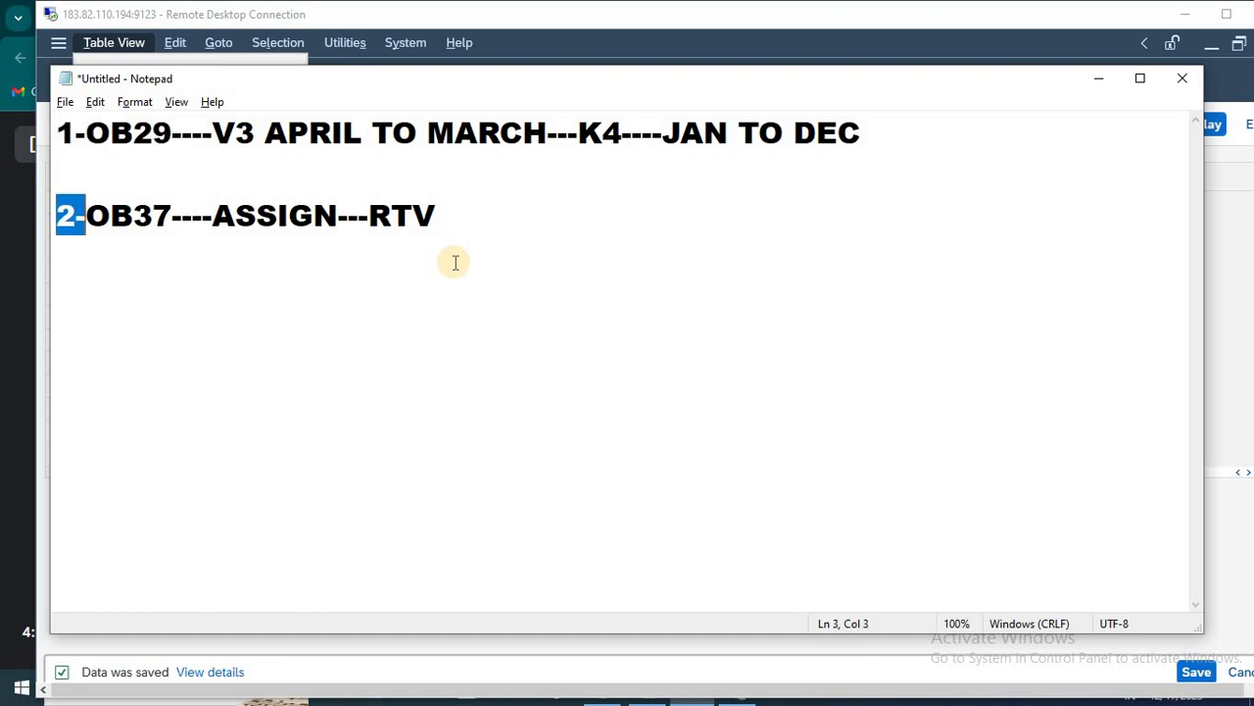
key("shift+Right")
key("shift+Right")
key("shift+Right")
Step: Add the entry "3-OBBO" to the note, one blank line below the OB37 entry
key("Right")
key("Right")
key("Right")
key("Right")
key("Right")
key("Right")
key("Right")
key("Right")
key("Right")
key("Right")
key("Right")
key("Right")
key("Right")
key("Right")
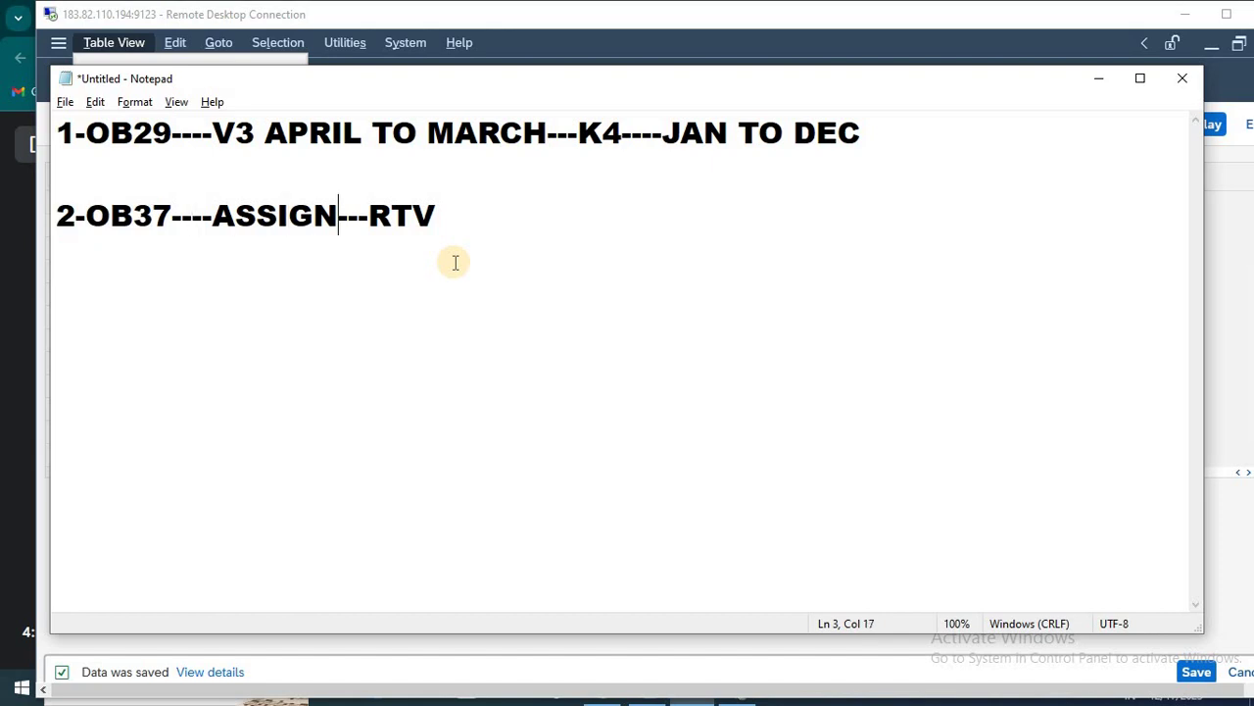
key("Right")
key("Right")
key("Right")
key("Right")
key("Return")
key("Return")
type("OB")
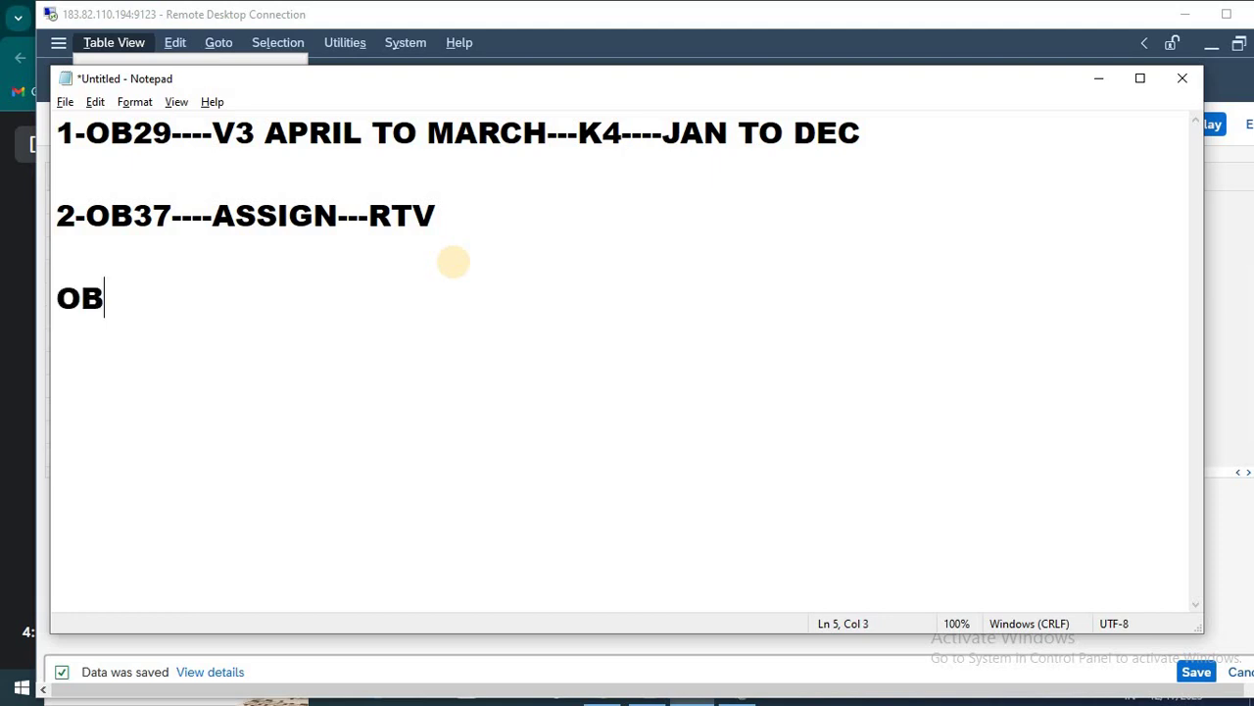
key("BackSpace")
key("BackSpace")
type("3")
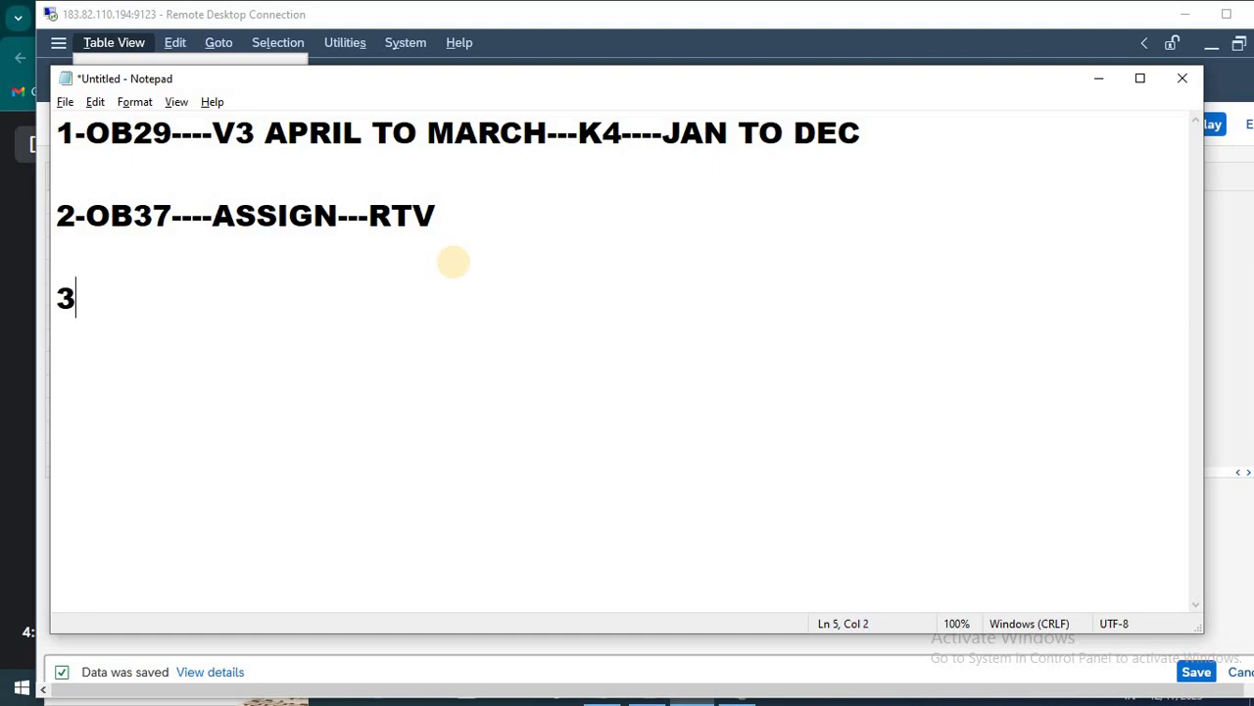
key("BackSpace")
type("3-OBBO")
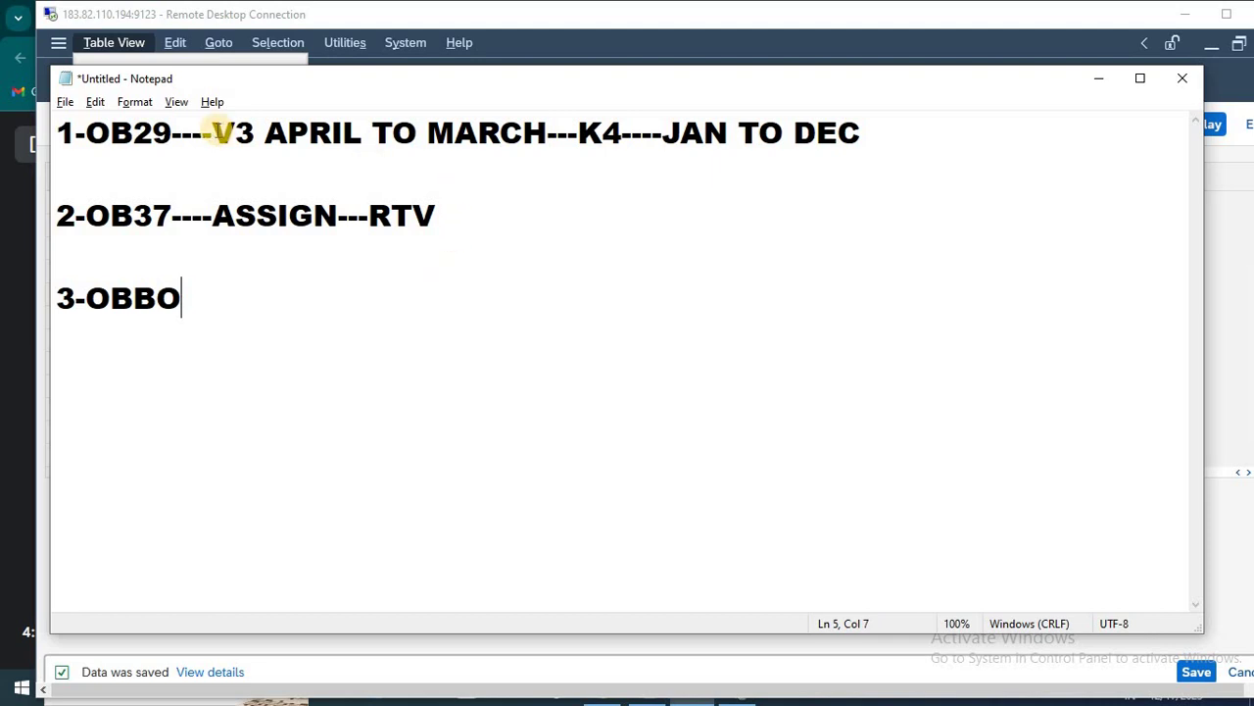
Step: Highlight part of the OB29 entry for review and append "----" to the OBBO entry
left_click_drag(216, 132, 720, 133)
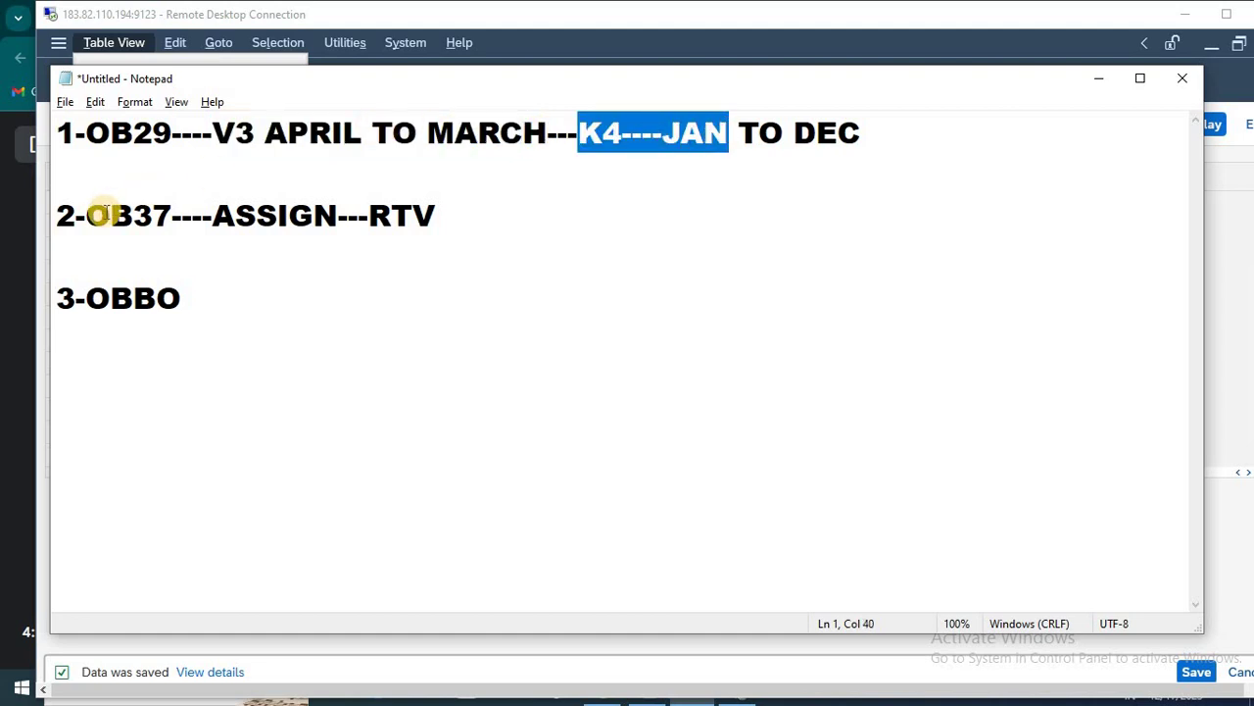
left_click(198, 292)
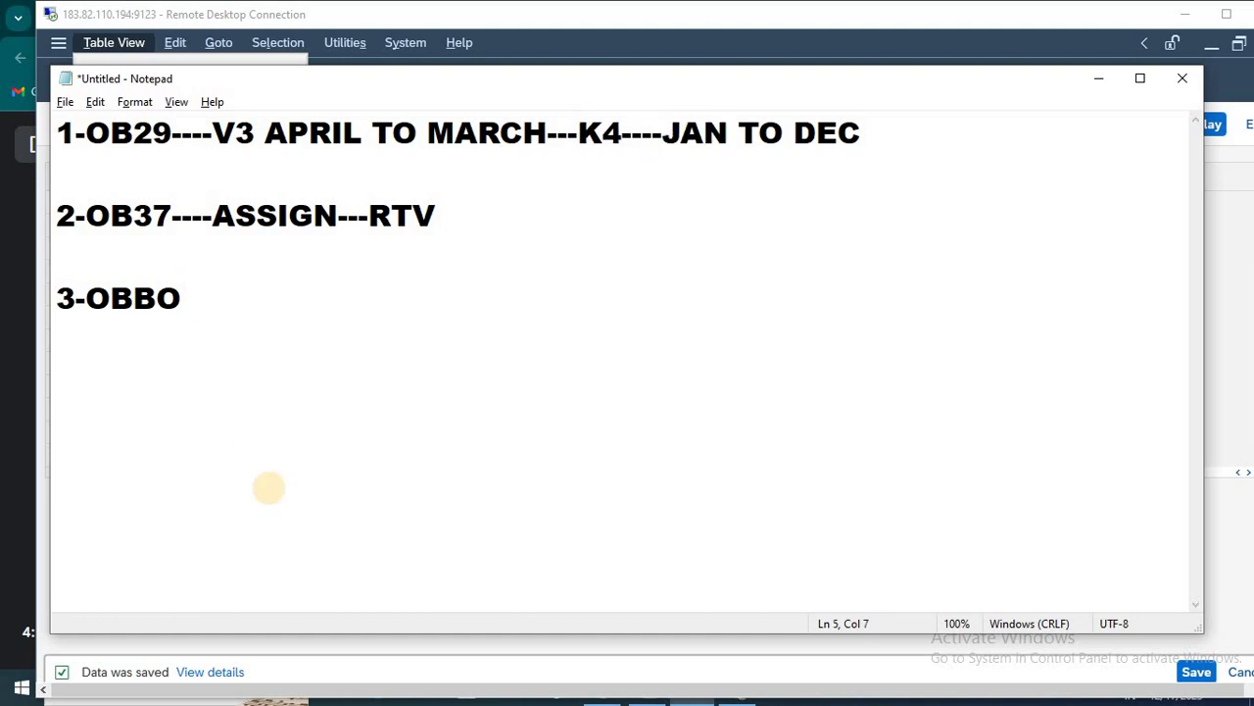
type("----")
Step: Switch to the SAP session, run transaction OBBO and highlight the existing posting period variant ACI
key("alt+Tab")
key("shift+F3")
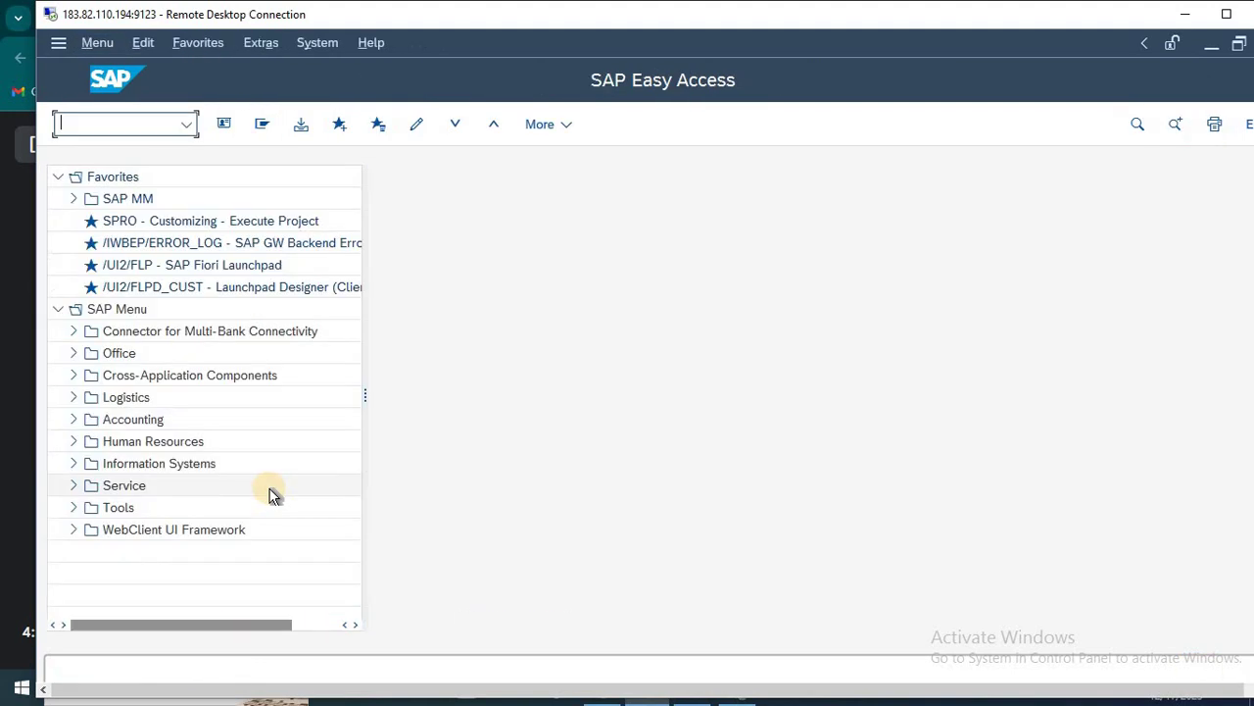
type("OBBO")
key("Return")
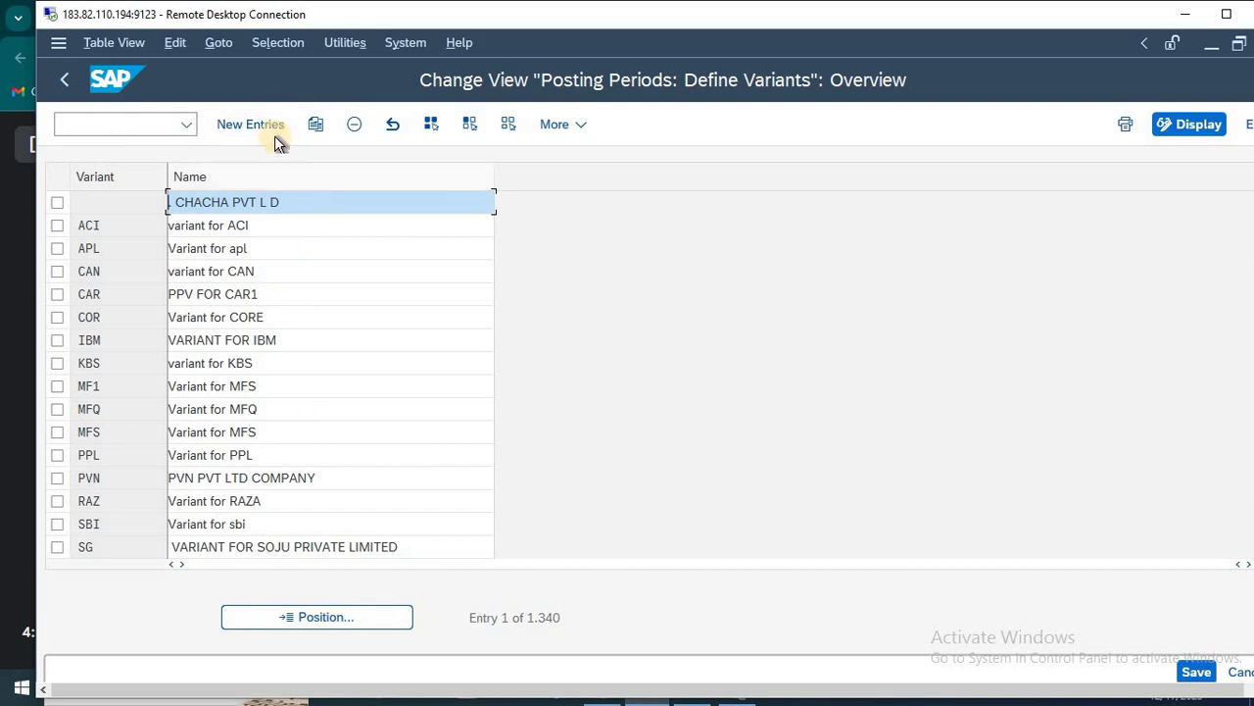
double_click(102, 227)
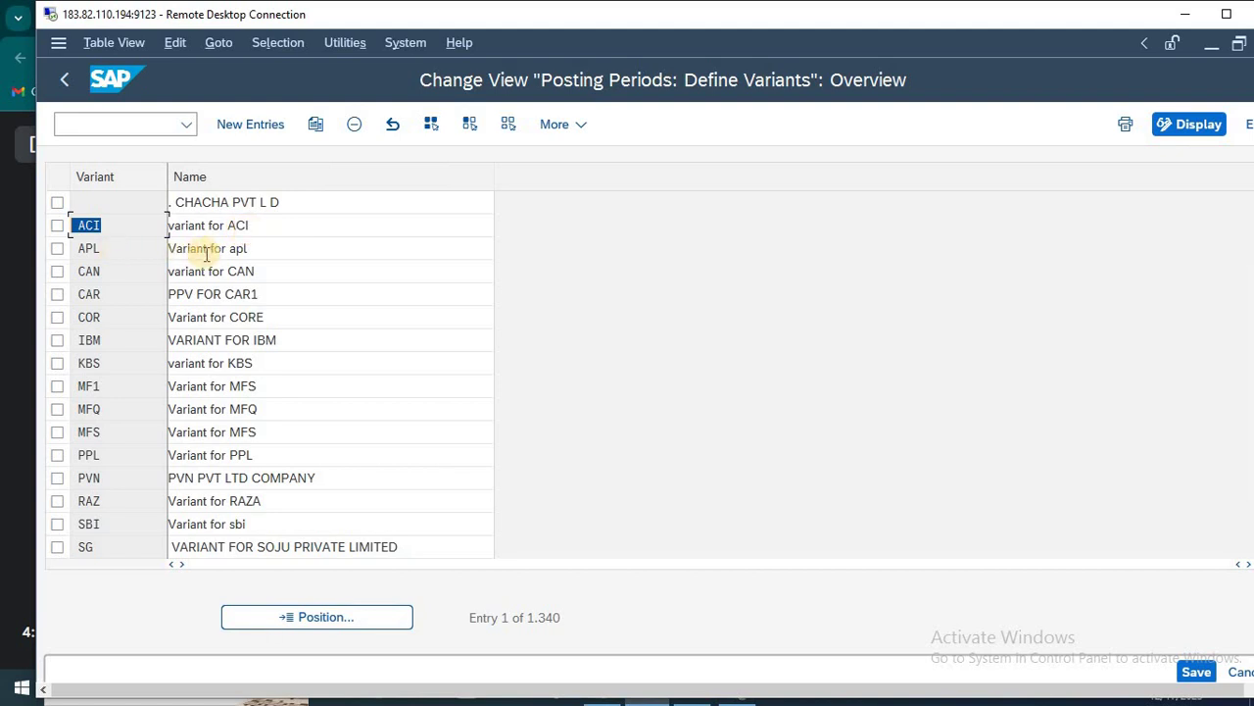
Step: Create a new posting period variant RTV named "VARIANT FOR RTV", save it and highlight its code
left_click(253, 124)
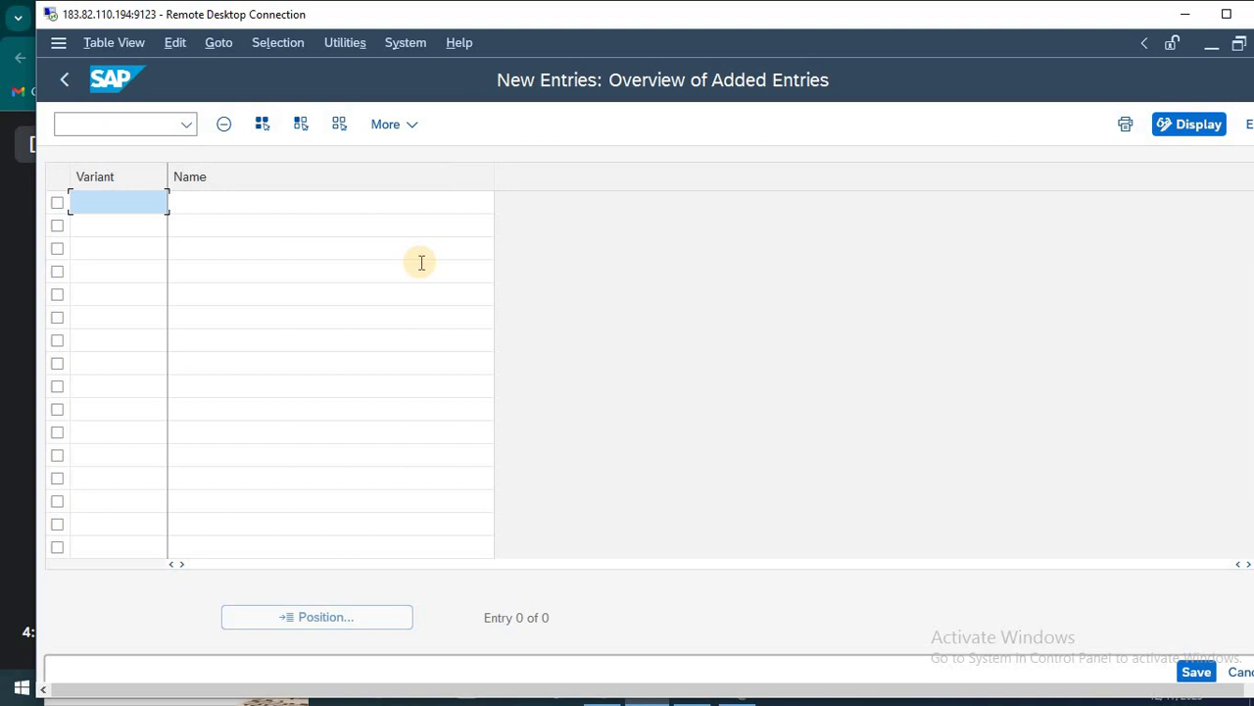
type("RTV")
key("Tab")
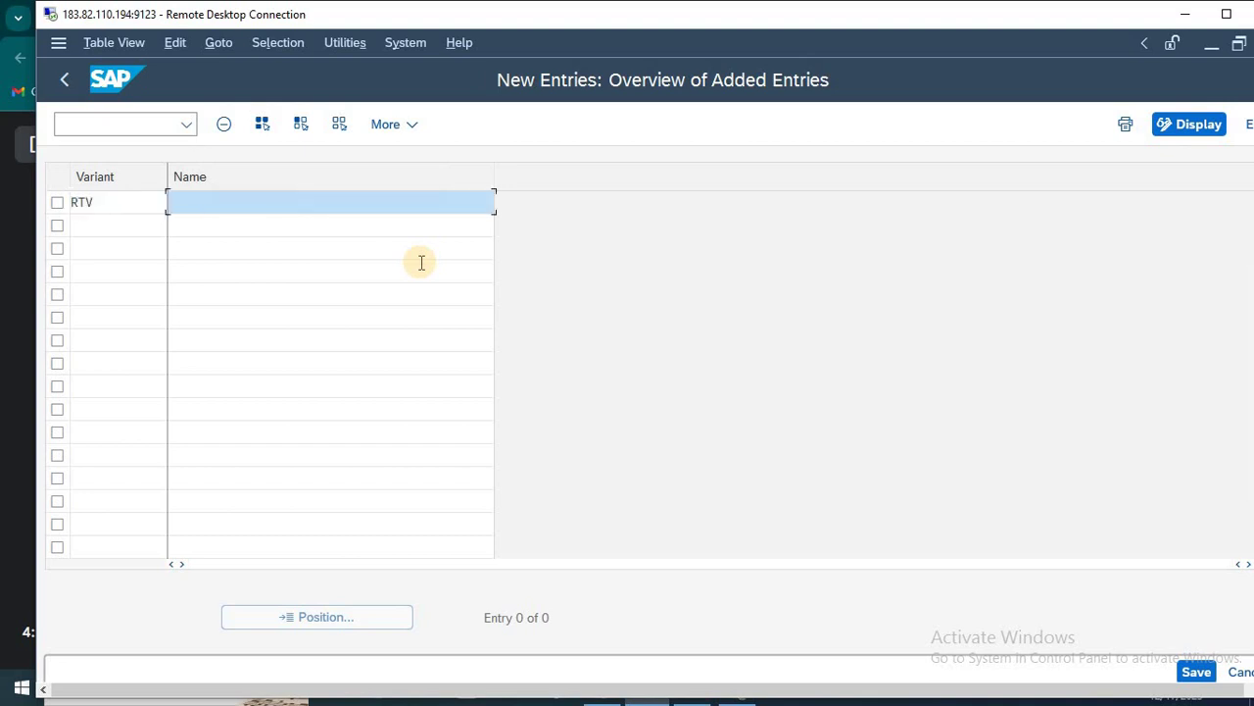
type("VARIANT FOR RTV")
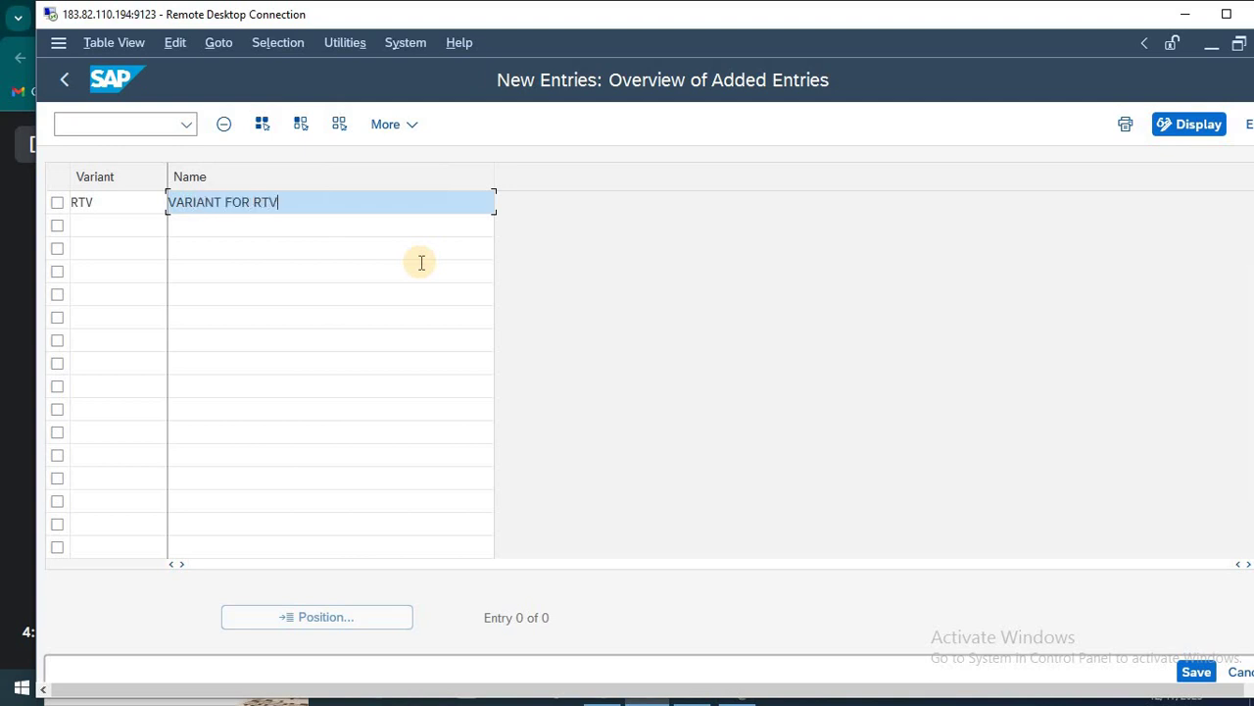
key("ctrl+s")
key("Return")
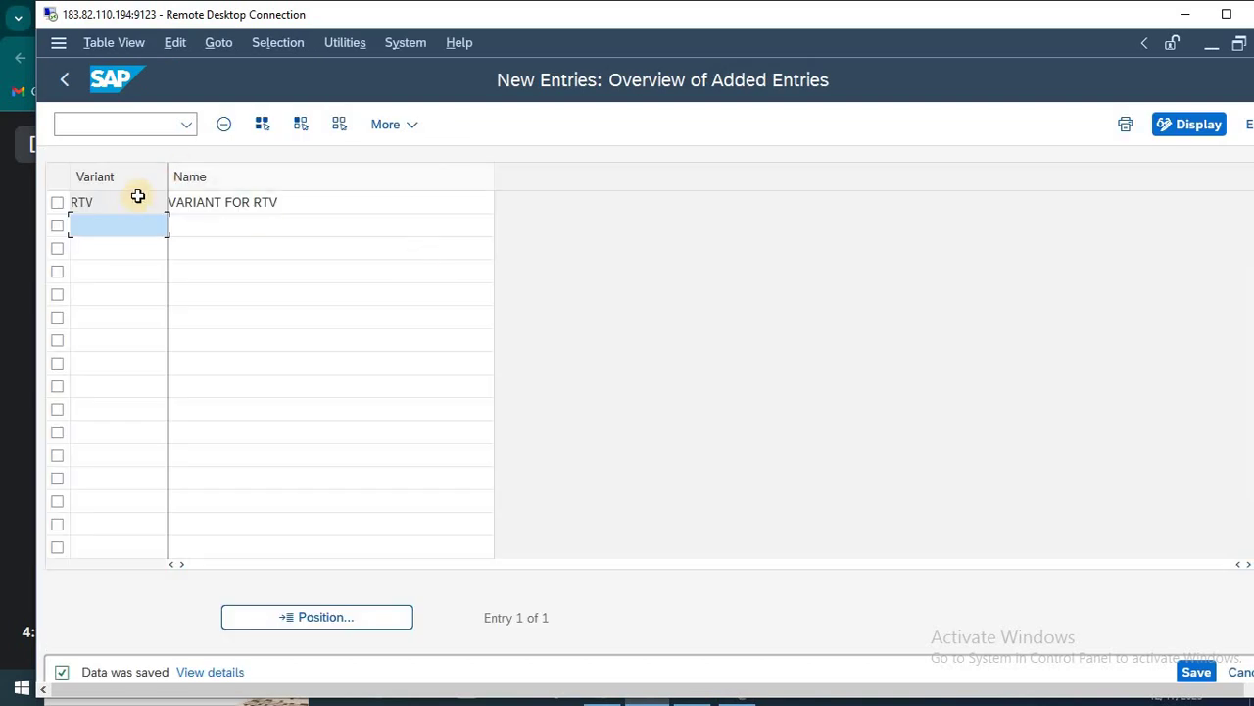
left_click_drag(127, 202, 2, 224)
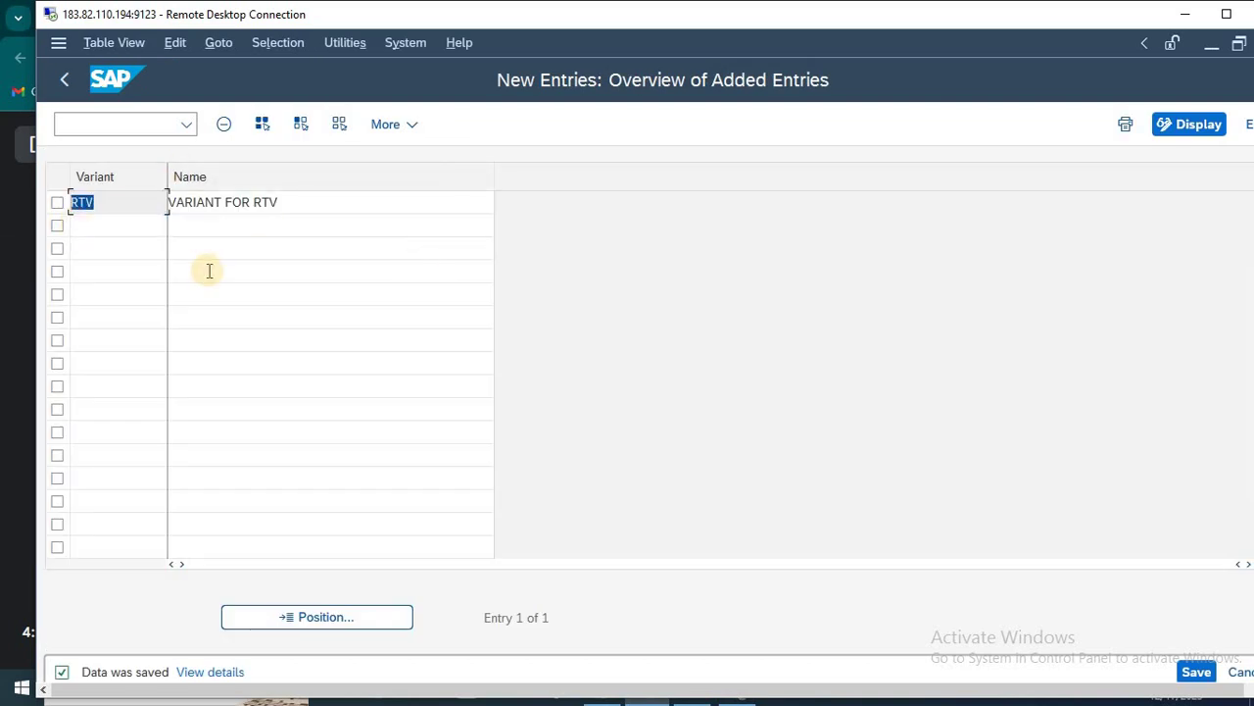
Step: Switch to Notepad and append "VARINT" to the OBBO entry
key("alt+Tab")
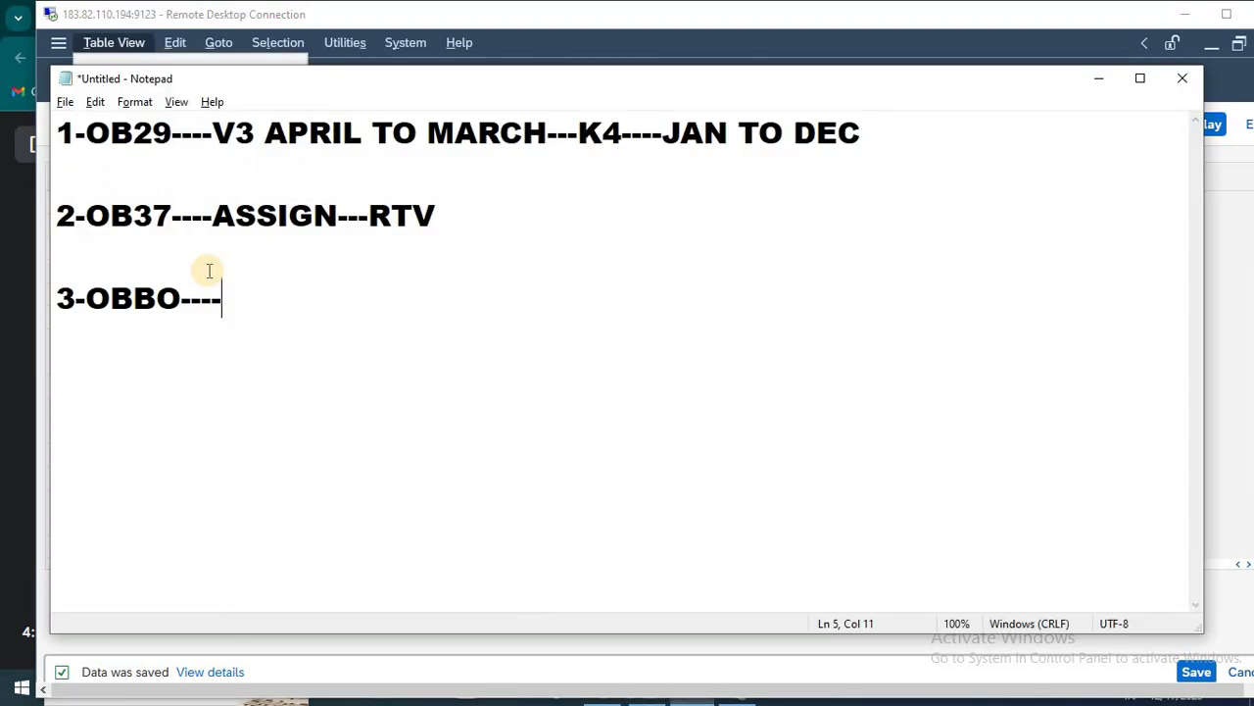
type("VARIANT")
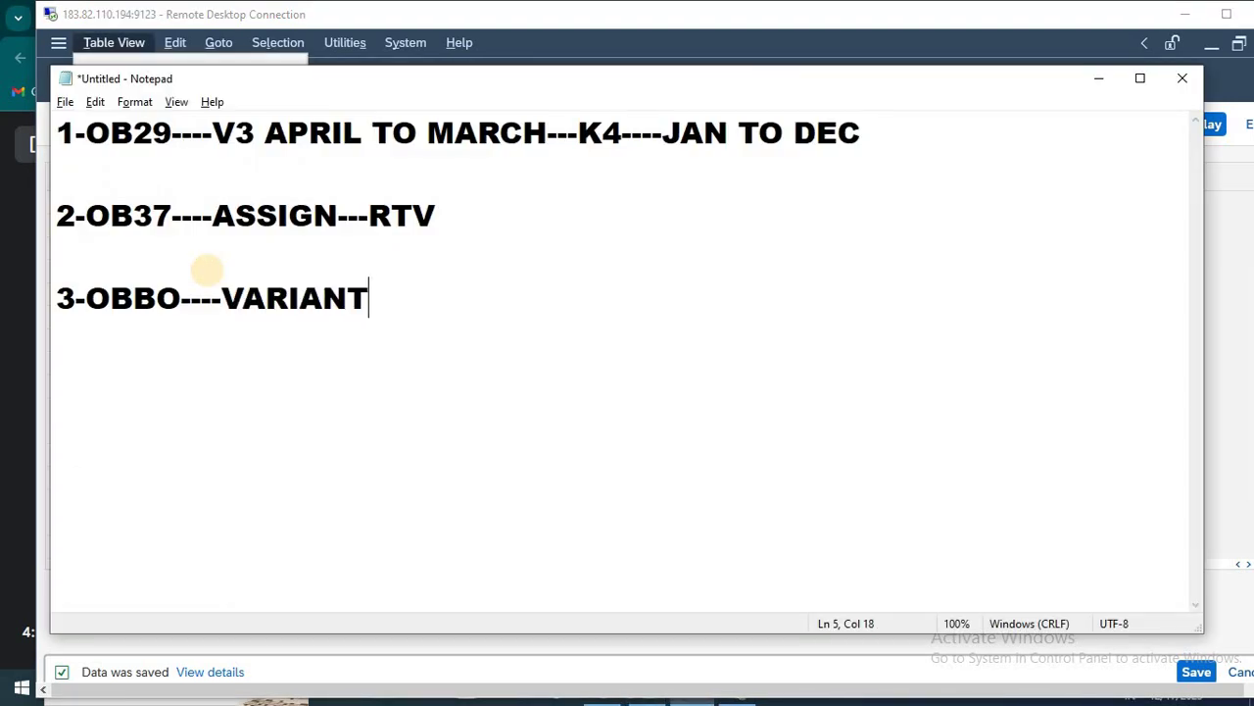
key("BackSpace")
key("BackSpace")
key("BackSpace")
type("NT")
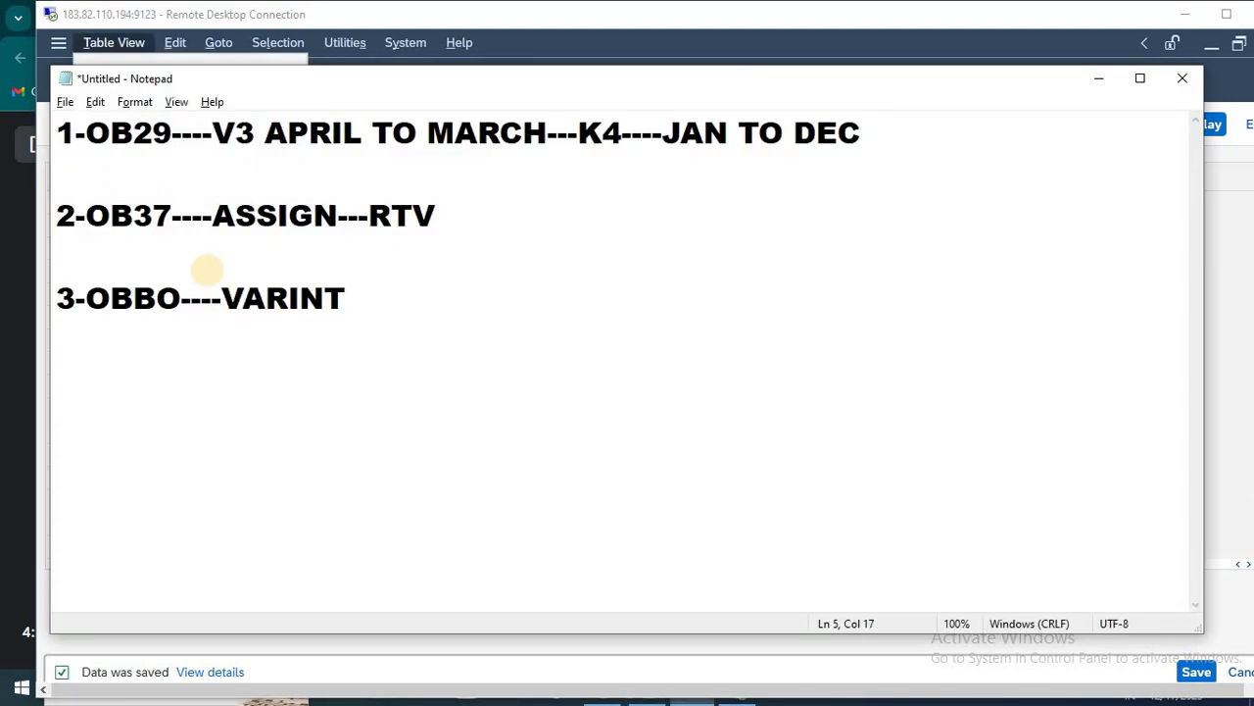
Step: Switch to the SAP session and leave the posting period variant maintenance for the SAP Easy Access screen
key("alt+Tab")
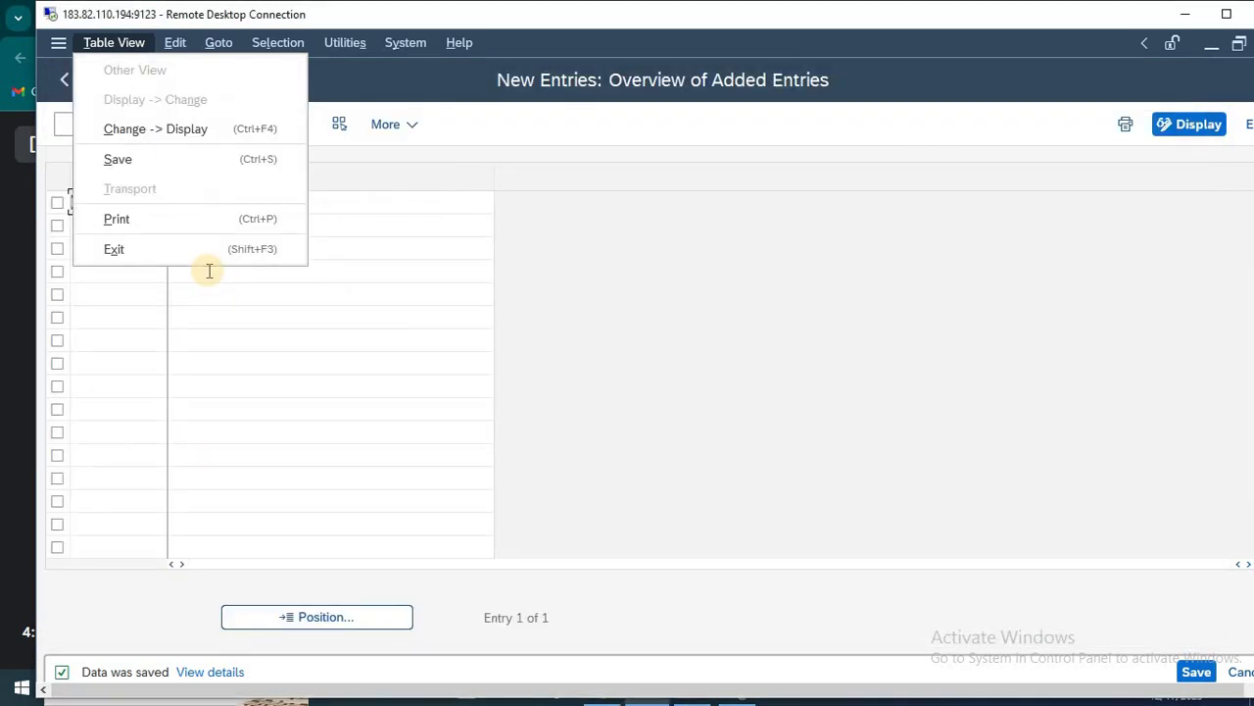
left_click(208, 270)
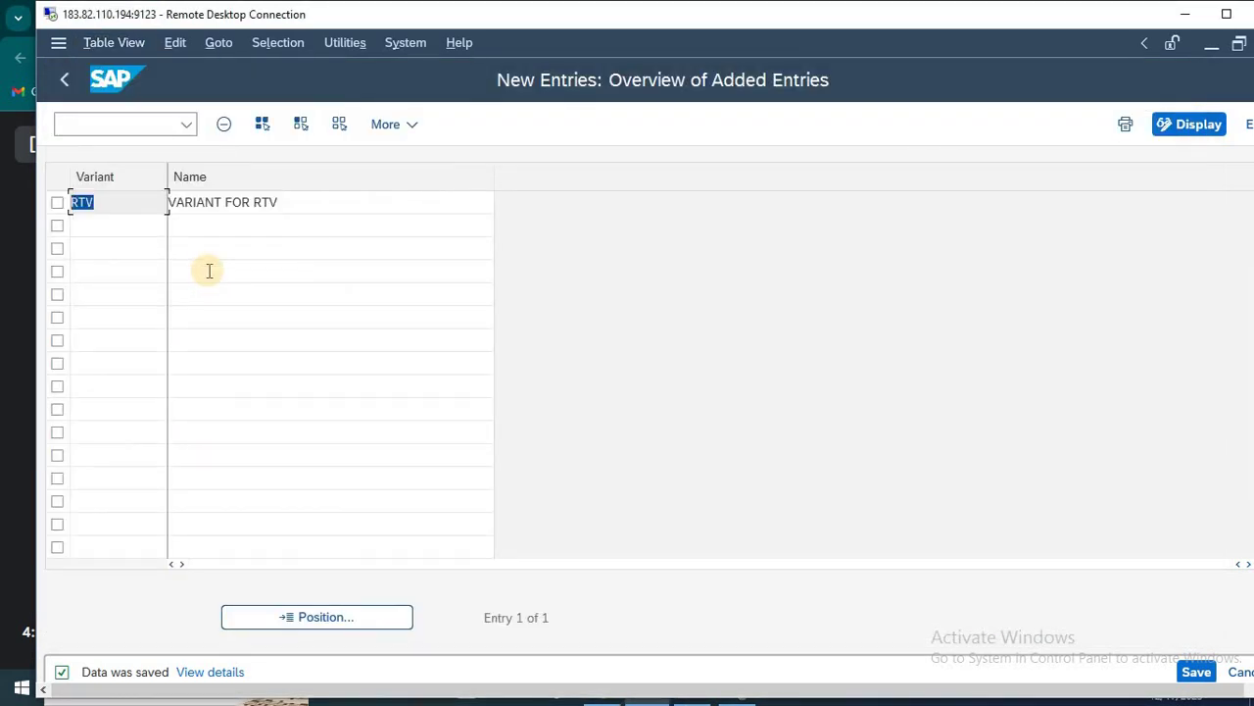
key("F3")
key("F3")
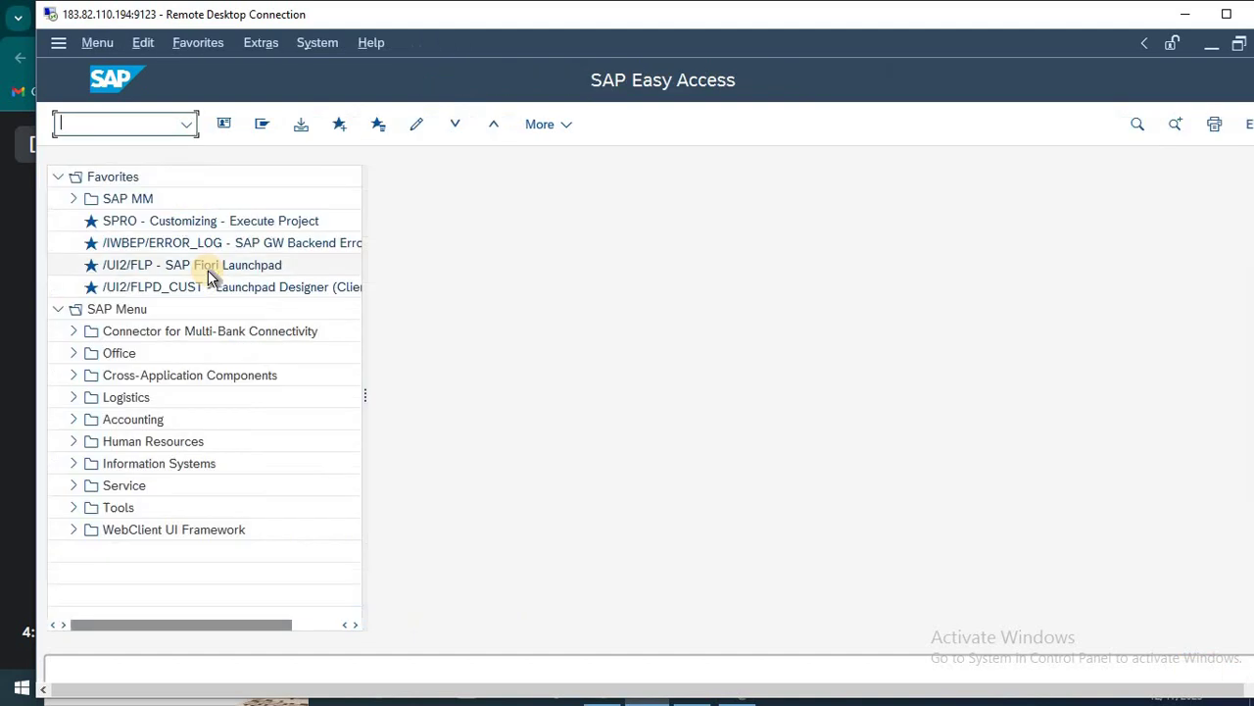
Step: Switch to Notepad and correct the last word of the OBBO entry to "VARIANT"
key("alt+Tab")
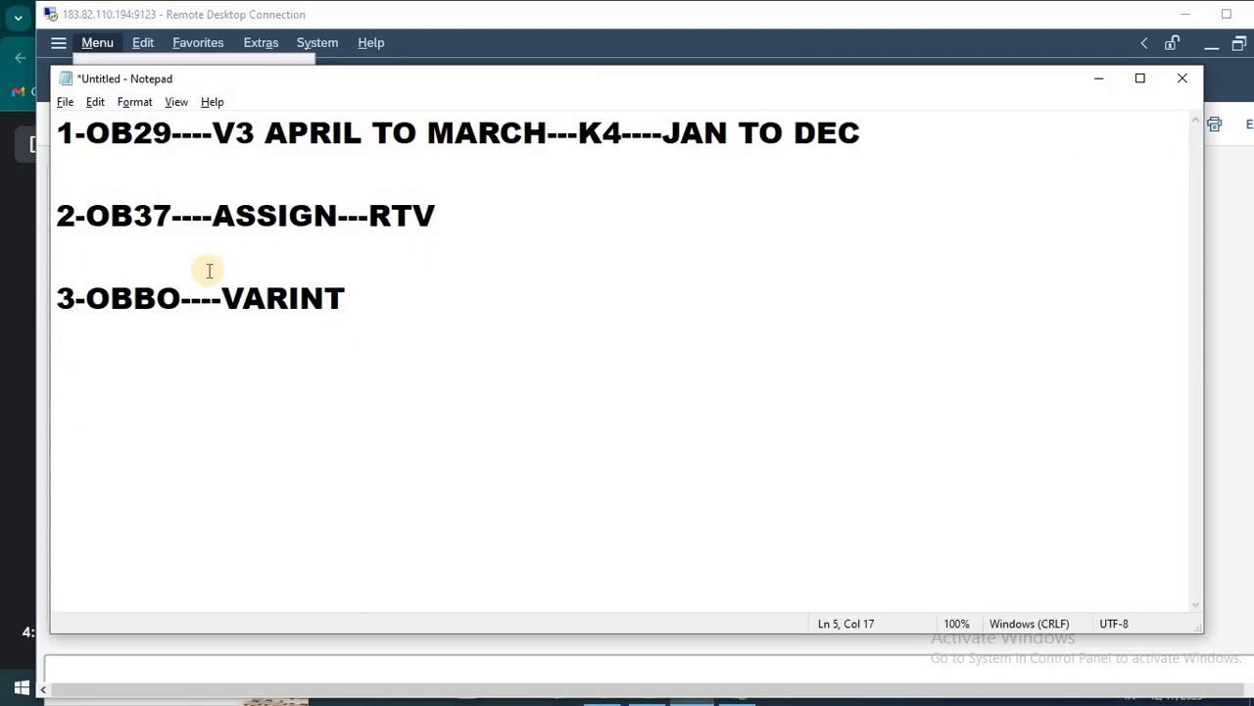
key("BackSpace")
key("BackSpace")
type("ANT")
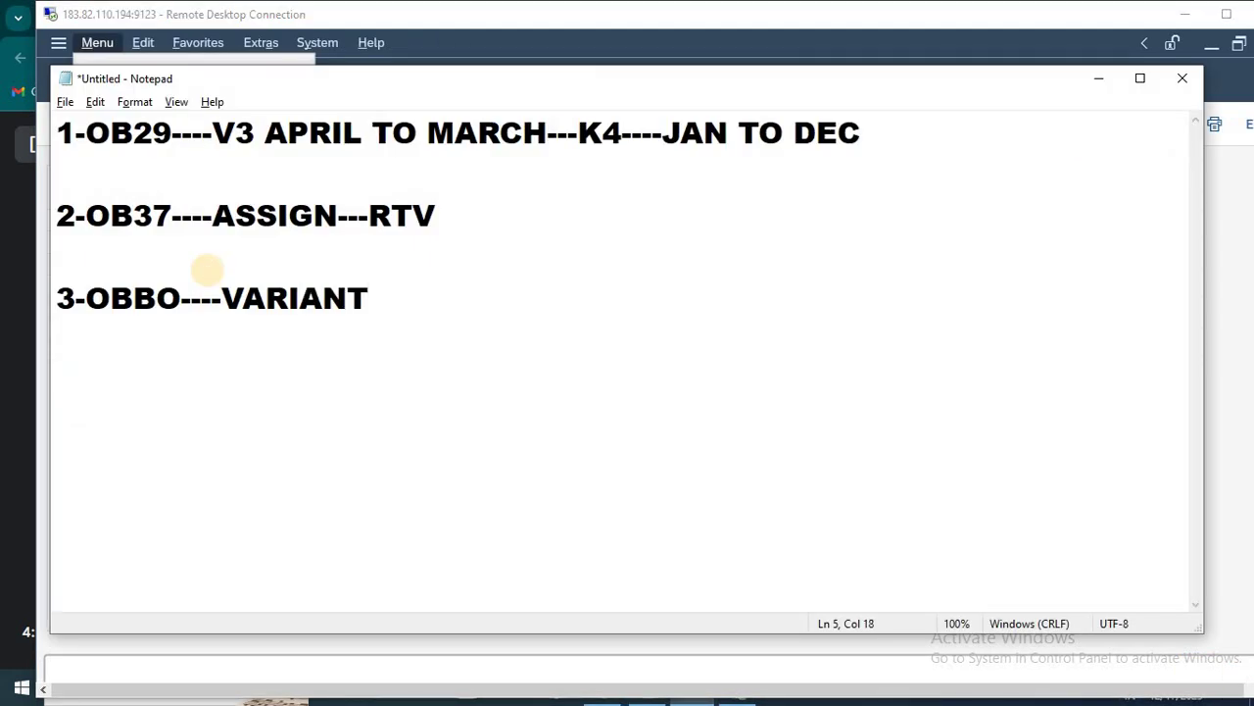
Step: Add the entry "4-OBBP----COMPANY CODE" to the note, one blank line below the OBBO entry
key("Return")
key("Return")
type("4OBBP")
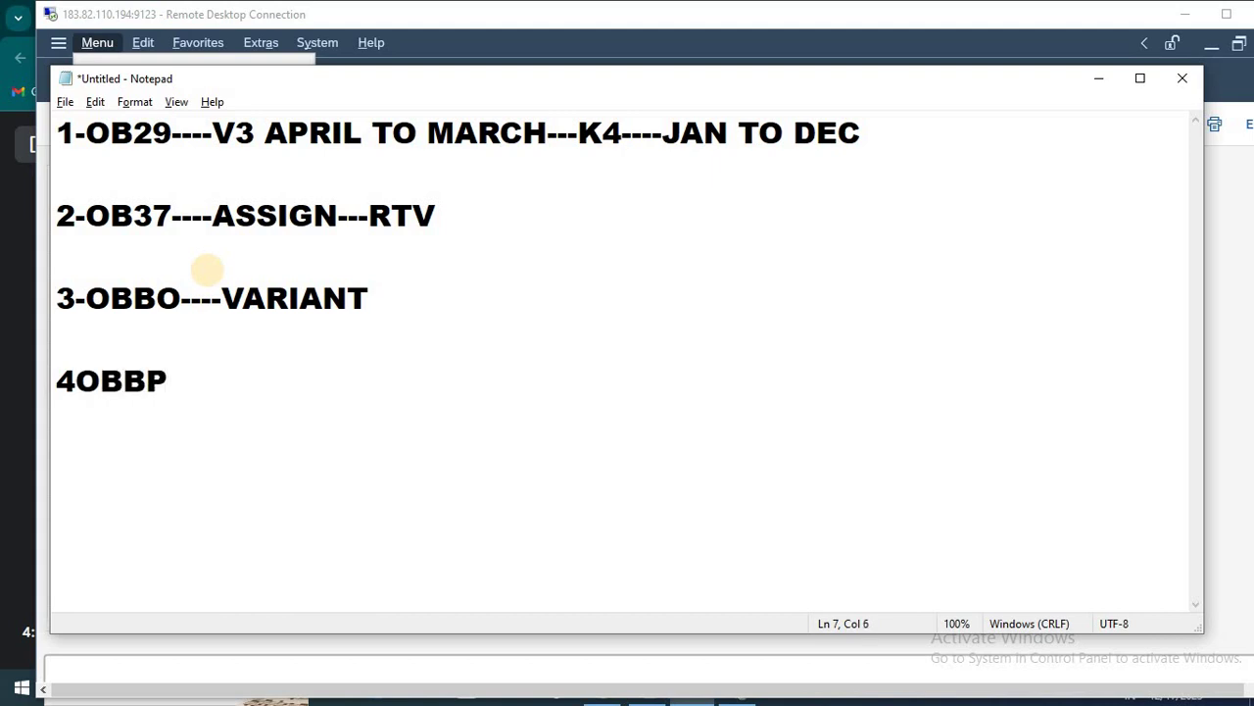
type("----COM")
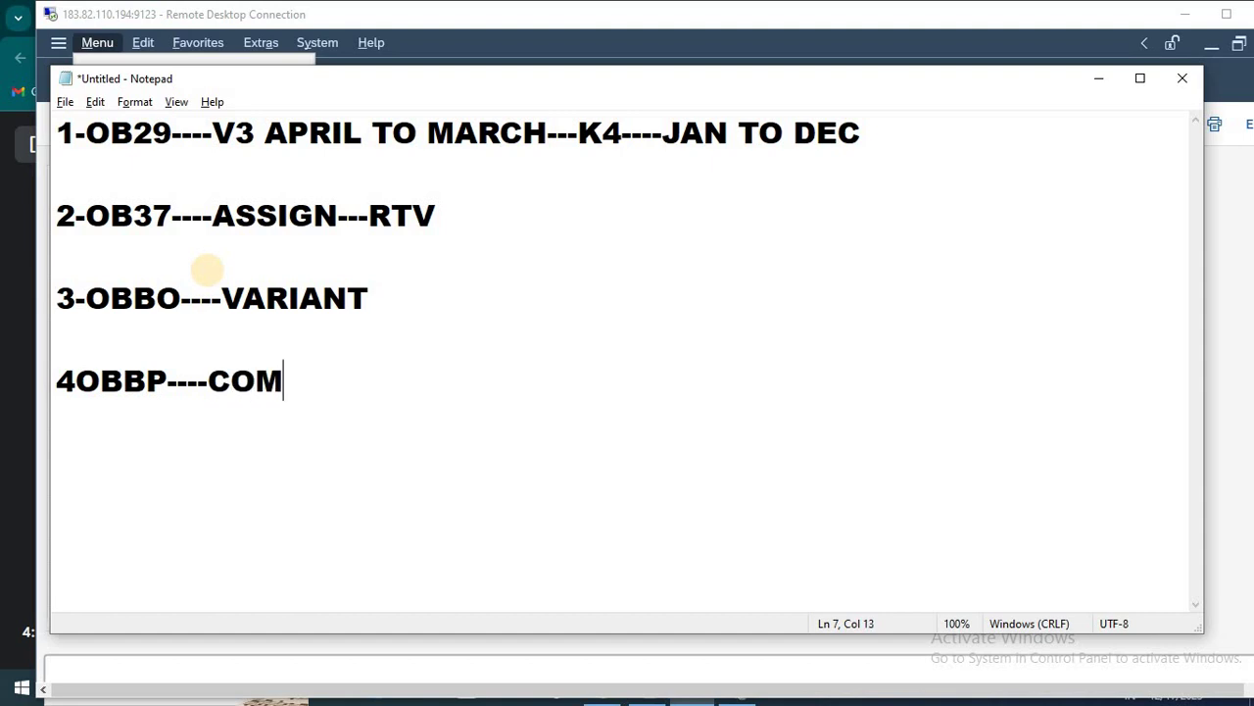
type("PANY CODE")
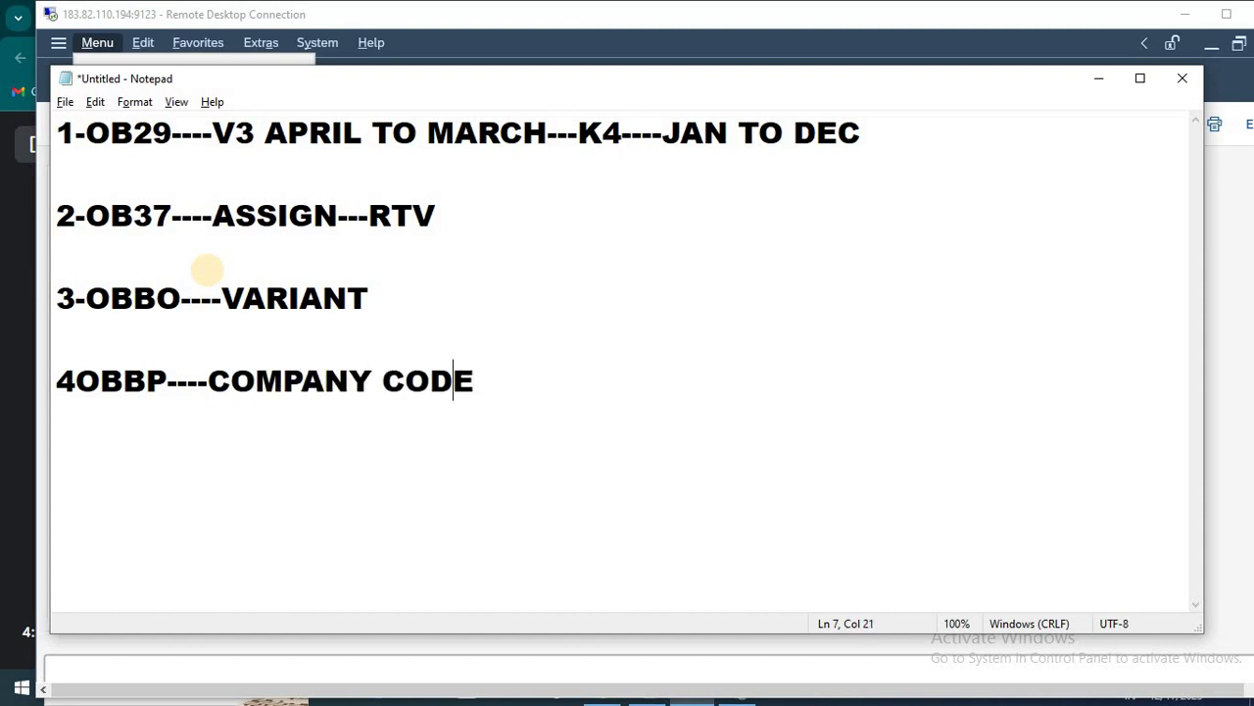
key("ctrl+Left")
key("Home")
key("Right")
type("-")
Step: Review the four entries OB29, OB37, OBBO and OBBP by highlighting them one after the other
key("Up")
key("Up")
key("Up")
key("Up")
key("Up")
key("Up")
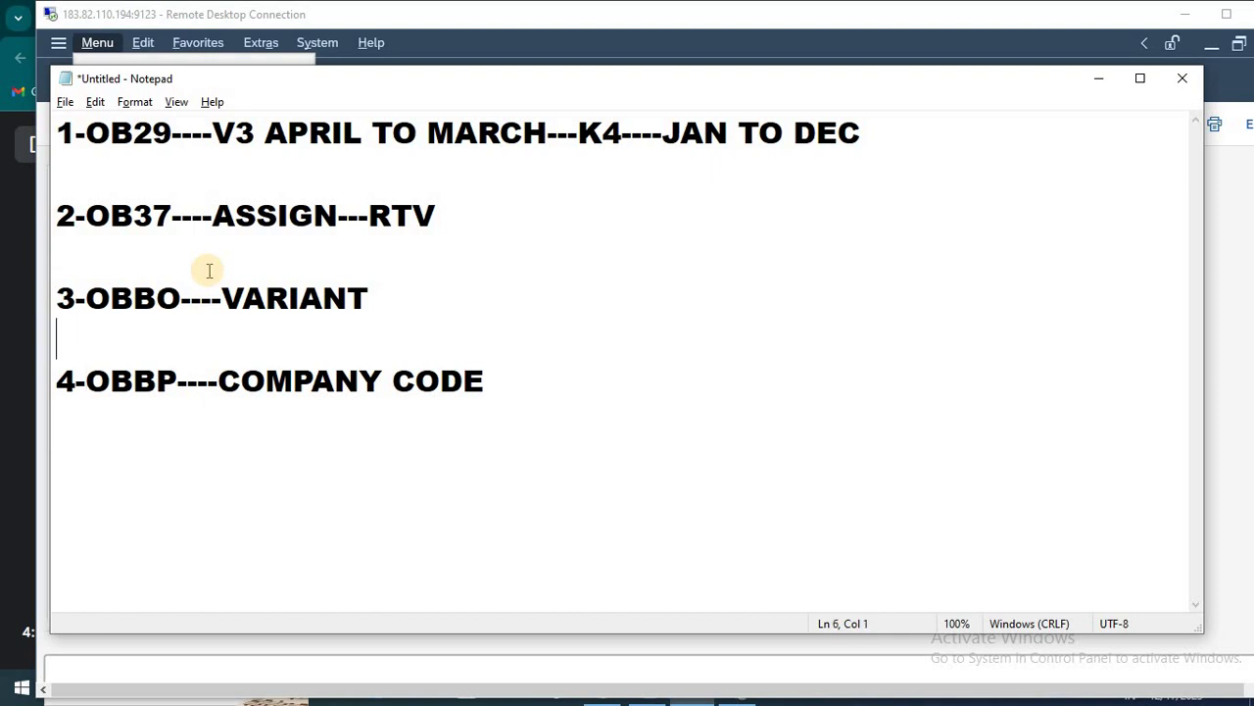
key("shift+Right")
key("shift+Right")
key("shift+Right")
key("shift+Right")
key("shift+Right")
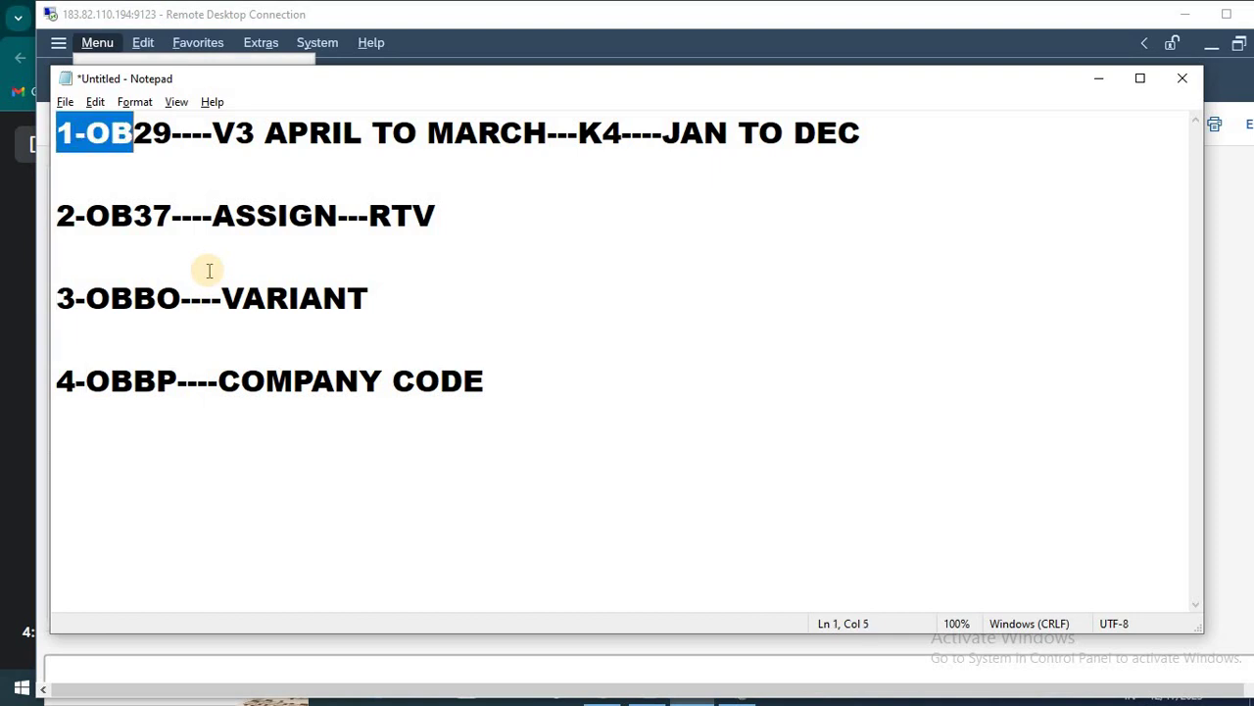
key("Down")
key("Down")
key("shift+Right")
key("shift+Right")
key("shift+Right")
key("shift+Right")
key("shift+Right")
key("shift+Right")
key("shift+Right")
key("shift+Right")
key("shift+Right")
key("shift+Right")
key("shift+Right")
key("shift+Right")
key("shift+Right")
key("shift+Right")
key("shift+Right")
key("shift+Right")
key("shift+Right")
key("shift+Right")
key("shift+Right")
key("shift+Right")
key("shift+Right")
key("shift+Right")
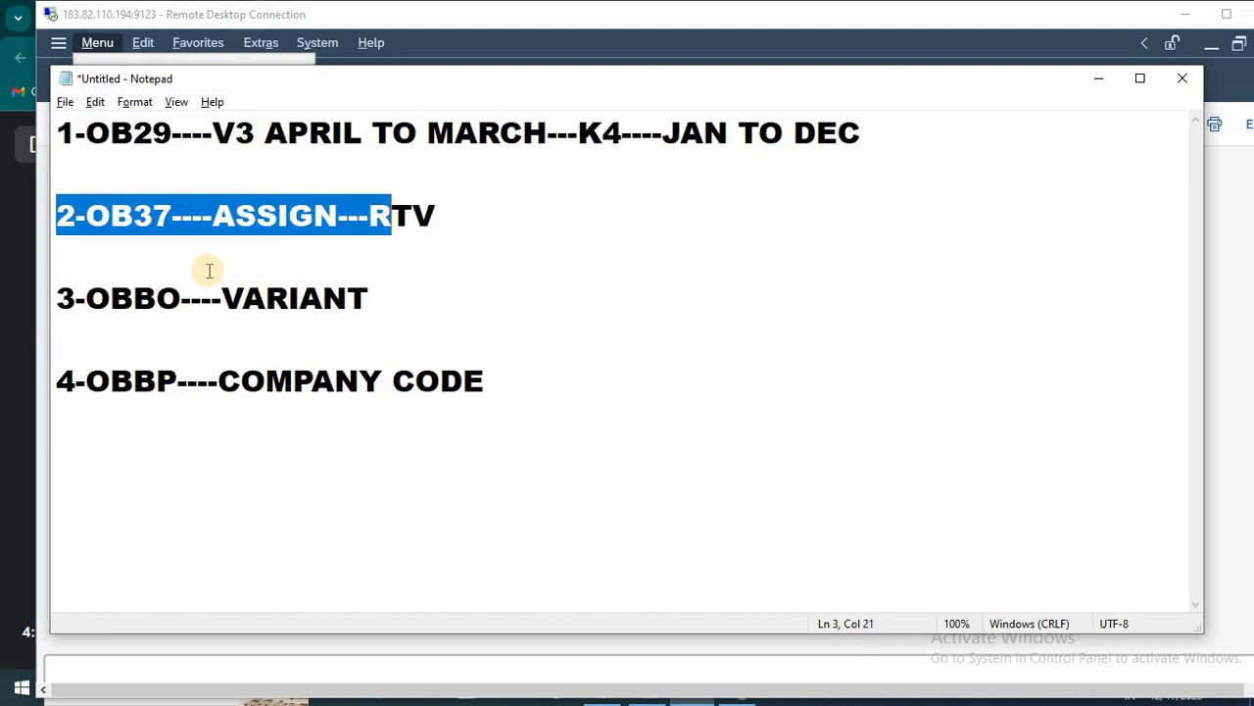
key("Down")
key("Down")
key("Home")
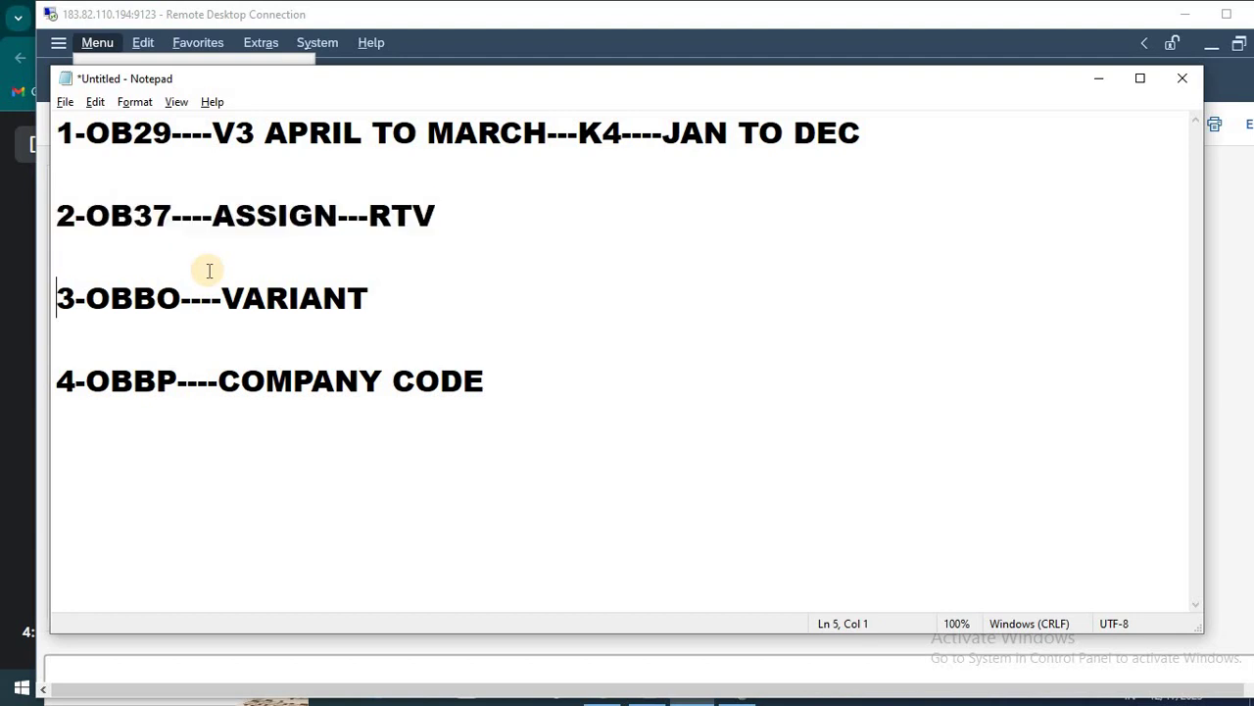
key("shift+Right")
key("shift+Right")
key("shift+Right")
key("shift+Right")
key("shift+Right")
key("shift+Right")
key("shift+Right")
key("shift+Right")
key("shift+Right")
key("shift+Right")
key("shift+Right")
key("shift+Right")
key("shift+Right")
key("shift+Right")
key("shift+Right")
key("shift+Right")
key("shift+Right")
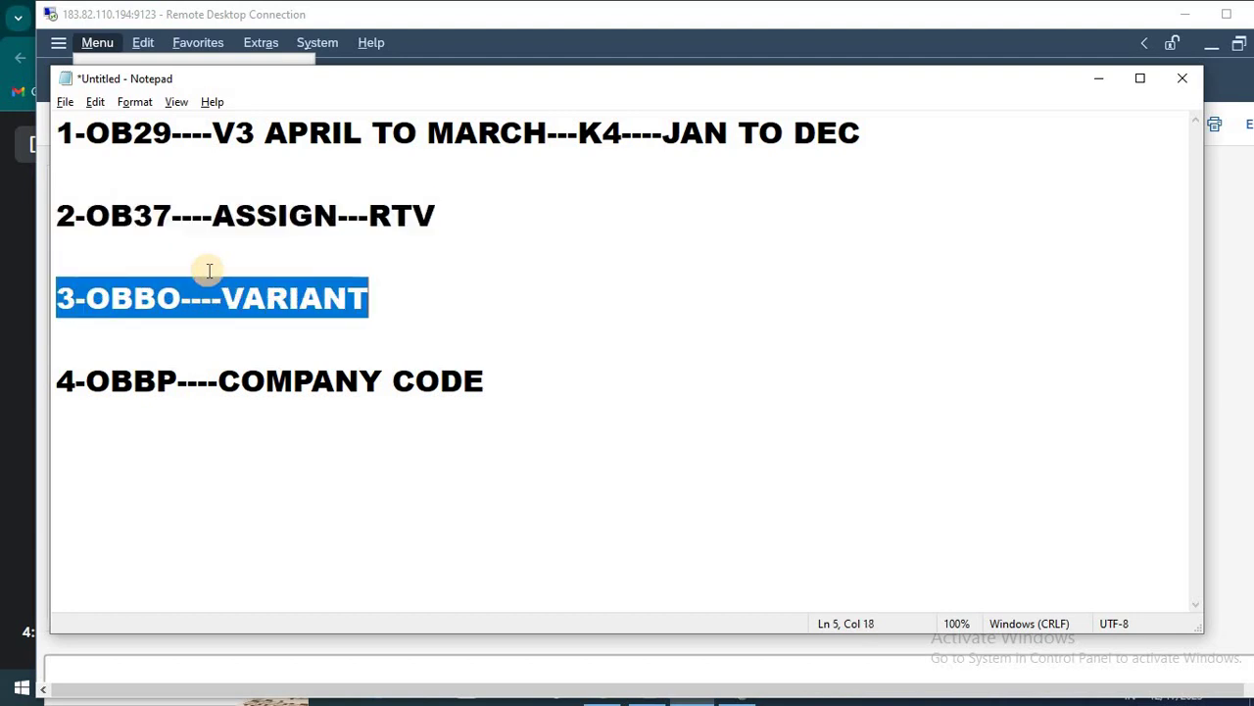
key("Down")
key("Down")
key("shift+Right")
key("shift+Right")
key("shift+Right")
key("shift+Right")
key("shift+Right")
key("shift+Right")
key("shift+Right")
key("shift+Right")
key("shift+Right")
key("shift+Right")
key("shift+Right")
key("shift+Right")
key("shift+Right")
key("shift+Right")
key("shift+Right")
key("shift+Right")
key("shift+Right")
key("shift+Right")
key("shift+Right")
key("shift+Right")
key("shift+Right")
key("shift+Right")
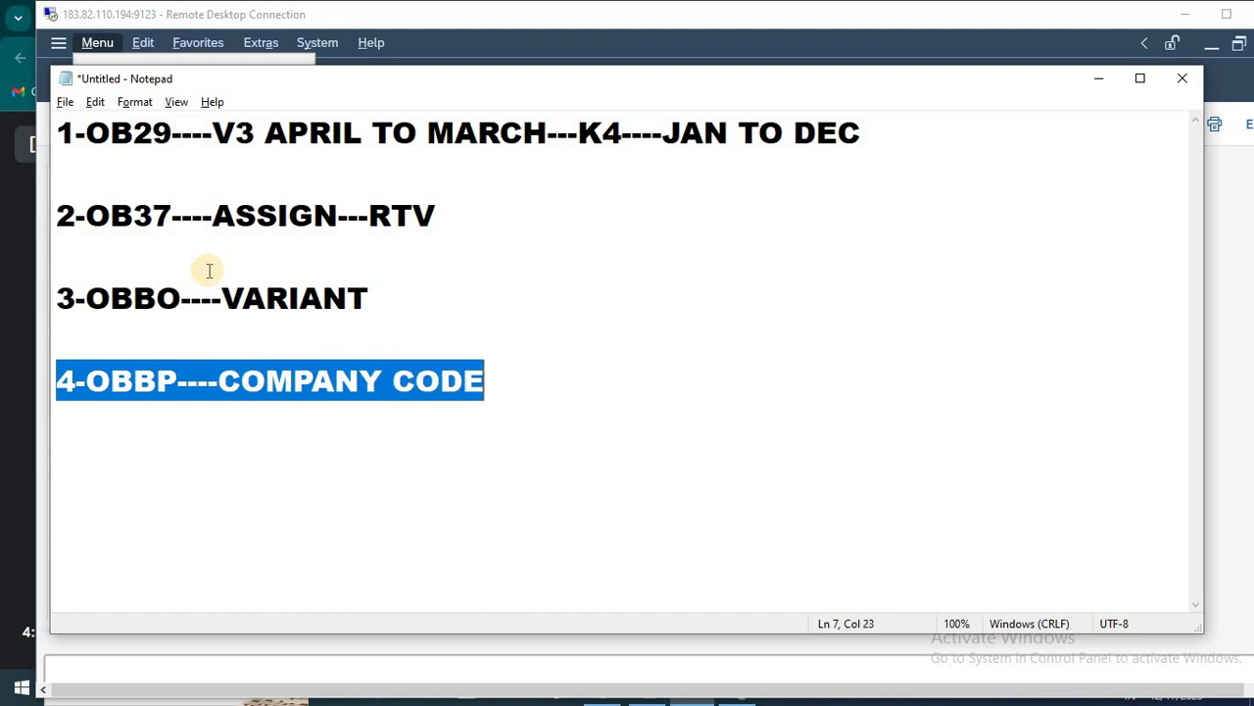
key("Right")
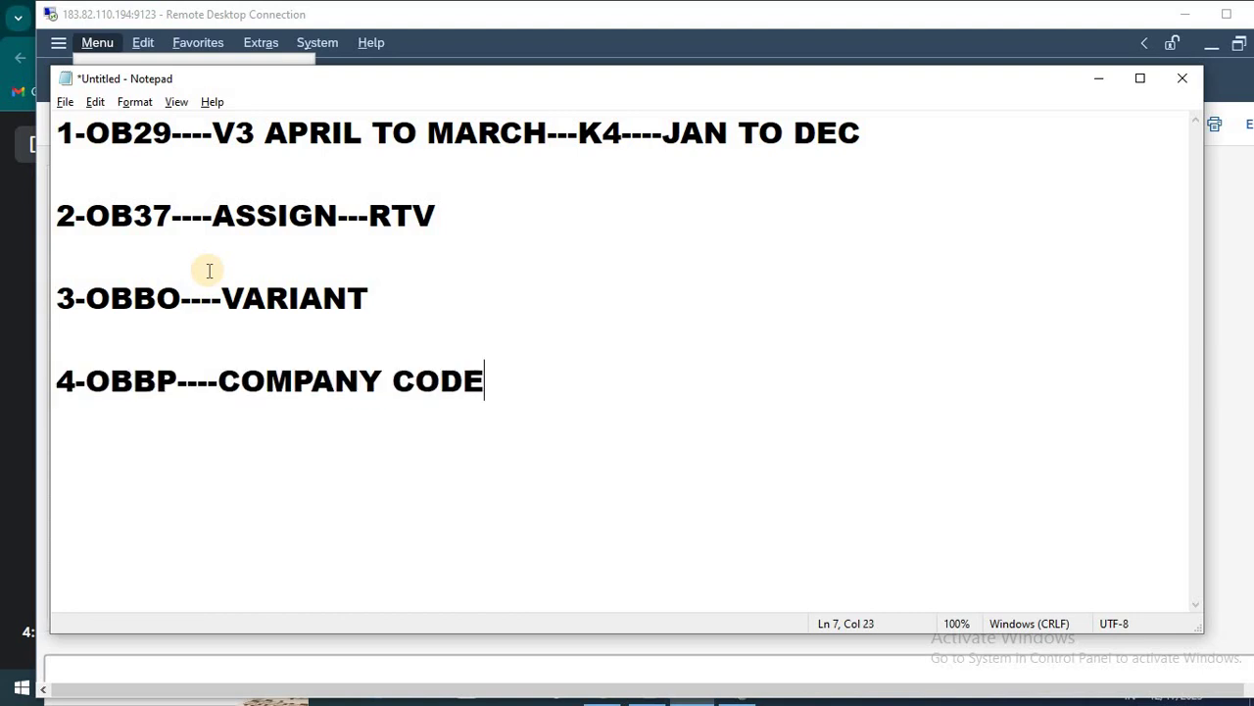
Step: Switch to the SAP session and open the company code assignment to posting period variants with transaction OBBP
key("Return")
key("Return")
key("alt+Tab")
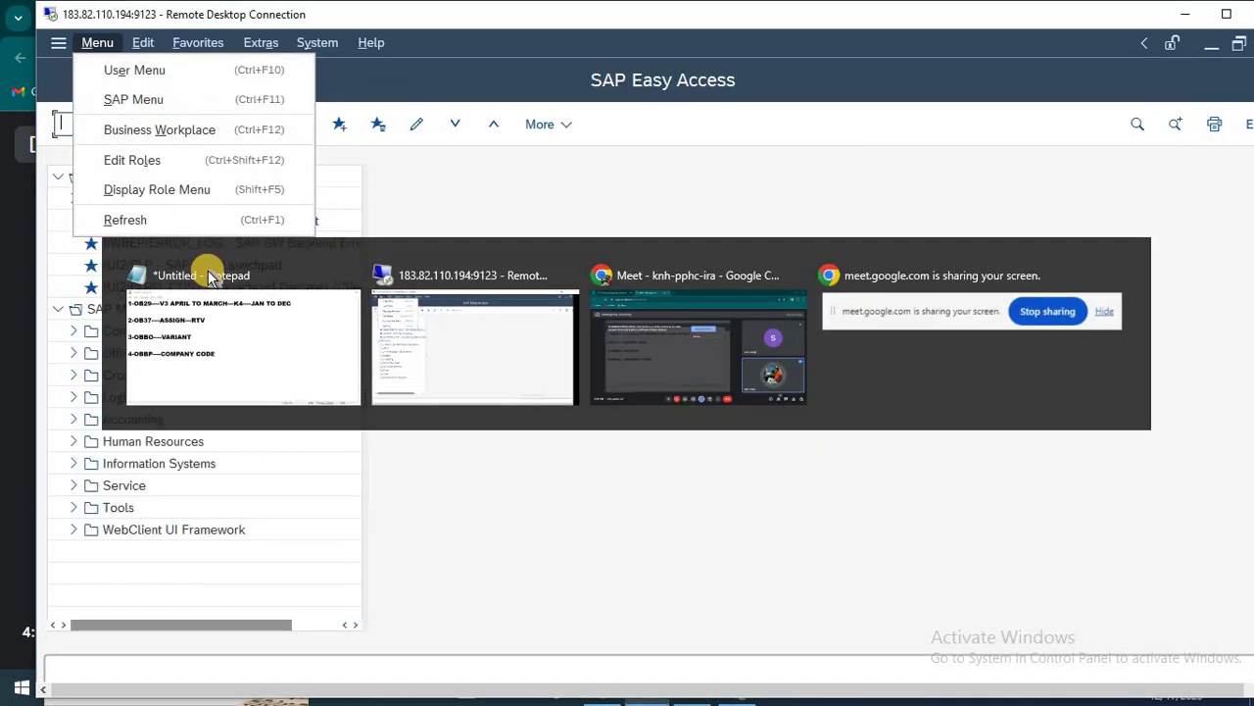
key("alt+Tab")
key("alt+Tab")
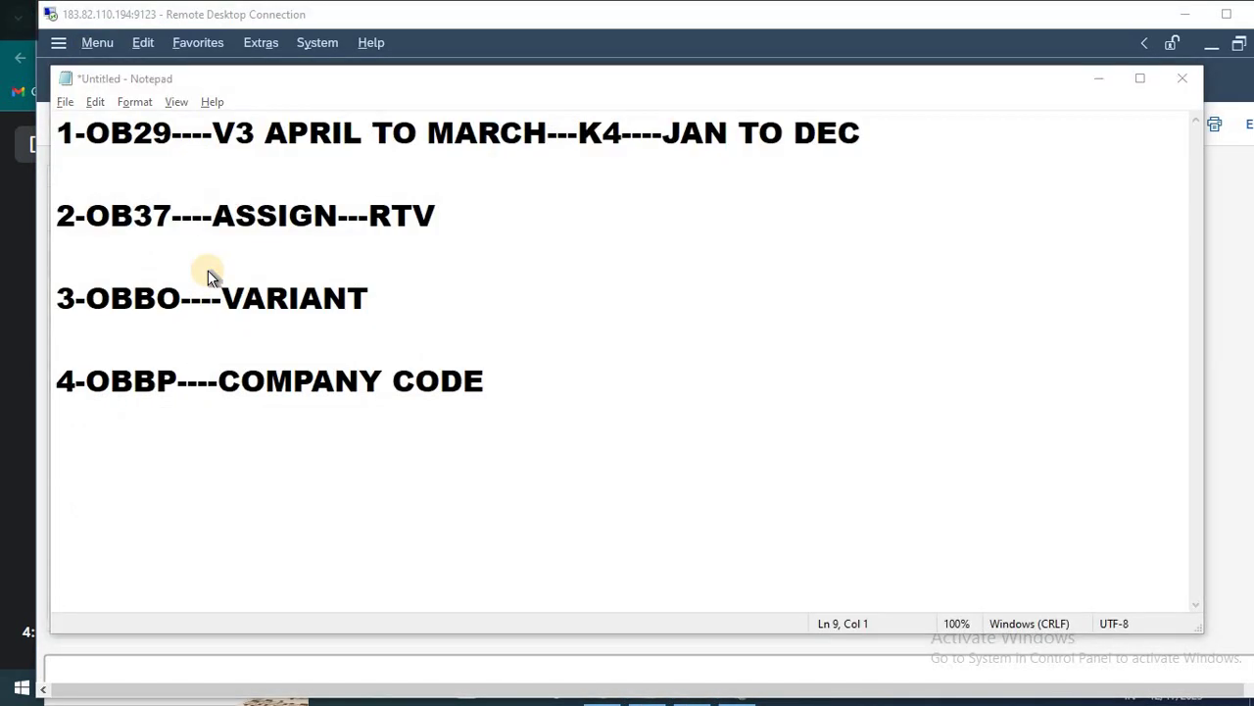
type("OBBP")
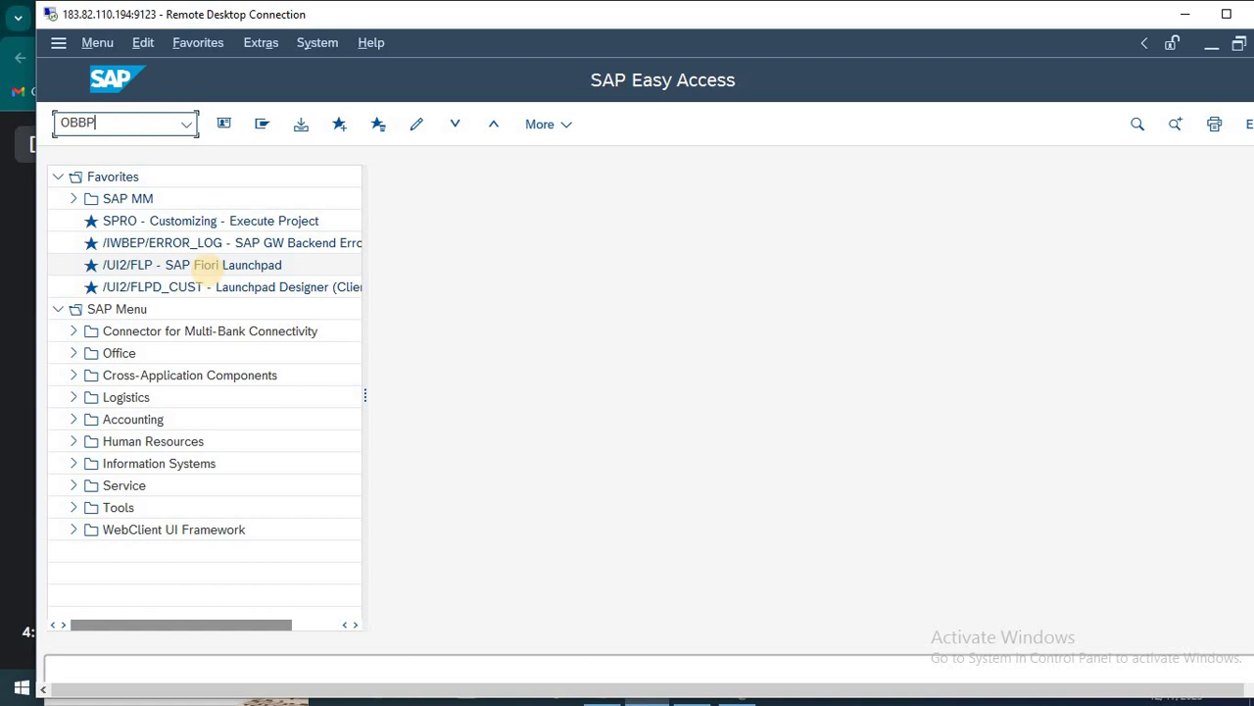
key("Return")
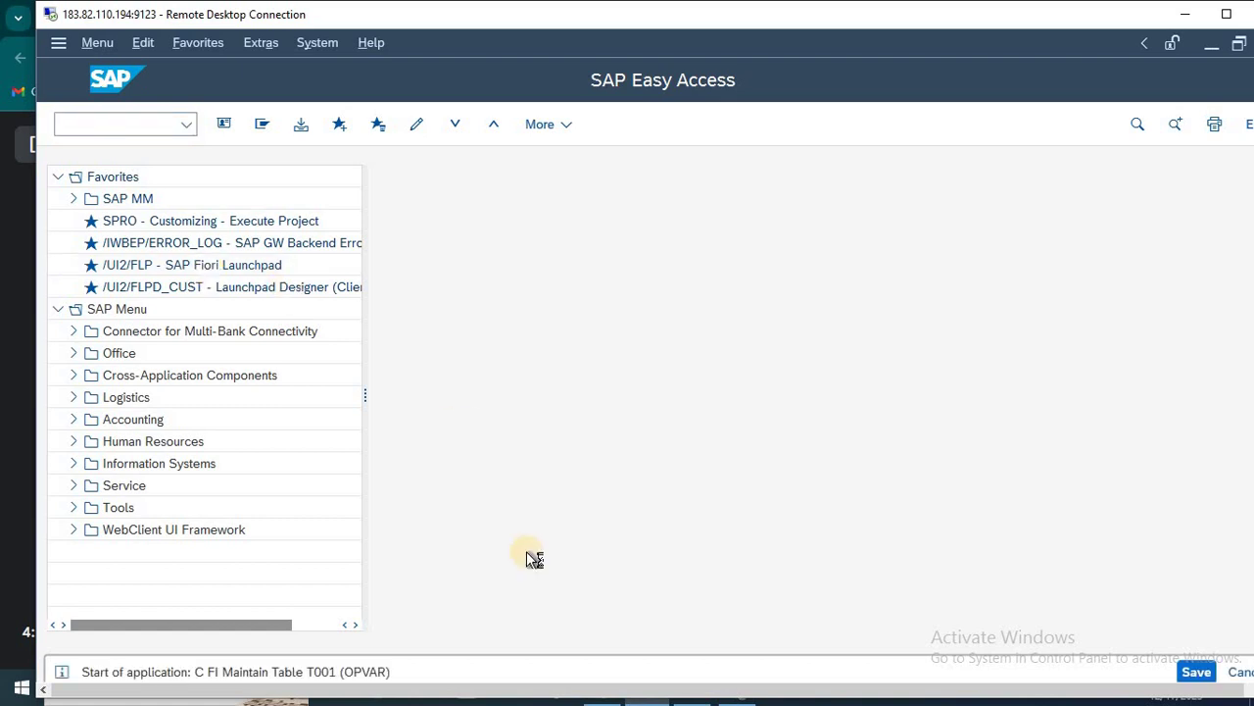
Step: Locate company code RTV in the list and assign it the posting period variant RTV
left_click(343, 627)
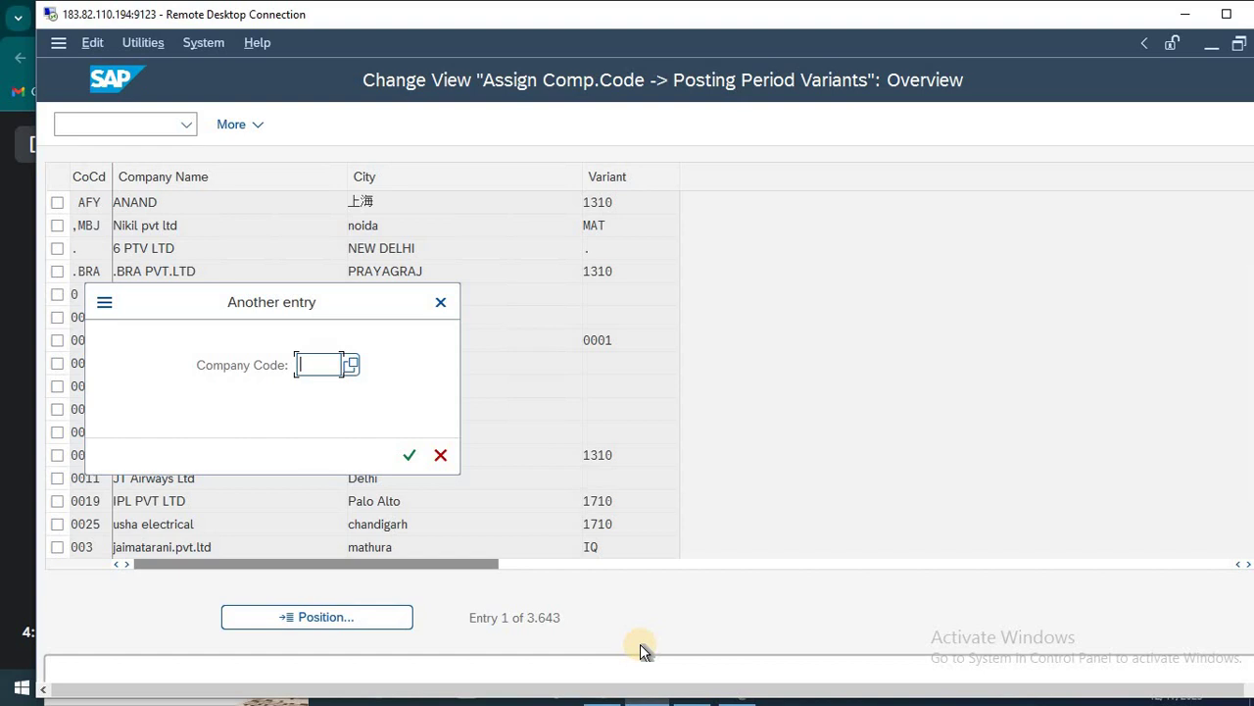
type("RTV")
key("Return")
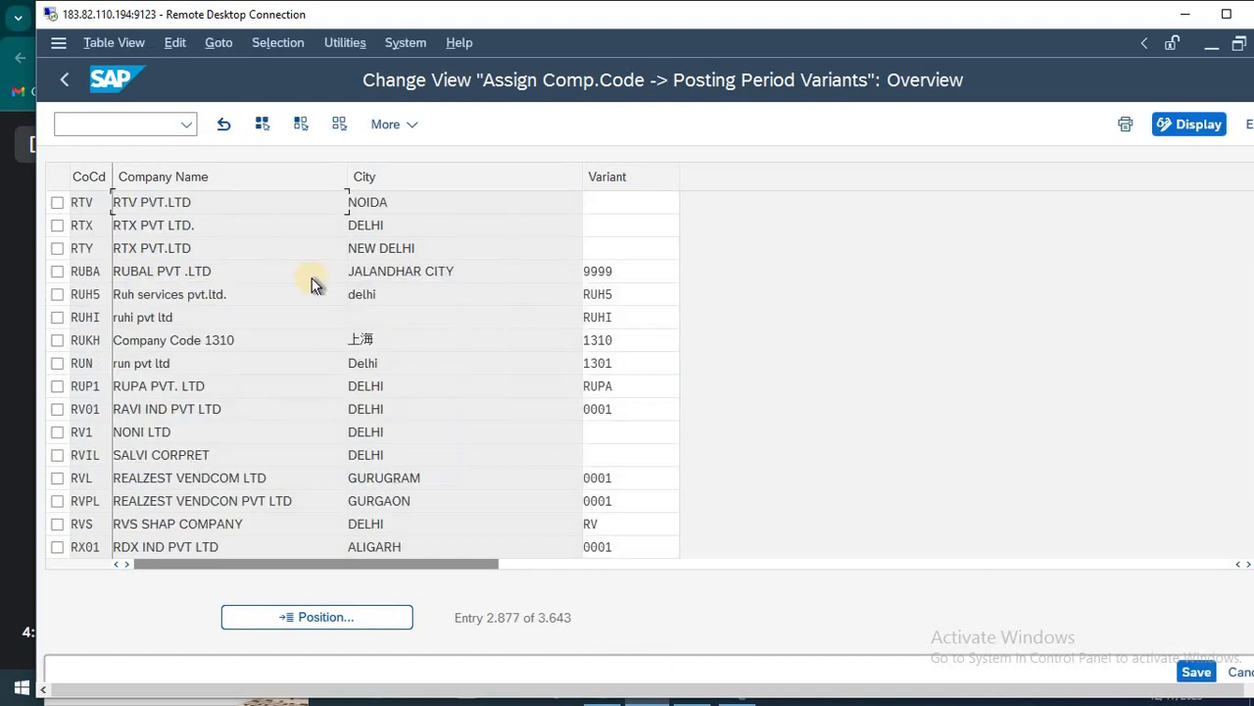
double_click(83, 202)
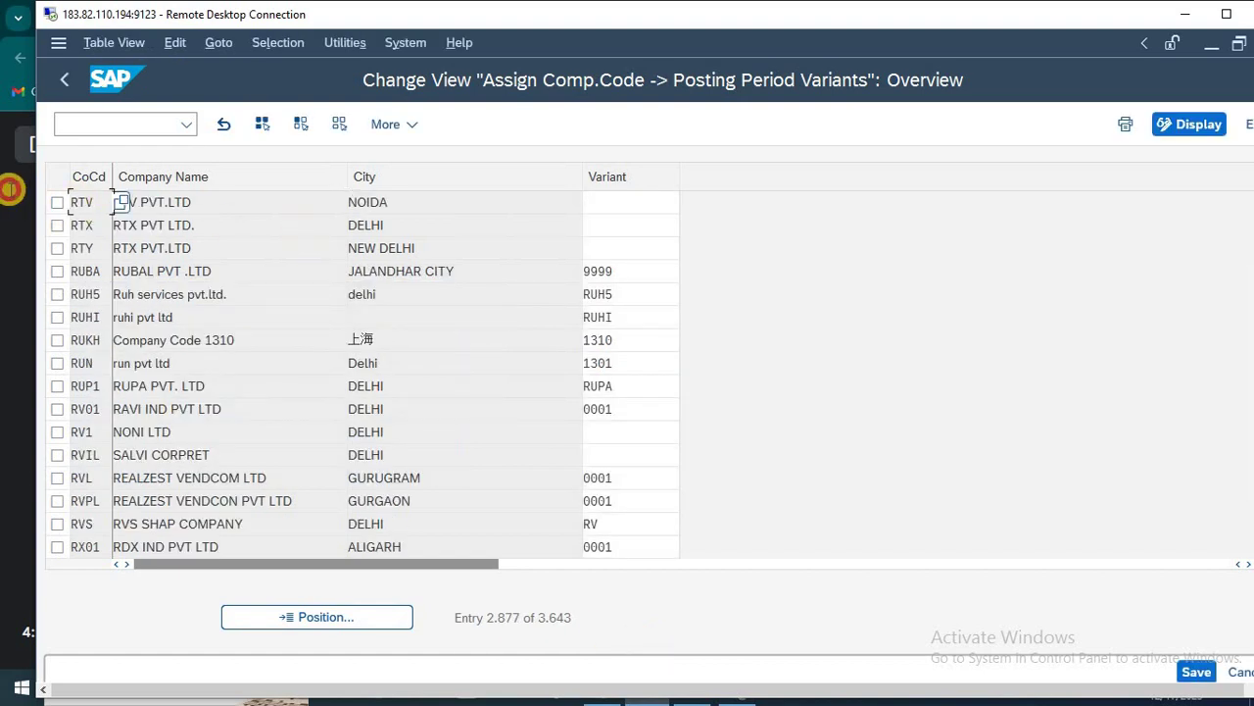
left_click(596, 202)
type("RTV")
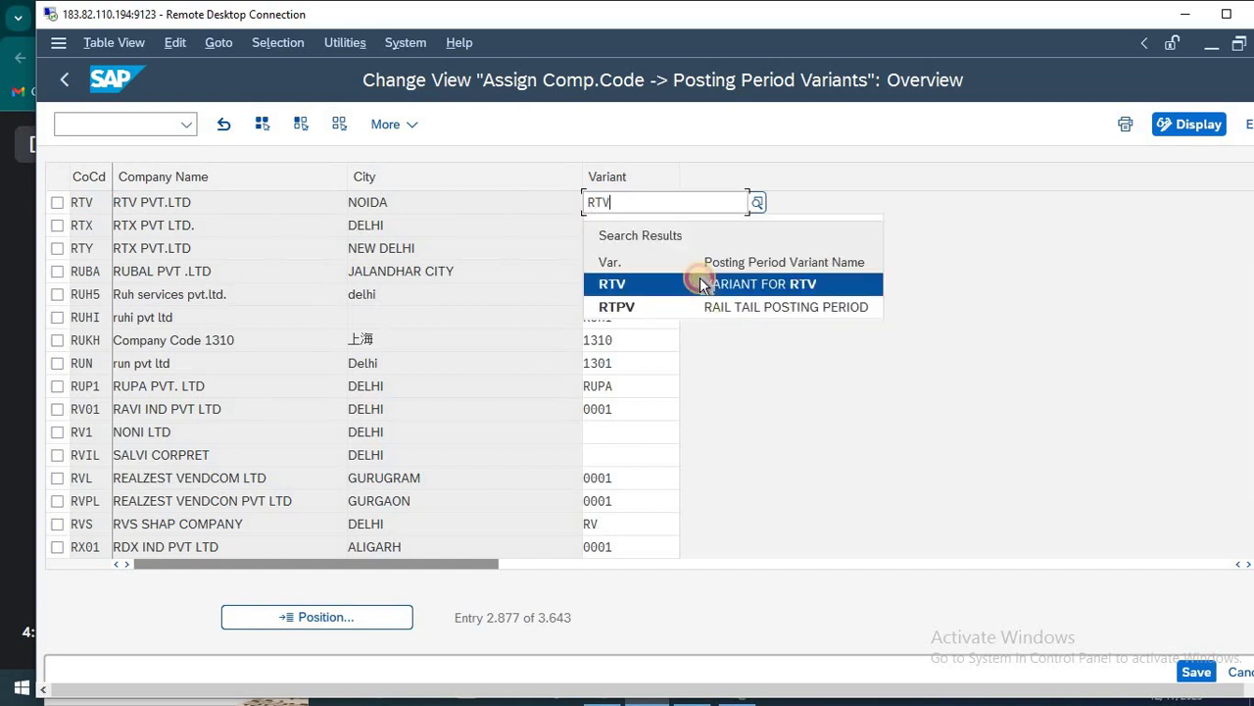
left_click(699, 283)
left_click(98, 200)
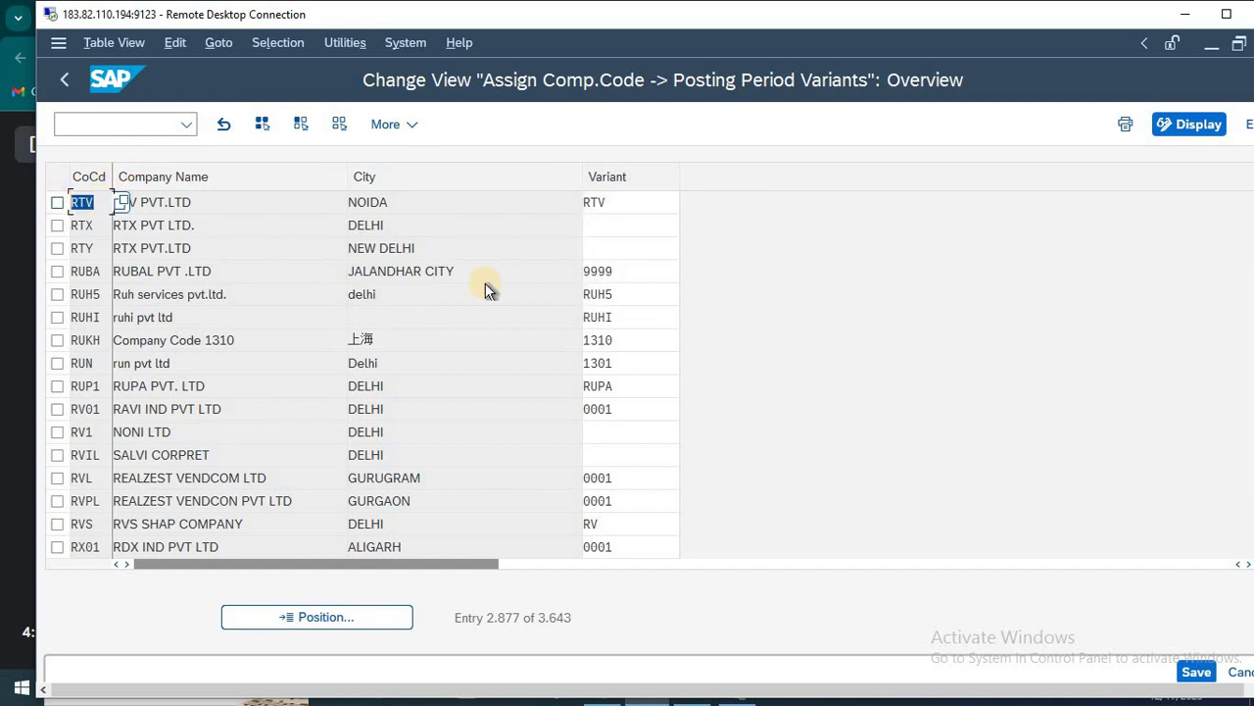
Step: Save the variant assignment, accepting the proposed HP PETROLIUM customizing request
left_click(1198, 669)
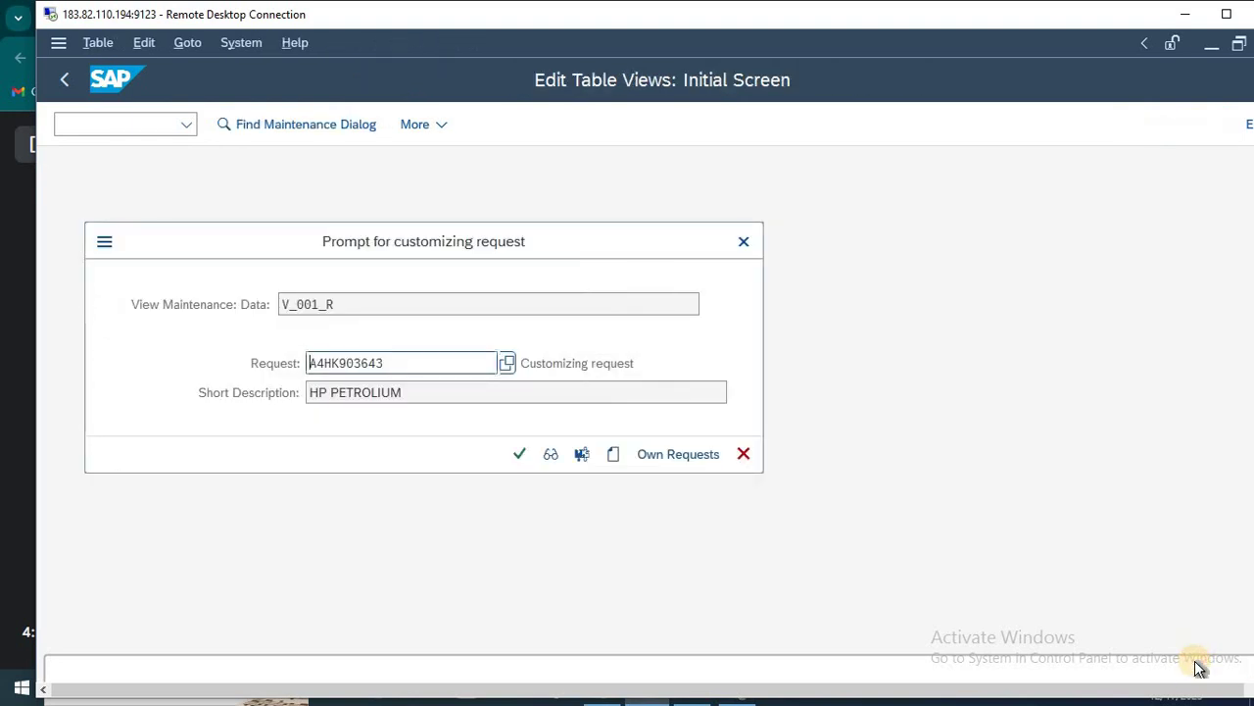
key("Return")
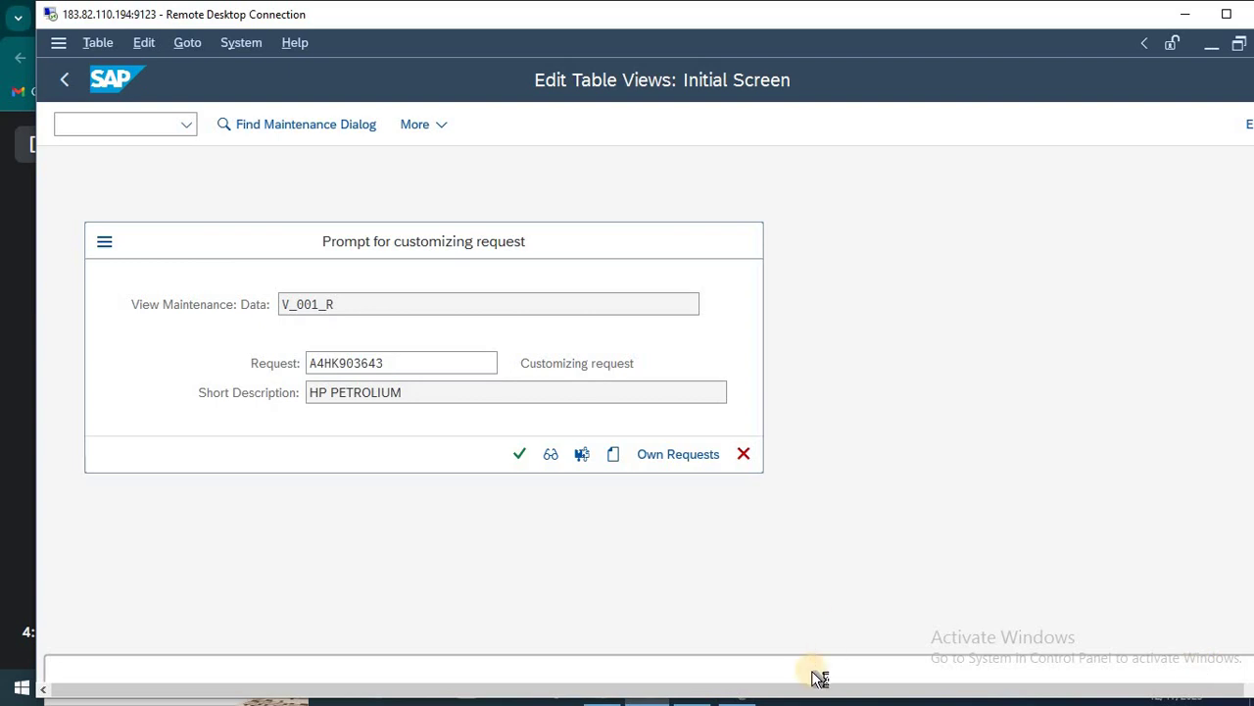
left_click(527, 456)
Step: Switch to Notepad and add the entry "5-OB52---OPEN AND CLOSE POSTING PERIOD" to the note, one blank line below the OBBP entry
key("alt+Tab")
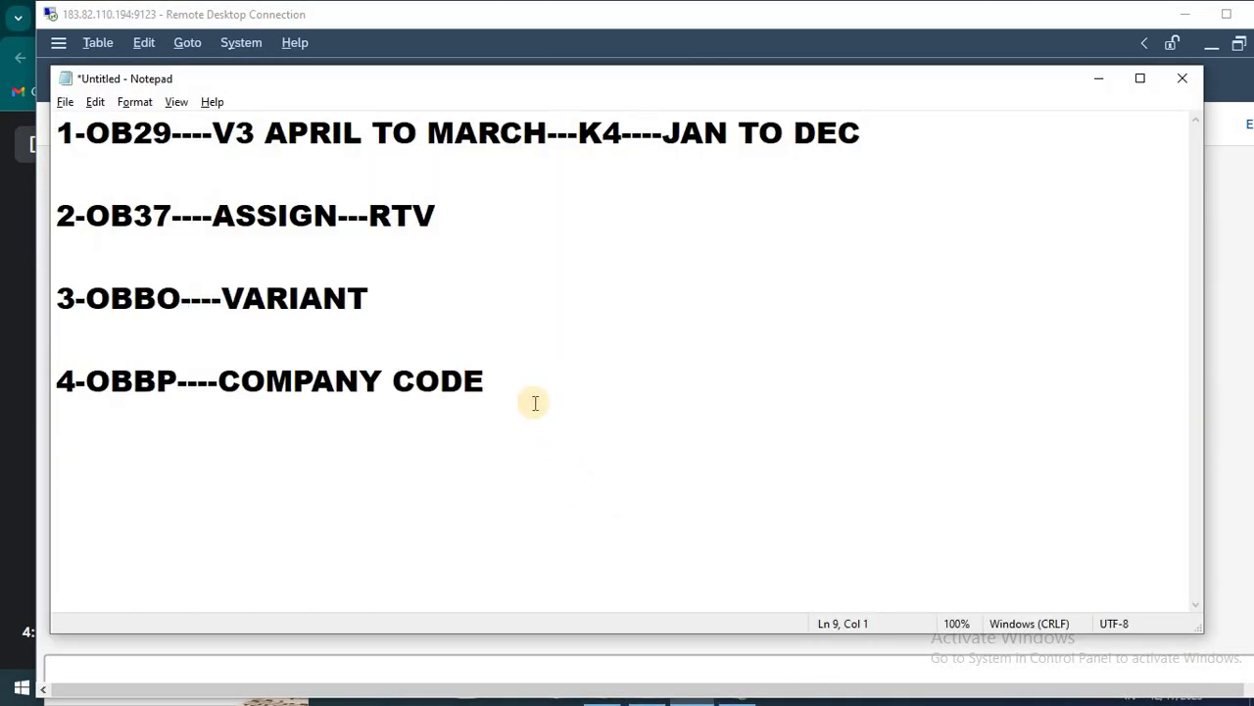
key("BackSpace")
key("BackSpace")
key("Return")
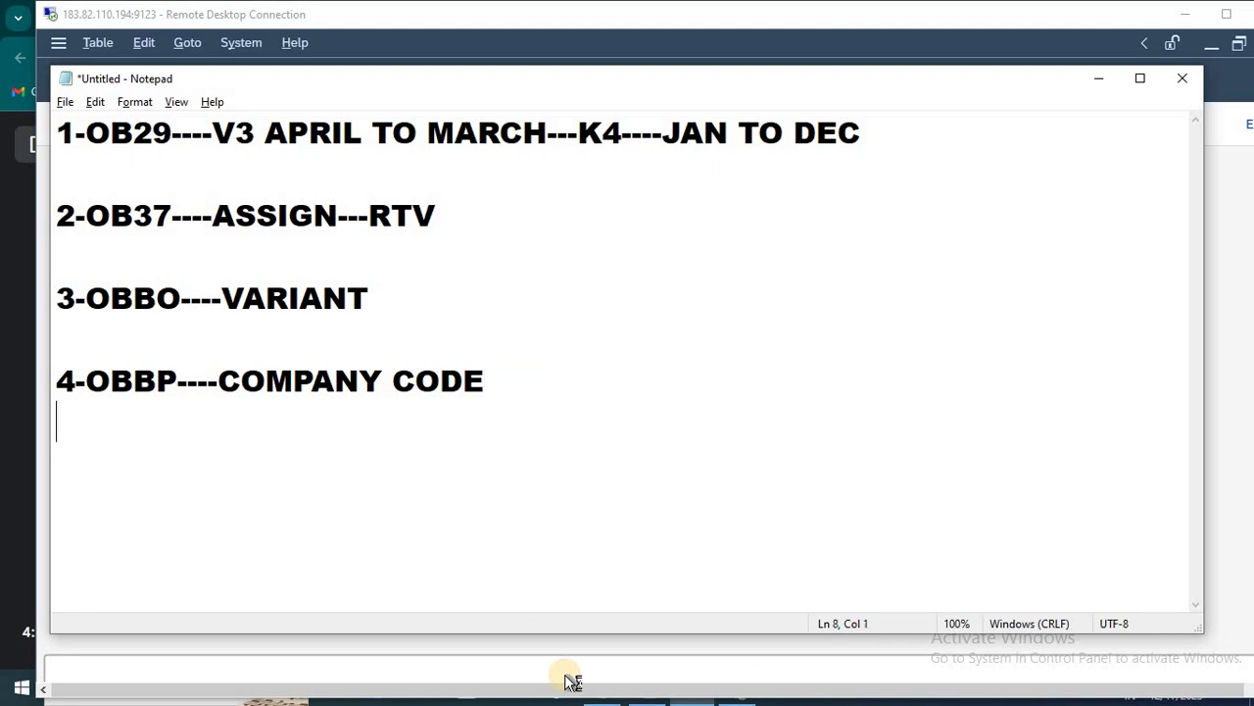
key("Return")
type("5-")
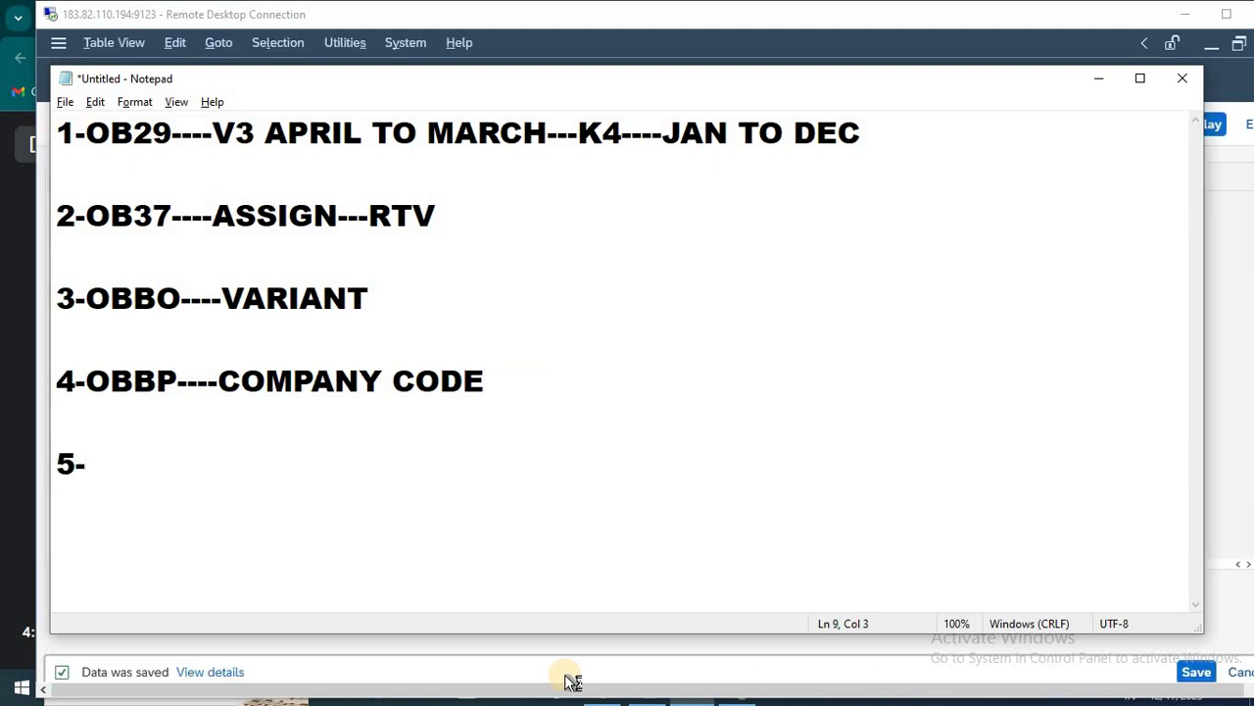
type("OB52")
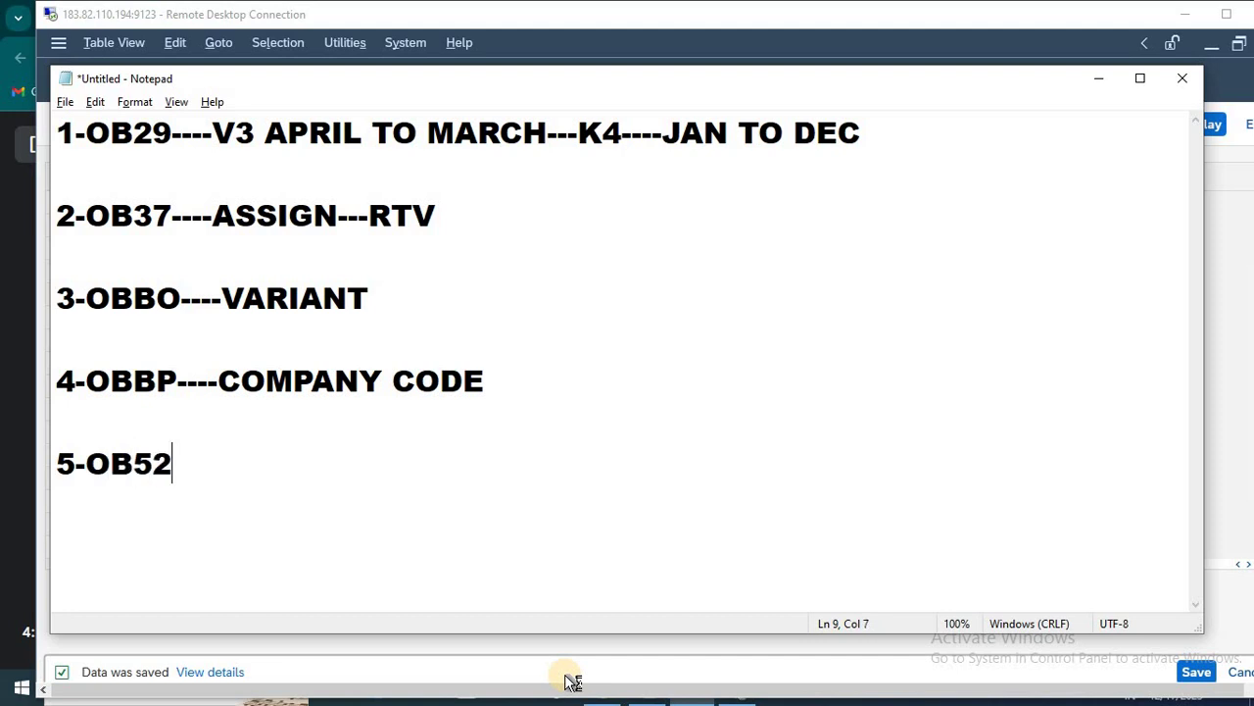
type("---OPEN AND")
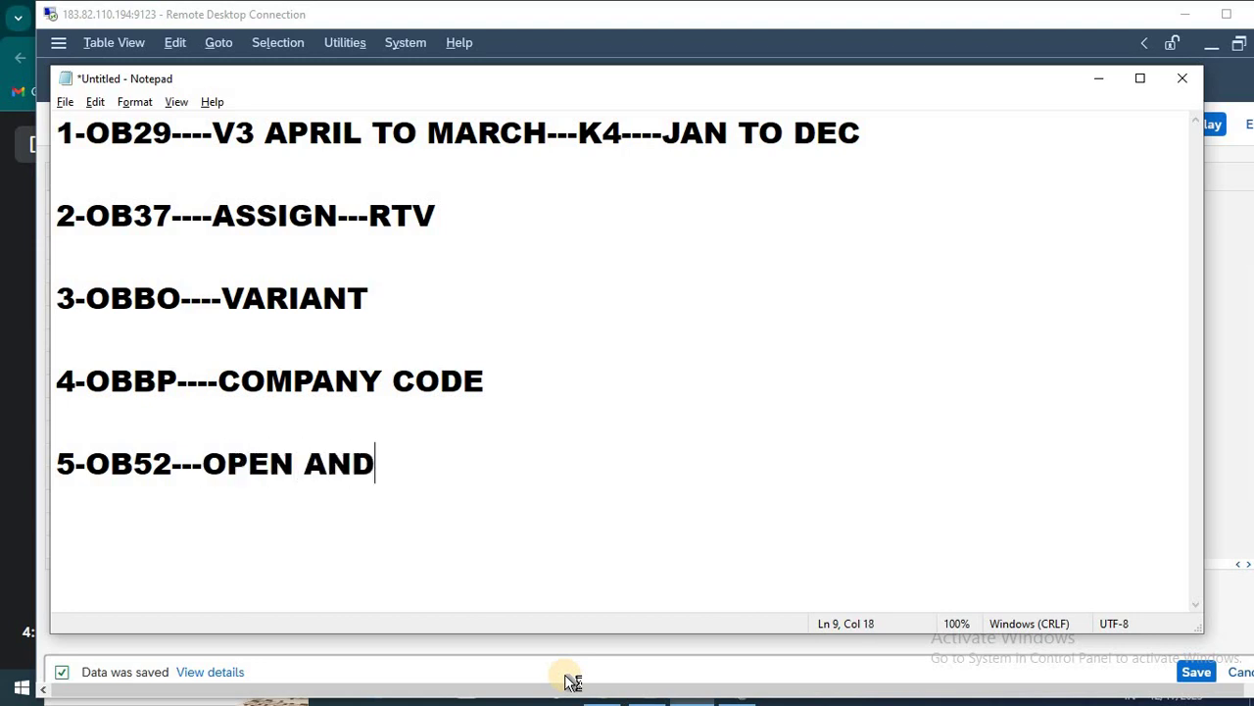
type(" CLO")
key("BackSpace")
key("BackSpace")
type("LOSE")
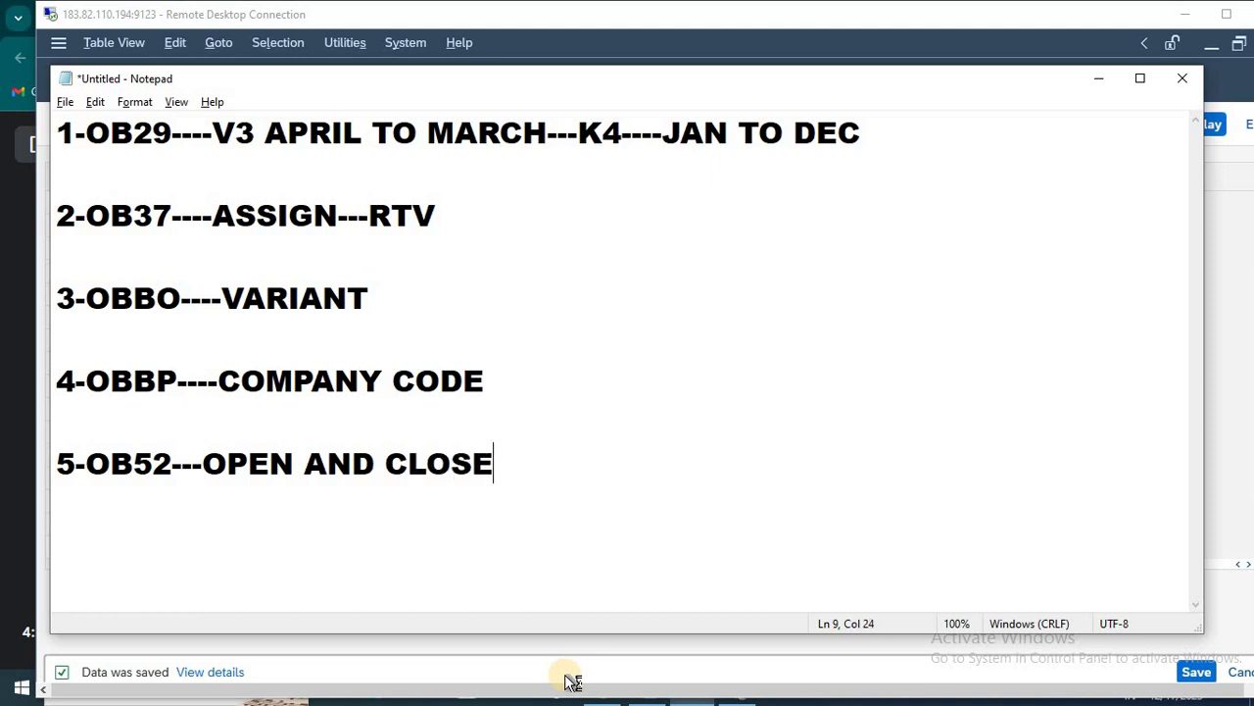
type(" POS")
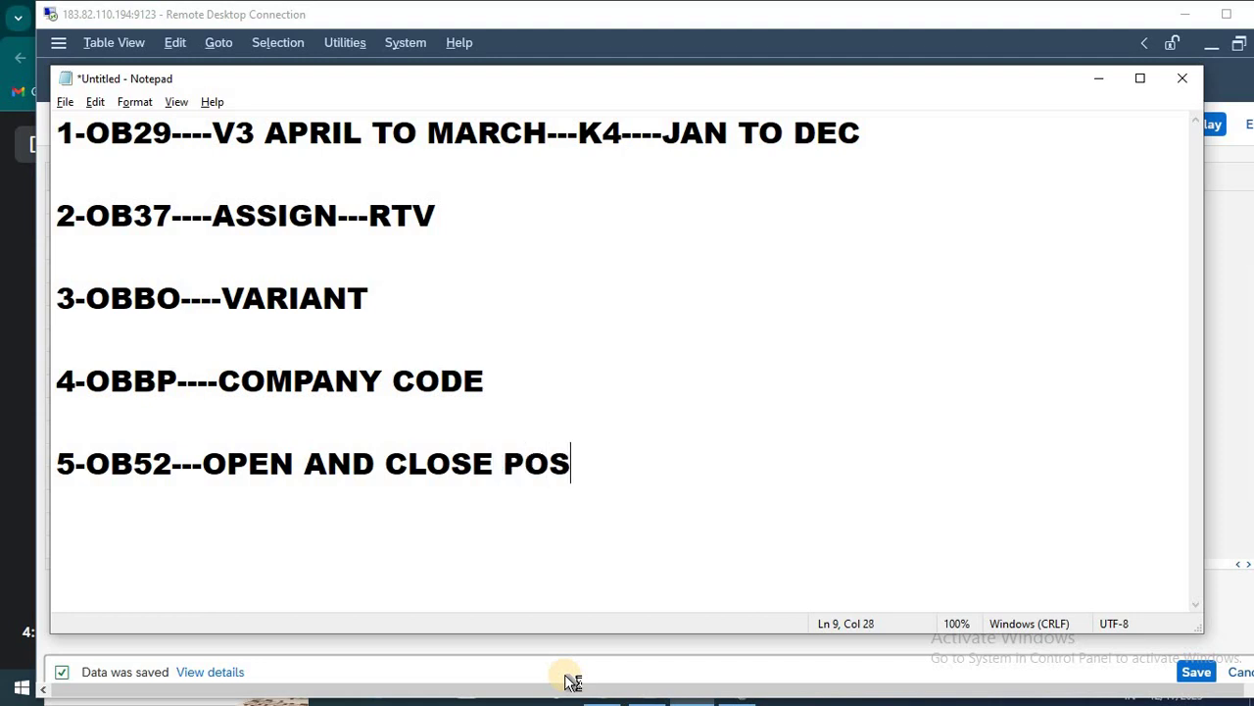
type("TING PERIOD")
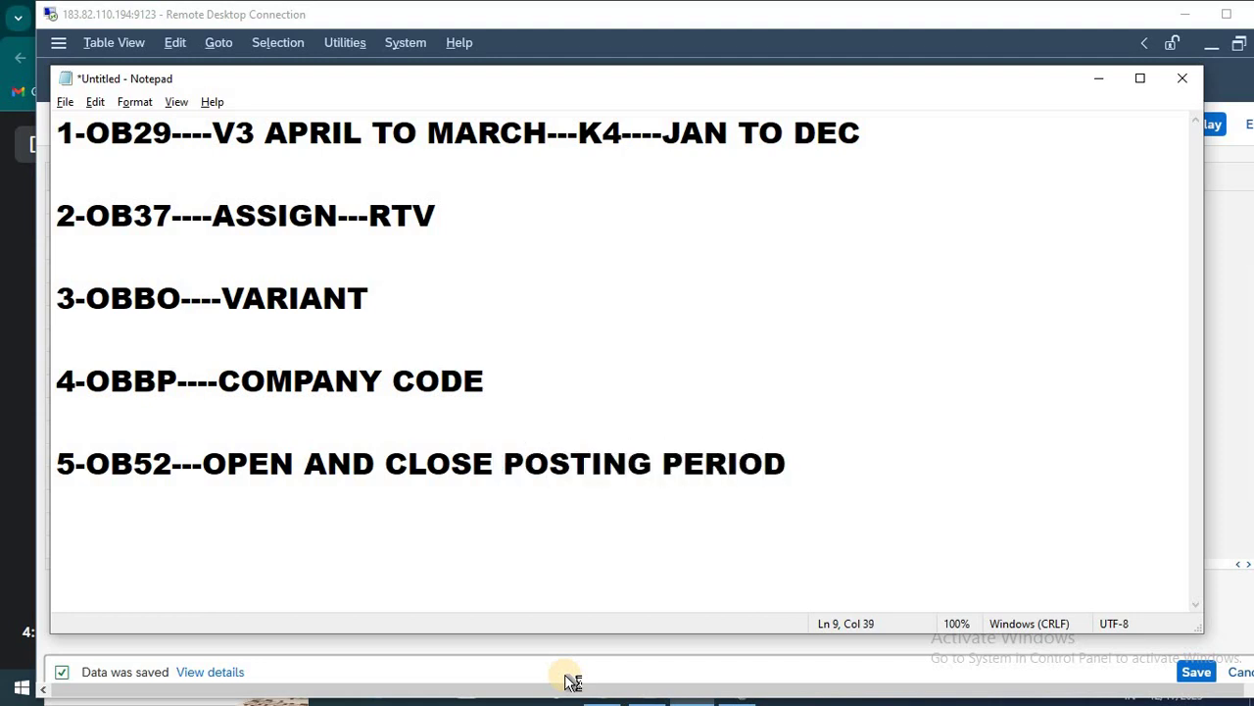
key("Return")
Step: Switch to the SAP session, leave the variant assignment for the SAP Easy Access screen and try to open transaction OB52
key("alt+Tab")
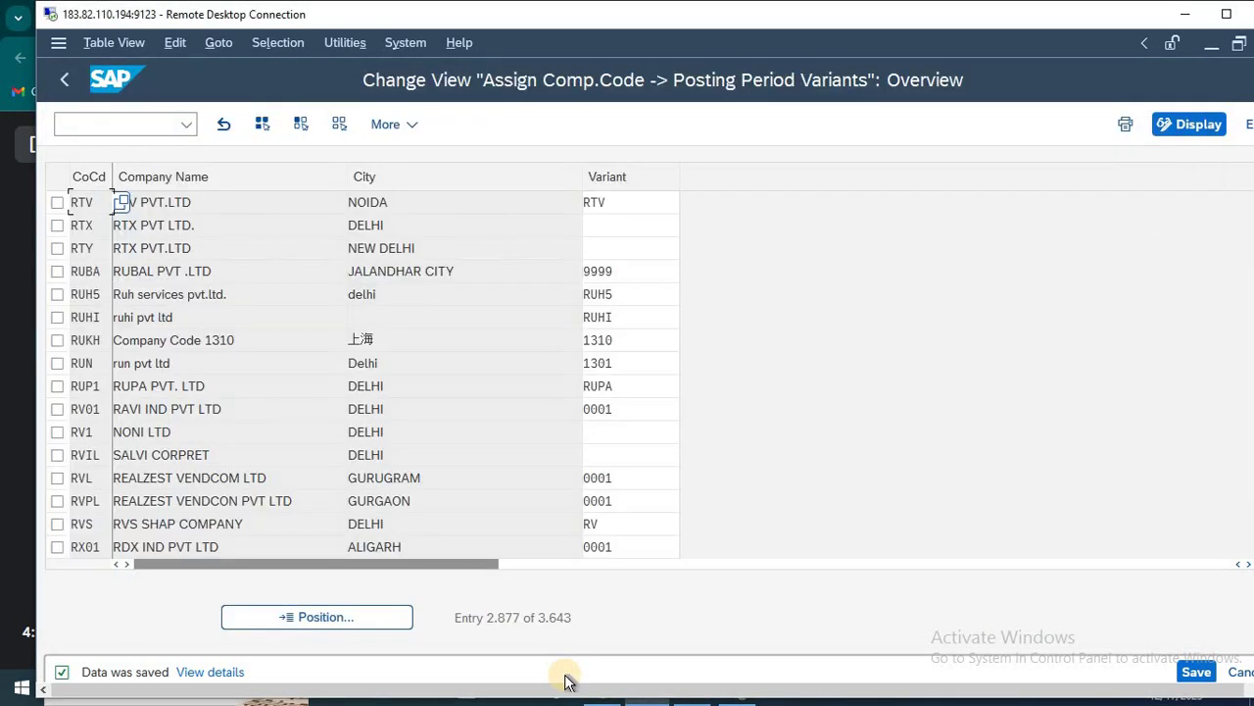
key("F3")
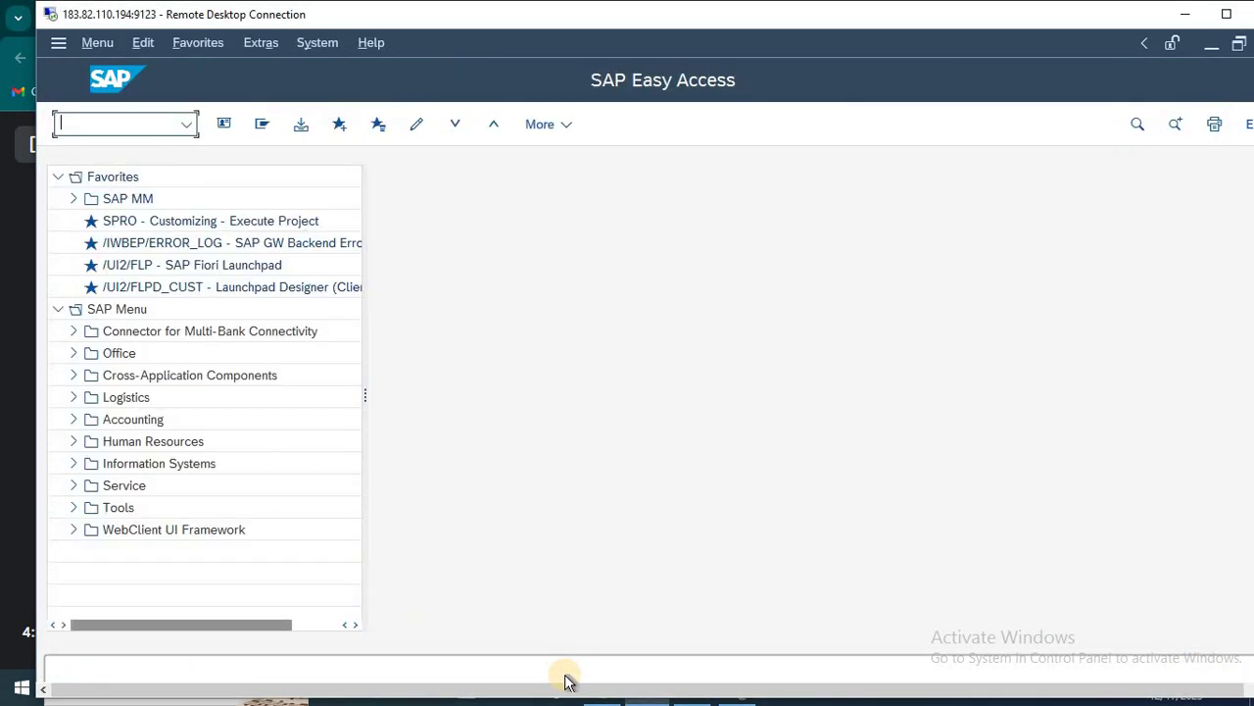
type("OB52")
key("Return")
Step: Look up the OBBP code in the note, check the variant assigned to company code RTV in that transaction, and return to SAP Easy Access
key("alt+Tab")
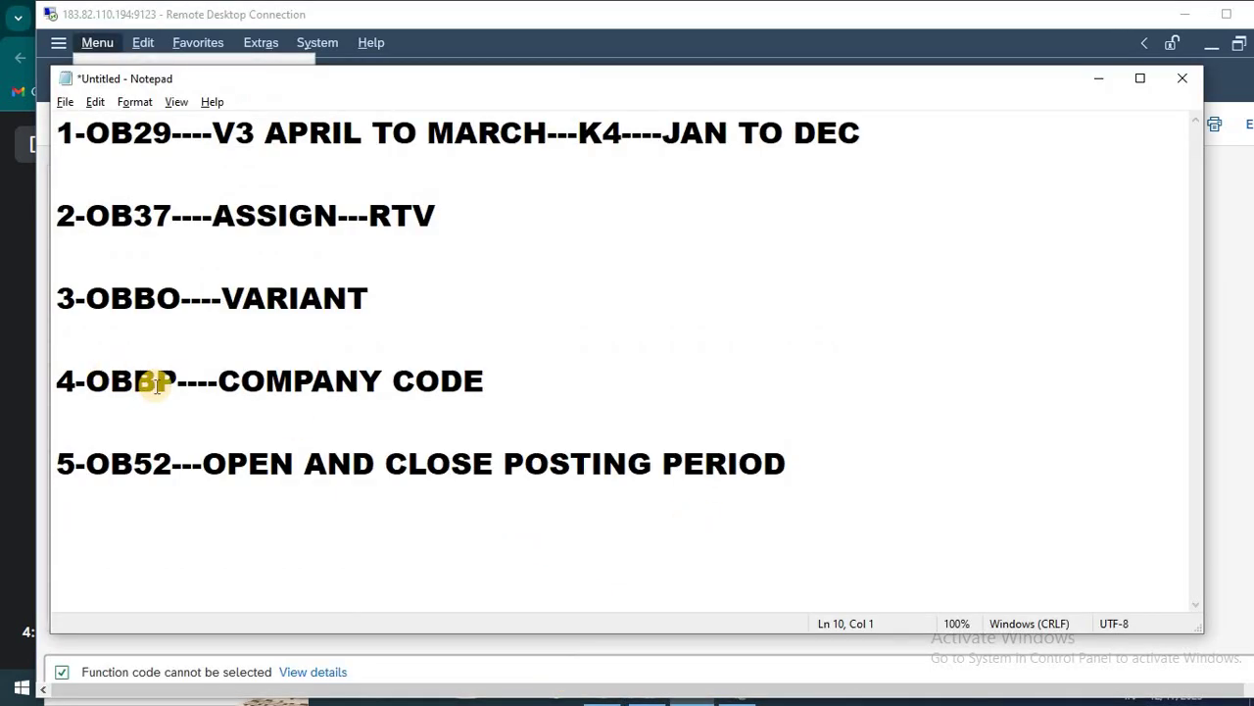
key("alt+Tab")
key("Escape")
type("OBBP")
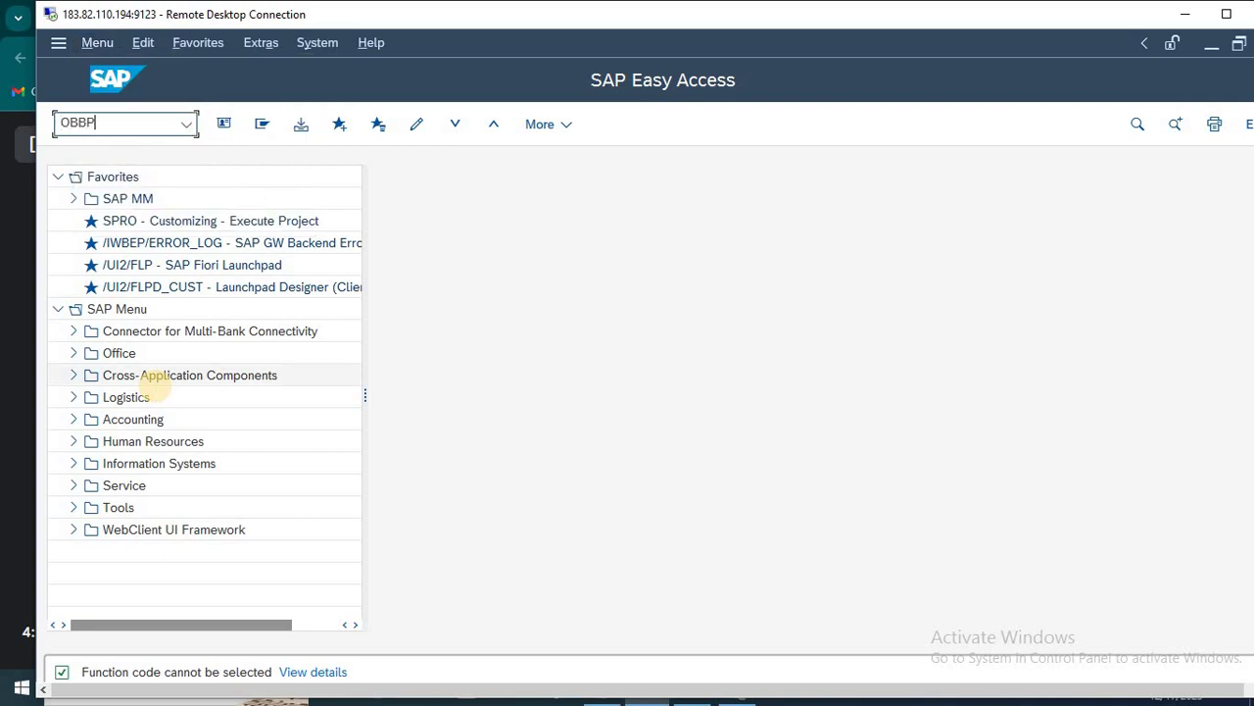
key("Return")
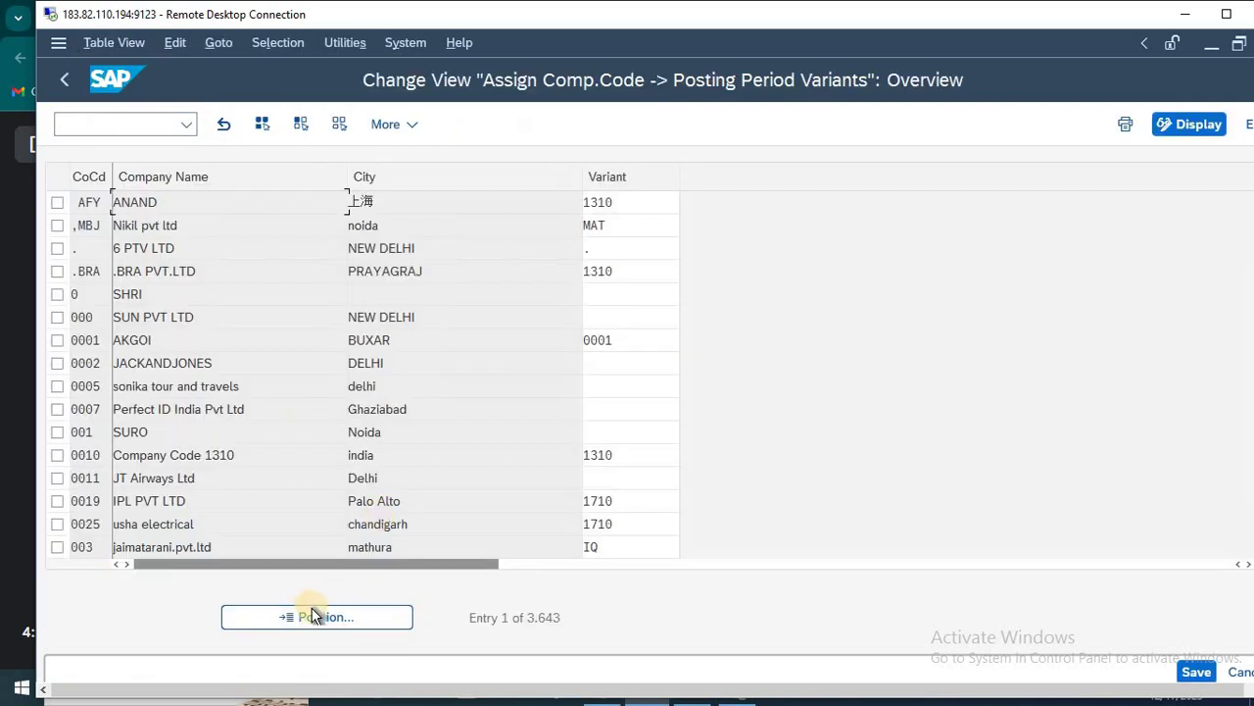
left_click(301, 123)
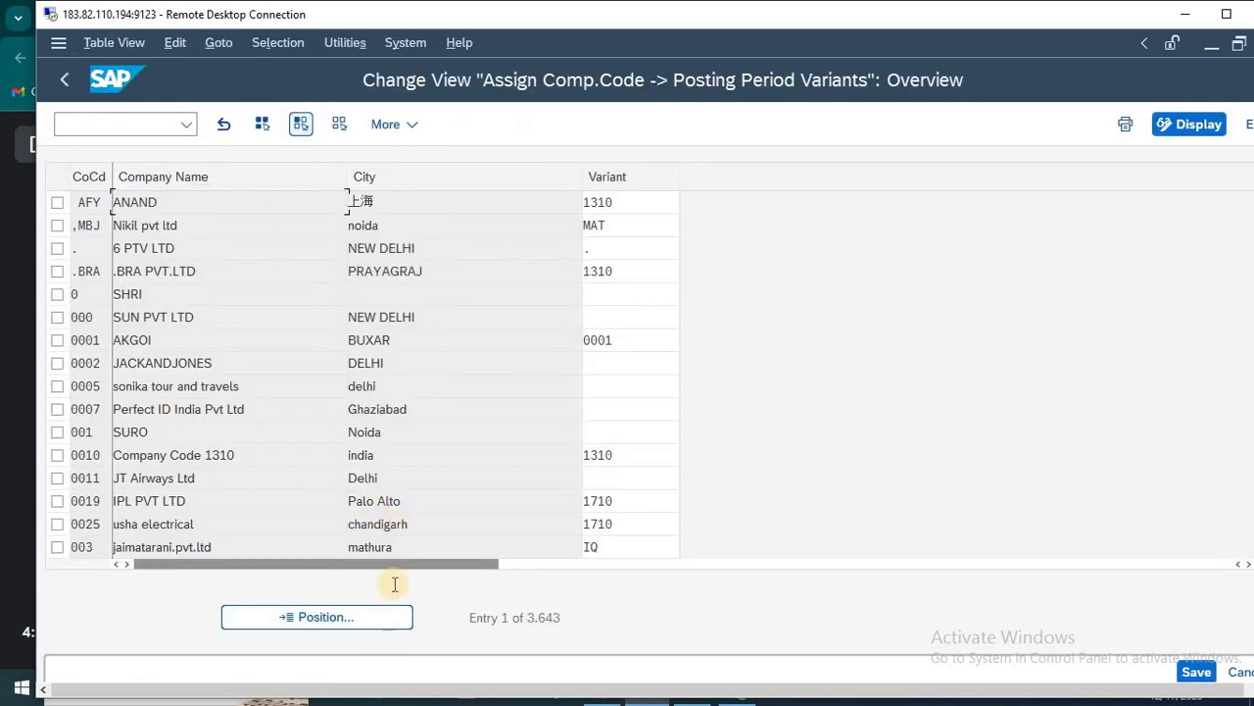
left_click(356, 617)
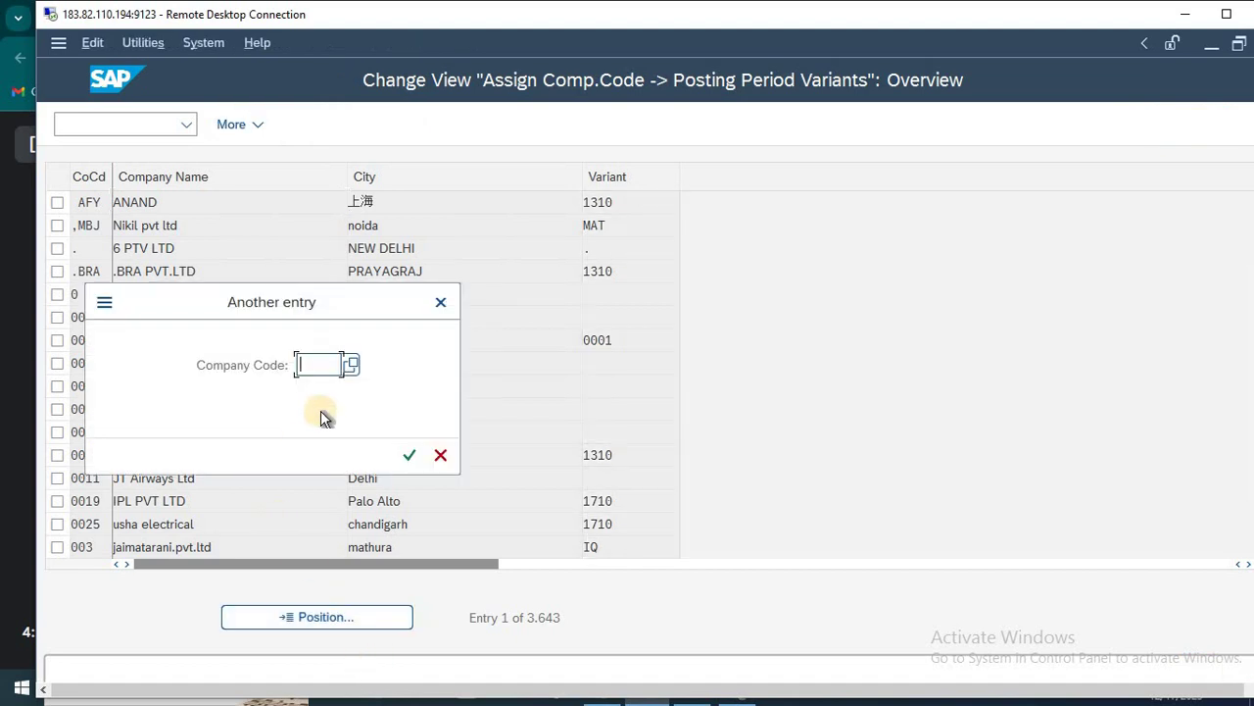
type("RTV")
key("Return")
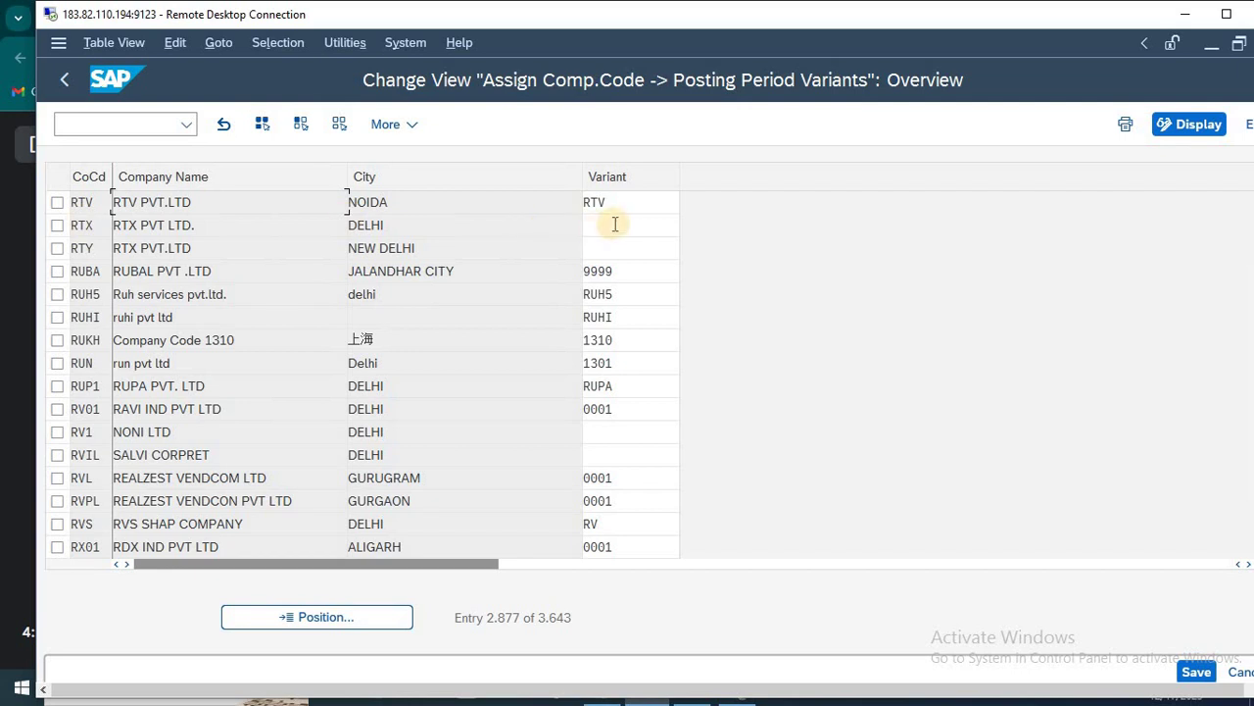
key("F3")
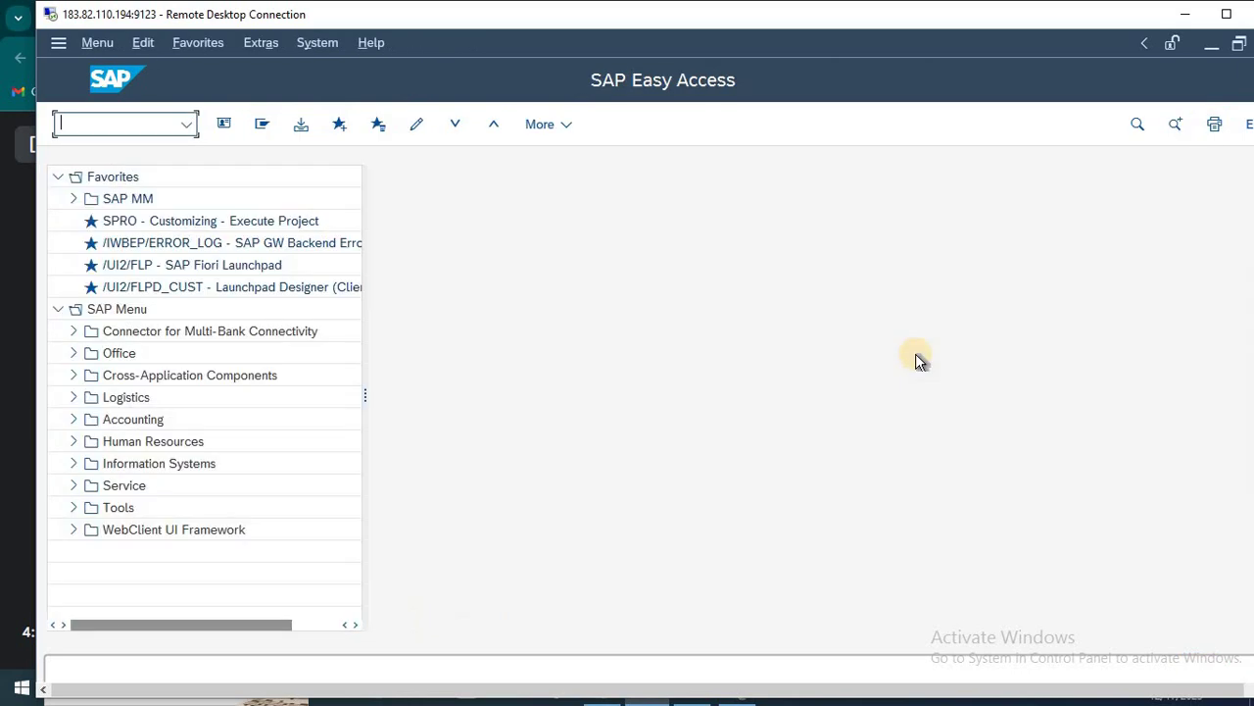
Step: Switch to Notepad and add the account type line "+ A D K M S" directly below the OB52 entry
key("alt+Tab")
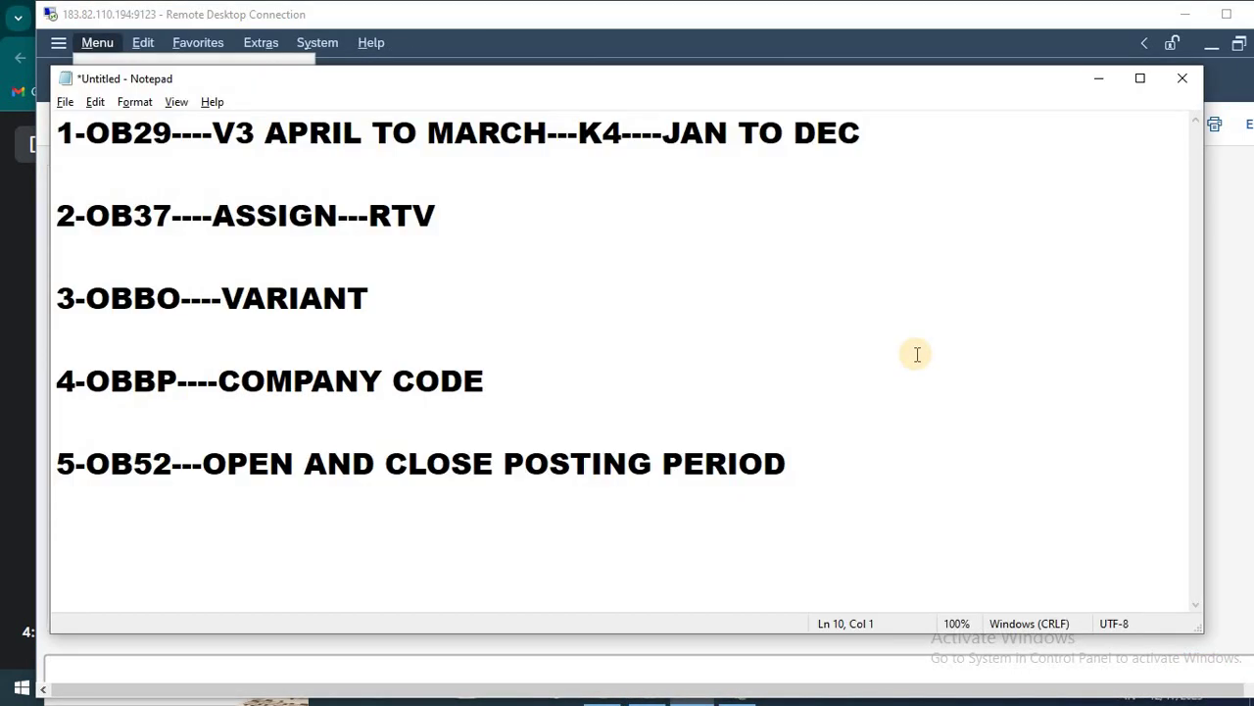
left_click(868, 474)
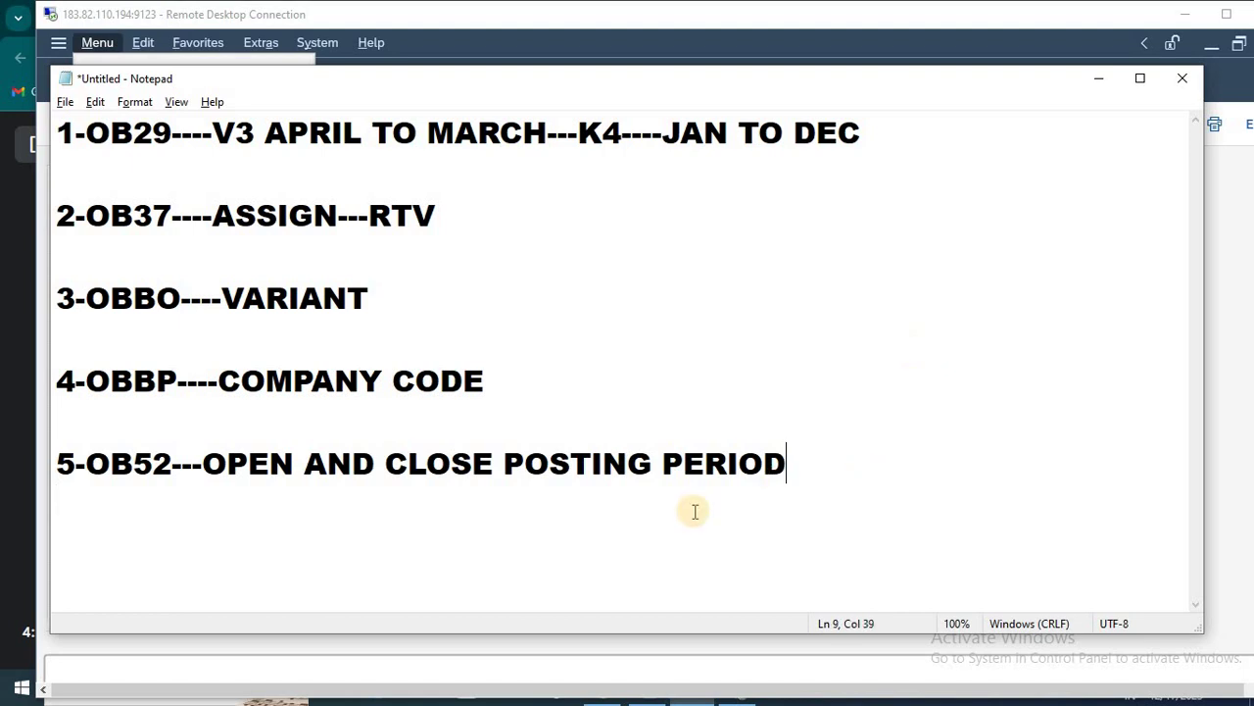
key("Return")
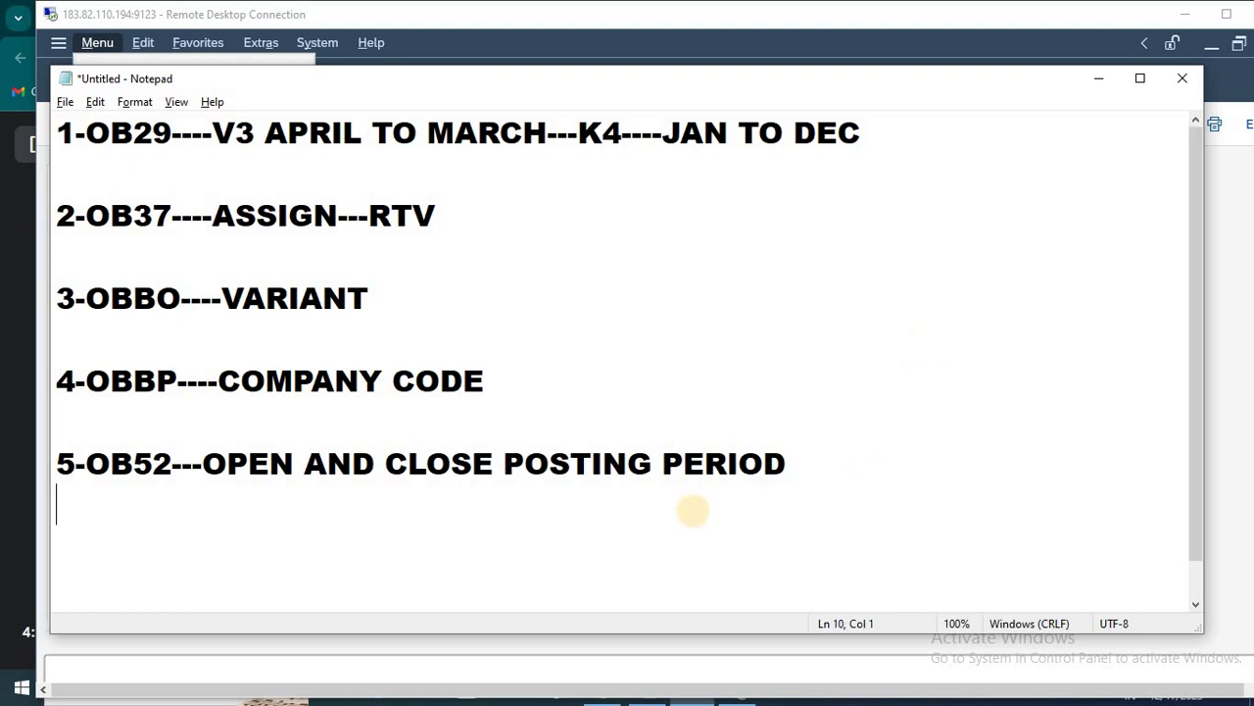
type("+ A D K M S")
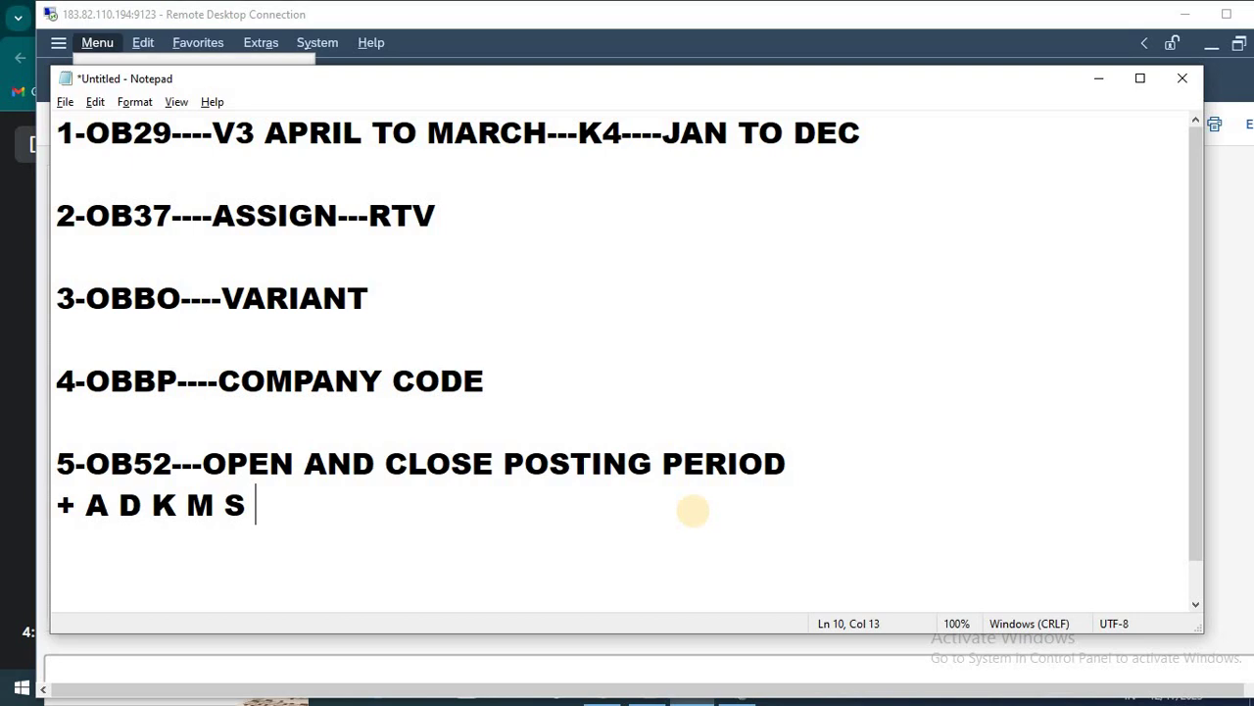
Step: Switch to the SAP session and open the posting period maintenance with transaction OB52
key("alt+Tab")
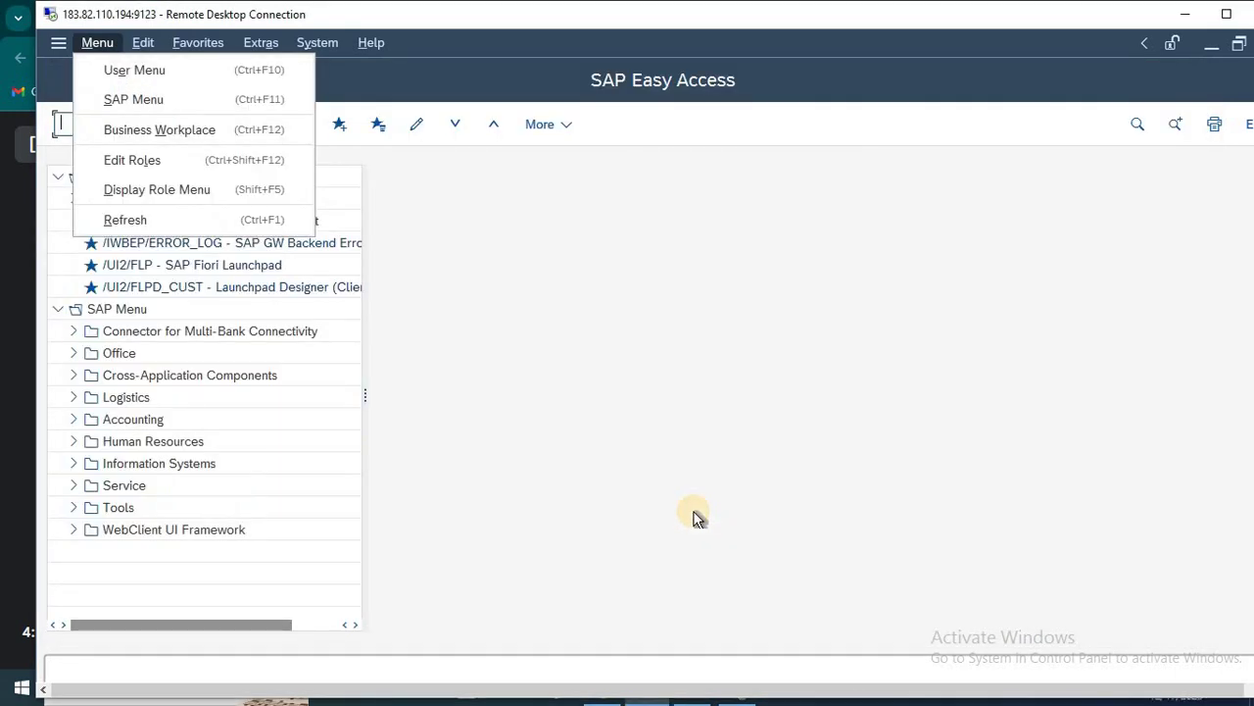
left_click(693, 512)
type("OB52")
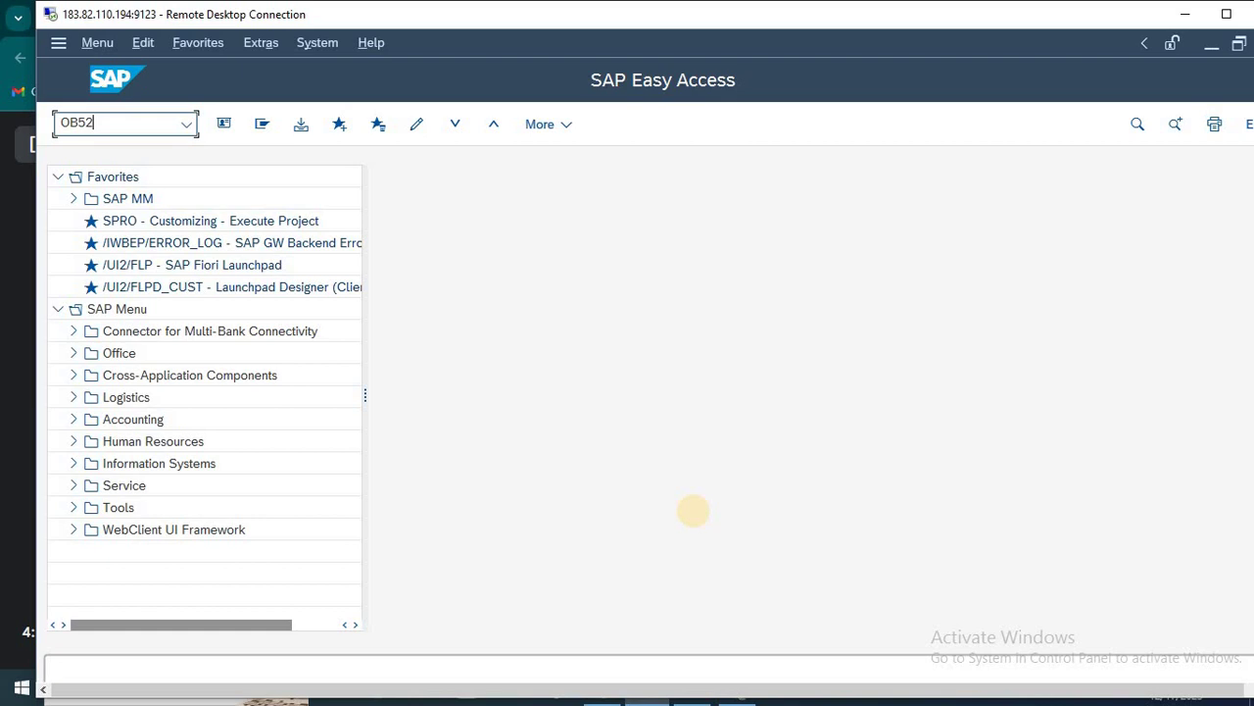
key("Return")
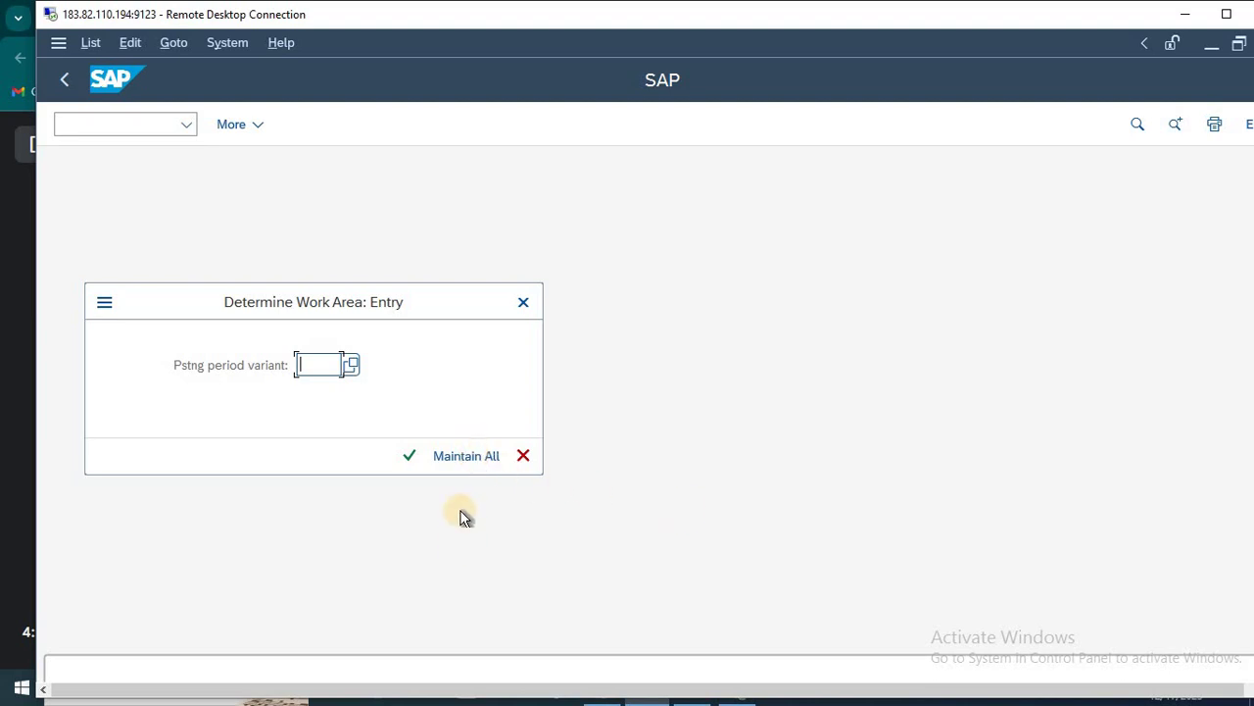
Step: Open all posting period entries for maintenance and copy the six CAR variant rows for account types +, A, D, K, M and S
left_click(468, 455)
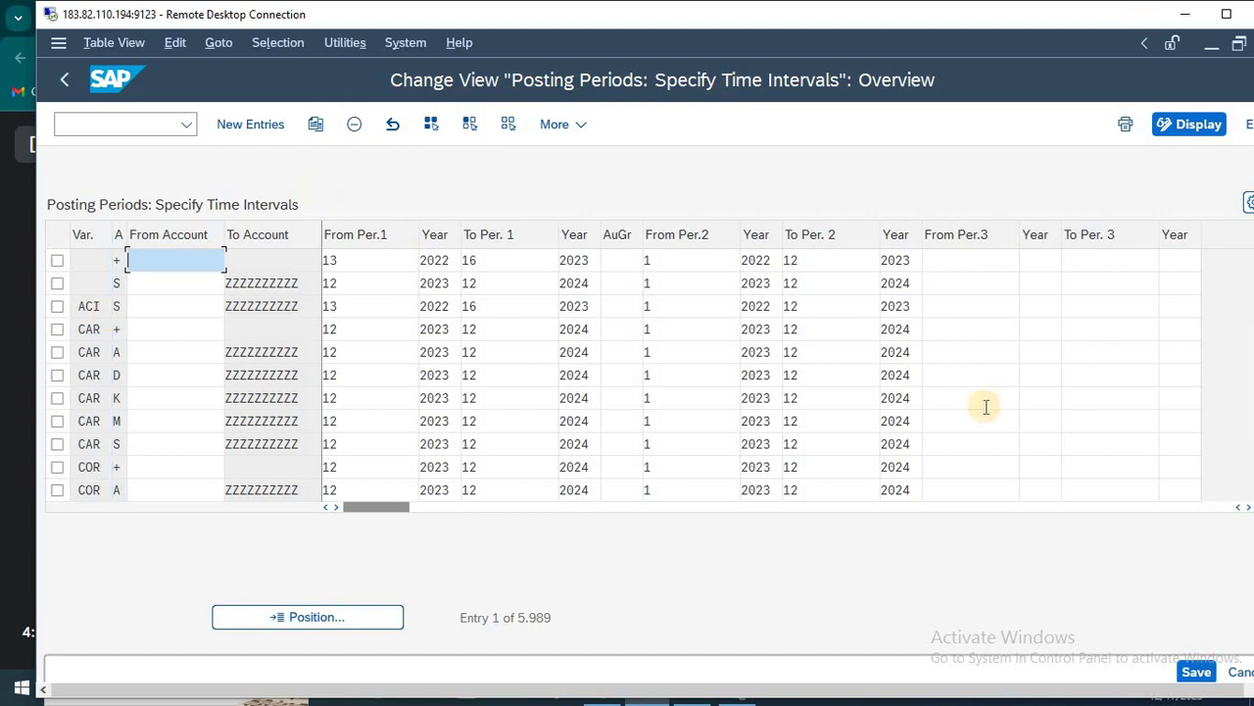
left_click(57, 329)
left_click(57, 351)
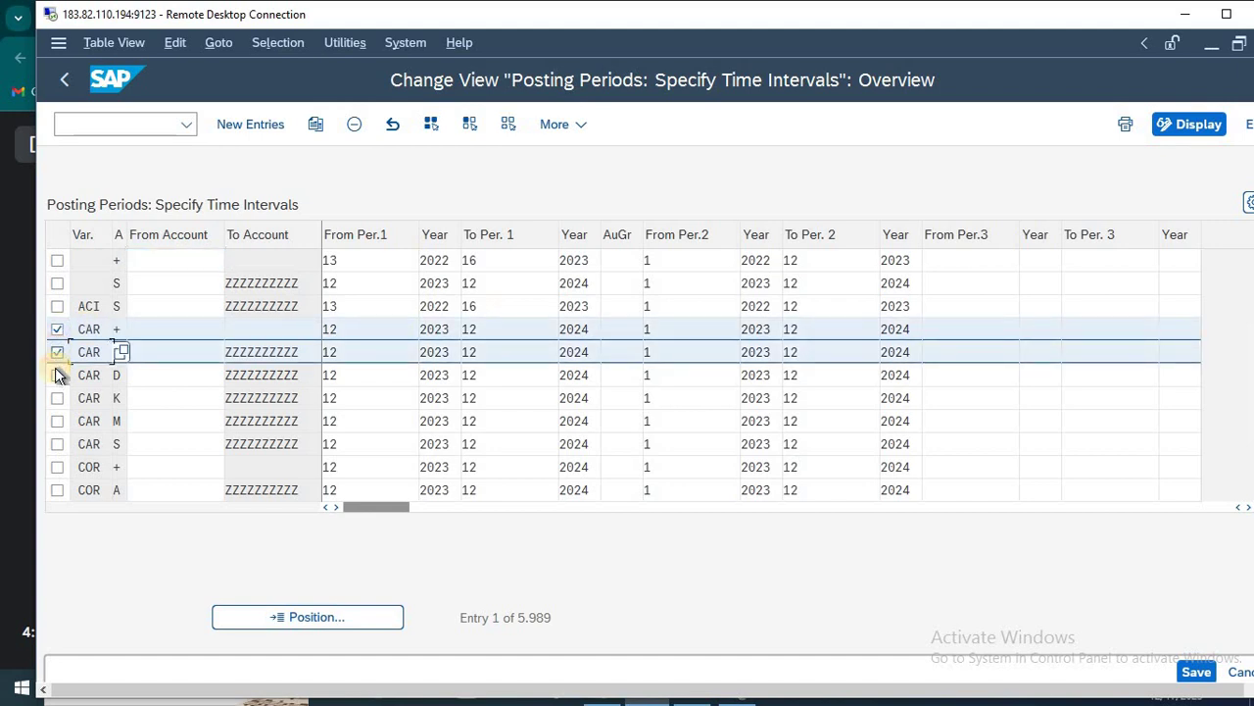
left_click(56, 374)
left_click(57, 397)
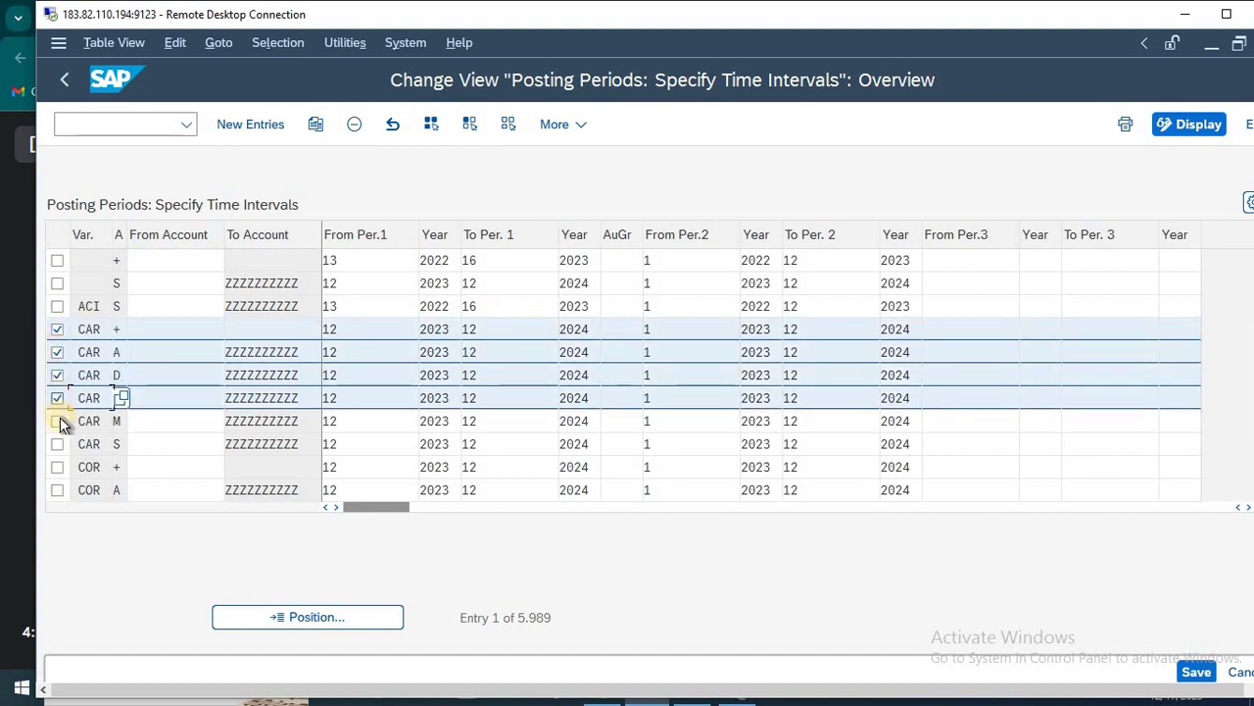
left_click(57, 420)
left_click(56, 444)
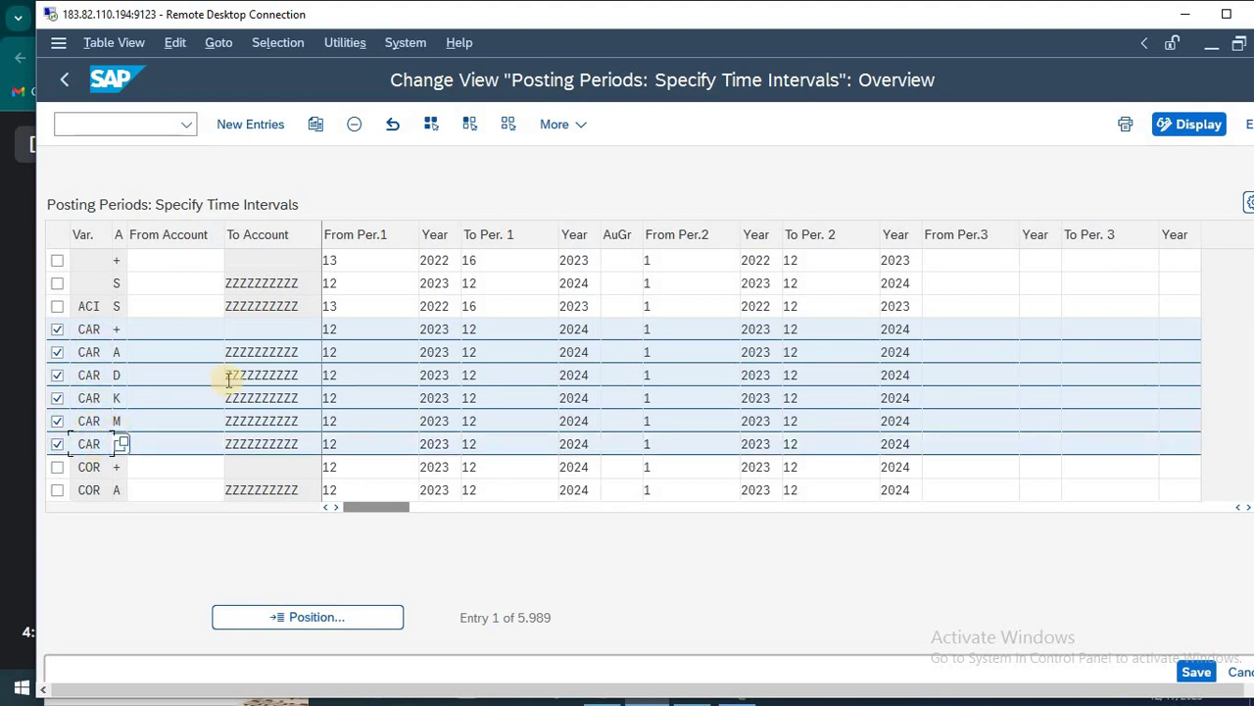
left_click(315, 125)
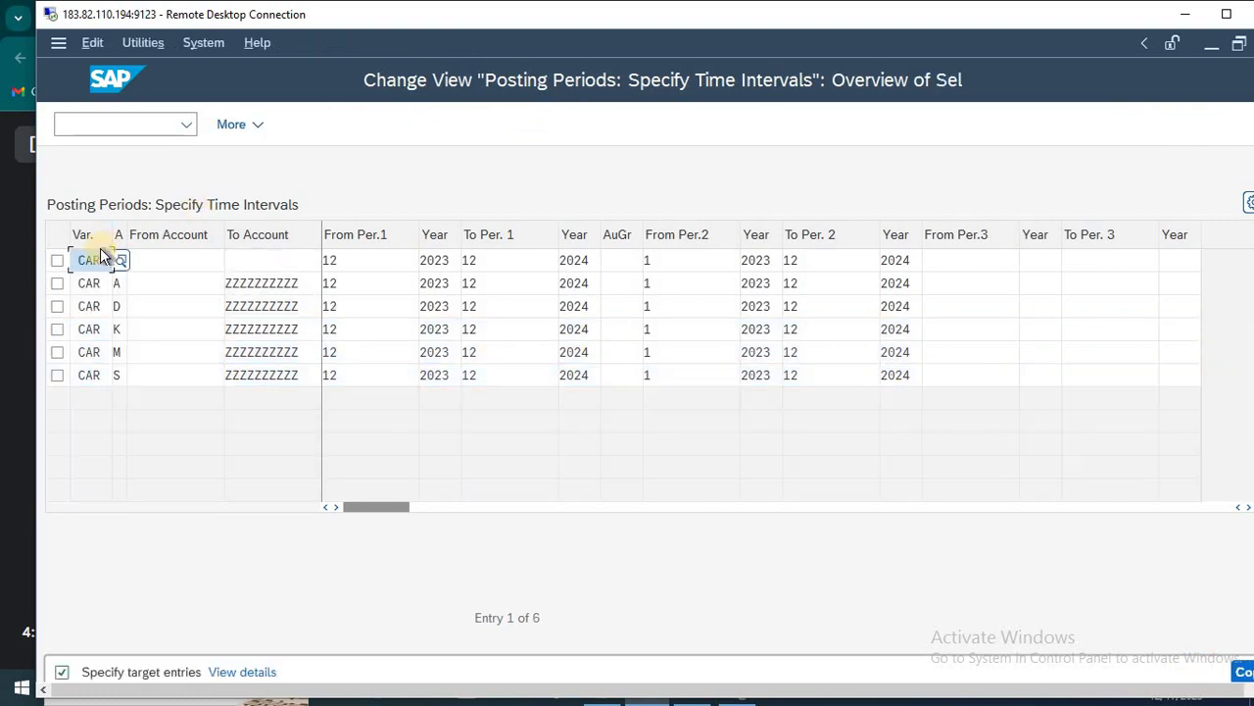
Step: Set the posting period variant to RTV in all six copied rows, for account types +, A, D, K, M and S
double_click(101, 261)
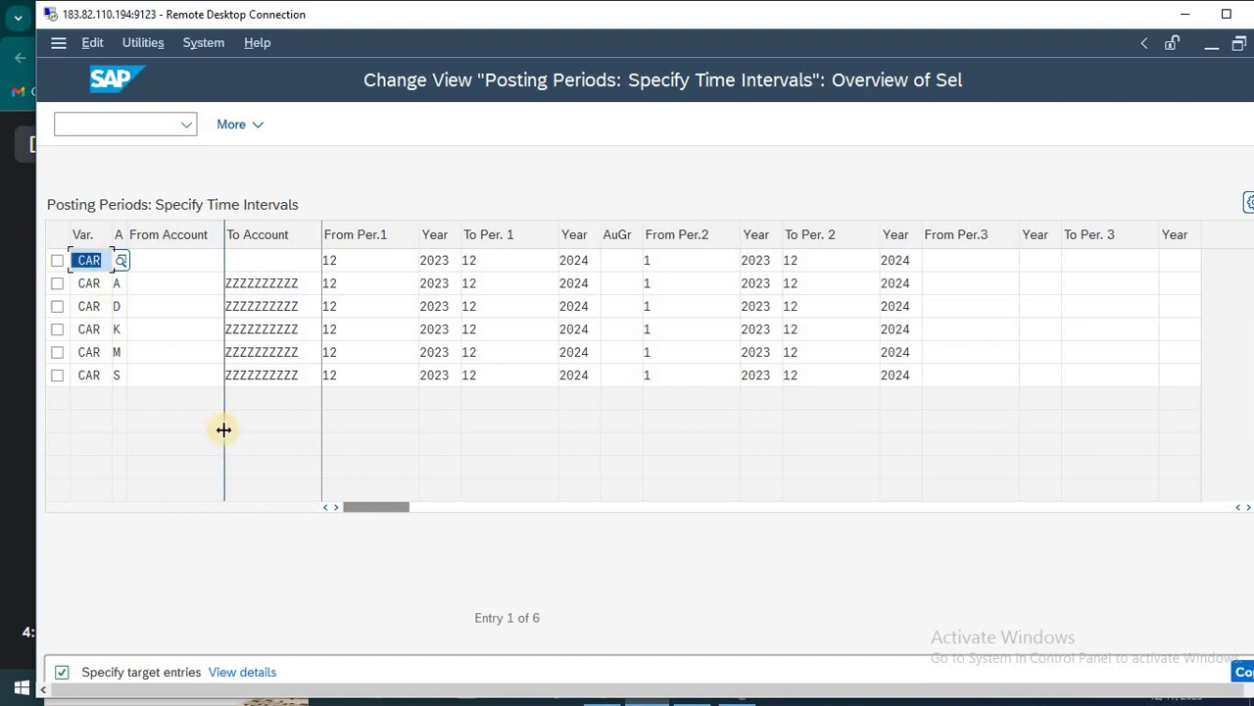
type("RTV")
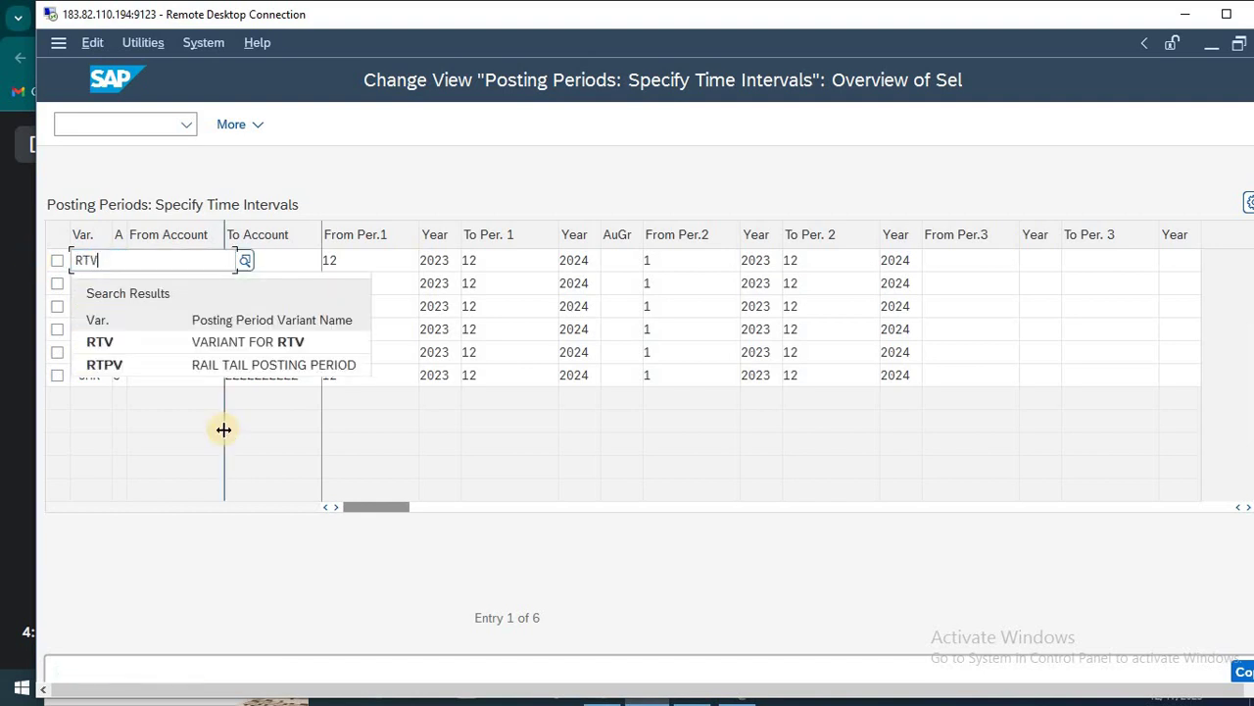
key("Return")
key("ctrl+a")
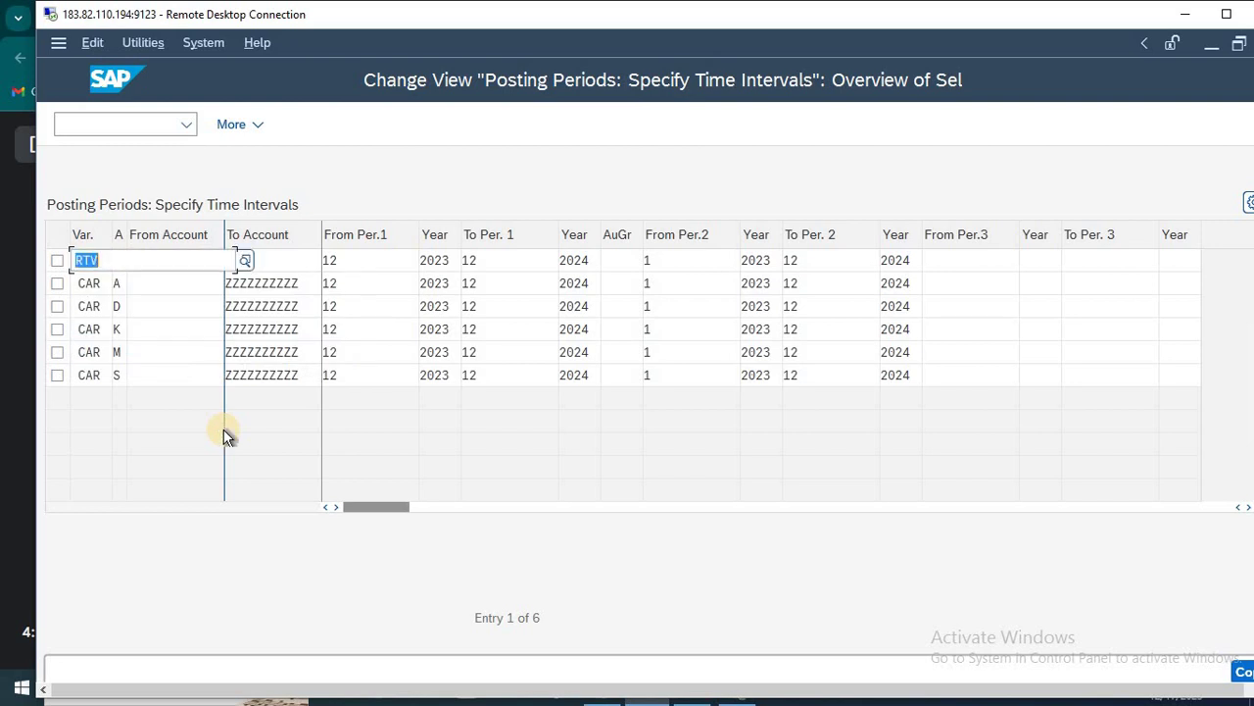
key("Down")
type("RTV")
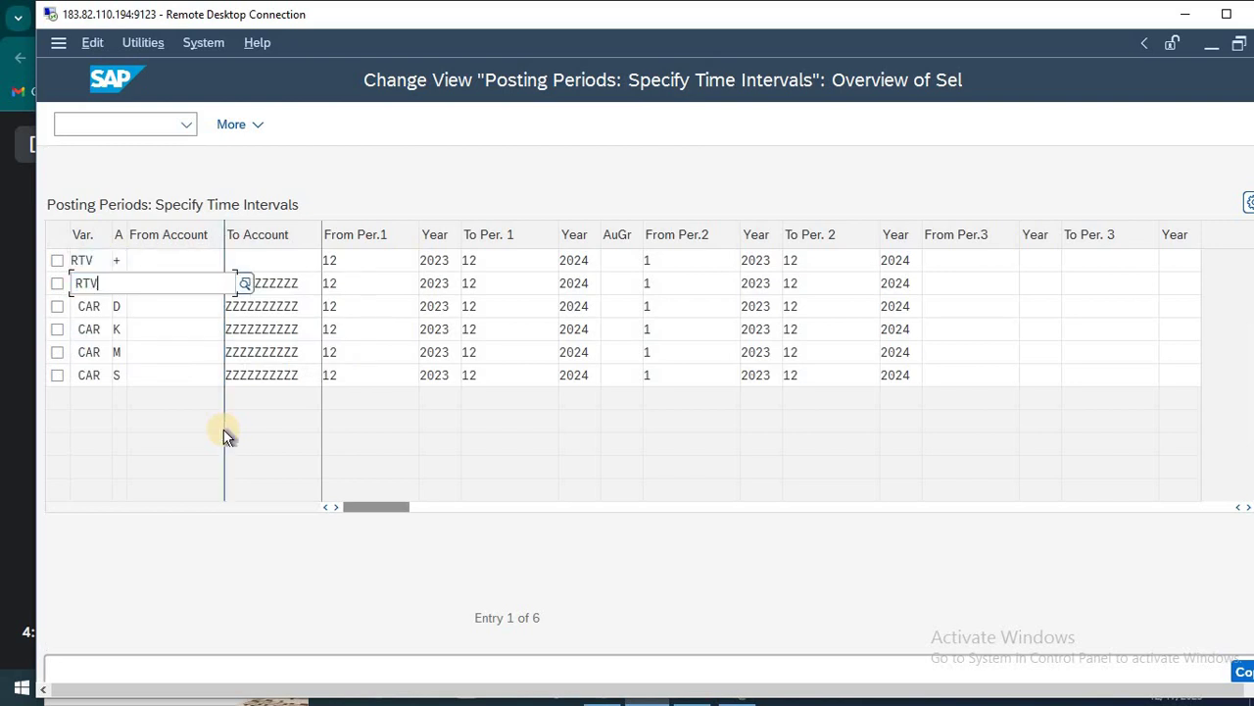
key("Tab")
left_click(90, 374)
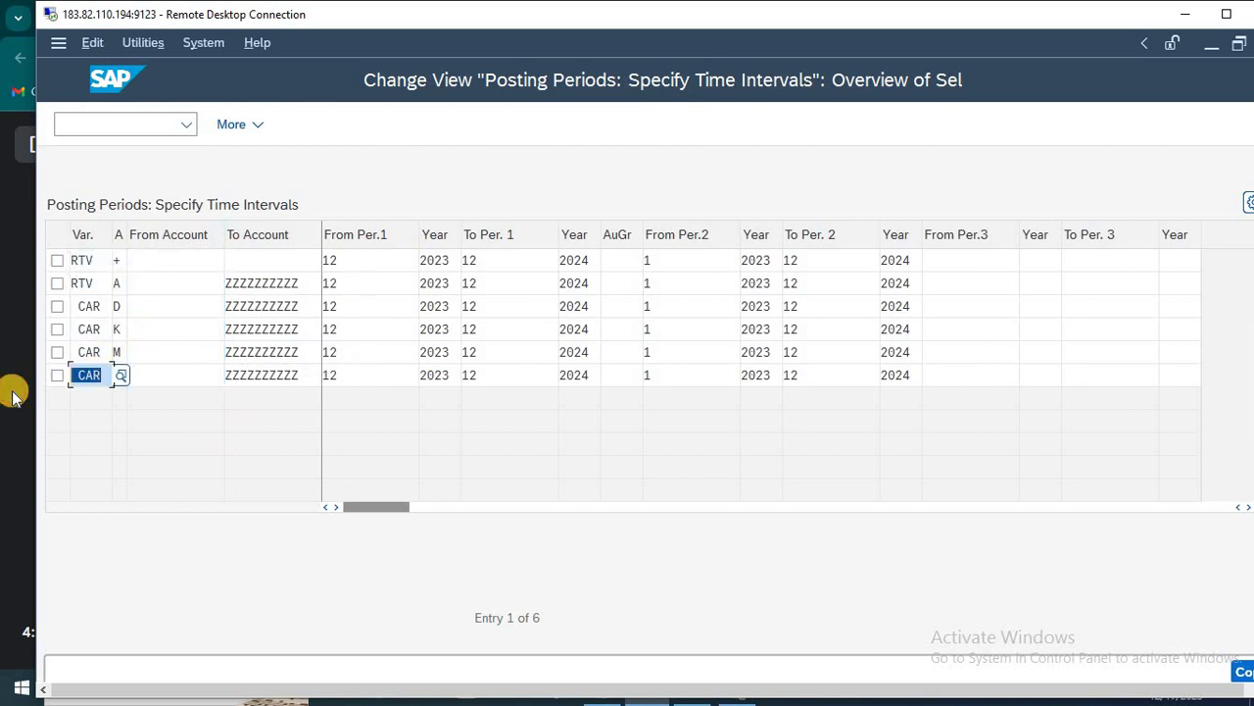
type("RTV")
left_click(88, 328)
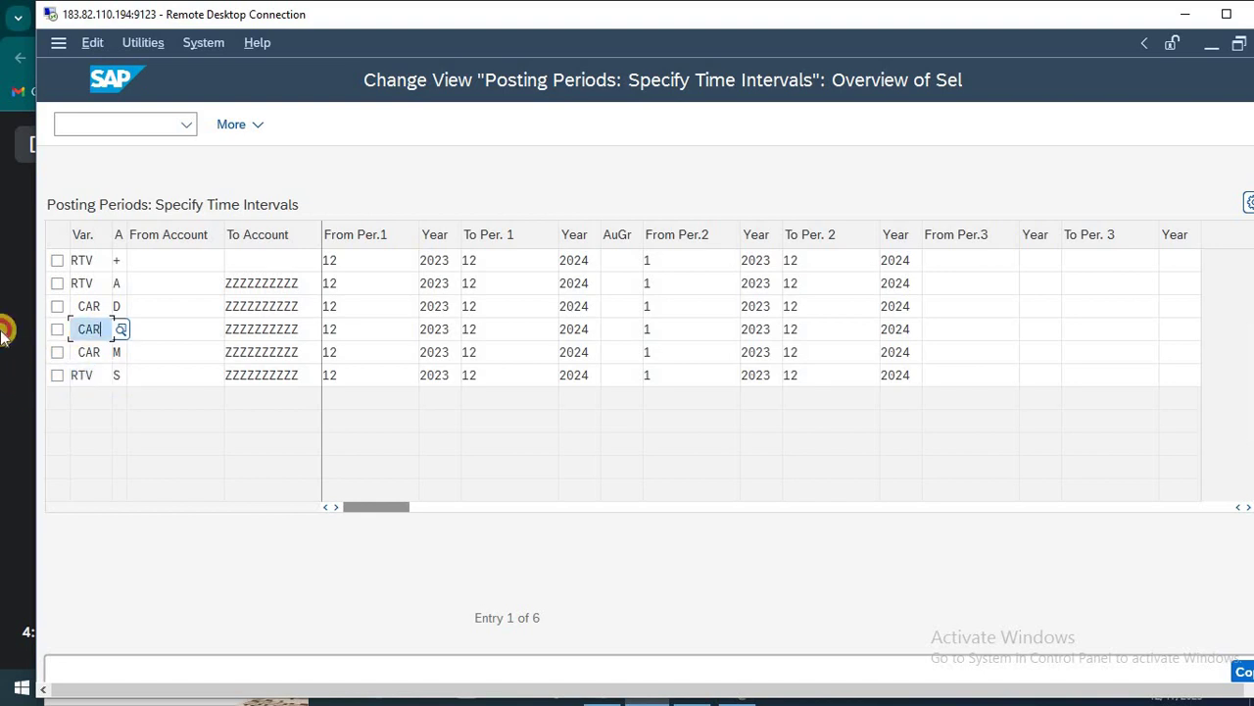
type("RTV")
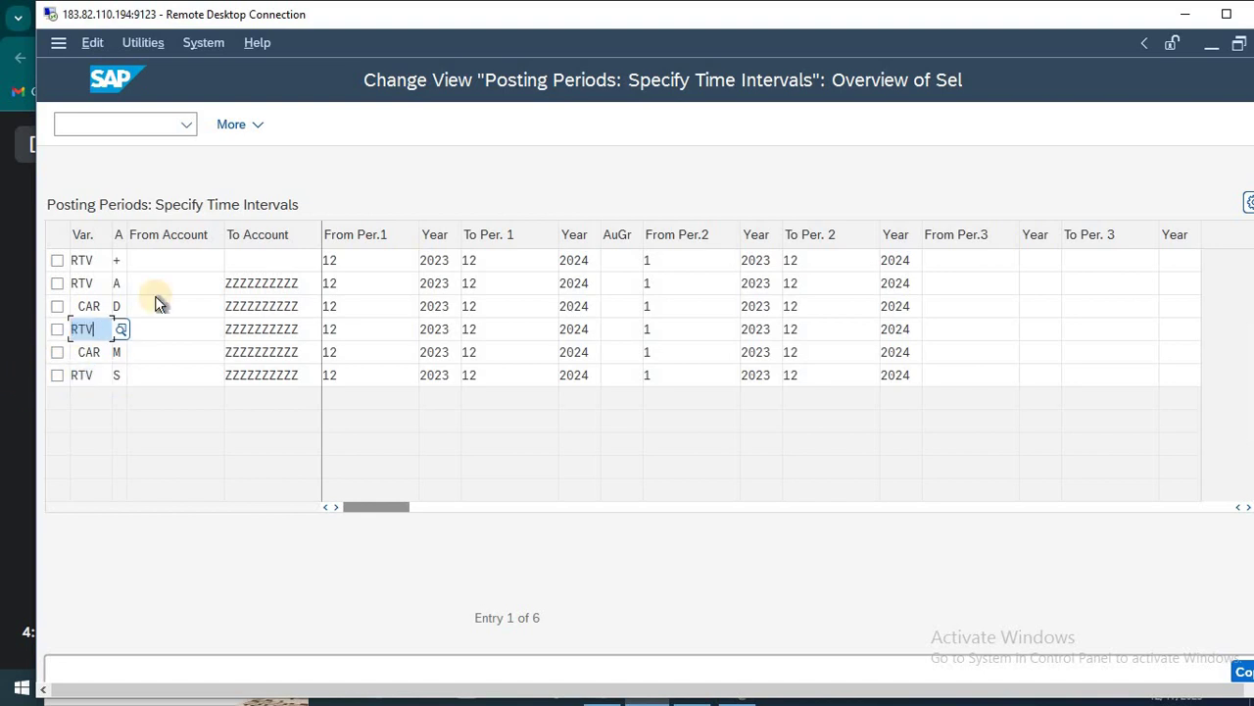
left_click(88, 306)
type("RTV")
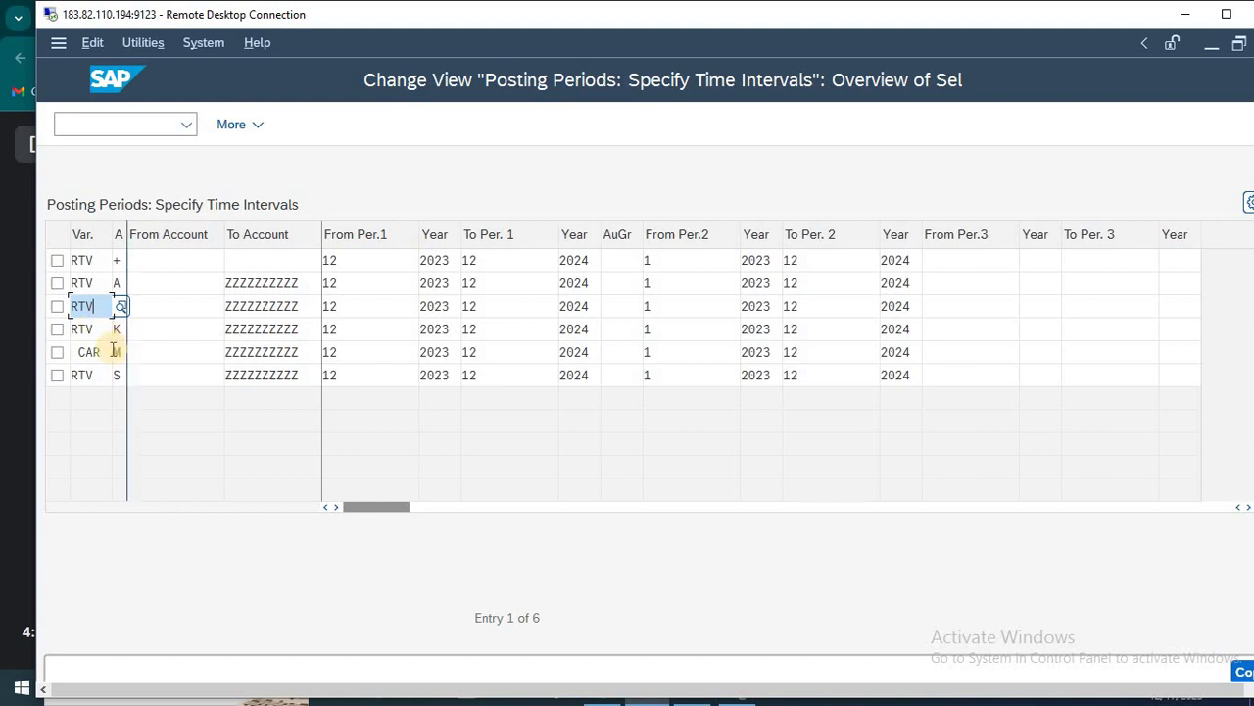
left_click(102, 349)
type("RTV")
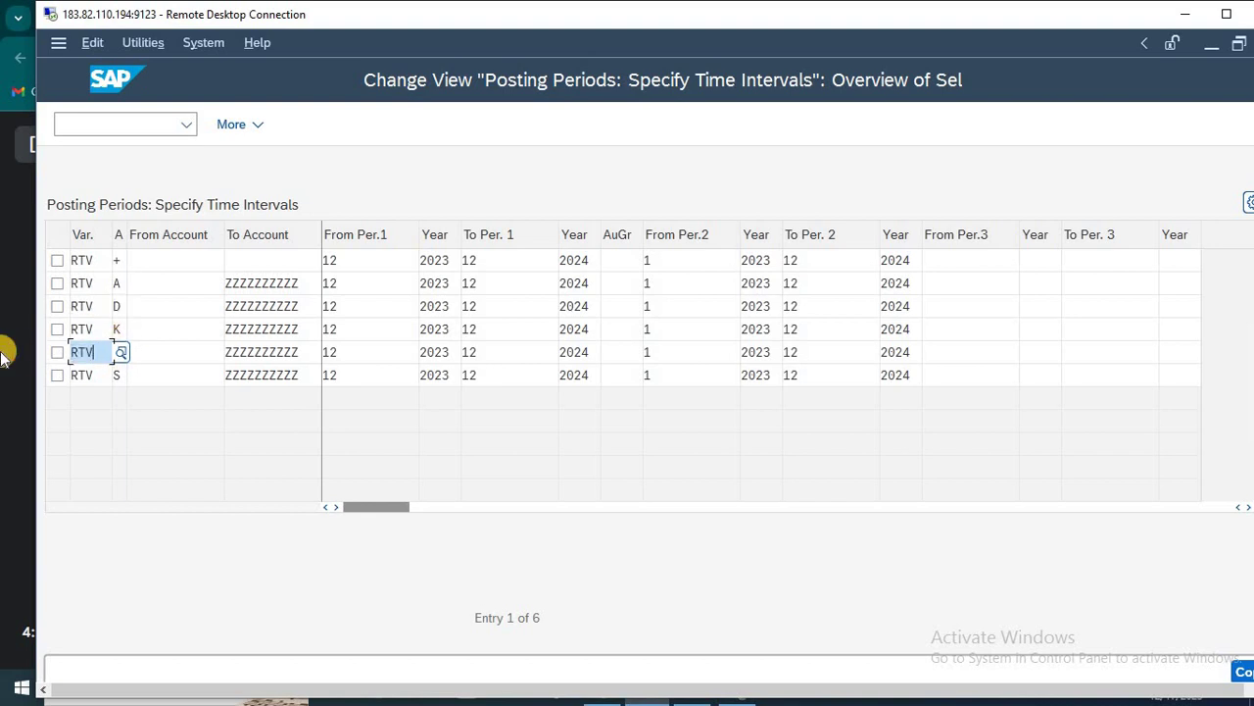
Step: Compare the account types of the copied rows with the "+ A D K M S" line in Notepad and return to SAP
left_click(117, 260)
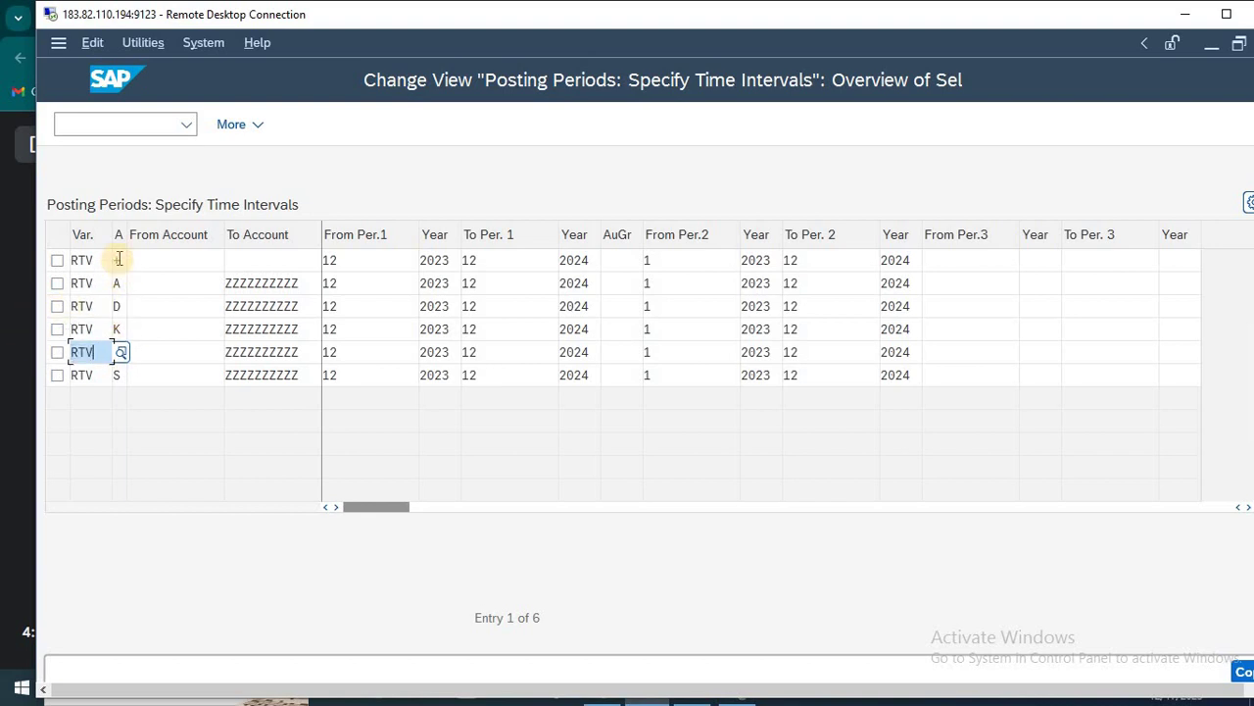
key("alt+Tab")
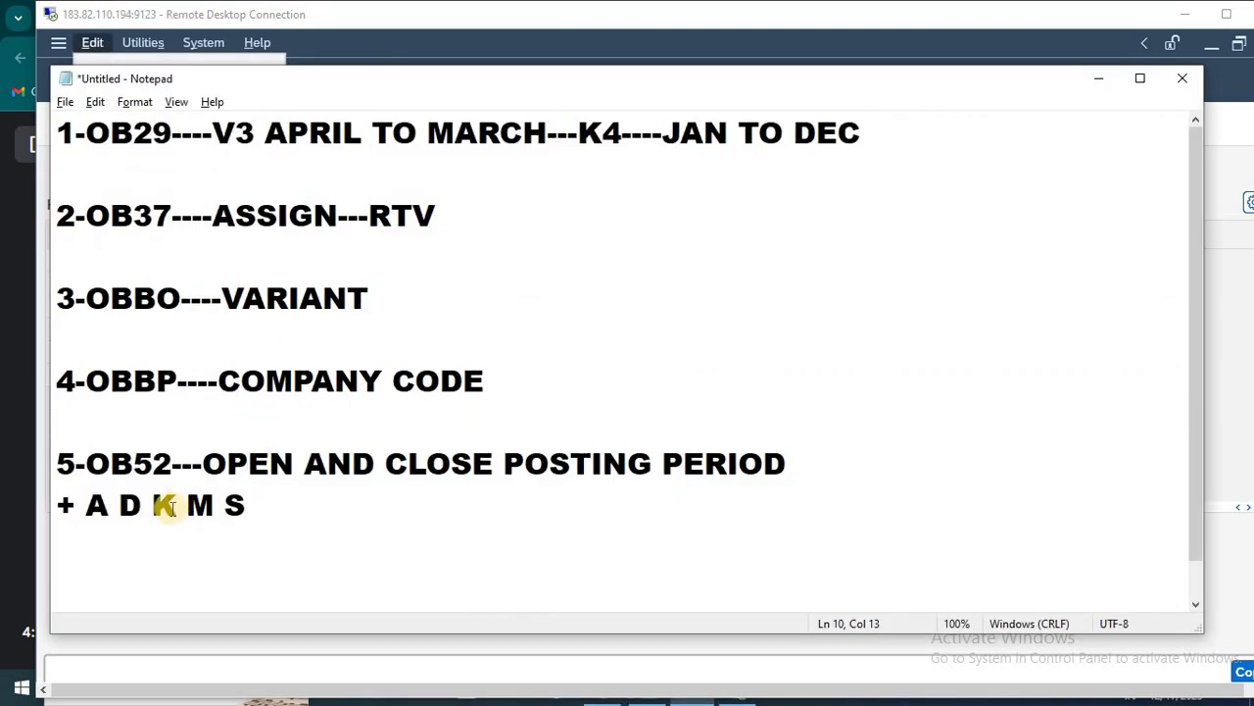
key("alt+Tab")
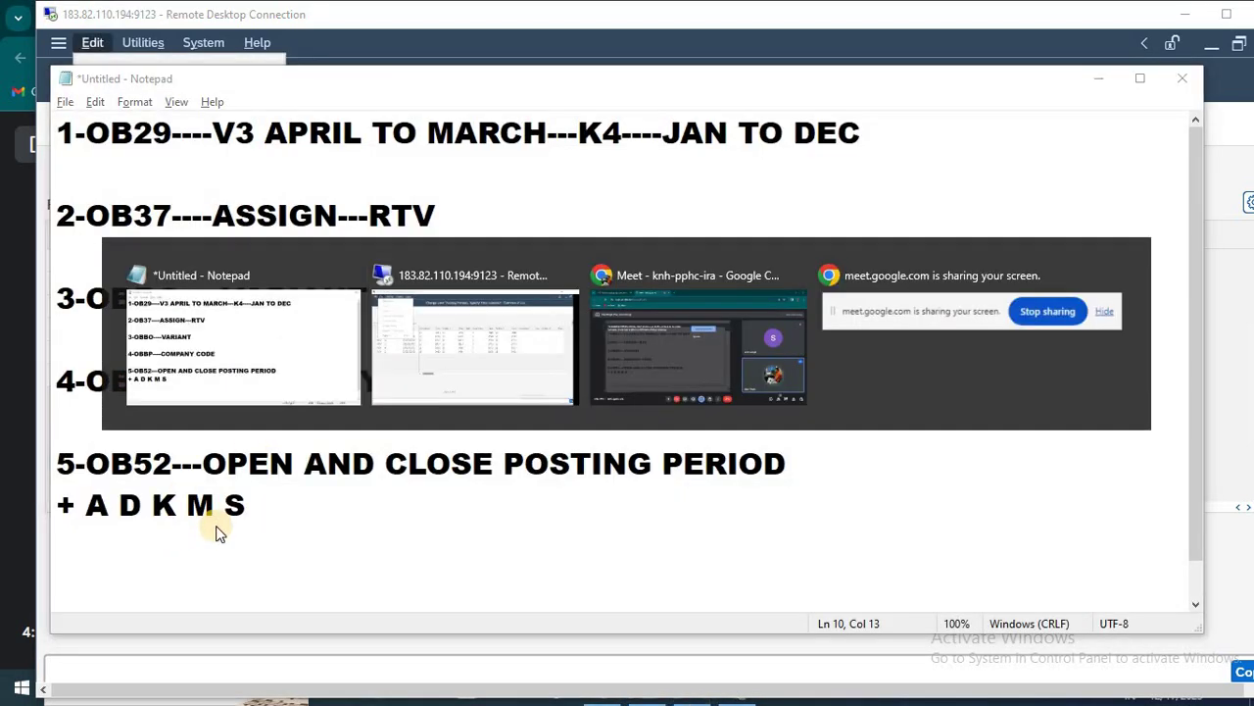
Step: Widen the account type column, review the possible account types for the + row, and close the list without changing the entry
left_click(118, 305)
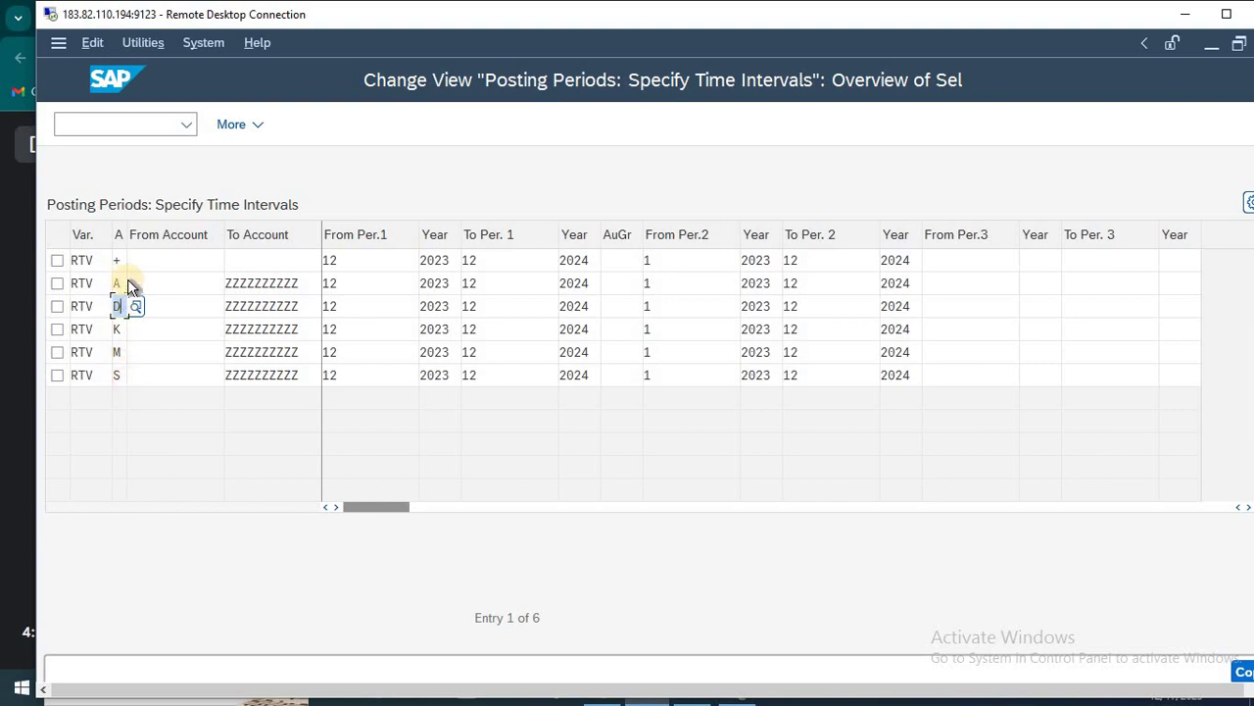
left_click_drag(126, 245, 172, 245)
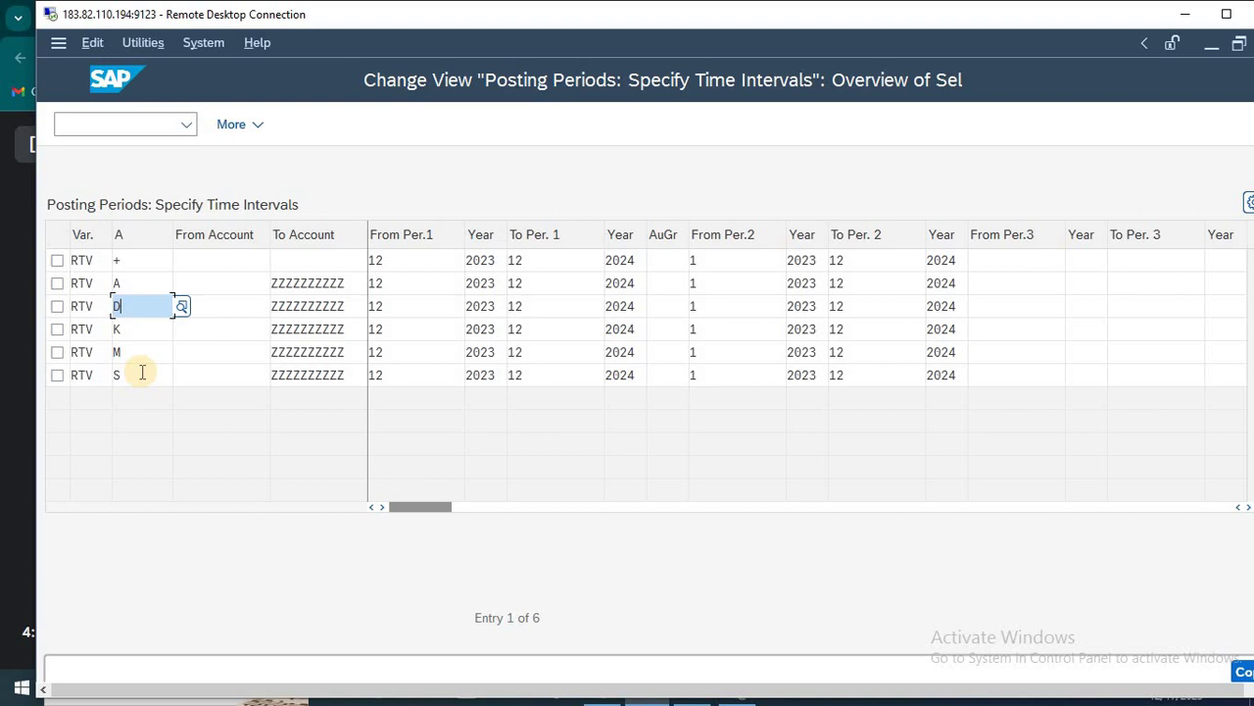
left_click(145, 260)
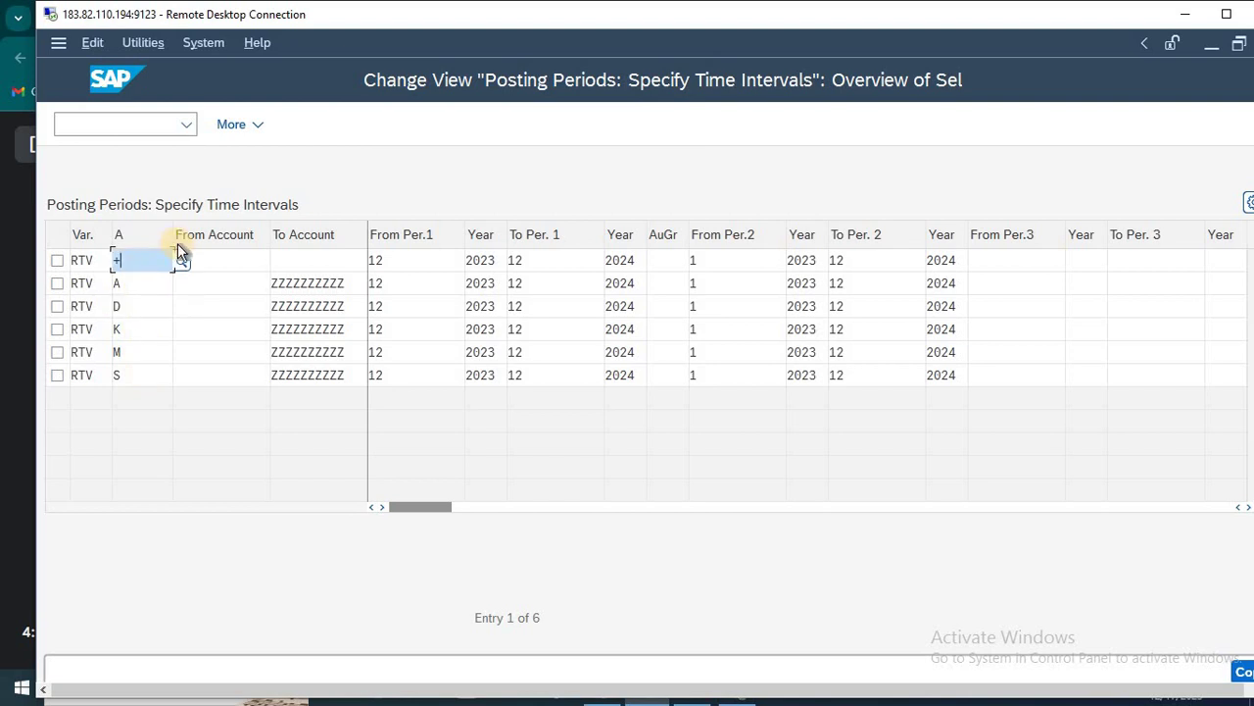
left_click(182, 260)
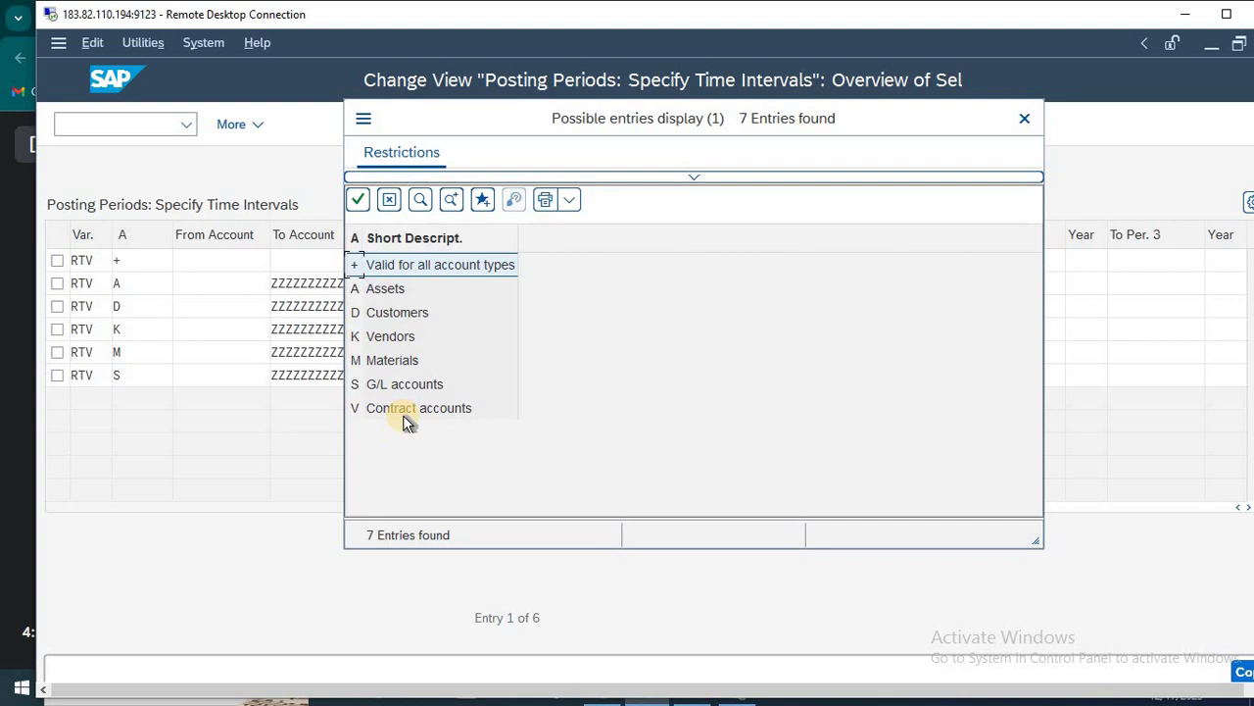
left_click(1025, 119)
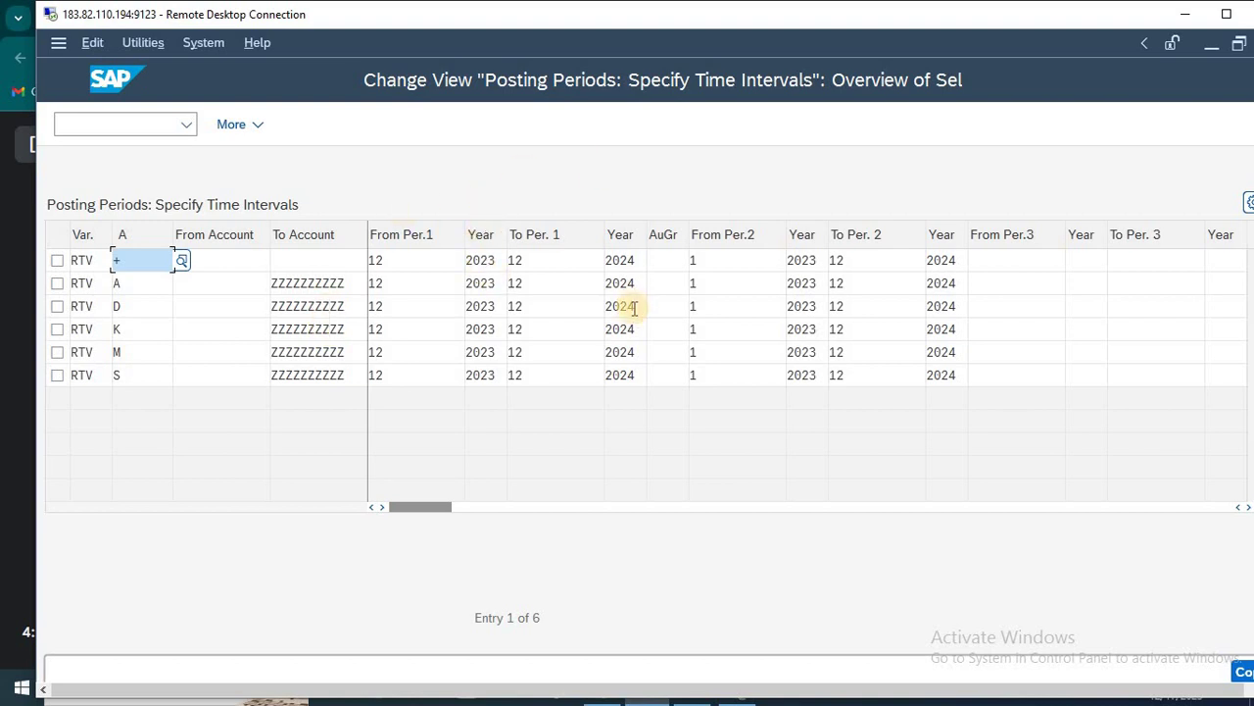
Step: Check the account type line in Notepad again and return to the M row of the copied entries in SAP
key("alt+Tab")
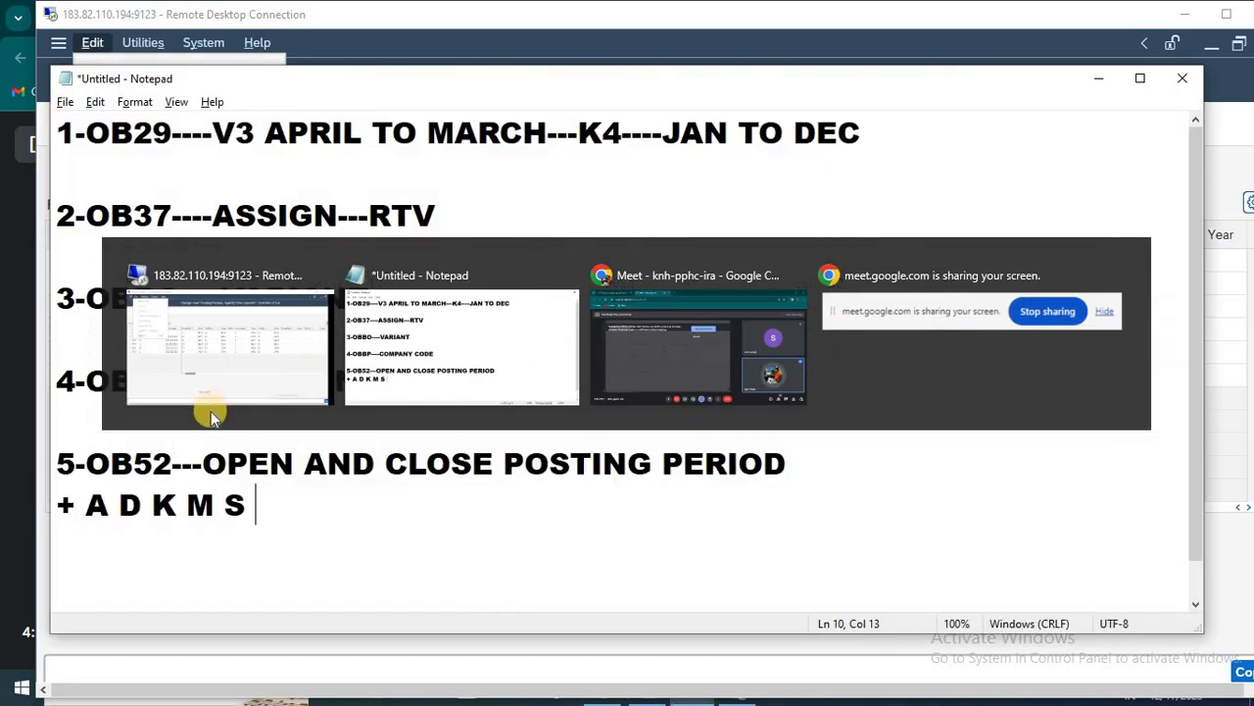
key("alt+Tab")
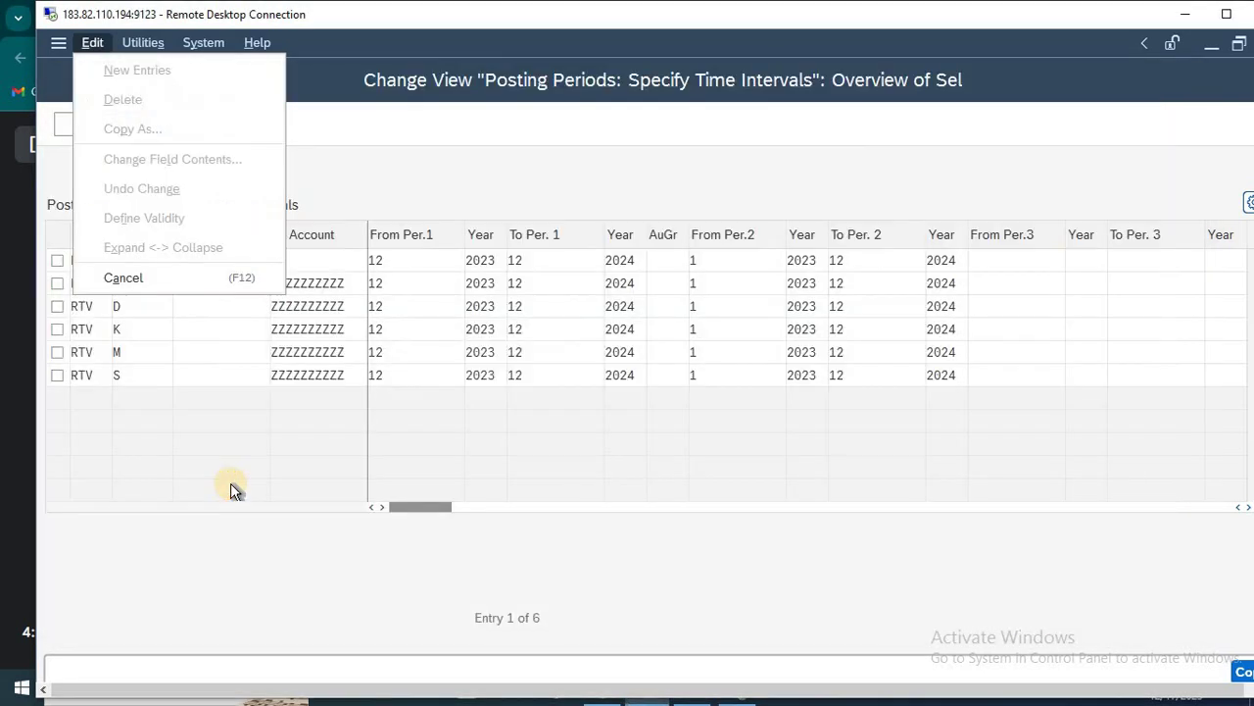
left_click(147, 352)
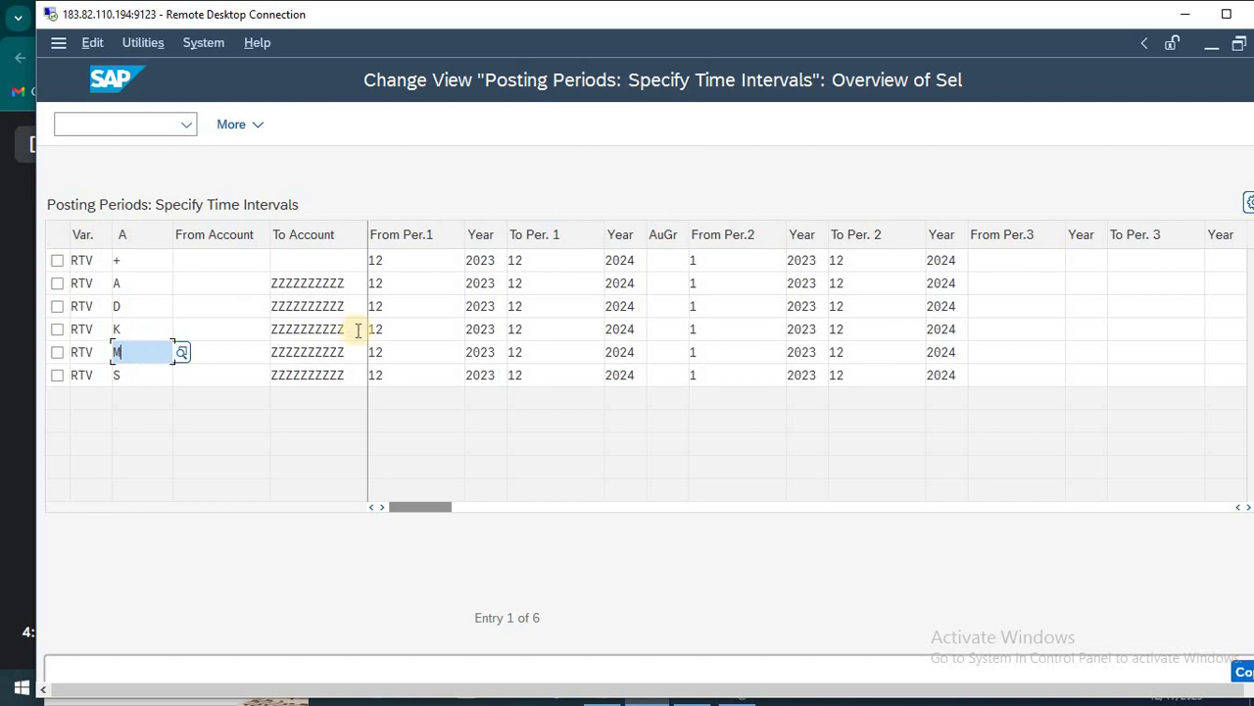
Step: Confirm the copied RTV posting period entries and save them under the proposed customizing request
key("Return")
key("ctrl+s")
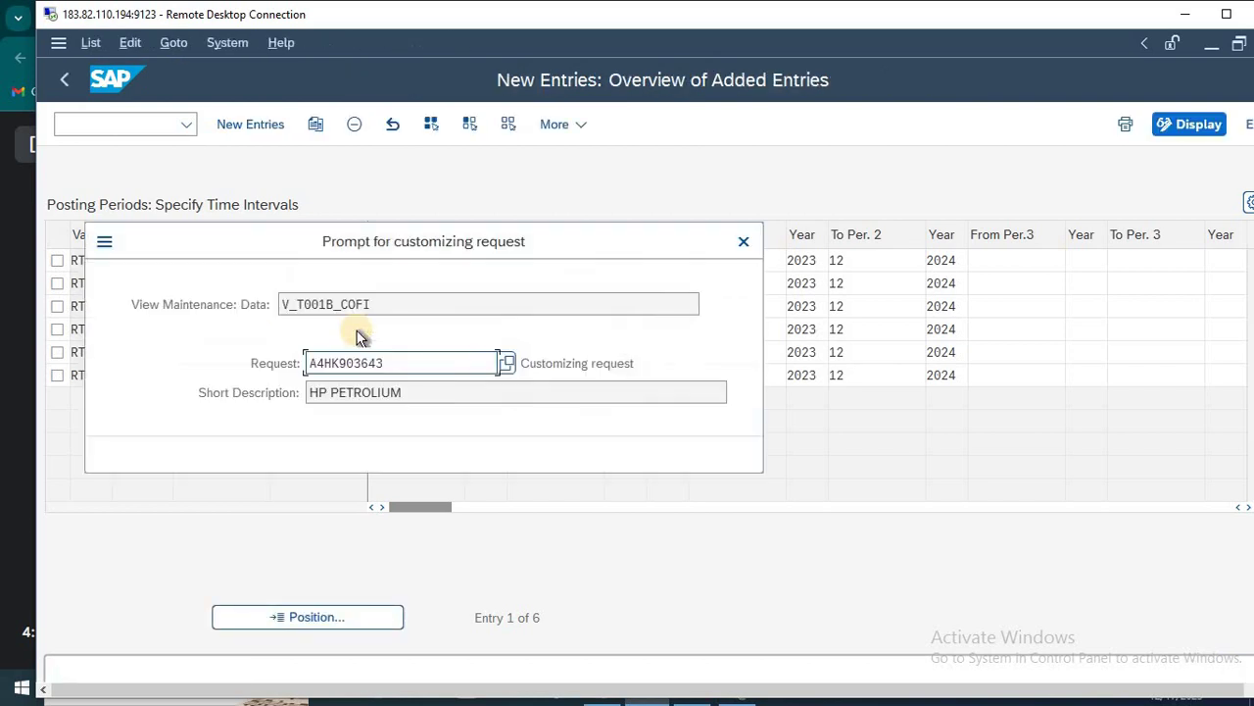
key("Return")
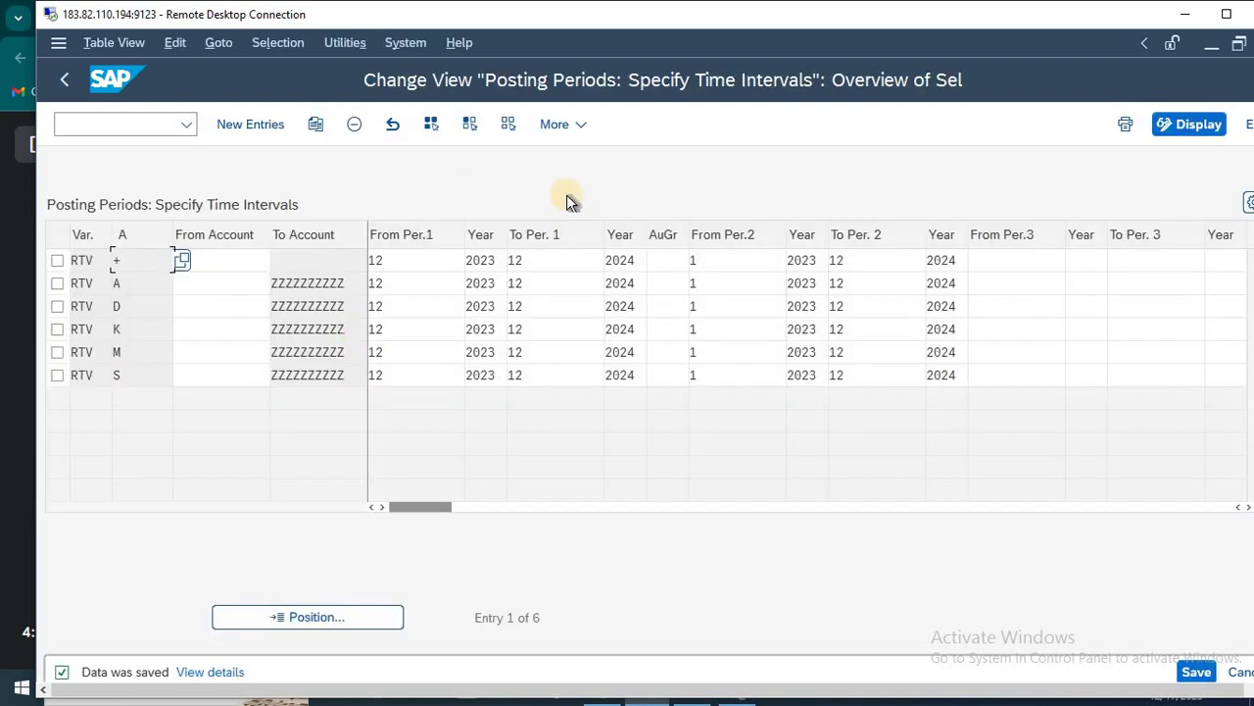
Step: Leave the posting period maintenance for the SAP Easy Access screen and switch to the Notepad notes
left_click(480, 238)
key("F3")
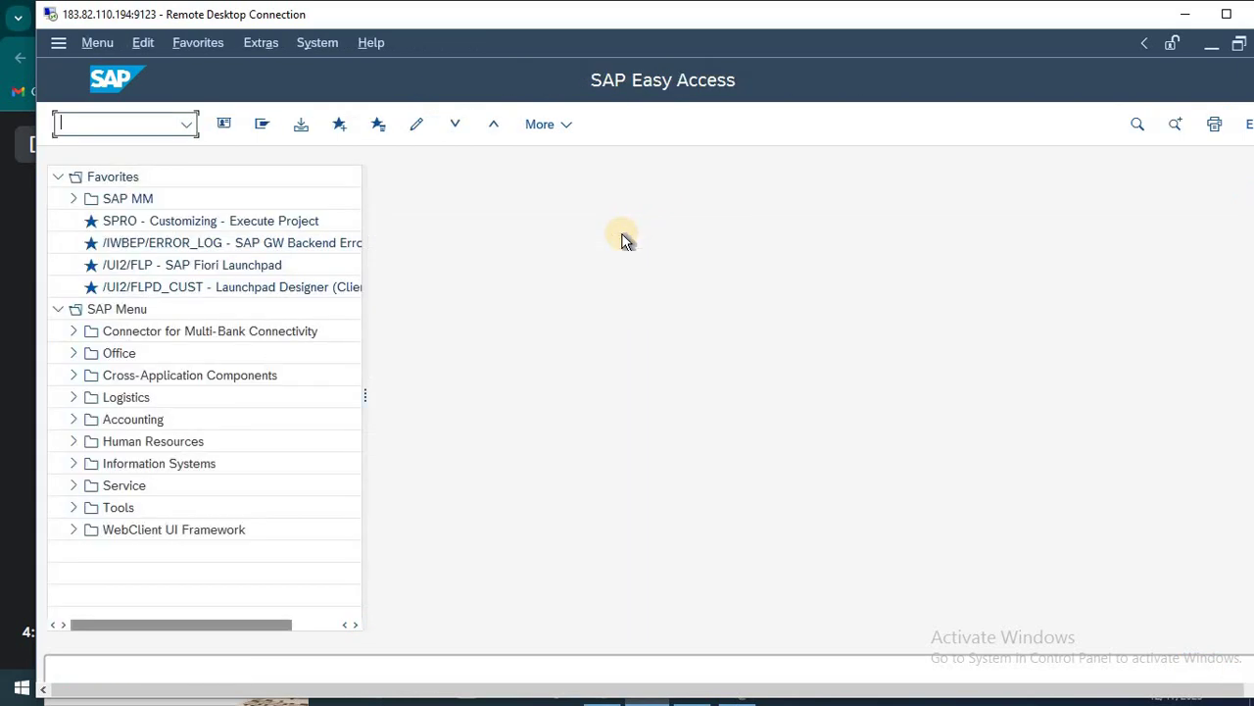
key("alt+Tab")
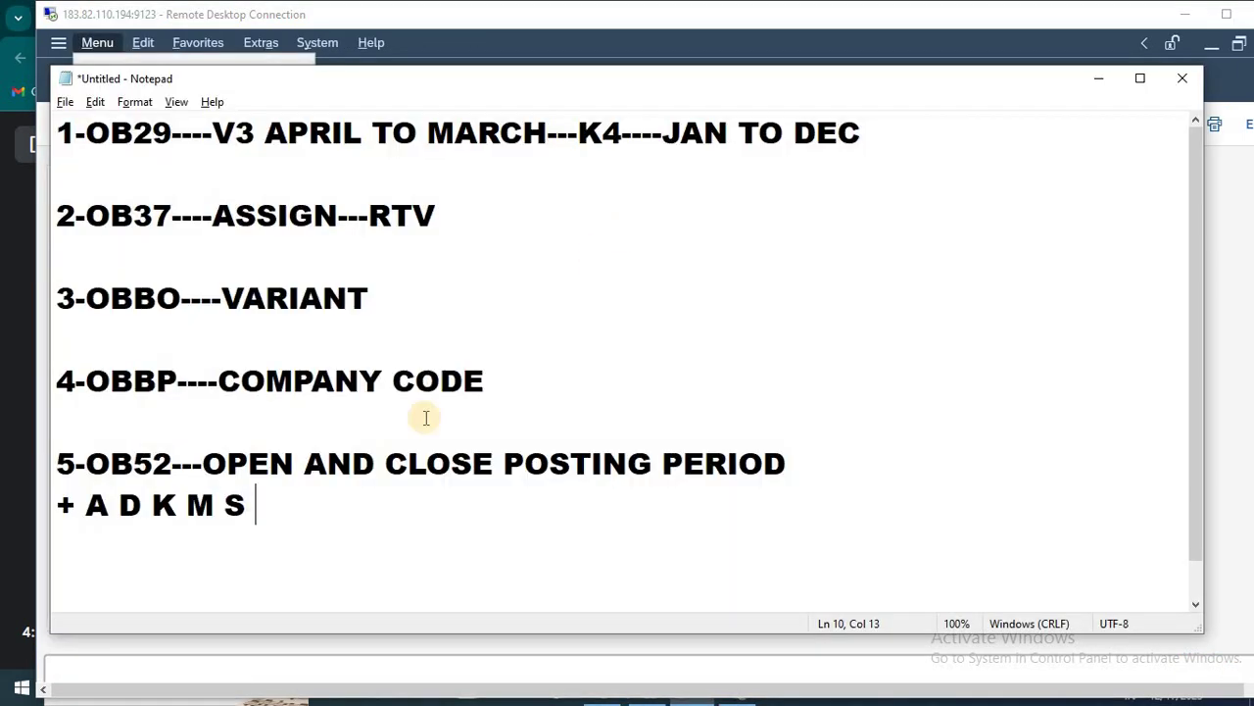
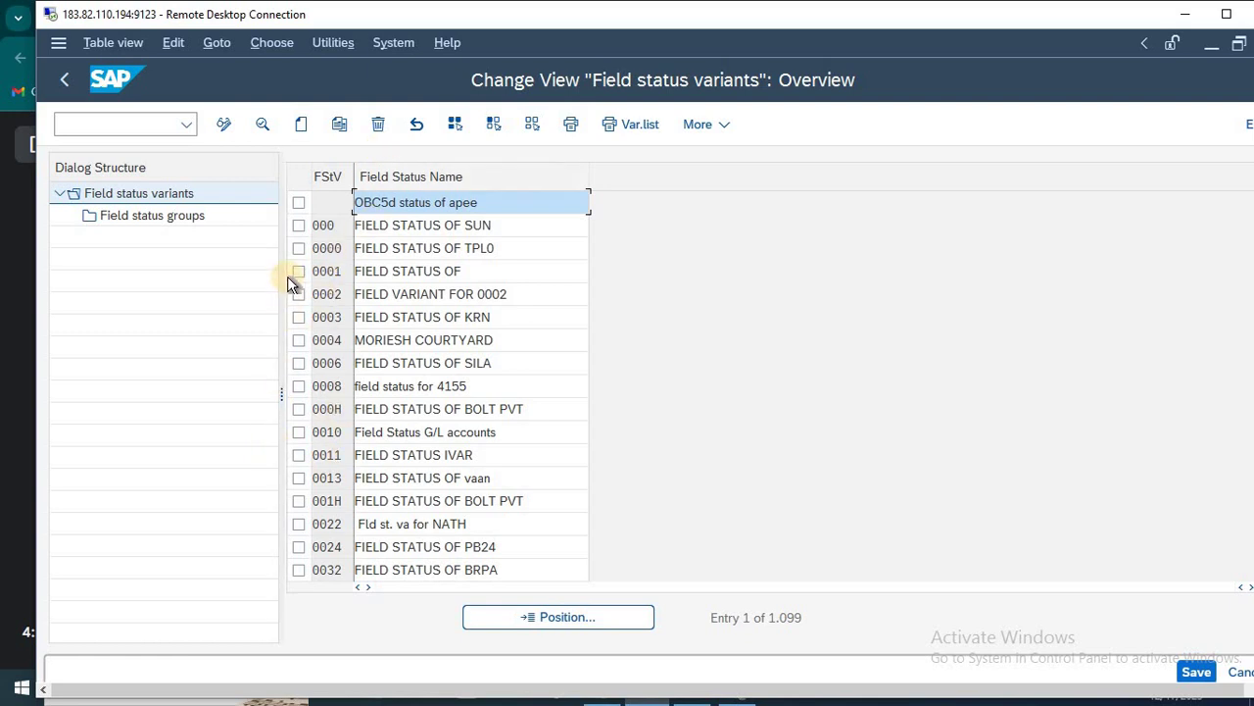
Step: Copy field status variant 0001 with all its dependent entries to a new variant RTV named "FIELD STATUS OF RTV"
left_click(298, 270)
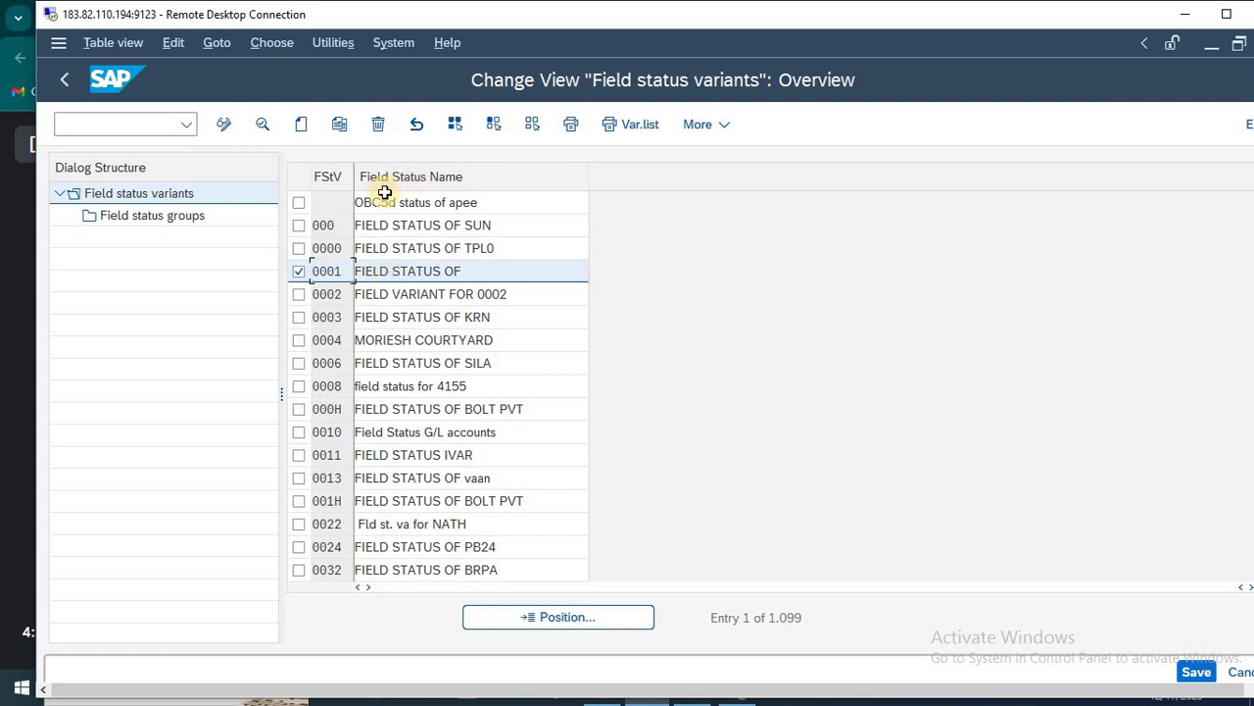
left_click(341, 122)
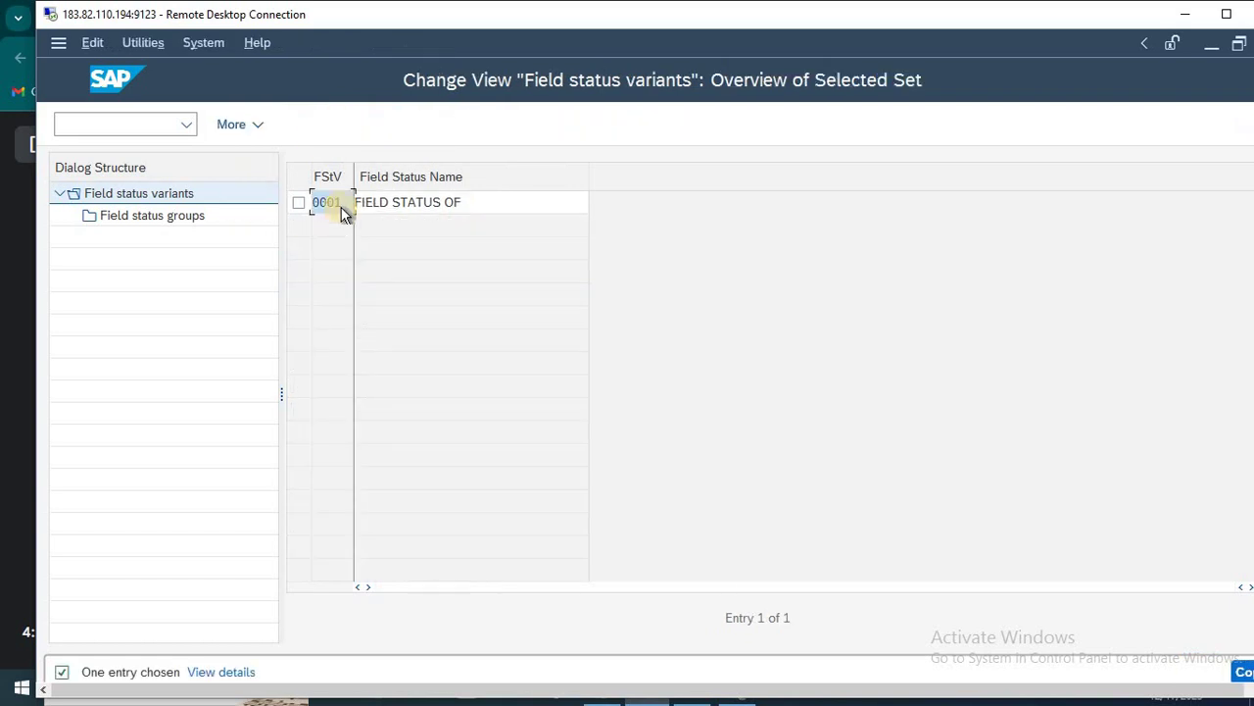
left_click_drag(343, 199, 291, 202)
type("RTV")
left_click(511, 200)
type("RTV")
key("Return")
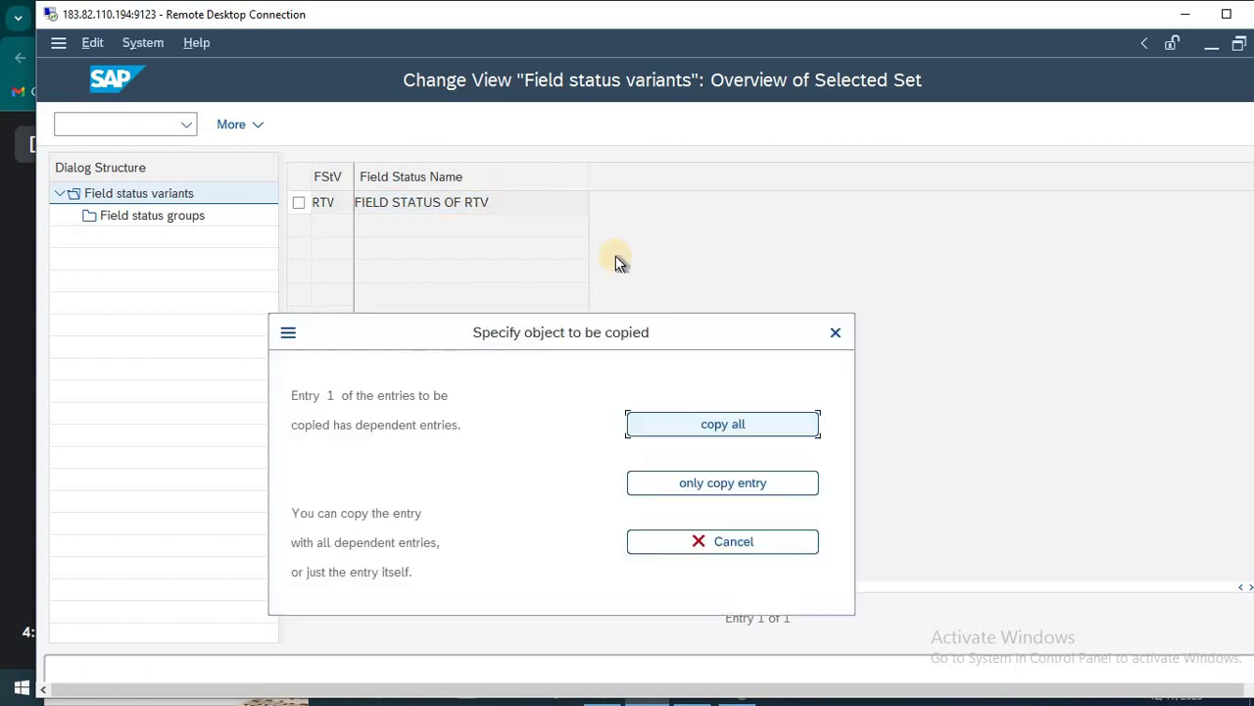
left_click(715, 425)
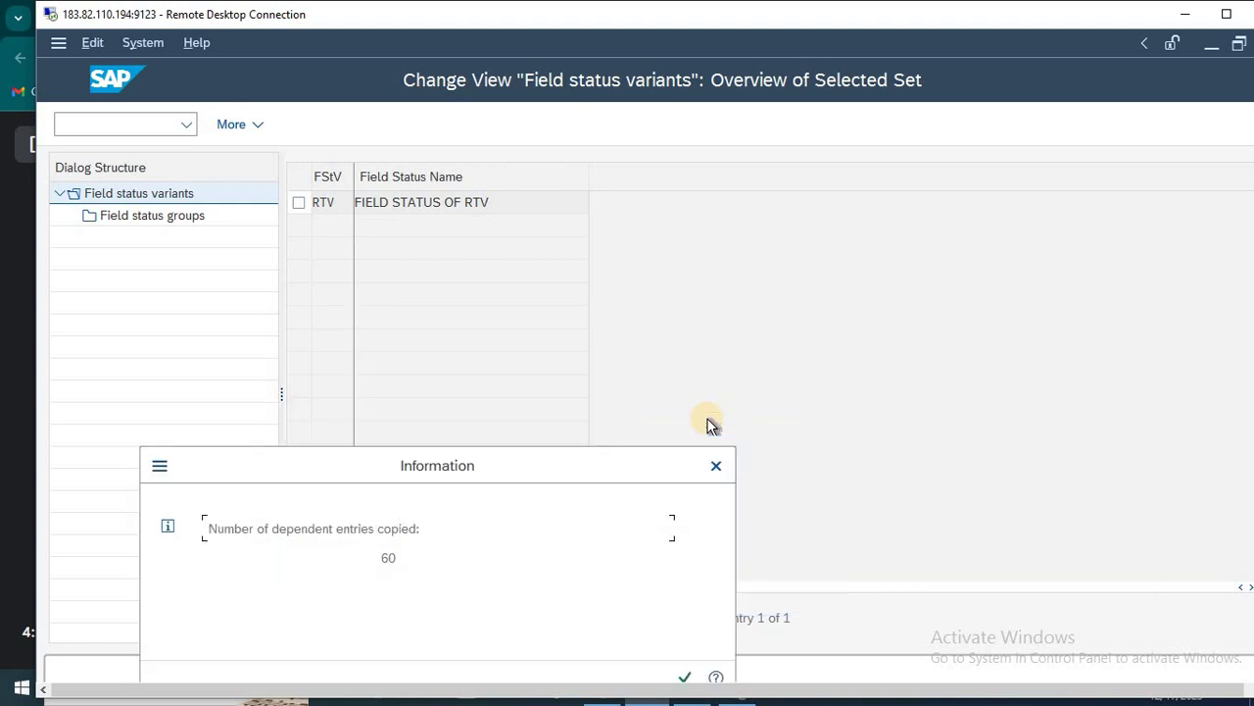
key("Return")
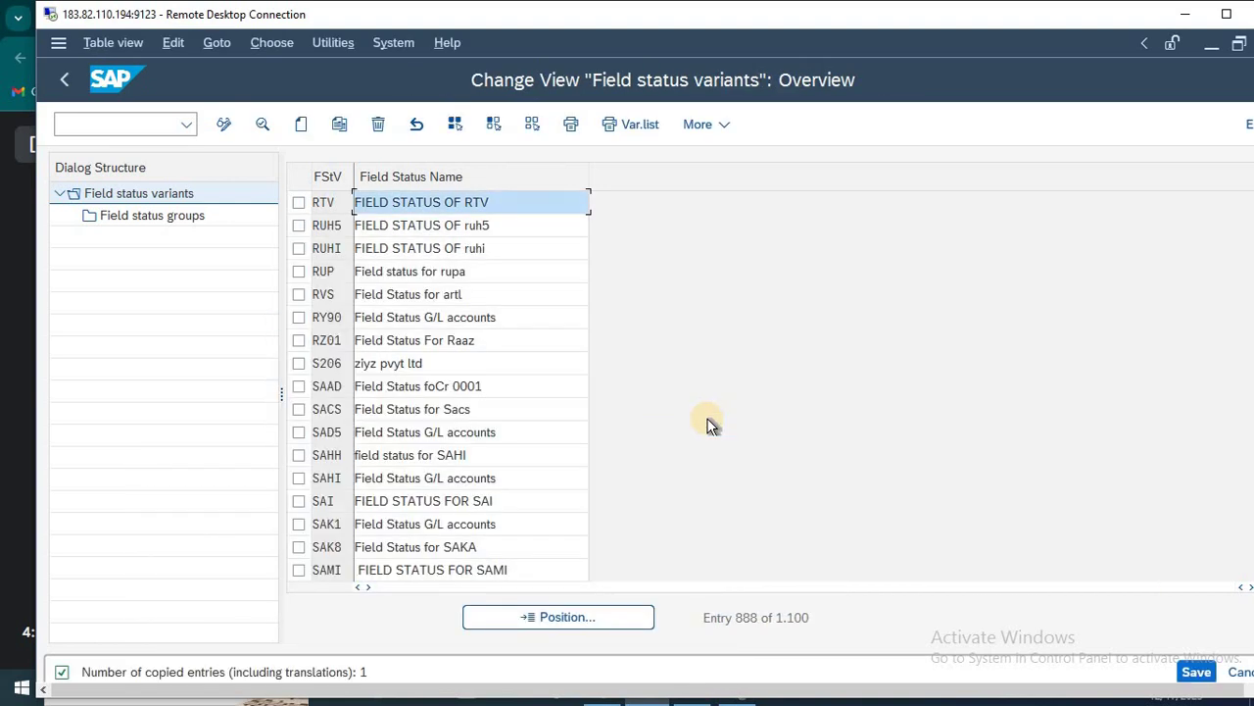
Step: Save field status variant RTV under the proposed customizing request and open its field status groups
key("ctrl+s")
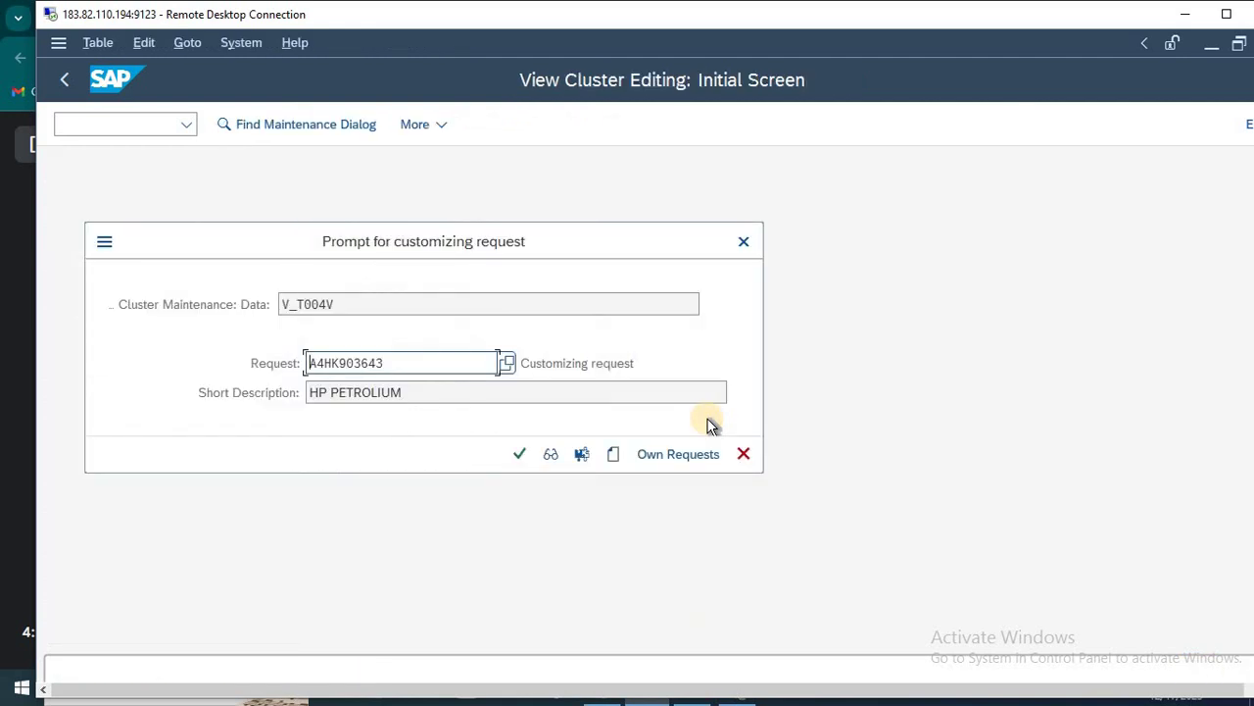
key("Return")
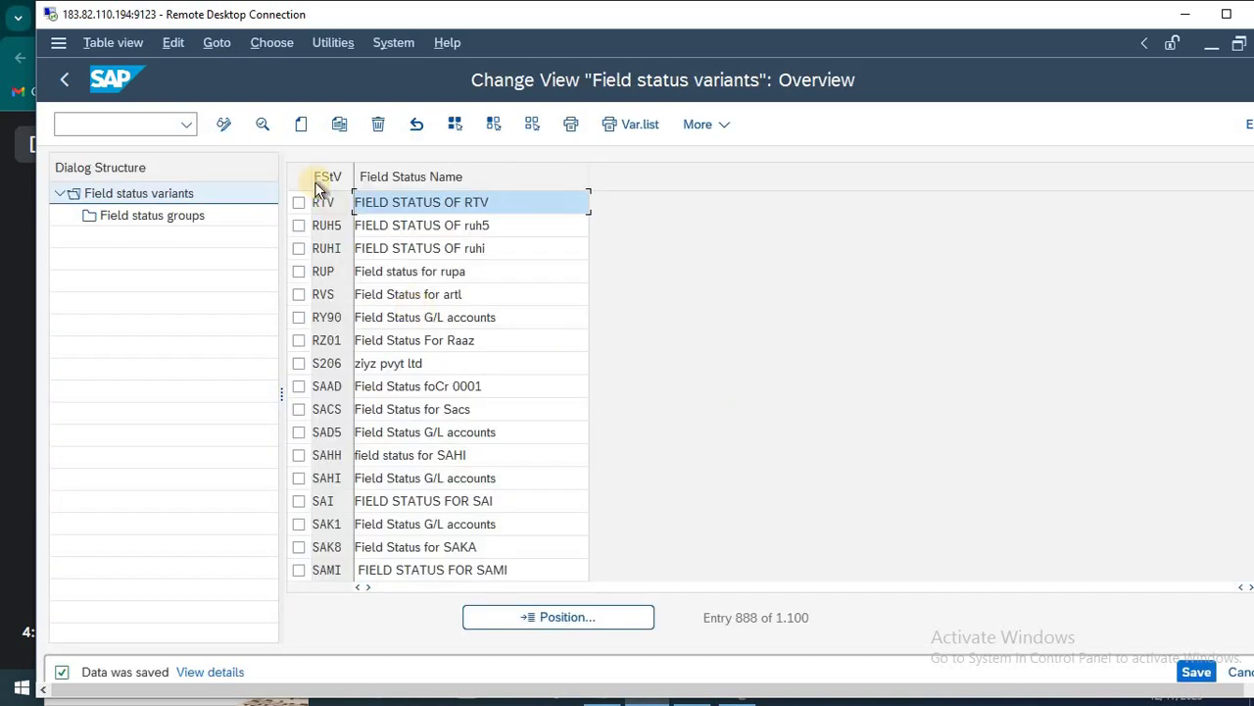
left_click(298, 202)
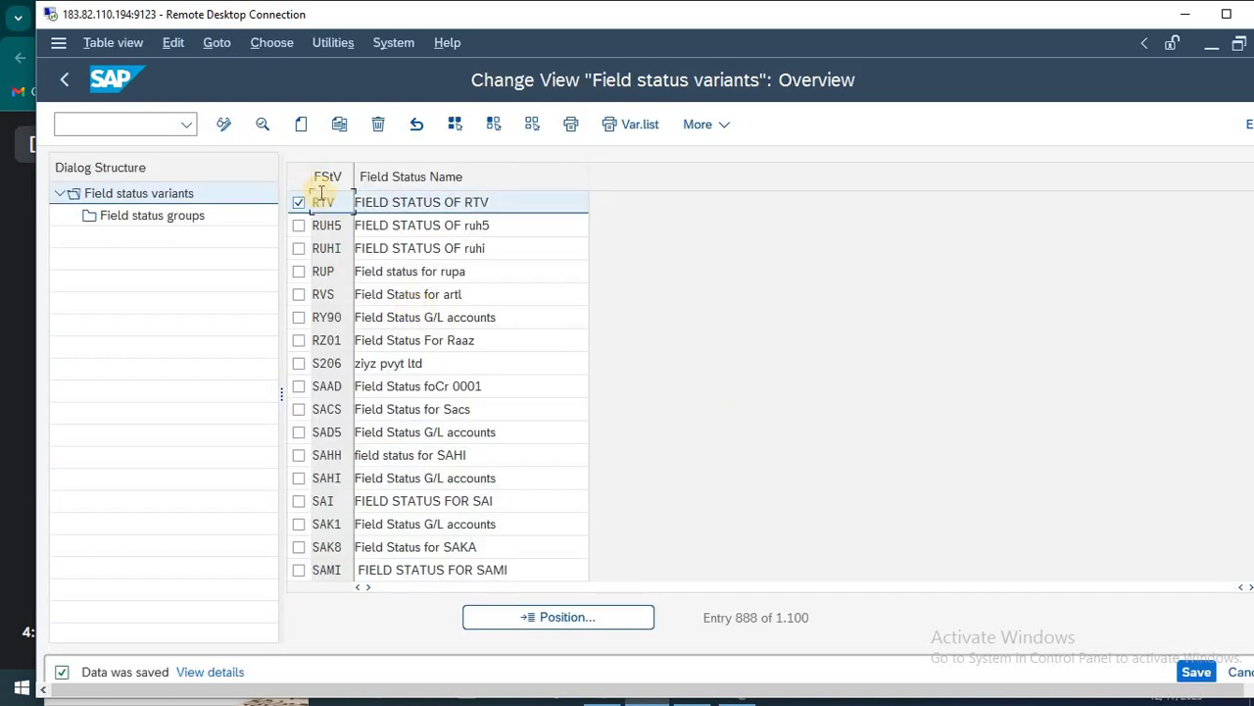
double_click(148, 214)
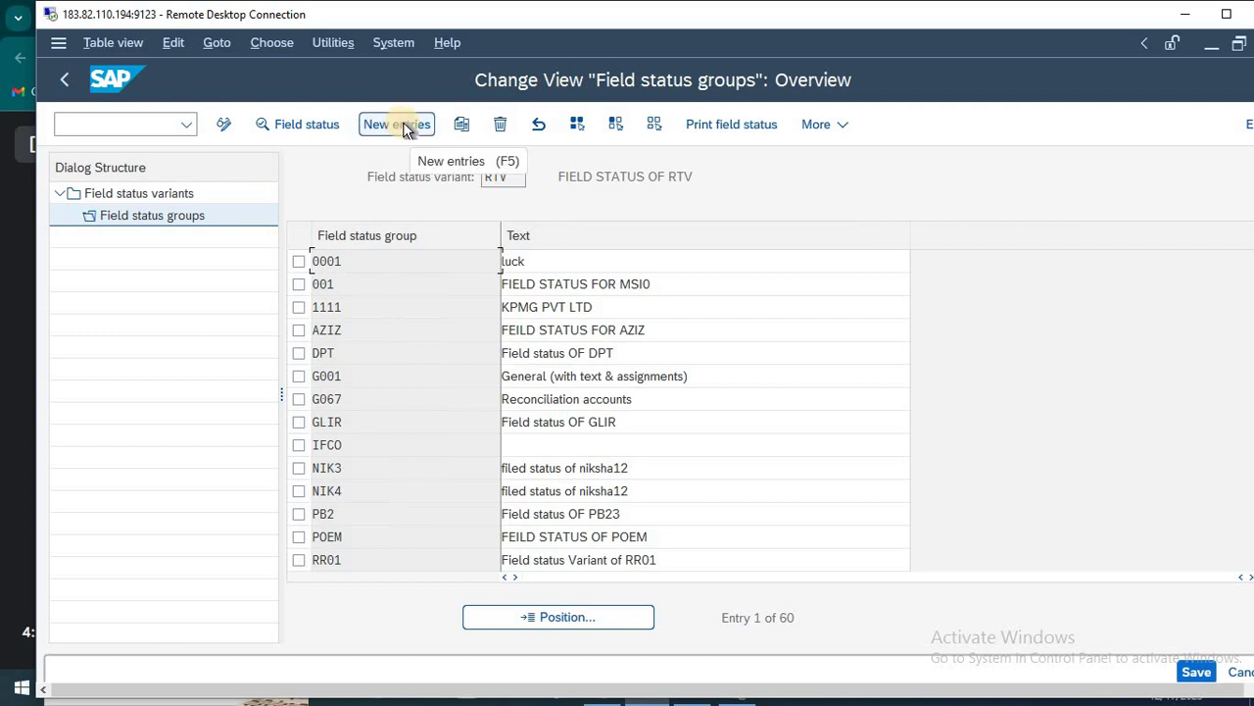
Step: Find field status group YB01 within variant RTV and open its field status overview
left_click(547, 620)
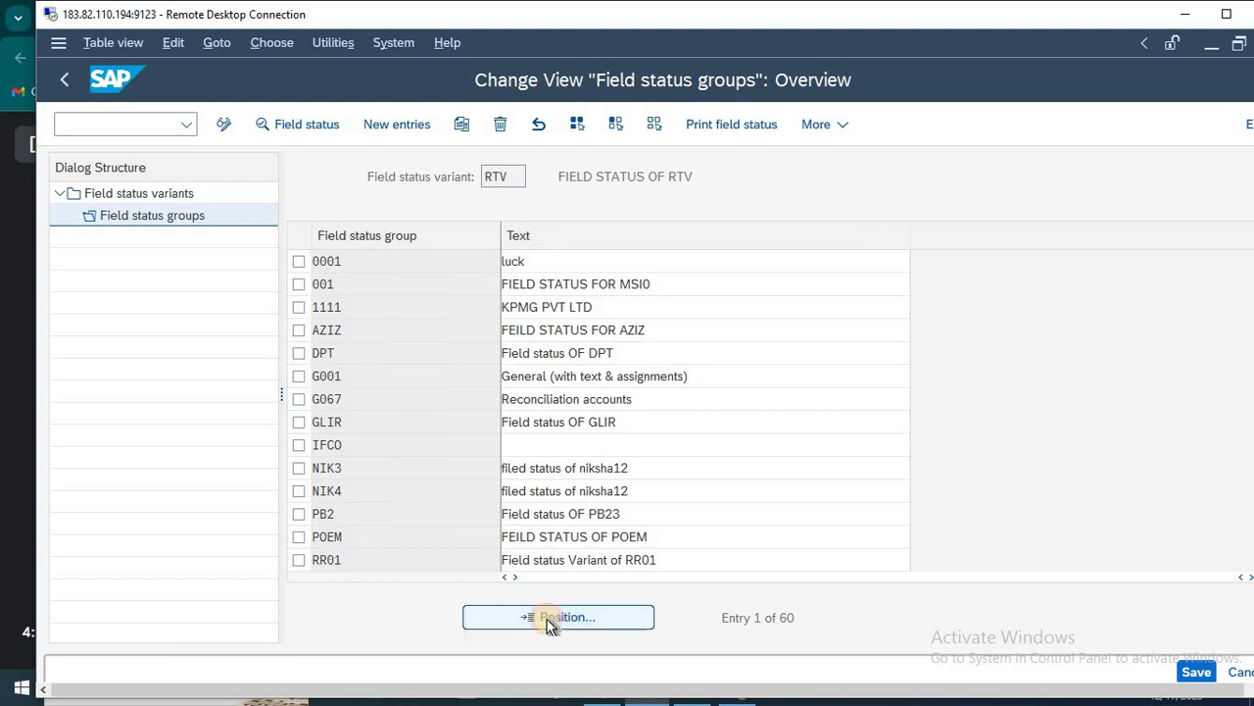
type("YB01")
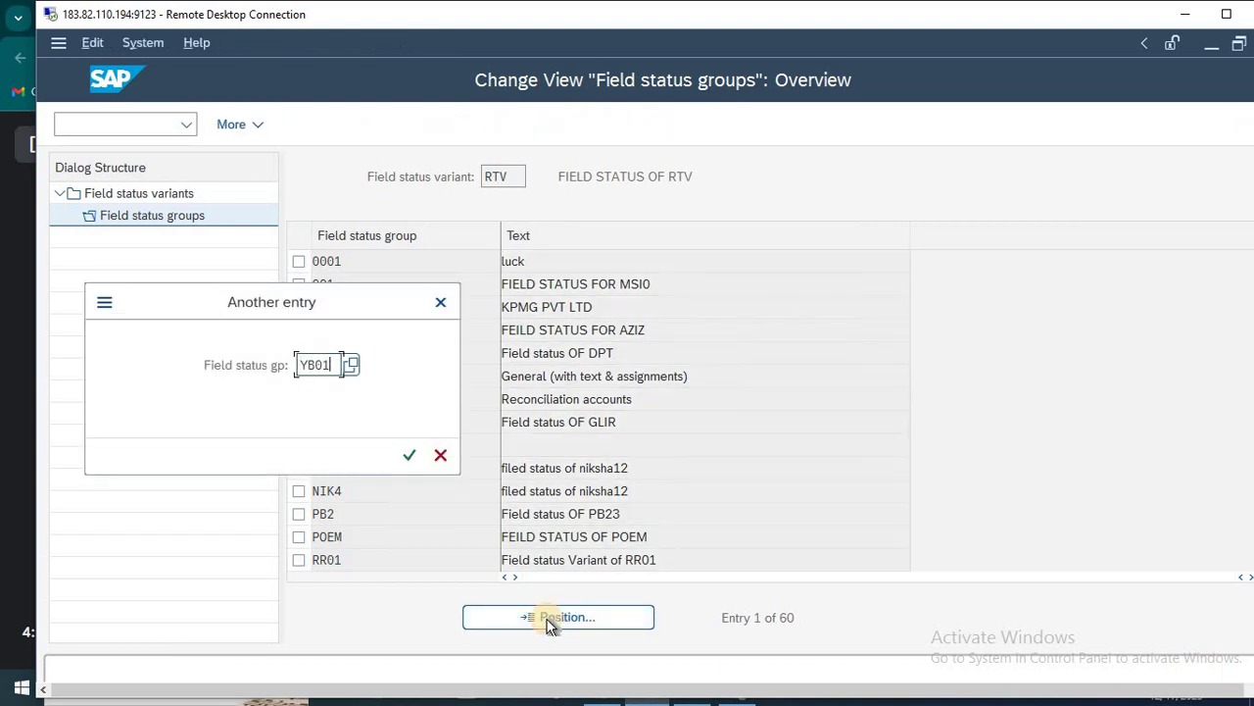
key("Return")
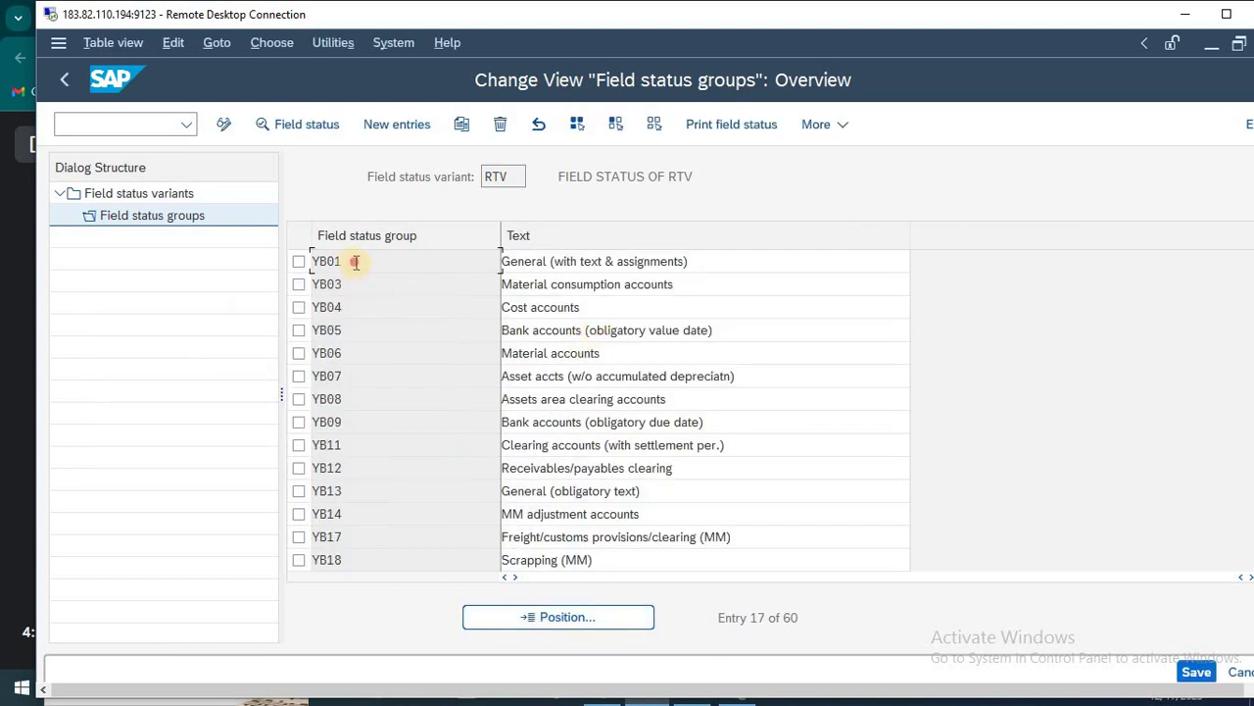
left_click_drag(359, 268, 253, 274)
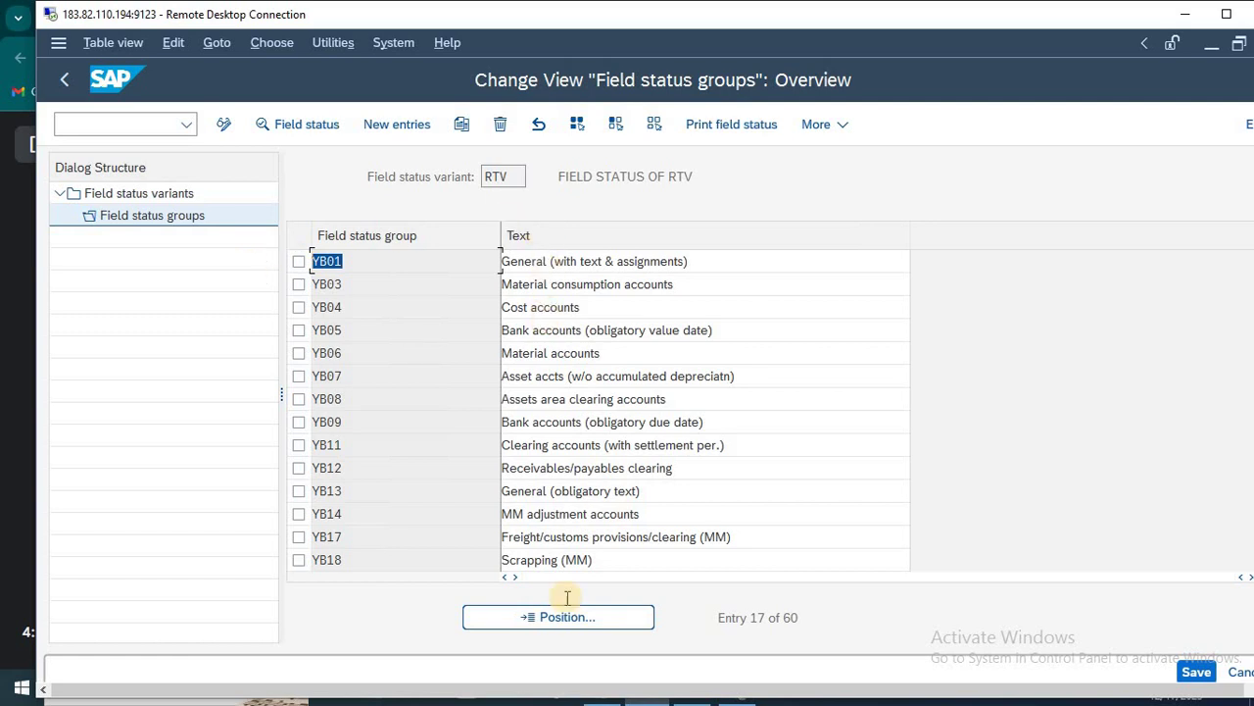
left_click(559, 262)
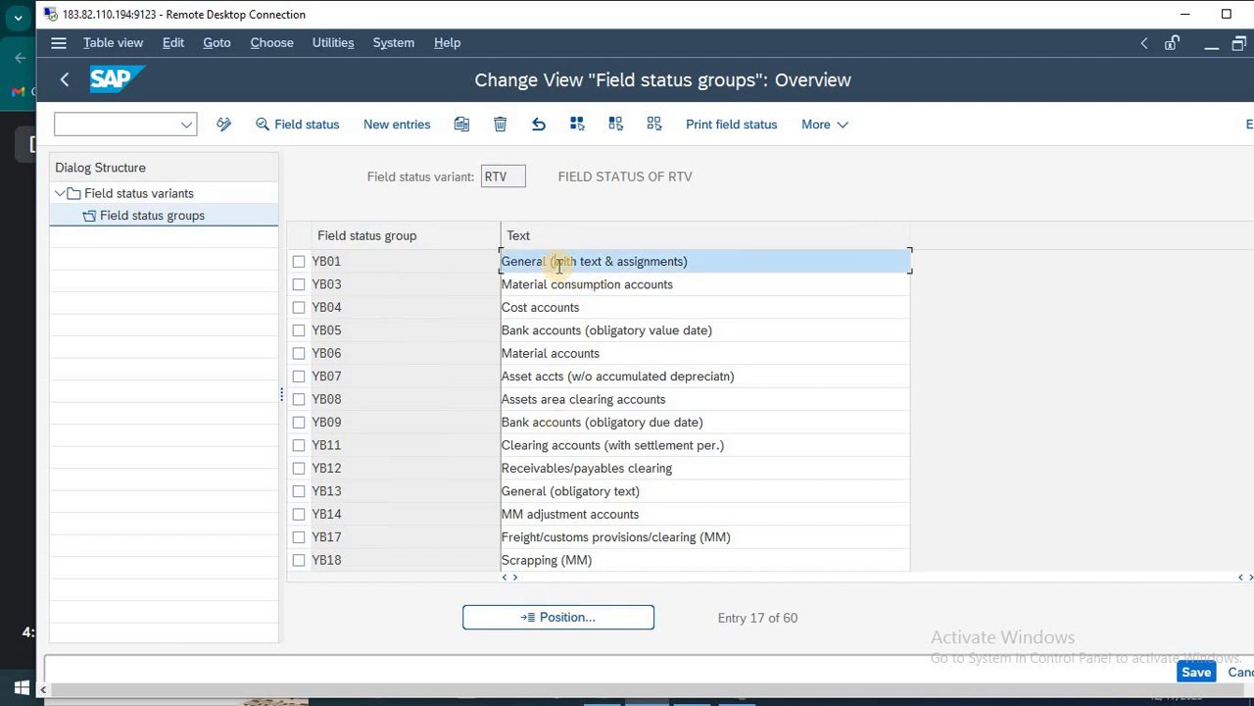
double_click(560, 261)
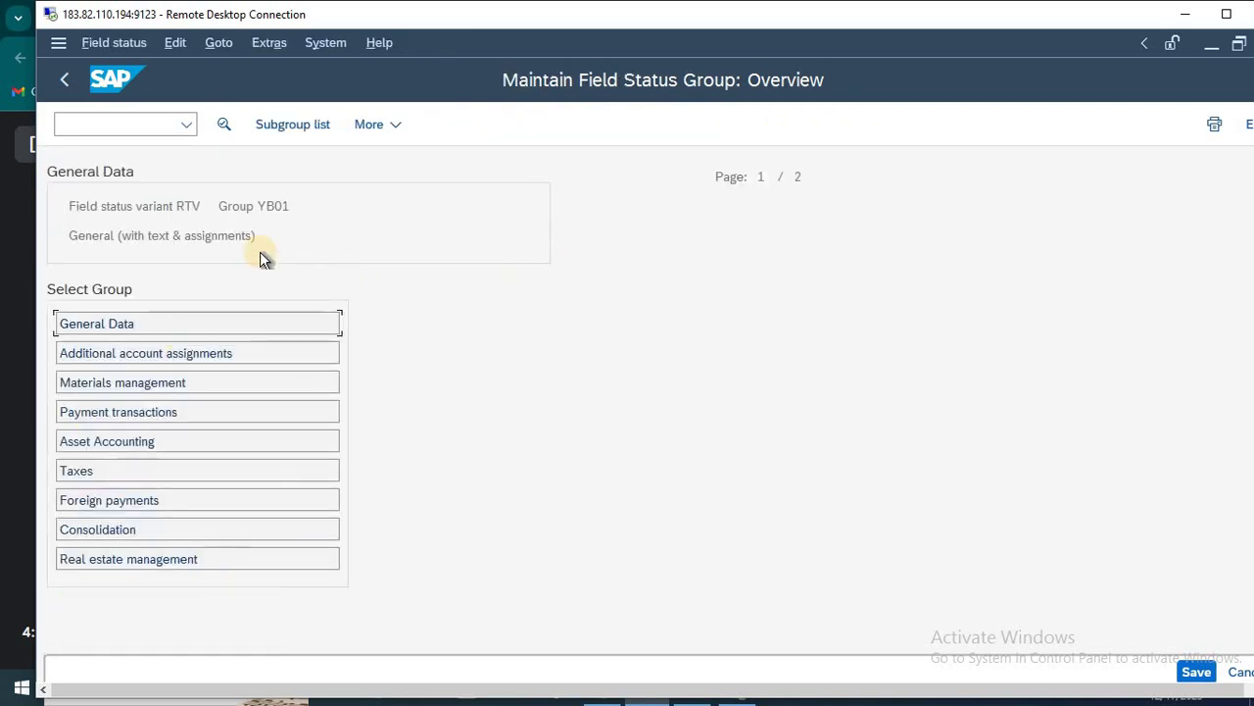
Step: In YB01's General Data, try Suppress and Req. Entry for Assignment number, restore Opt. entry and return to the group overview
left_click(136, 323)
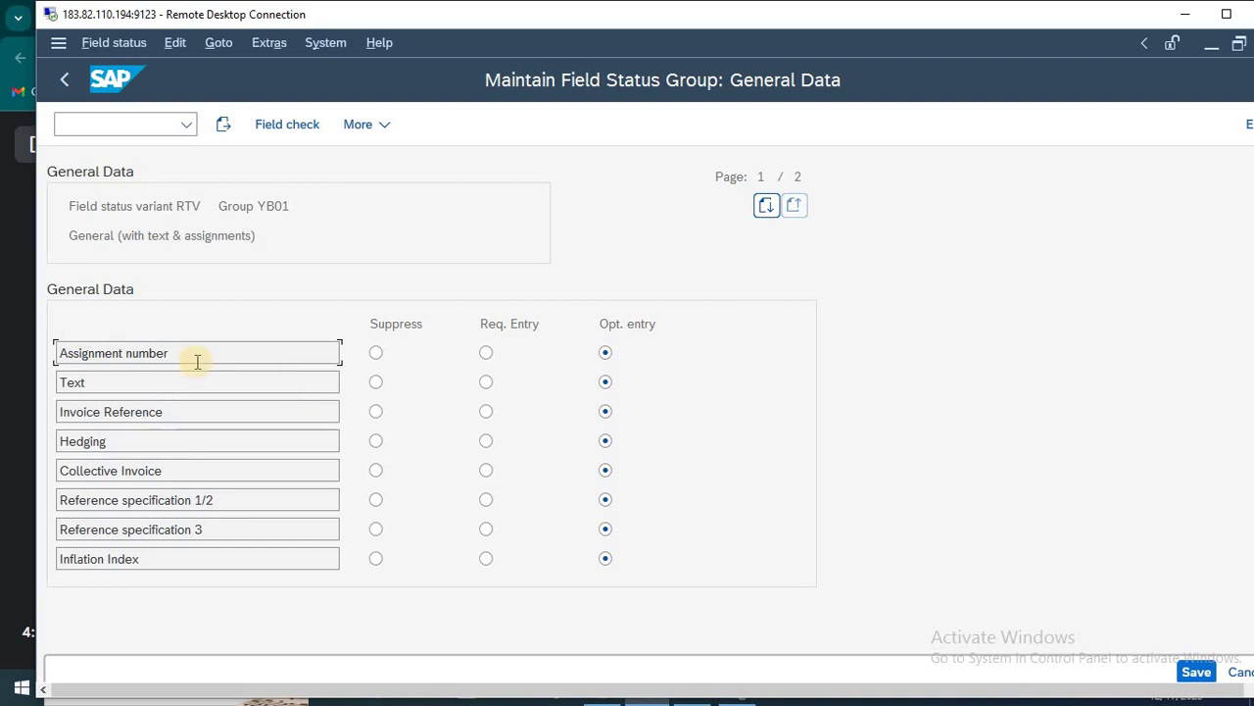
left_click(375, 353)
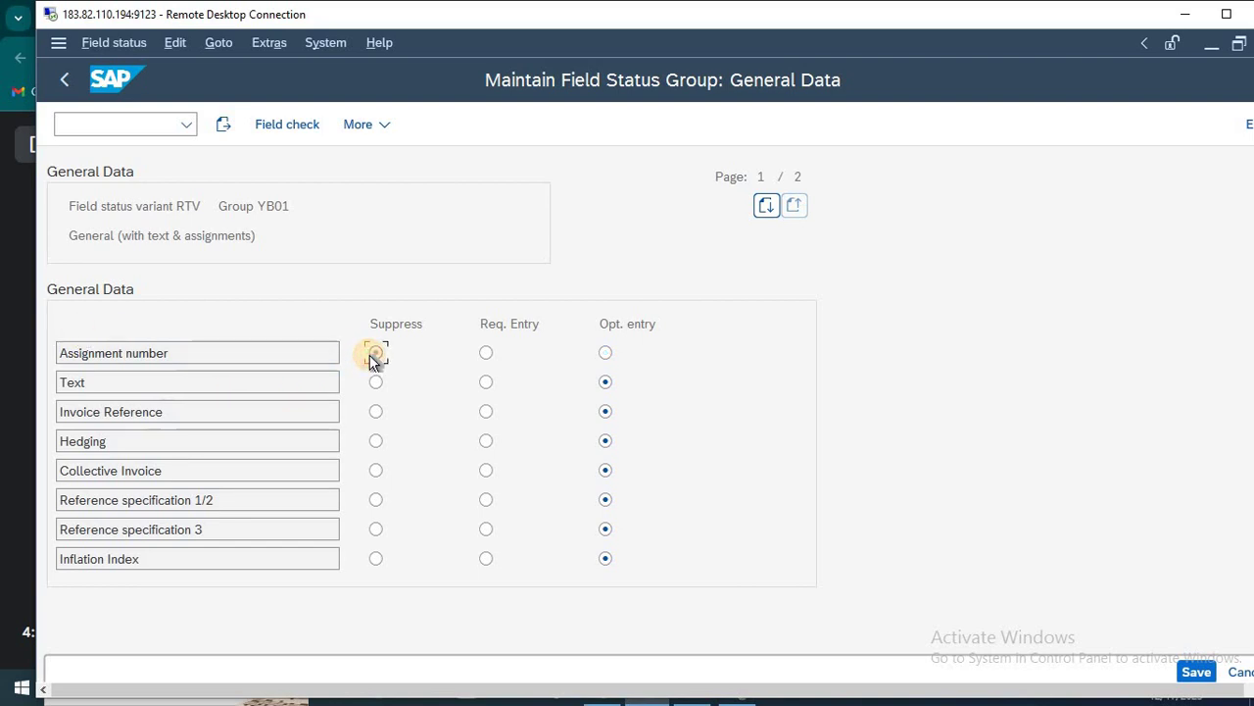
left_click(486, 355)
left_click(607, 354)
key("F3")
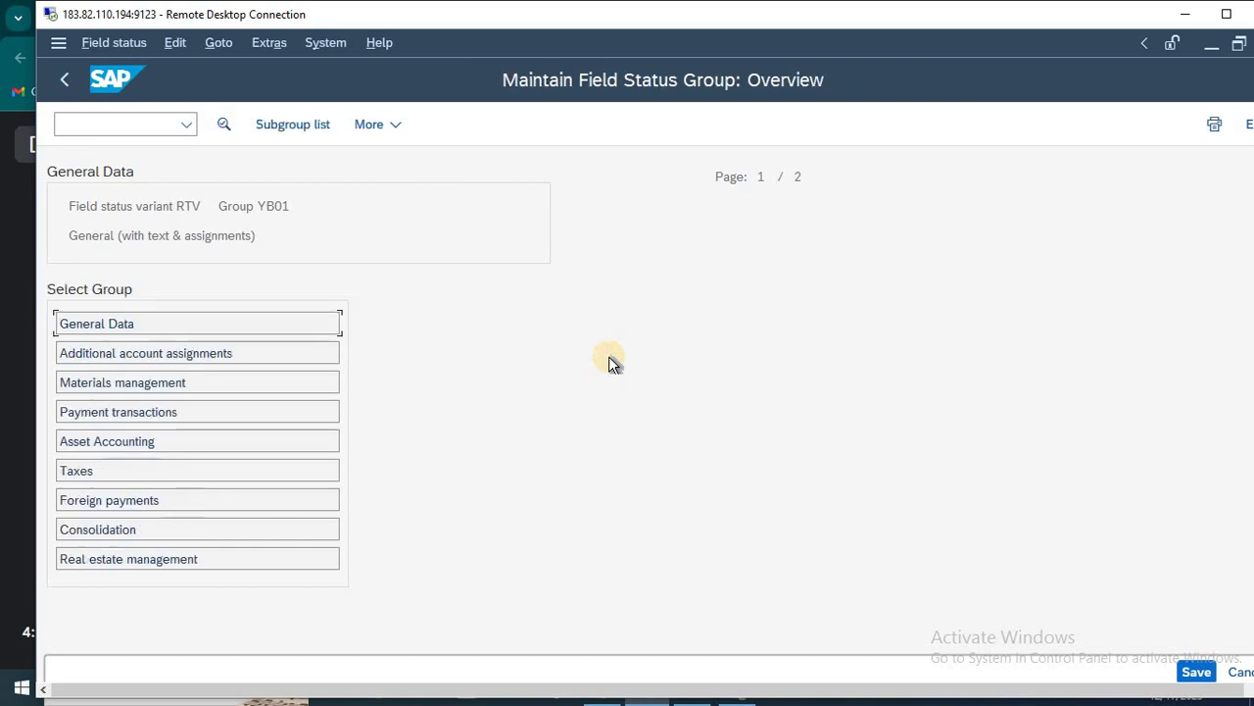
Step: Examine the field statuses for YB01's Additional account assignments and leave the maintenance for the SAP Easy Access screen
double_click(196, 355)
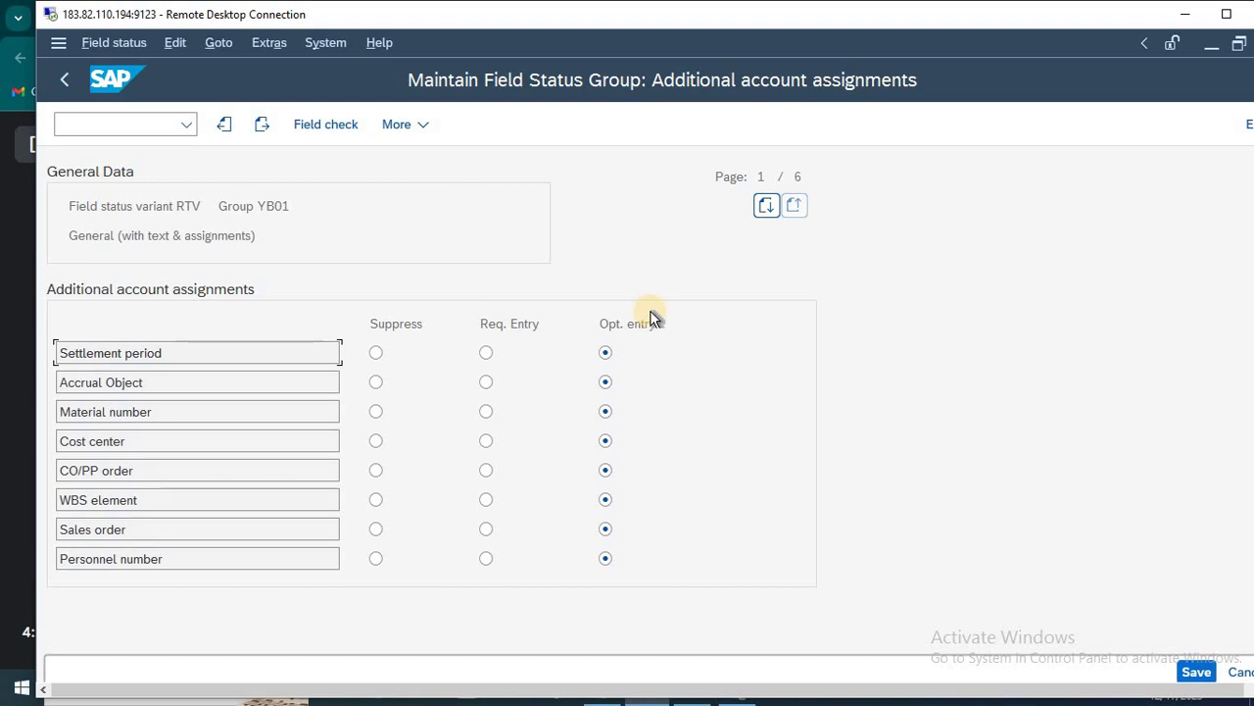
key("F3")
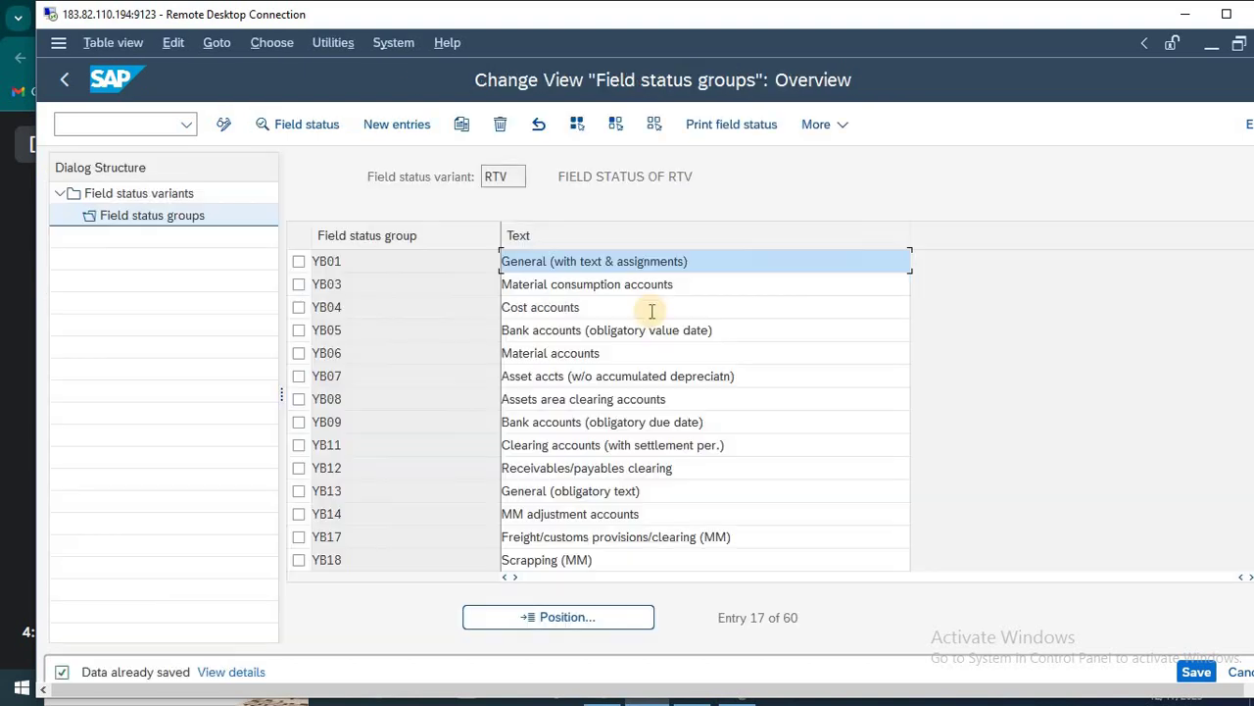
key("F3")
key("F3")
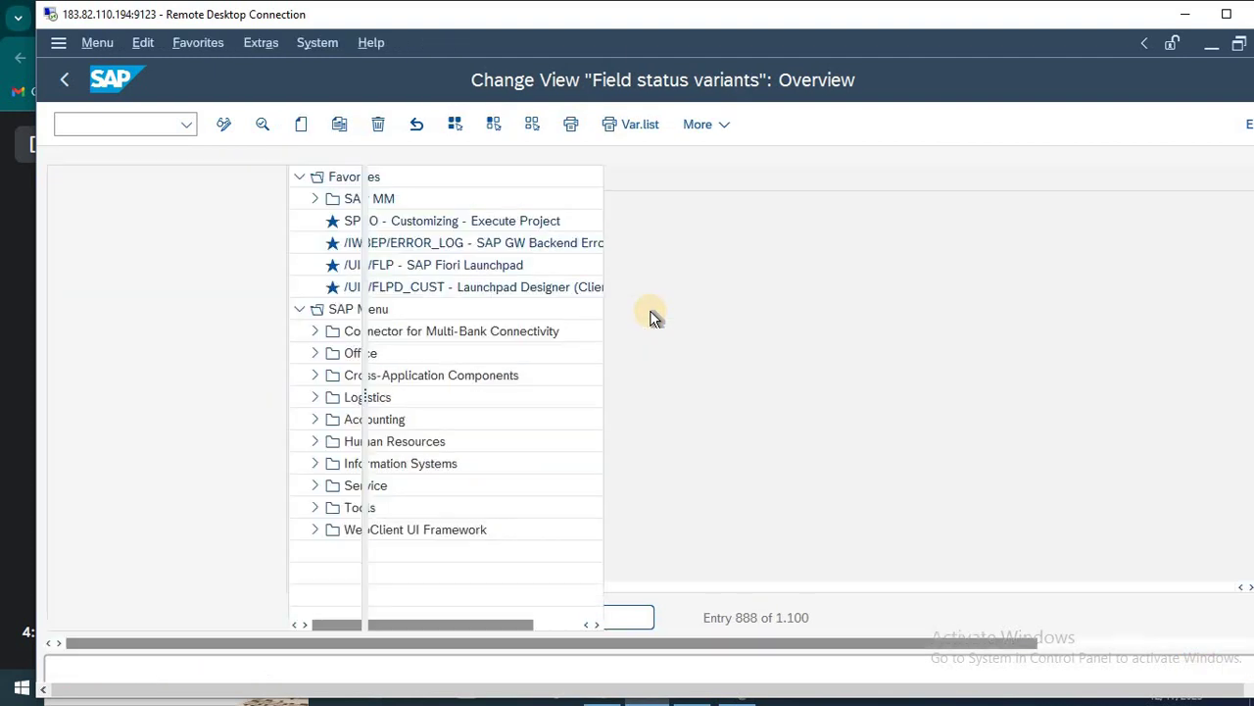
Step: Check the OBC5 line in the Notepad notes and run transaction OBC5 in SAP
left_click(460, 343)
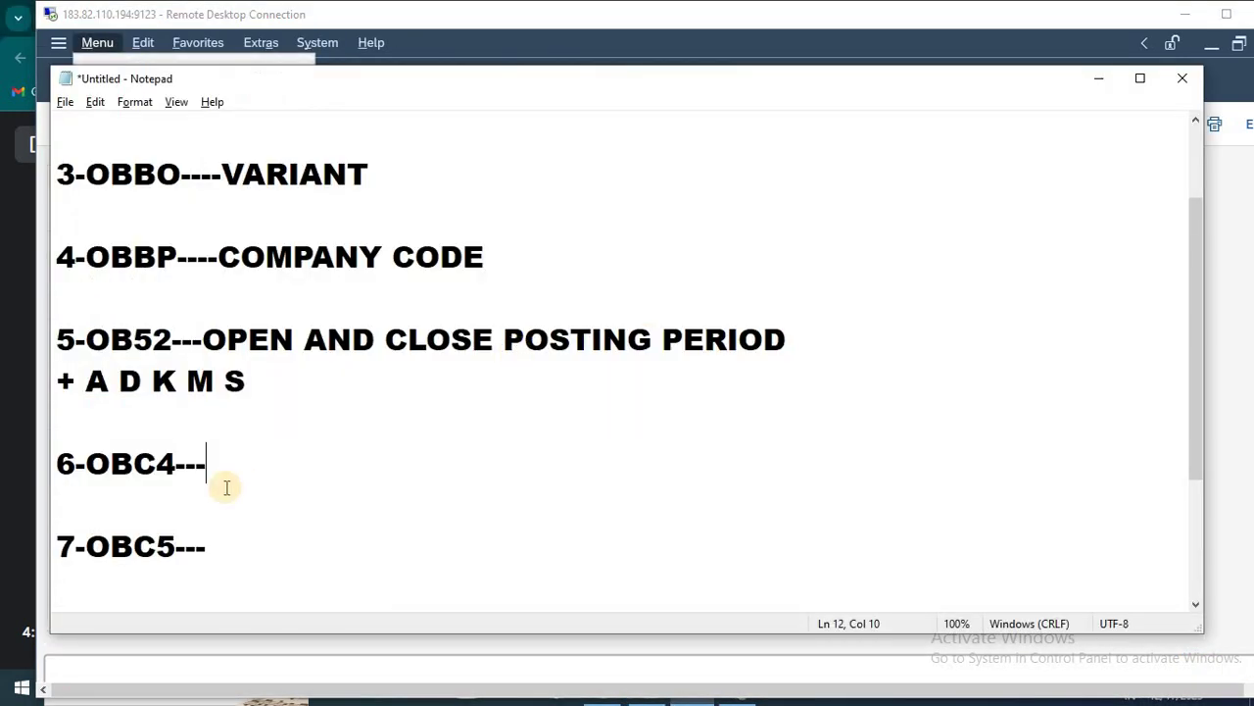
left_click(230, 538)
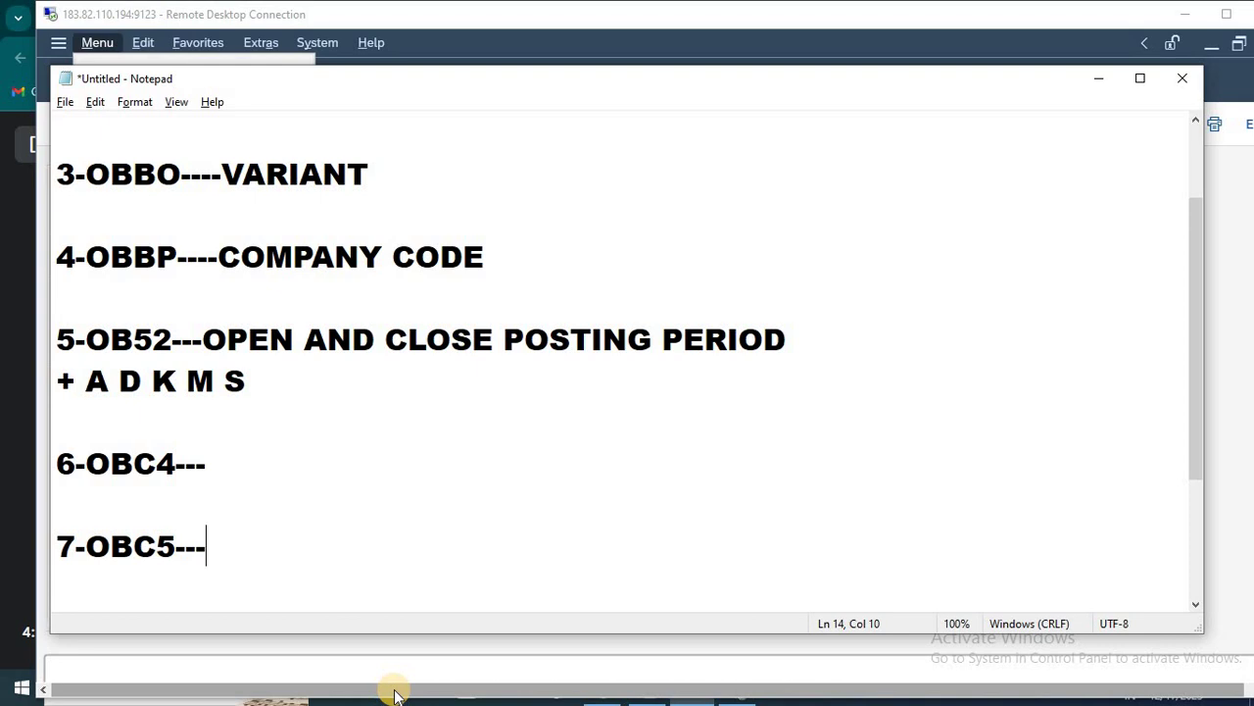
key("alt+Tab")
type("OBC5")
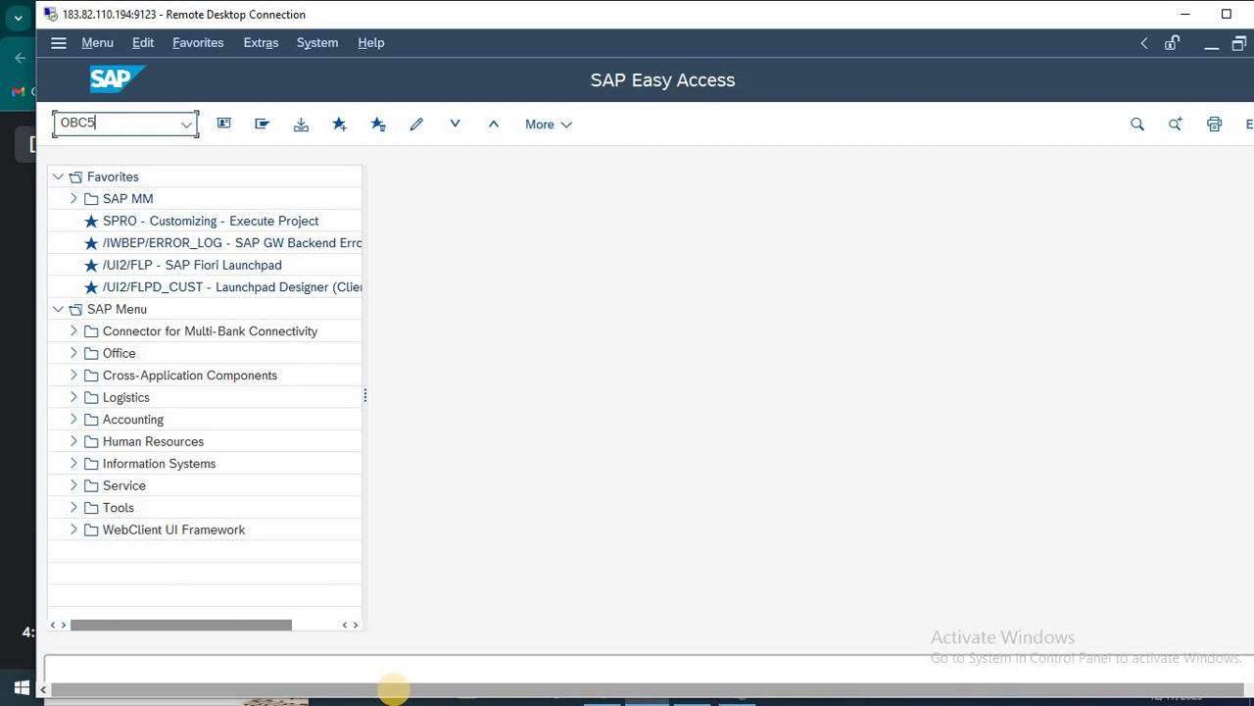
key("Return")
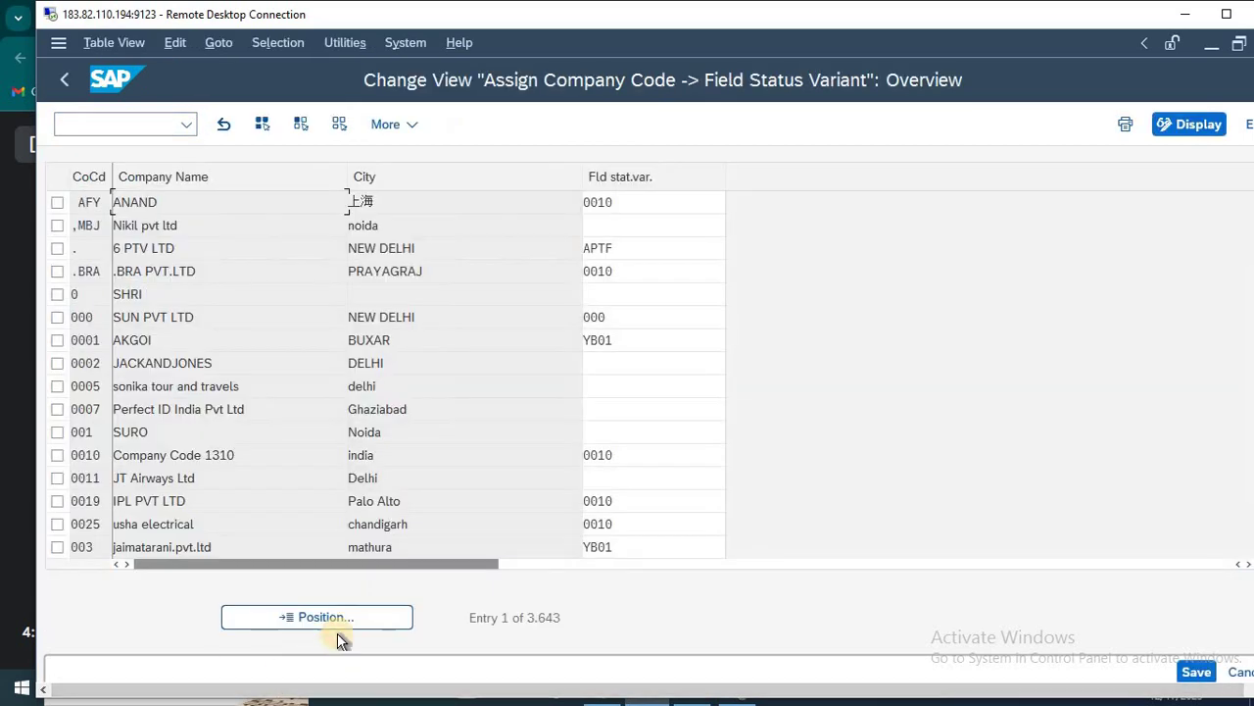
Step: Assign field status variant RTV to company code RTV and save it under the proposed customizing request
left_click(339, 619)
type("RTV")
key("Return")
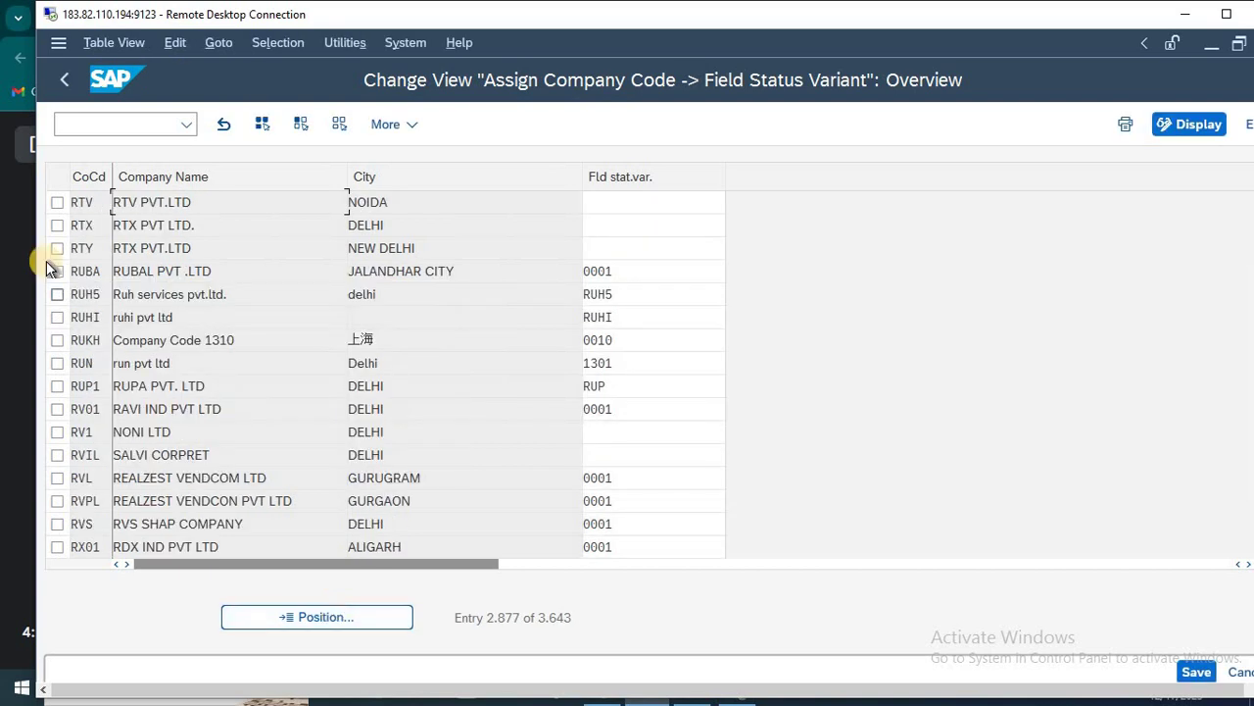
left_click(623, 198)
type("RTV")
key("ctrl+s")
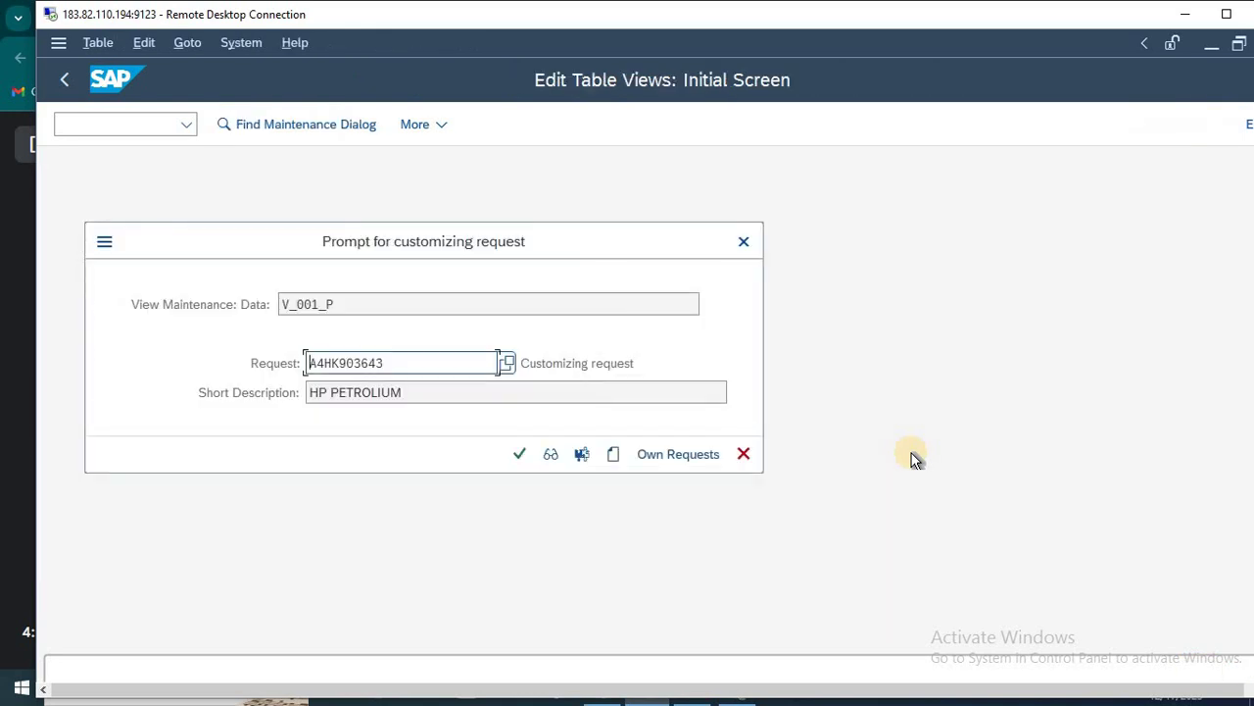
key("Return")
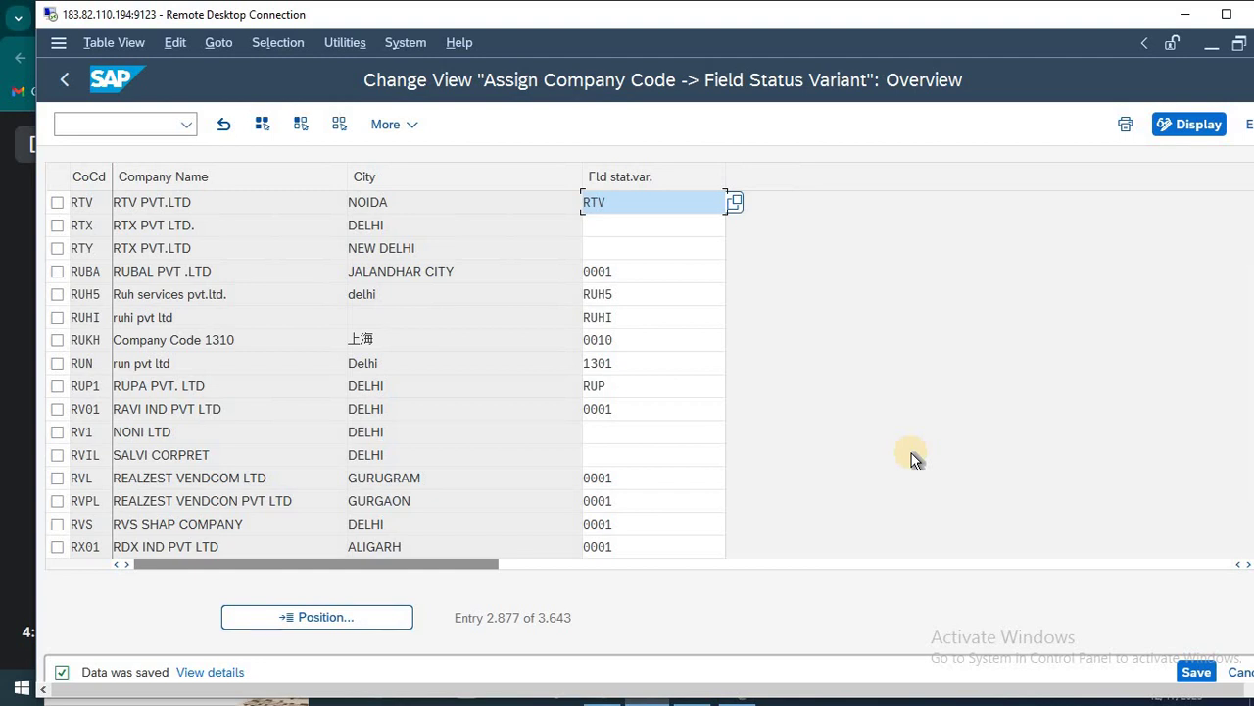
Step: Leave the field status variant assignment, switch to the Notepad notes and start a new entry line below 7-OBC5
key("F3")
key("alt+Tab")
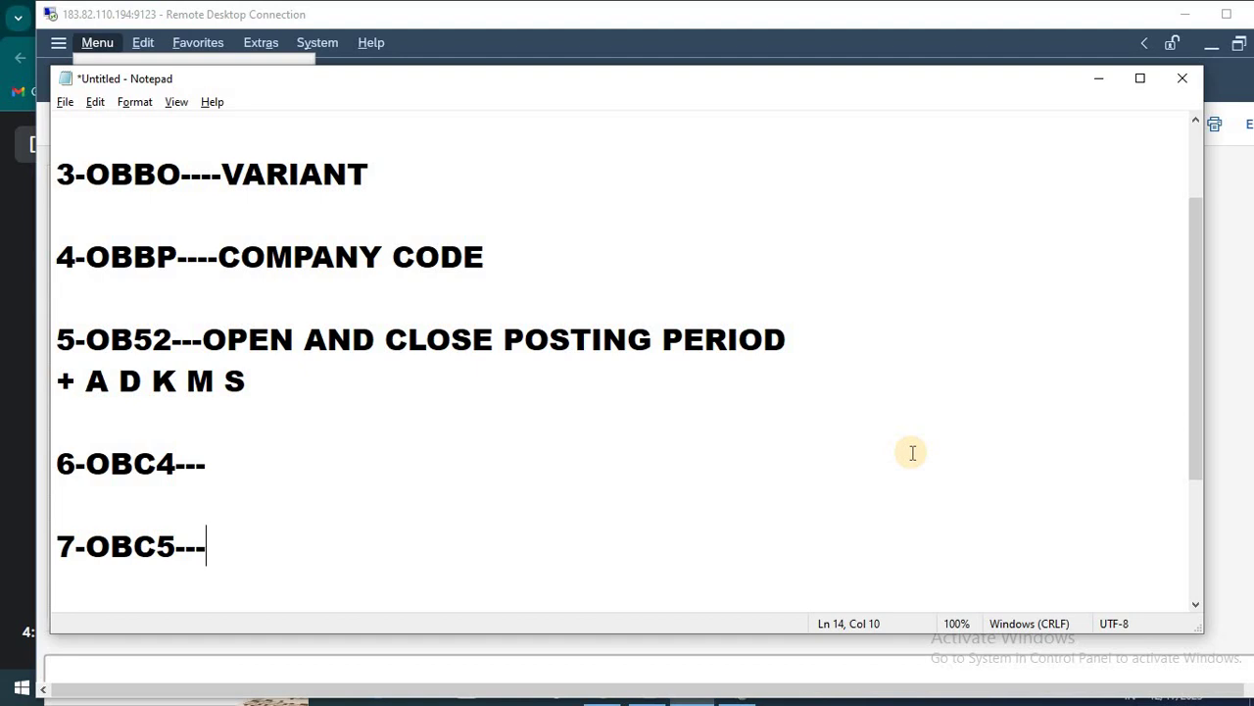
key("Return")
key("Return")
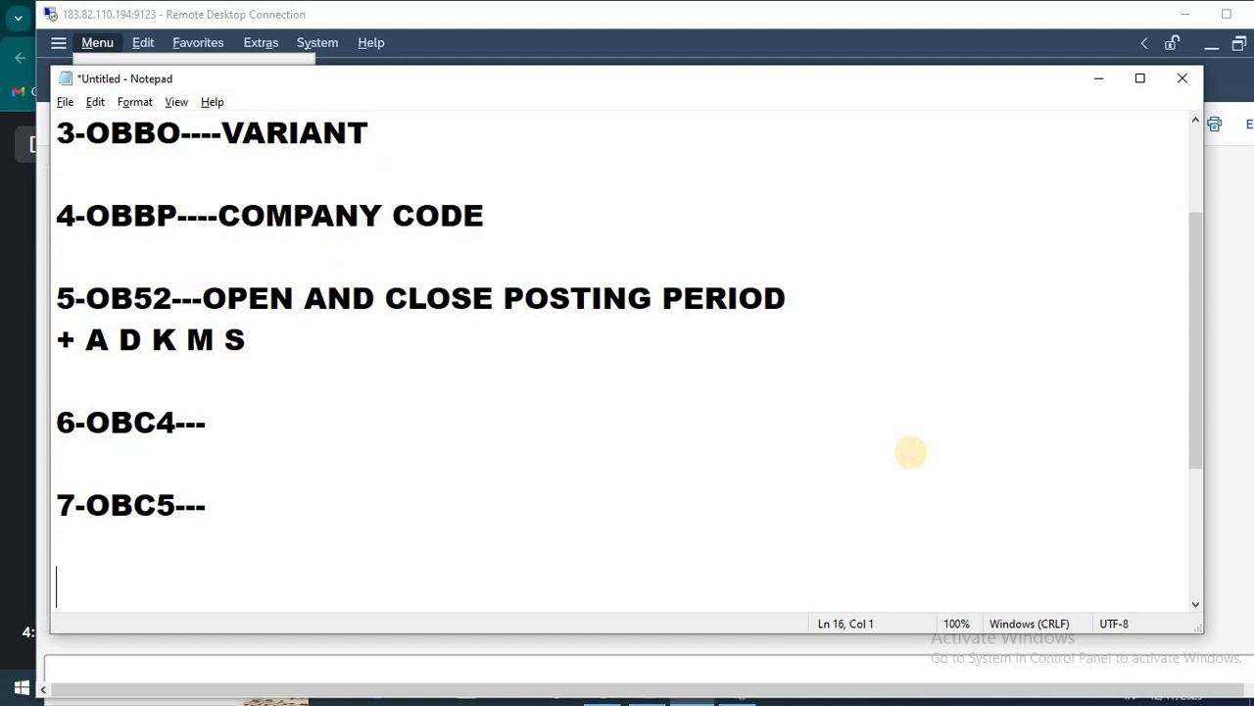
scroll(910, 451, "down", 1)
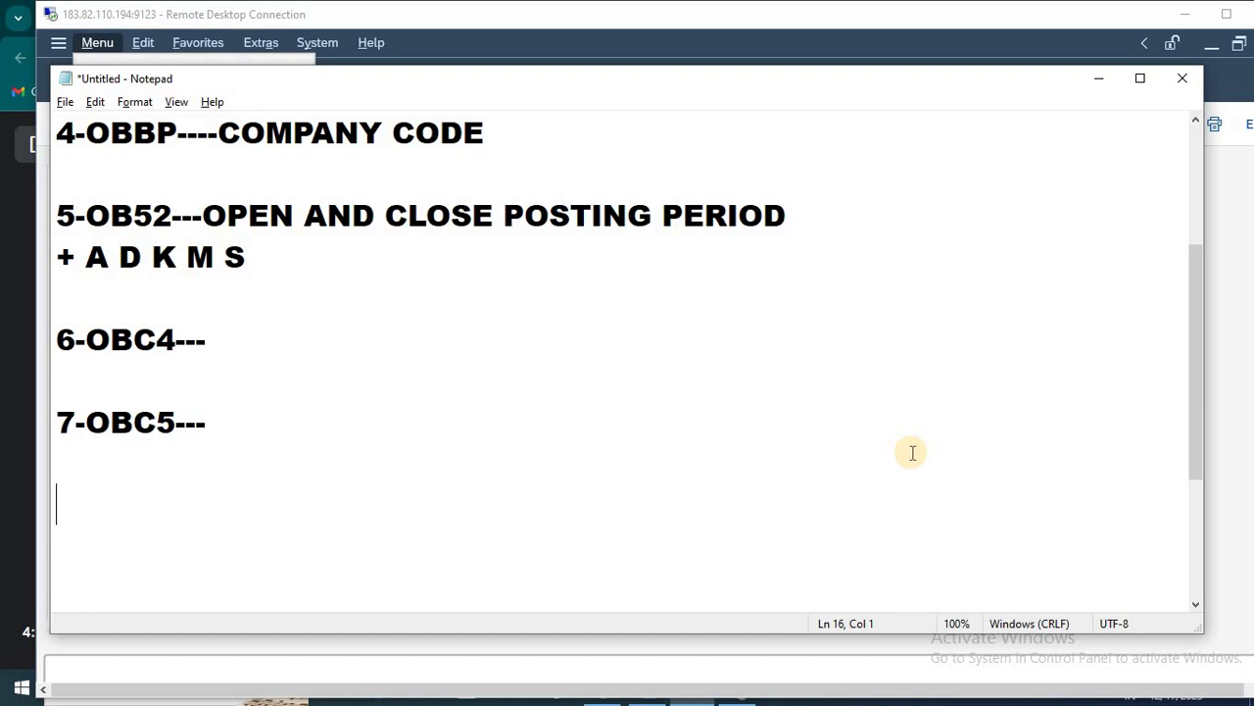
Step: Review the configuration steps listed in the Notepad notes from OB29 to OBC5
key("Up")
key("Up")
key("Up")
key("Up")
key("Up")
key("Up")
key("Up")
key("Up")
key("Up")
key("Up")
key("Up")
key("Up")
key("Up")
key("Up")
key("Up")
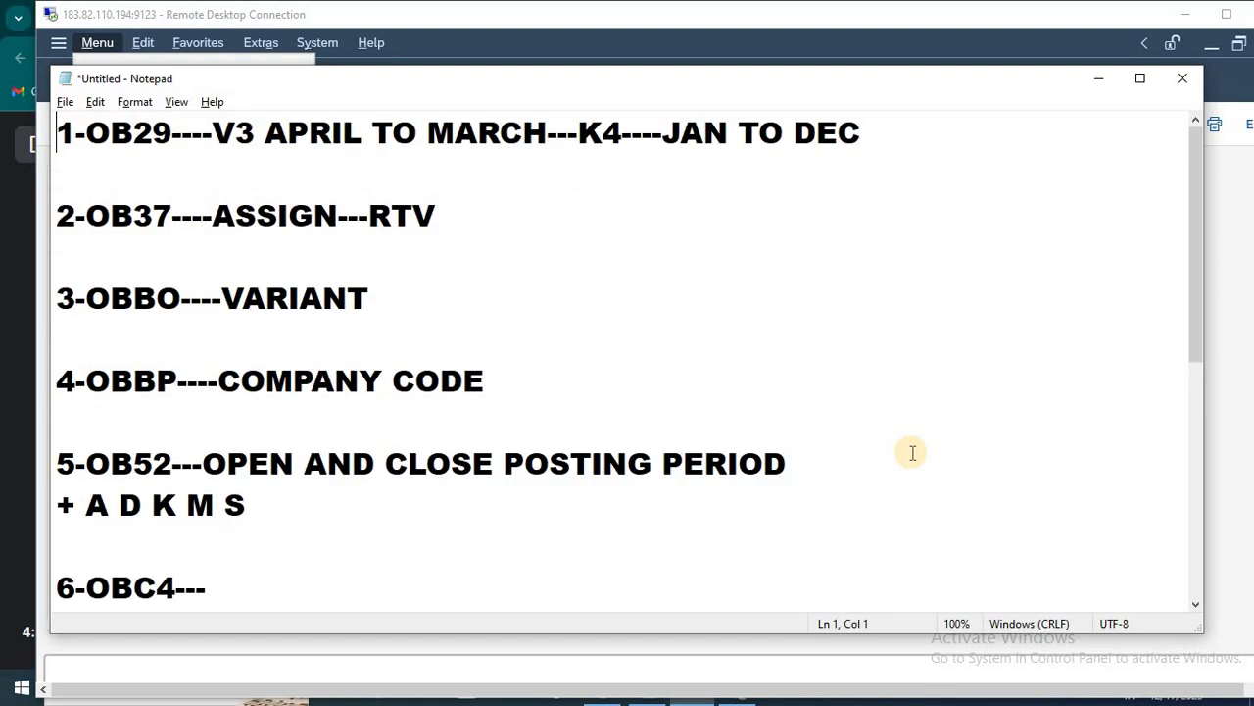
key("Down")
key("Down")
key("Down")
key("Down")
key("Down")
key("Down")
key("Down")
key("Down")
key("Down")
key("Down")
key("Down")
key("Down")
key("Down")
key("Down")
key("Down")
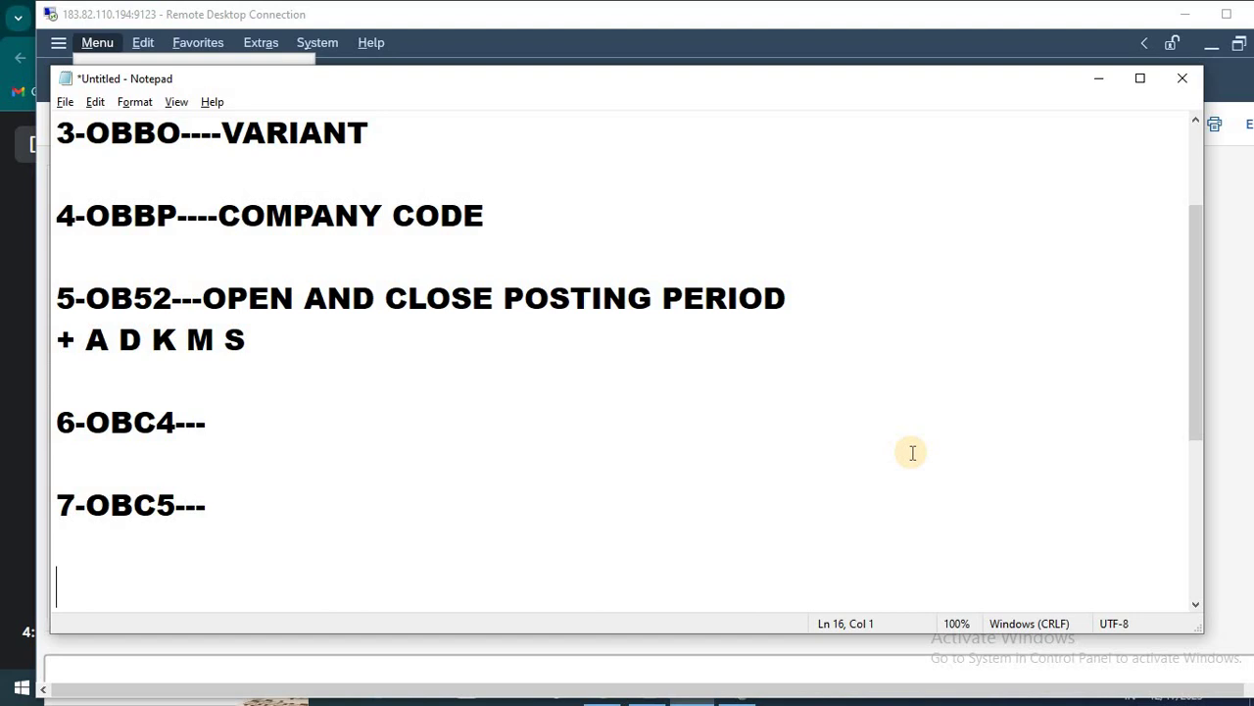
key("Up")
key("Up")
key("ctrl+Home")
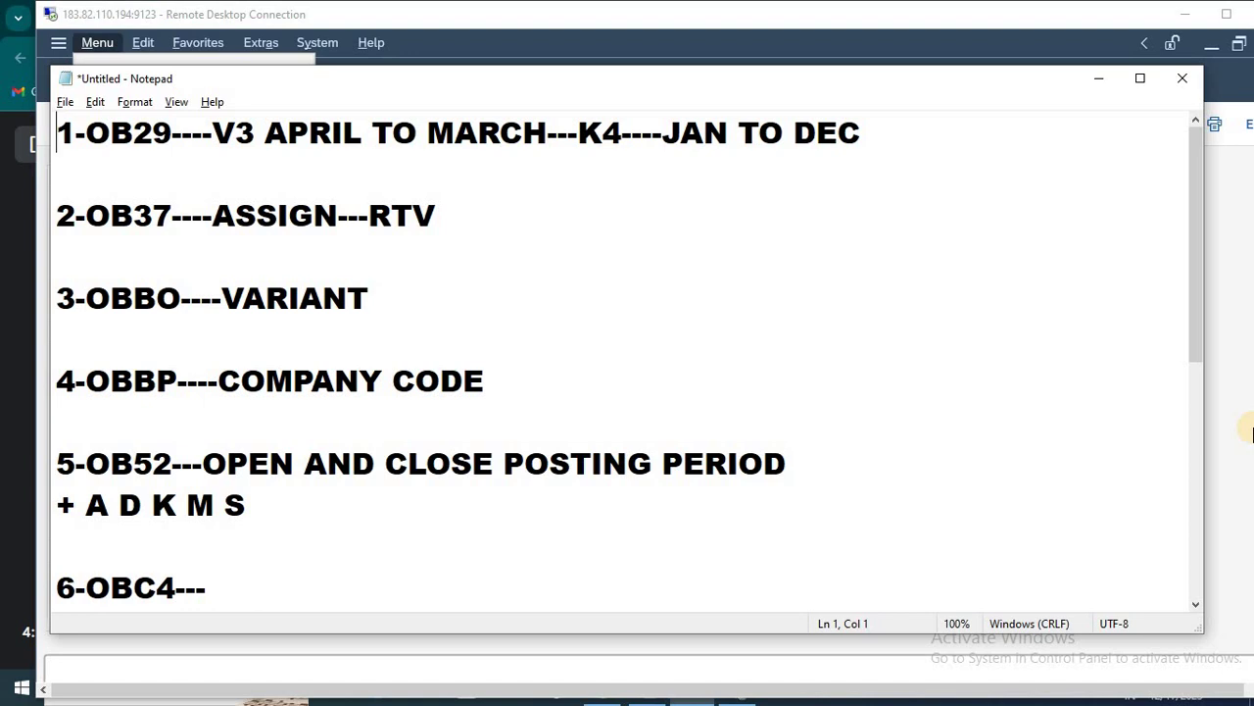
key("Down")
key("Down")
key("Down")
key("Down")
key("Down")
key("Down")
key("Down")
key("Down")
key("Down")
key("Down")
key("Down")
key("Down")
key("Down")
key("Down")
key("Down")
key("Down")
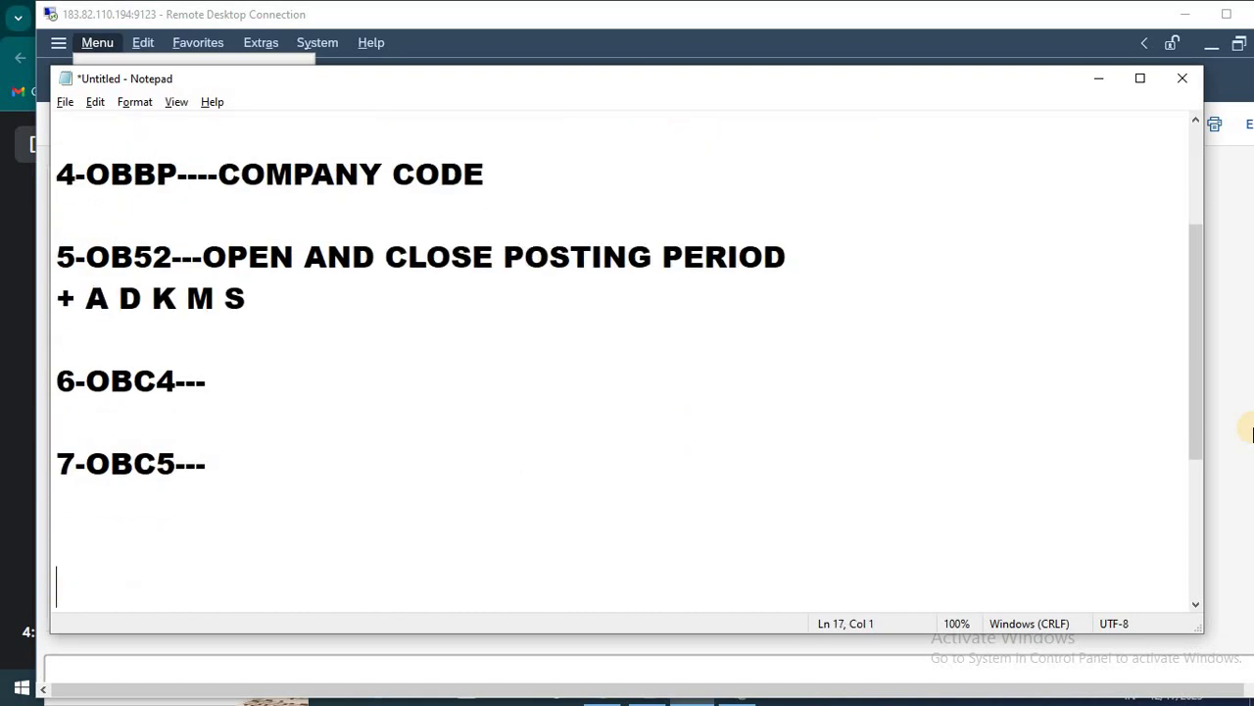
Step: Add the entries "8-OBA7---" and "9-OBH1" below the OBC5 line, separated by a blank line
key("Up")
type("8-")
type("OBA")
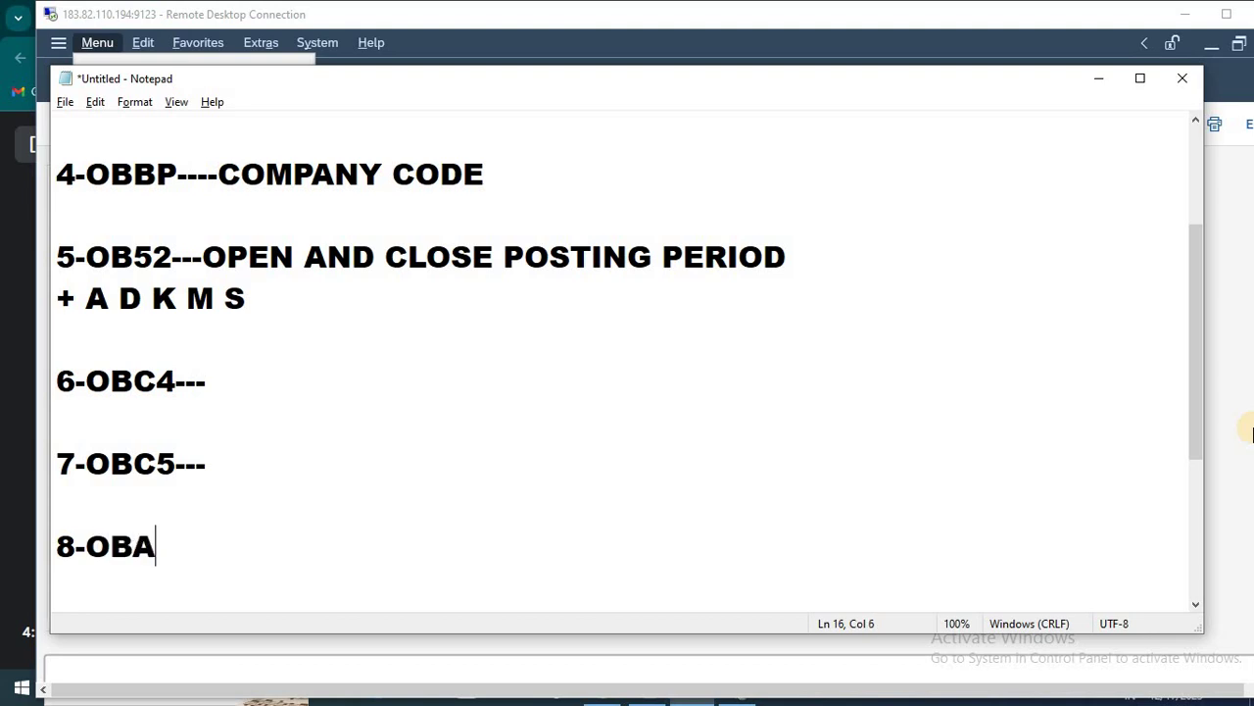
type("7---")
key("Return")
key("Return")
key("Return")
key("BackSpace")
type("9-")
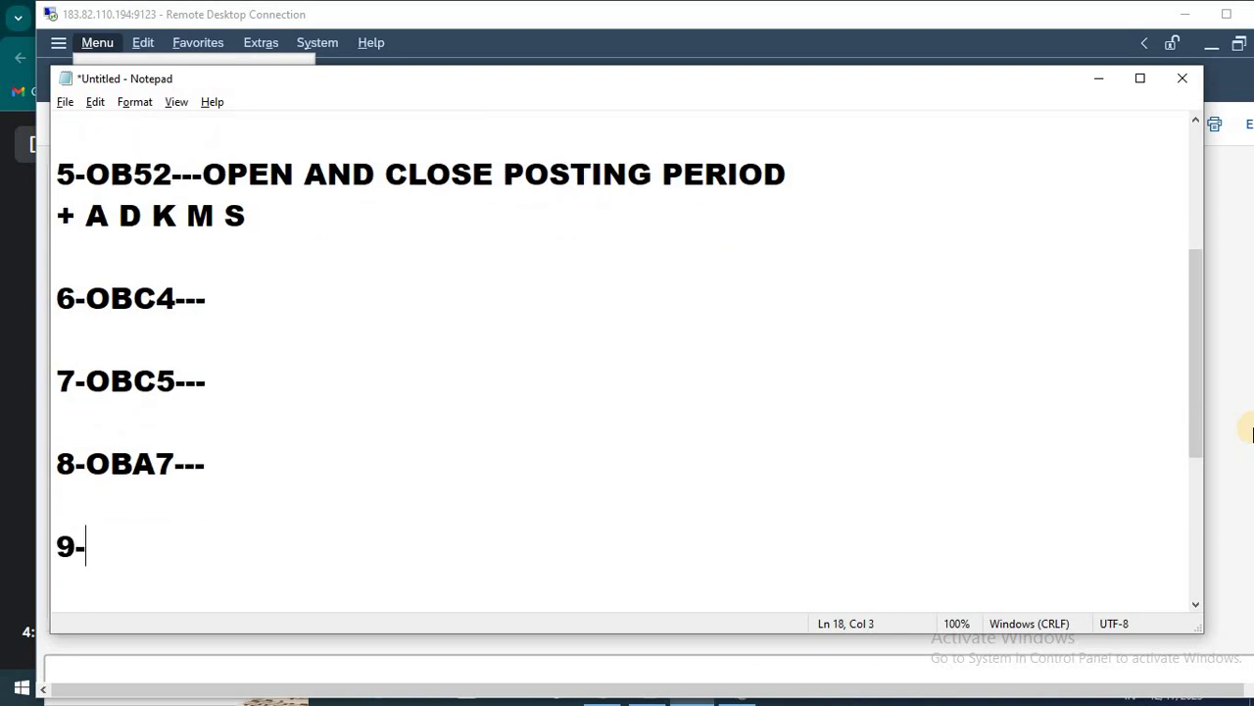
type("OBH1")
Step: Complete the 8-OBA7 line with the description "NUMBER RANGE"
key("Up")
key("Up")
key("Right")
key("Right")
key("Right")
key("Right")
key("Right")
key("Right")
key("Right")
key("Right")
key("Right")
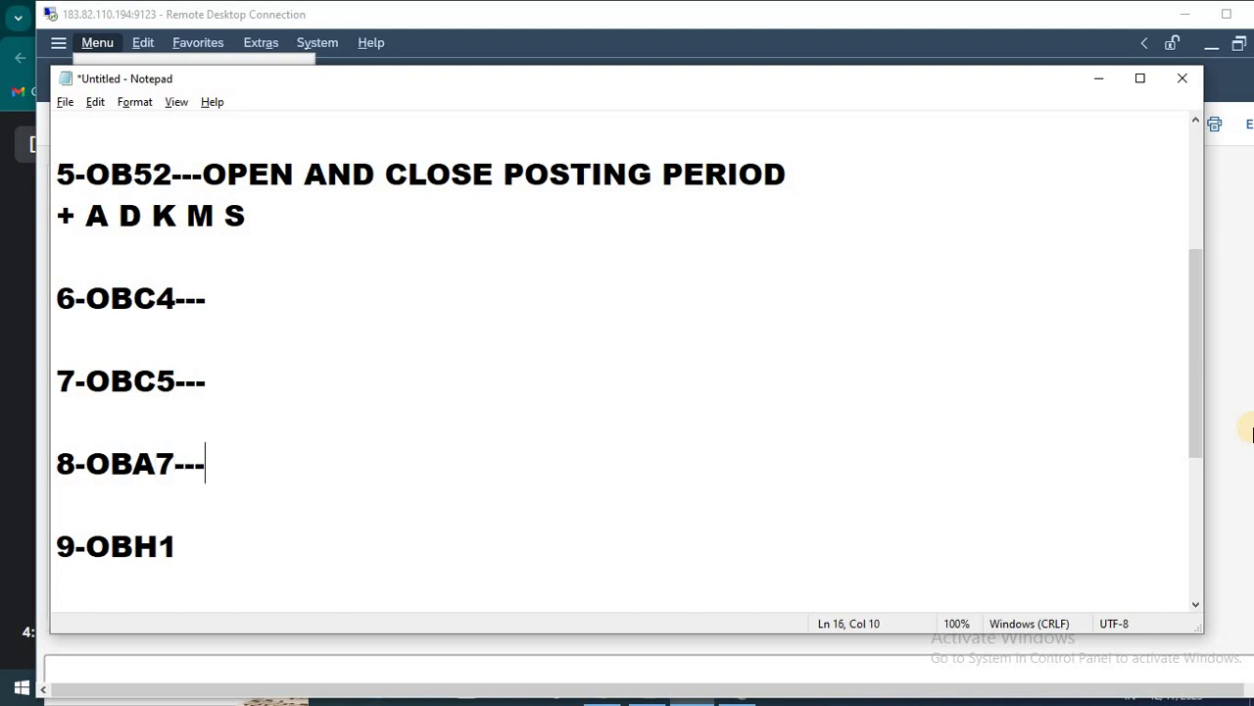
type("NUMBER RANGE")
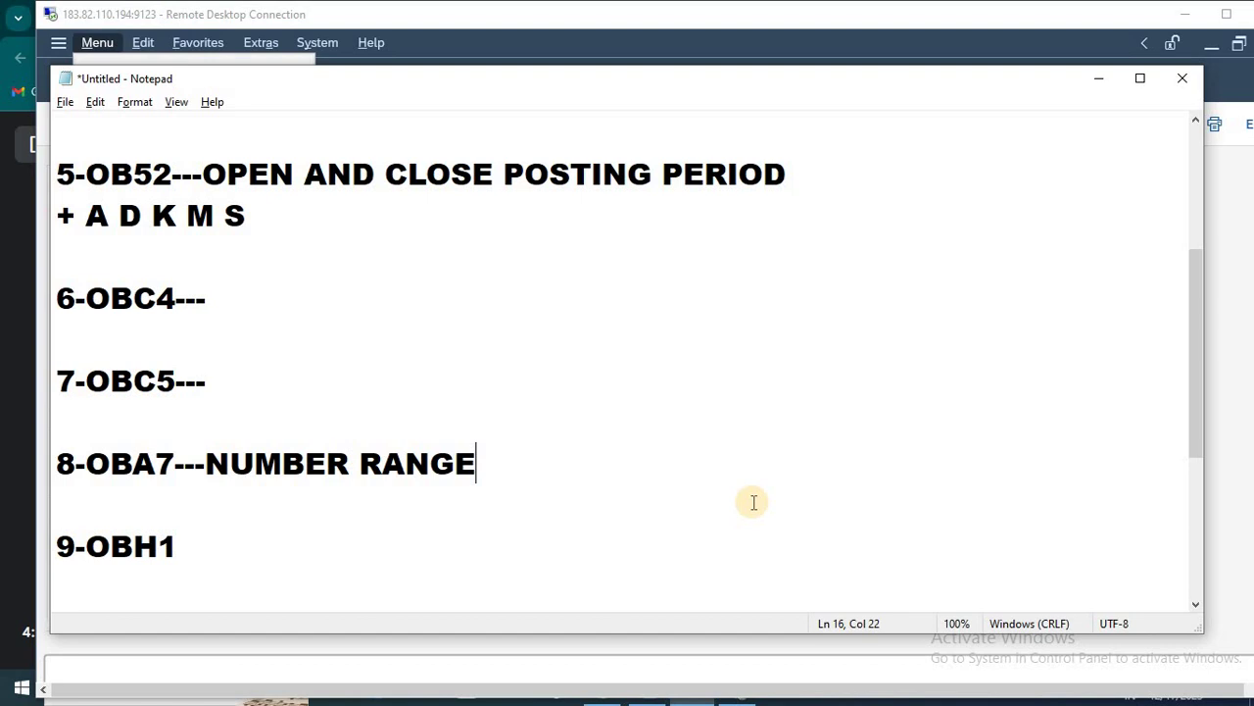
Step: Switch back to SAP, start transaction OBA7 and position the document types list on type SA
key("alt+Tab")
type("OBA7")
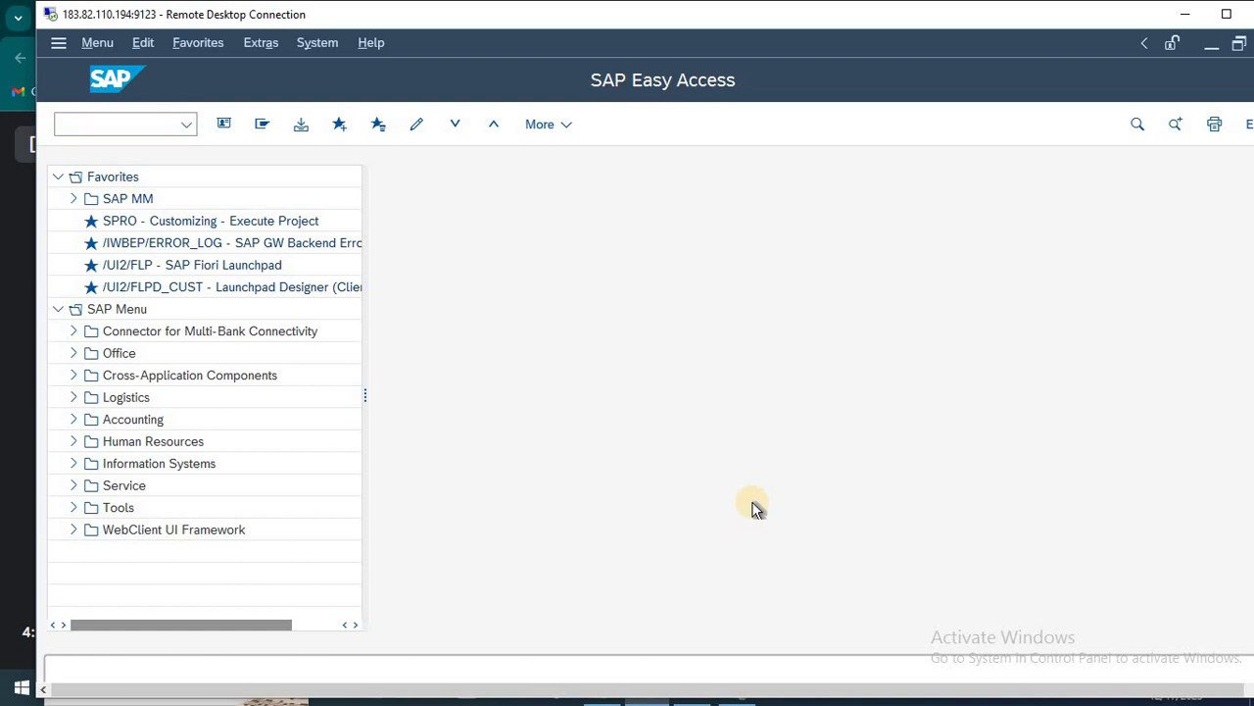
key("Return")
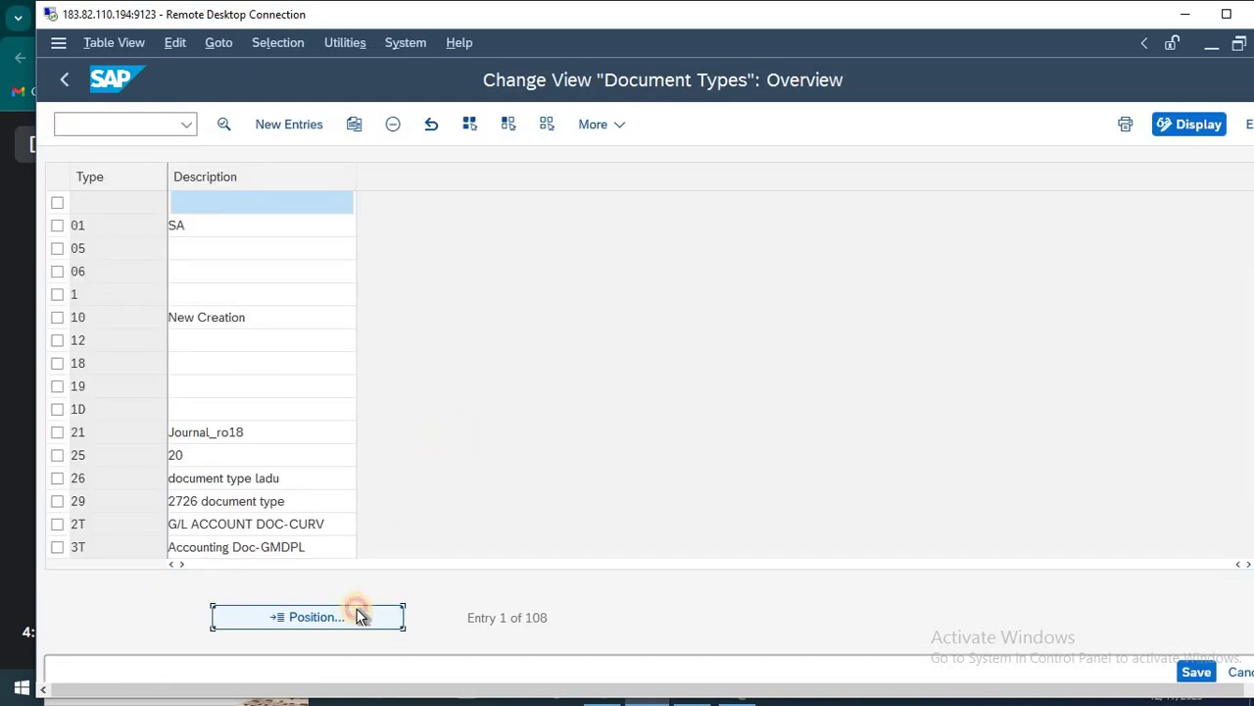
left_click(357, 616)
type("SA")
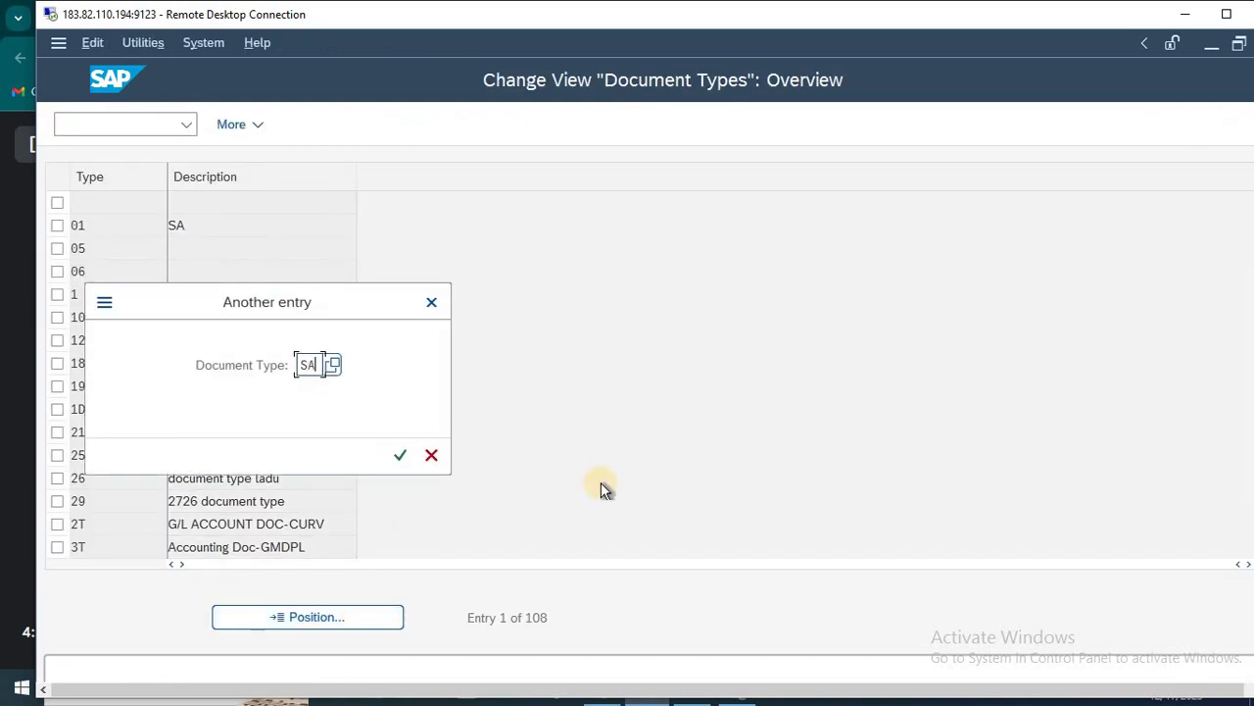
key("Return")
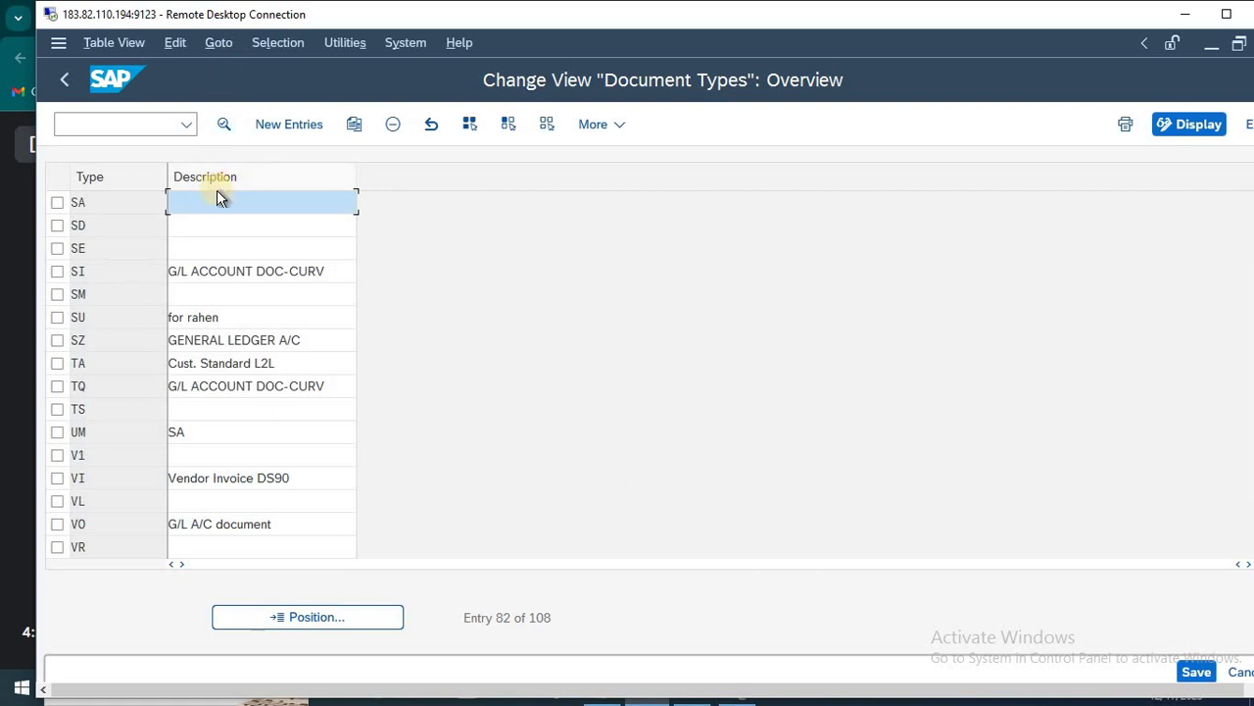
Step: Set the description of document type SA to "GENERAL DOCUMENT" and save the change
type("GENERAL DOCUMENT")
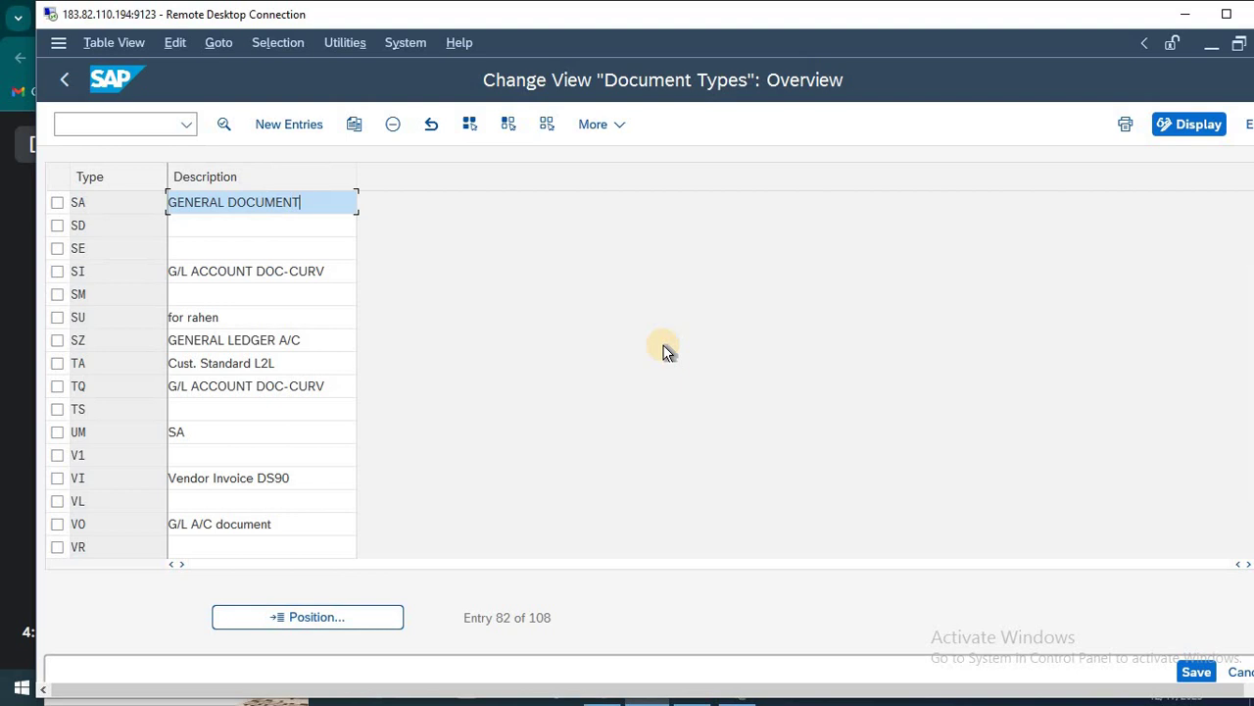
key("ctrl+s")
key("Return")
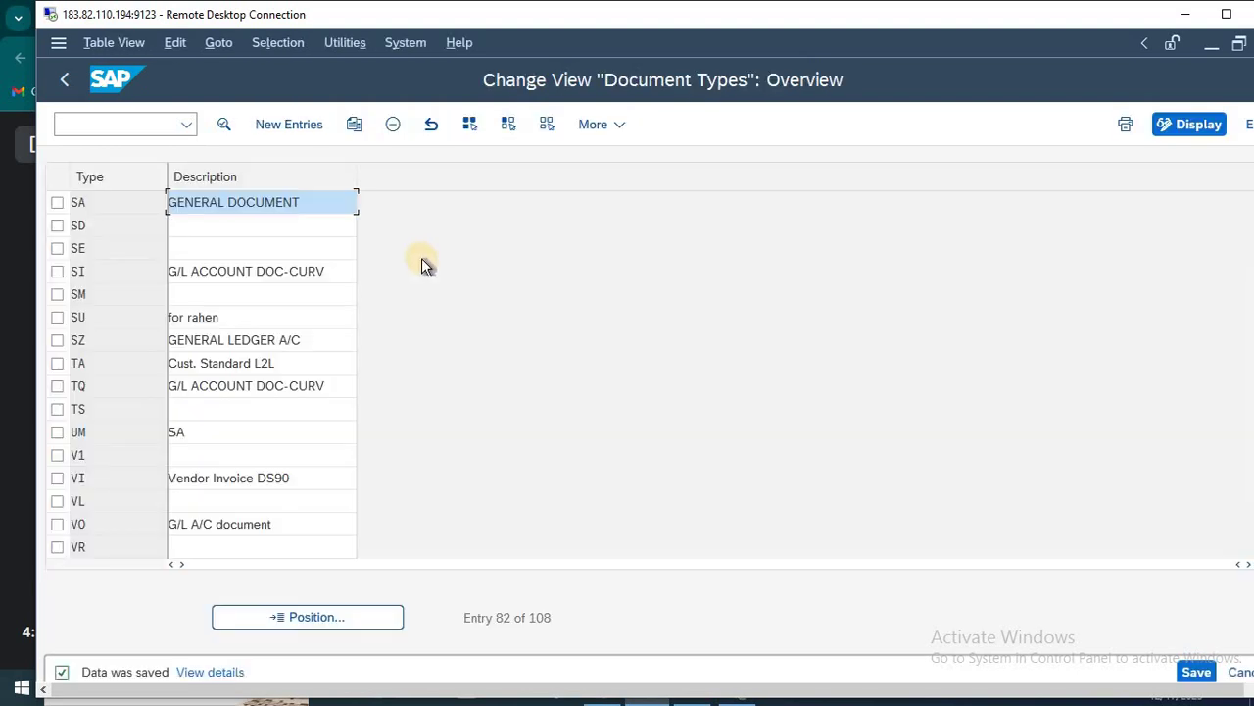
Step: Open the details of document type SA and bring up its number range intervals for company code RTV in edit mode
double_click(252, 203)
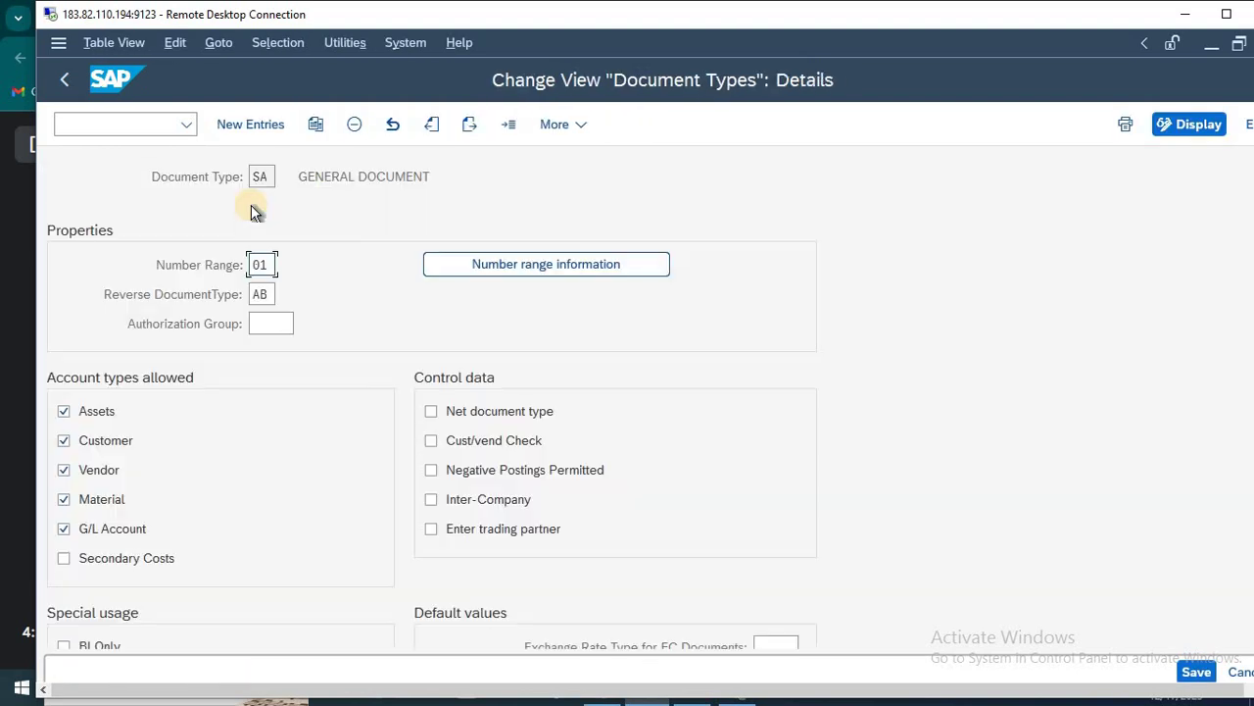
left_click(502, 270)
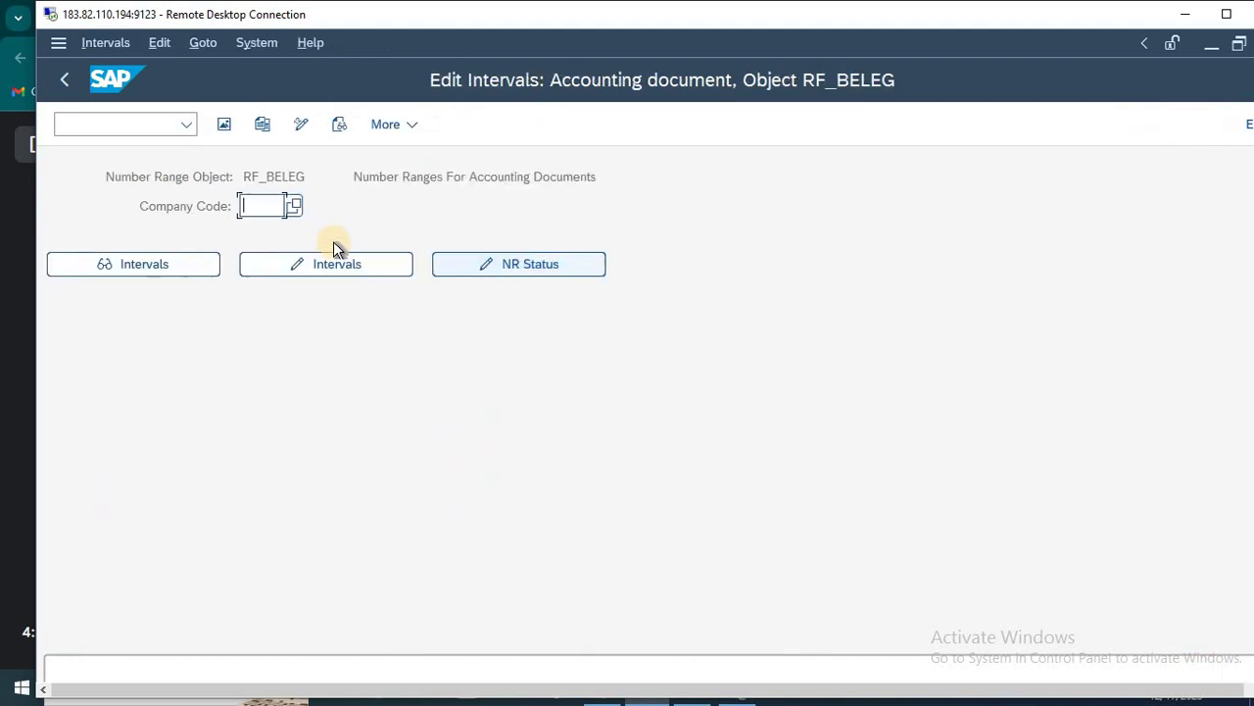
type("RTV")
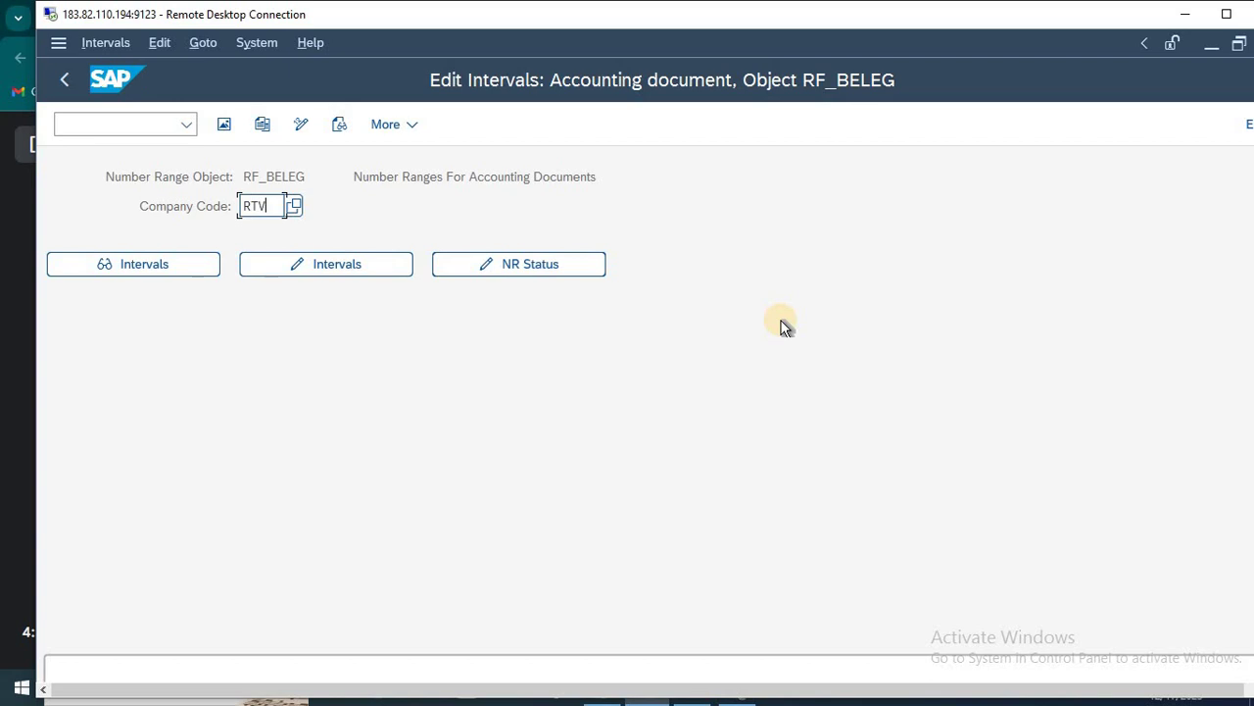
left_click(355, 275)
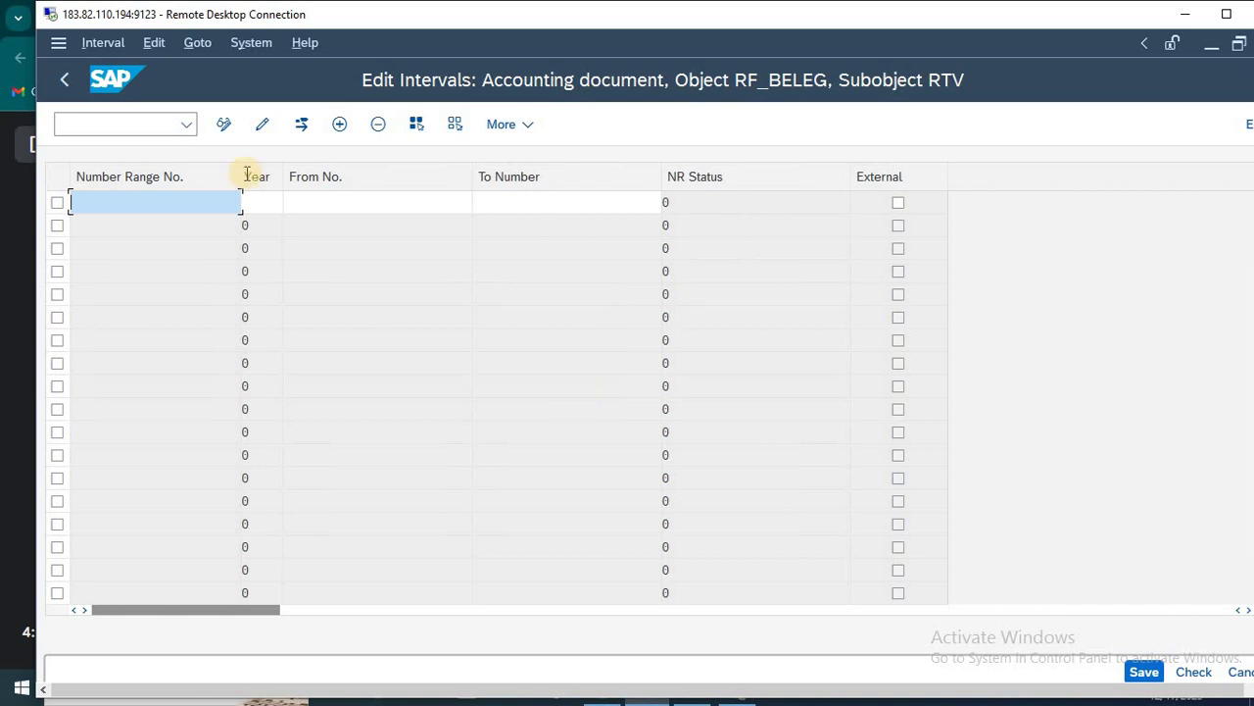
Step: Restart transaction OBA7 from the SAP Easy Access screen and position the document types list on SA
left_click(137, 124)
type("/")
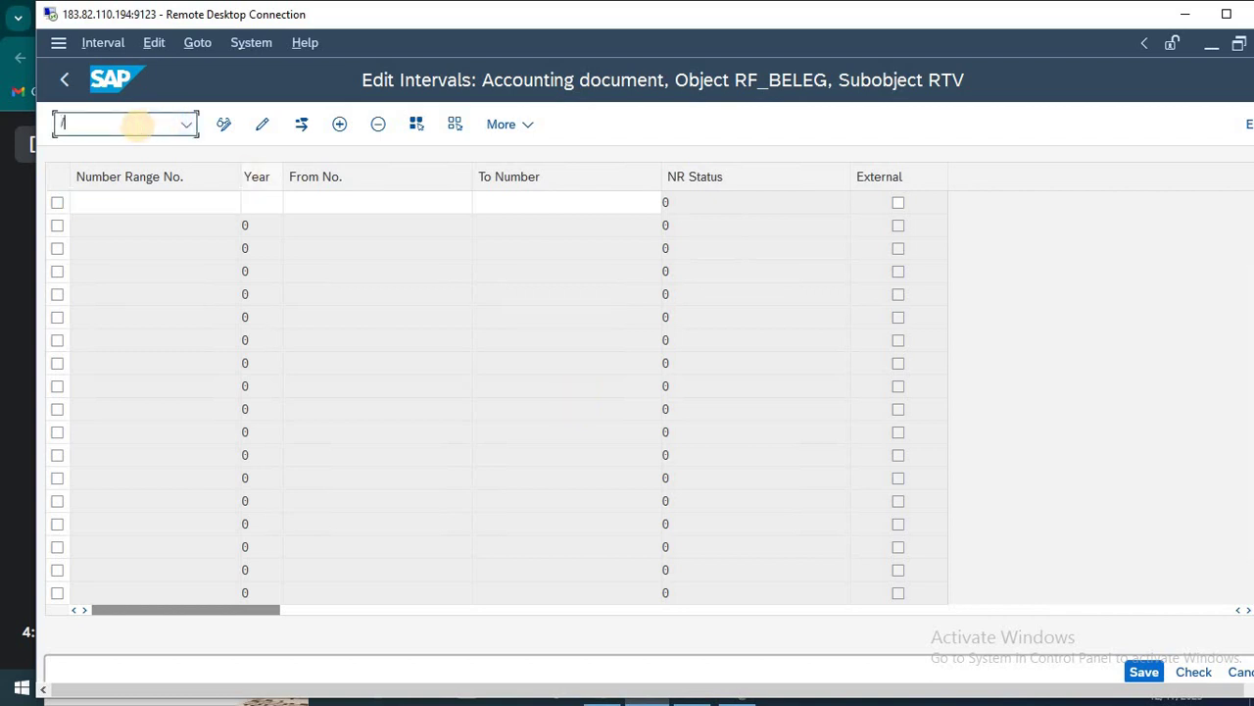
type("n")
key("Return")
type("OBA7")
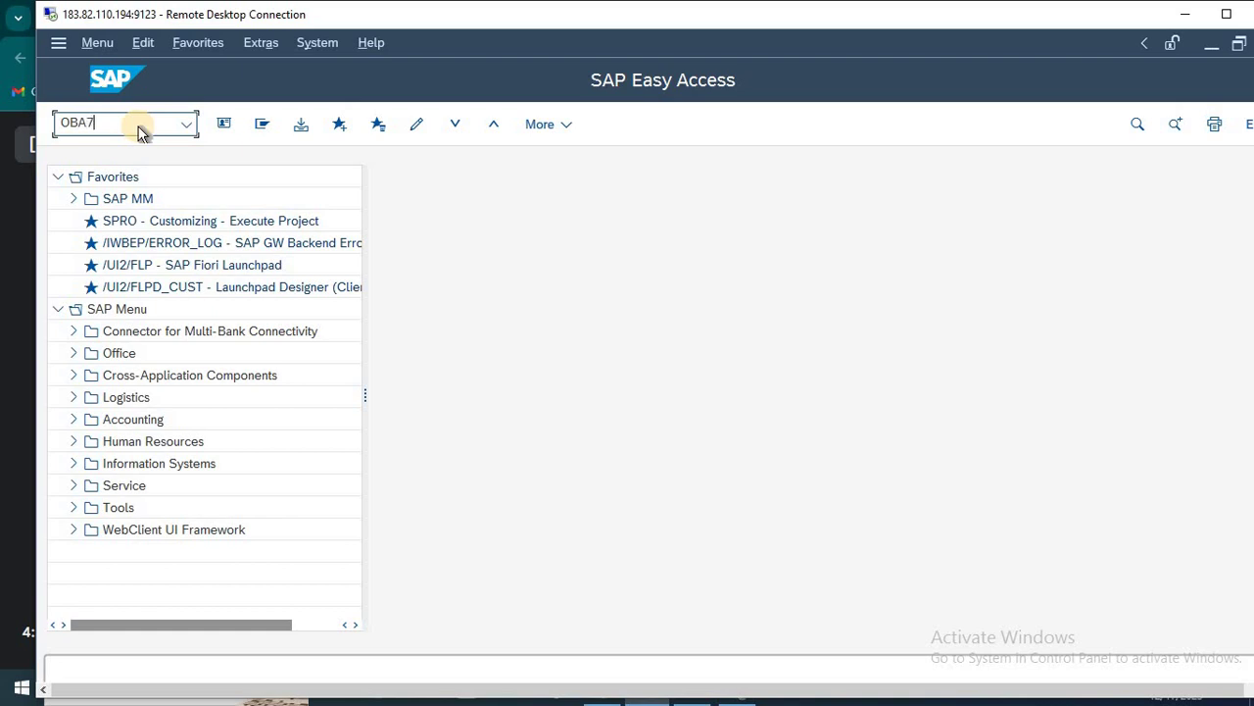
key("Return")
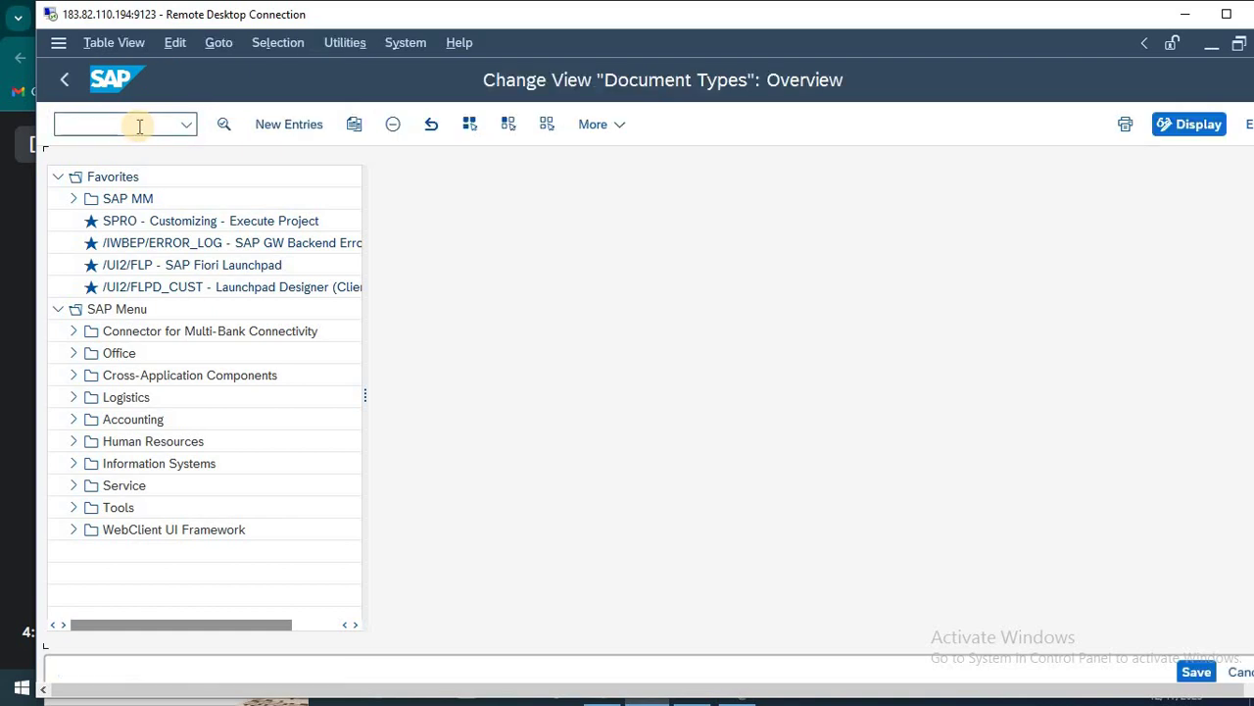
left_click(329, 619)
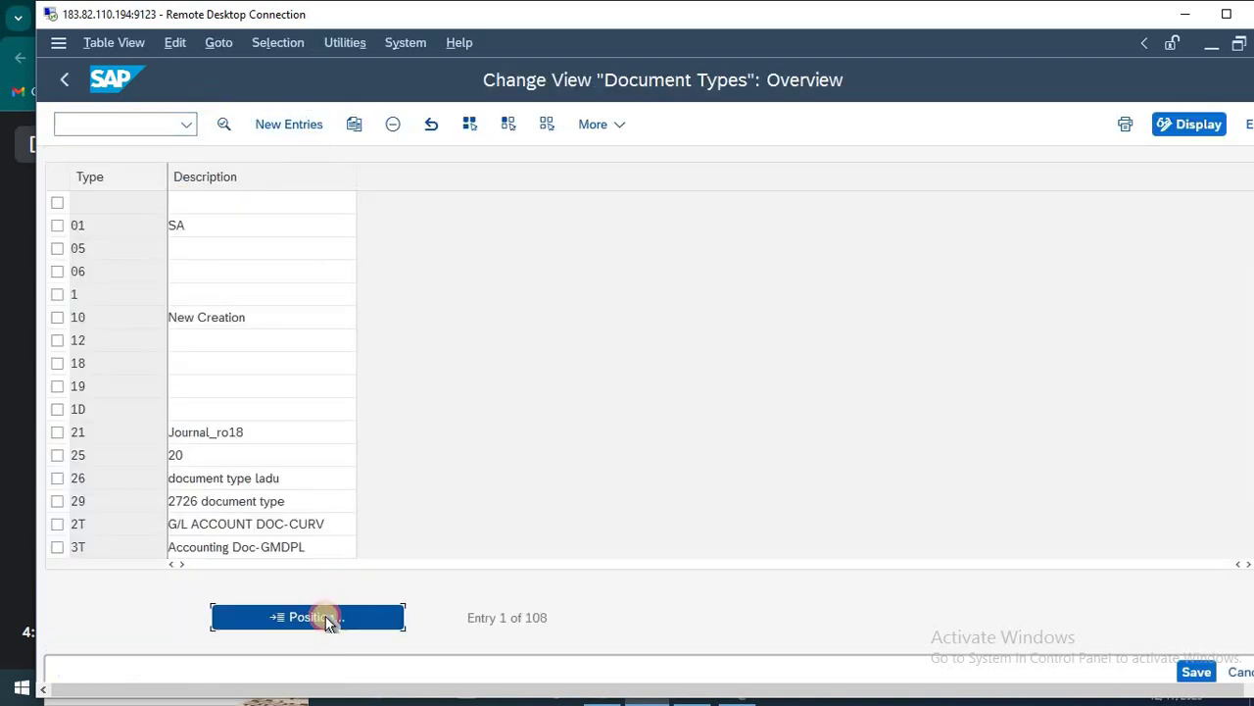
type("SA")
key("Return")
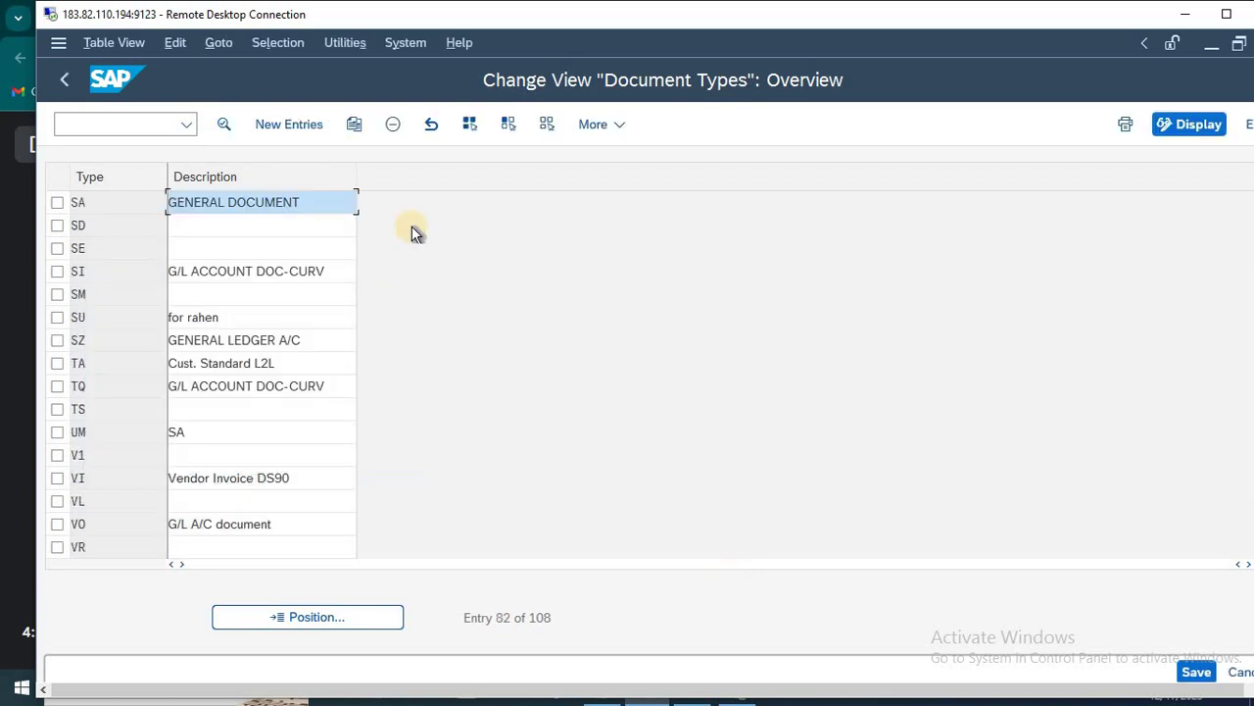
Step: Check document type SA's number range intervals for company code RTV and exit unsaved to SAP Easy Access
double_click(285, 208)
left_click(498, 267)
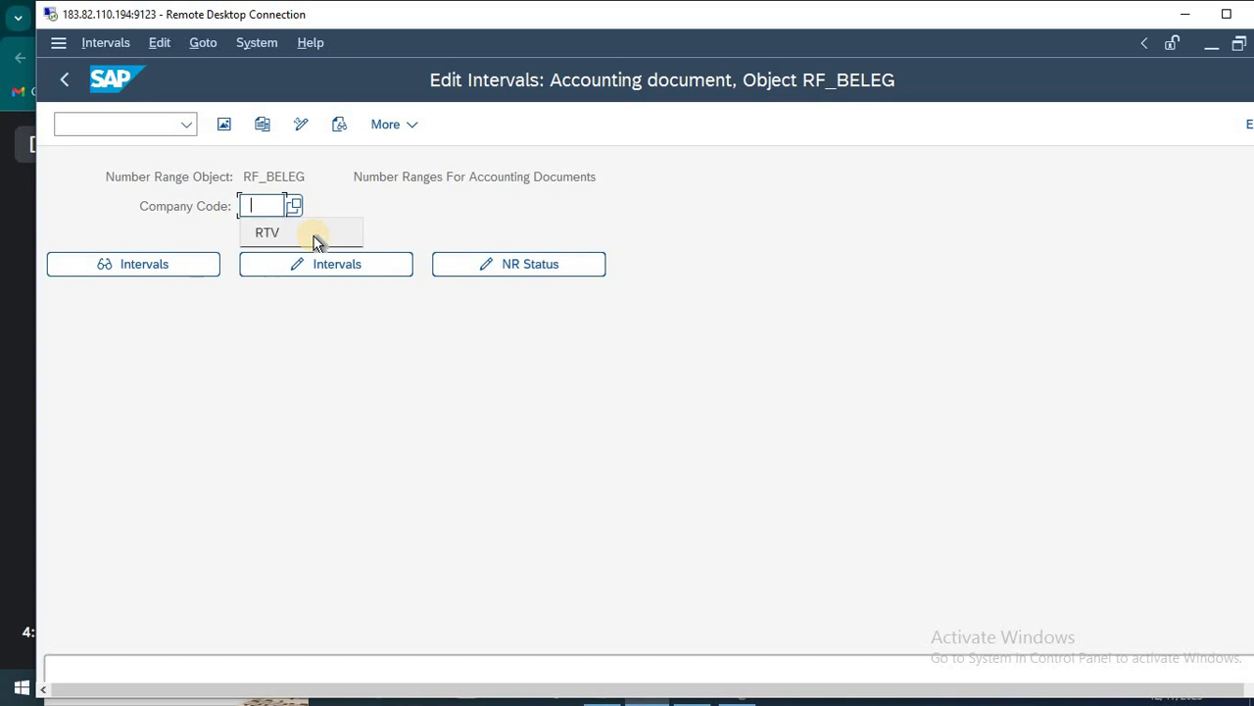
left_click(316, 239)
left_click(341, 264)
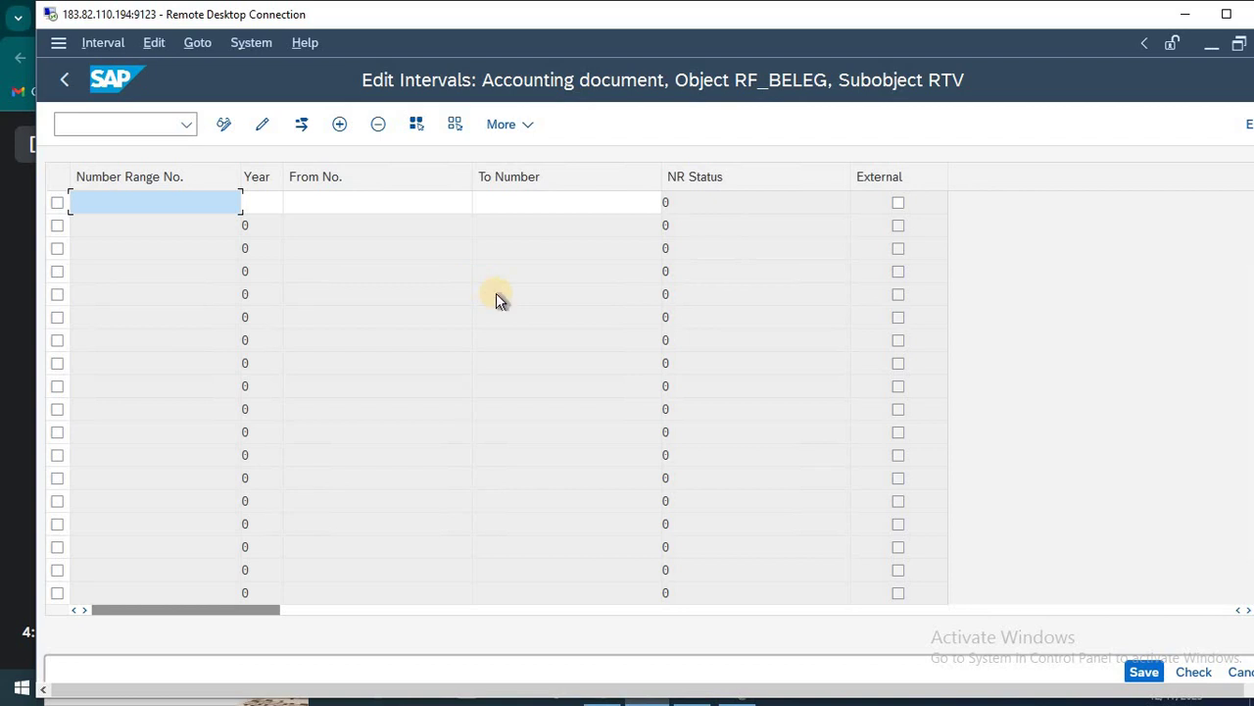
key("F12")
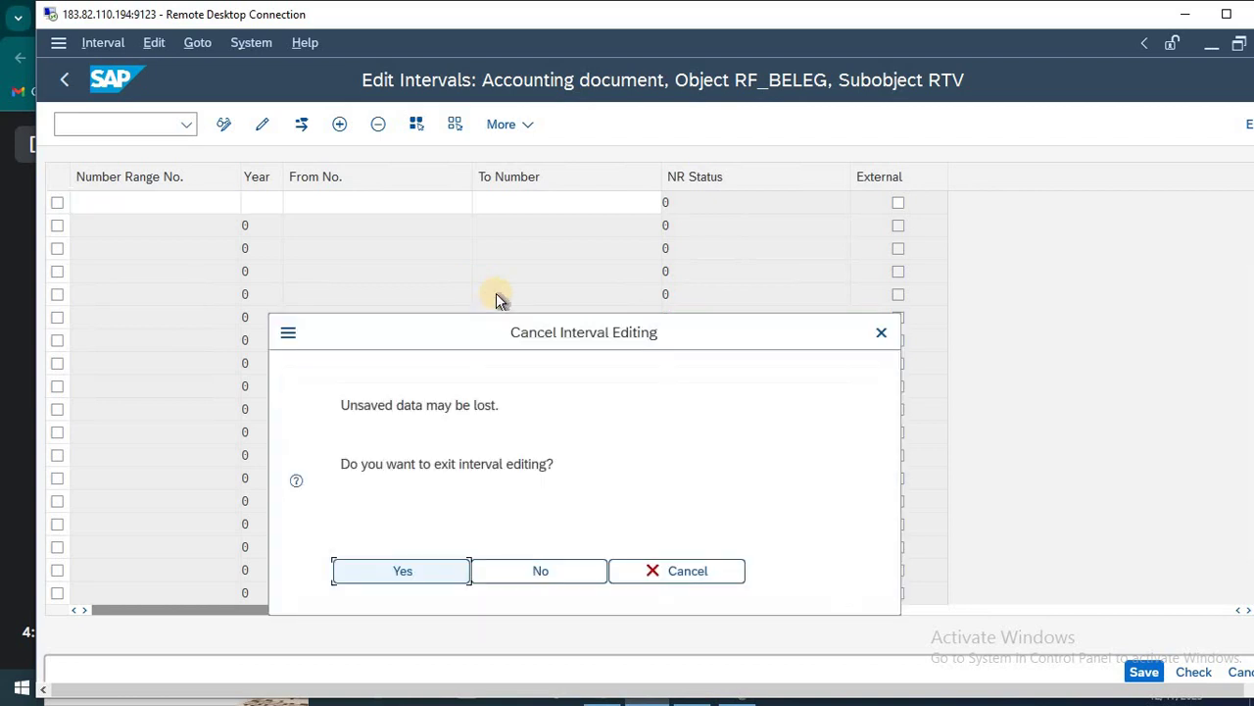
left_click(390, 570)
key("F3")
key("F3")
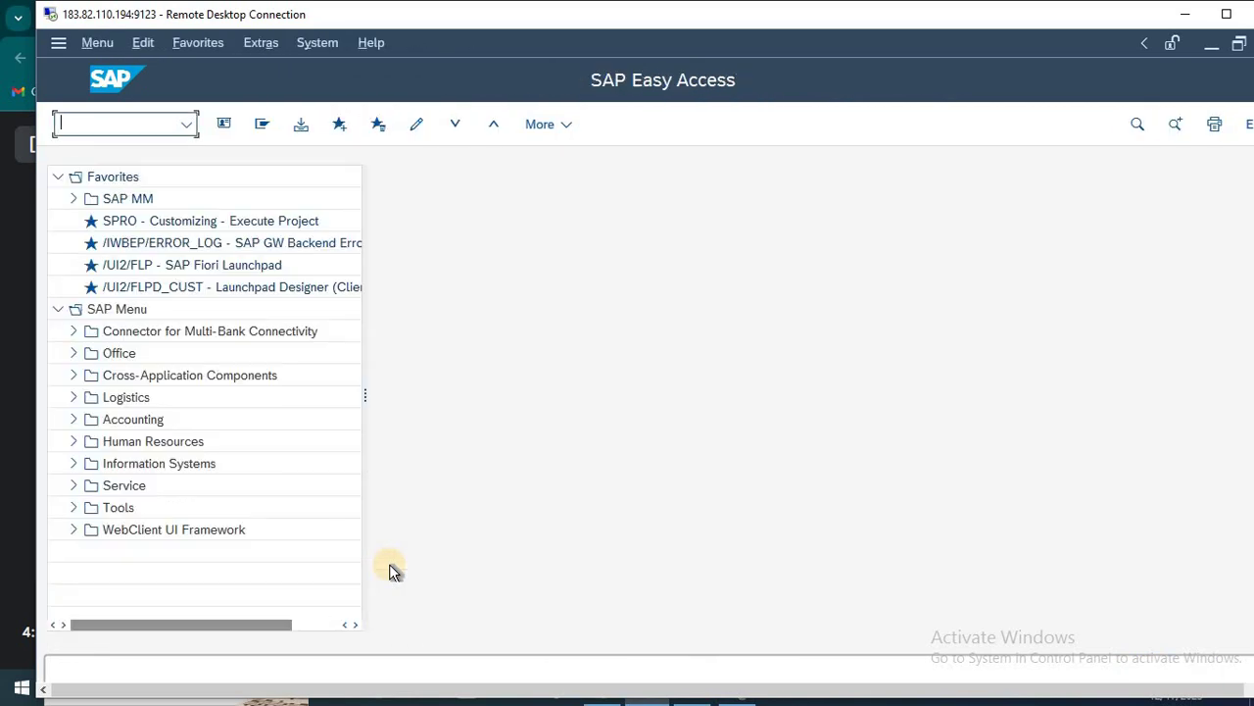
Step: In the Notepad notes, append "----CHECK" to the 8-OBA7 line and "----CREATE" to the 9-OBH1 line
key("alt+Tab")
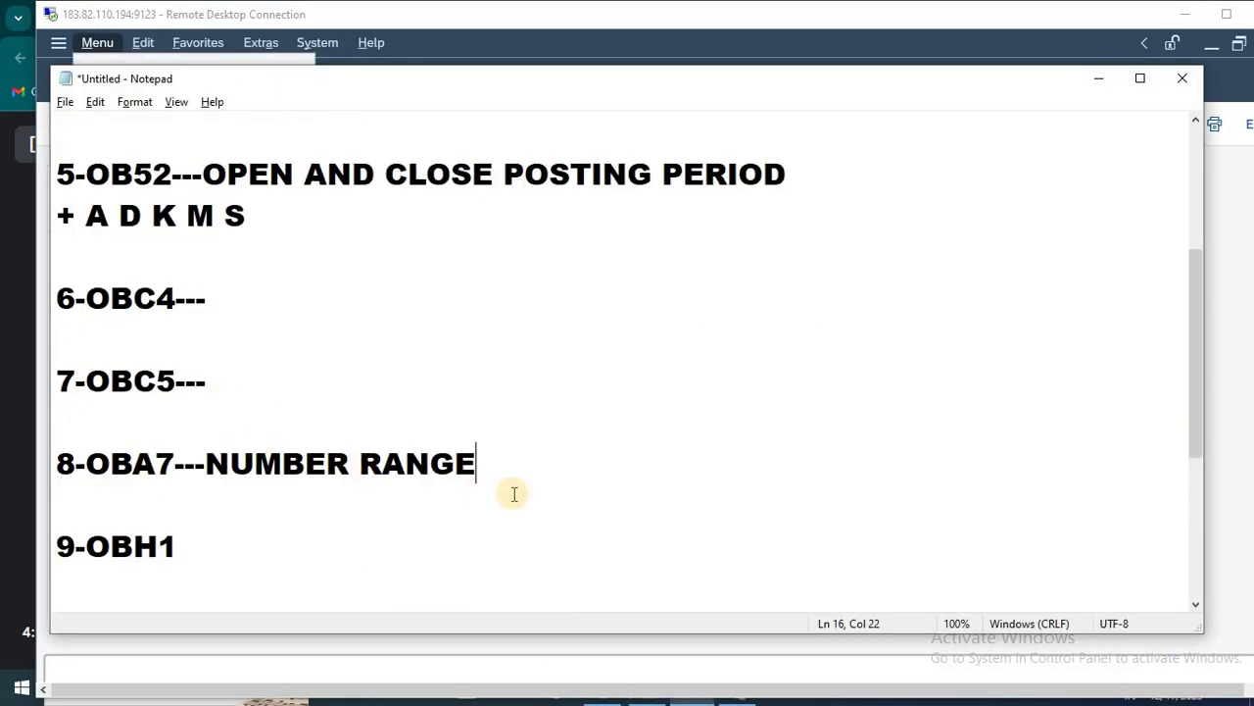
type("----CHECK")
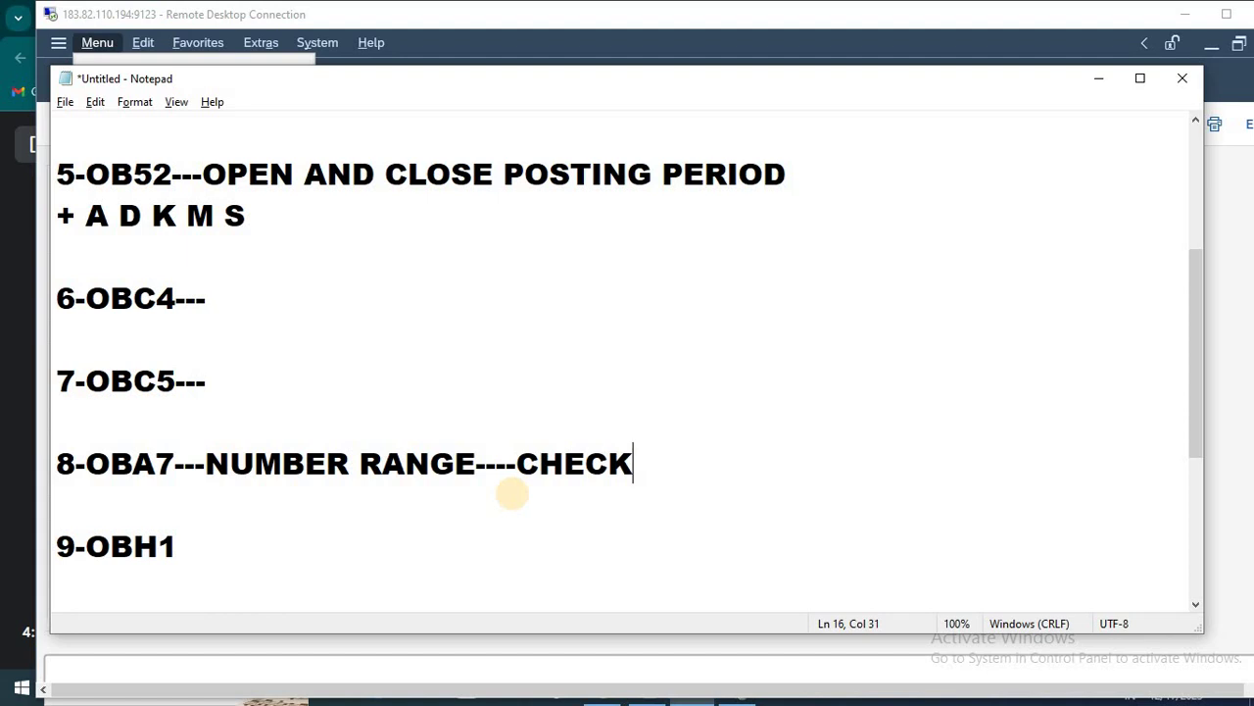
left_click(514, 494)
key("Down")
key("Right")
key("Right")
key("Right")
key("Right")
key("Right")
key("Right")
type("----CREATE")
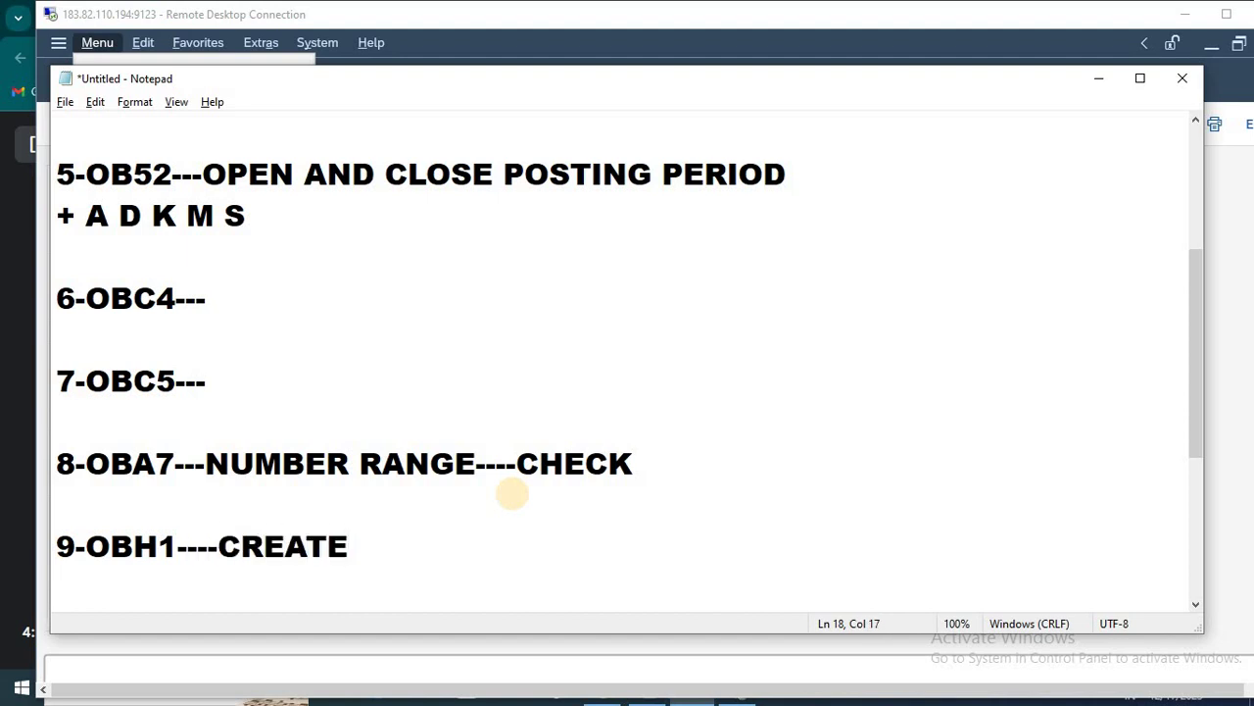
key("Return")
Step: Switch back to SAP, start transaction OBH1 and accept the notice about transporting number range intervals
key("alt+Tab")
type("OBH1")
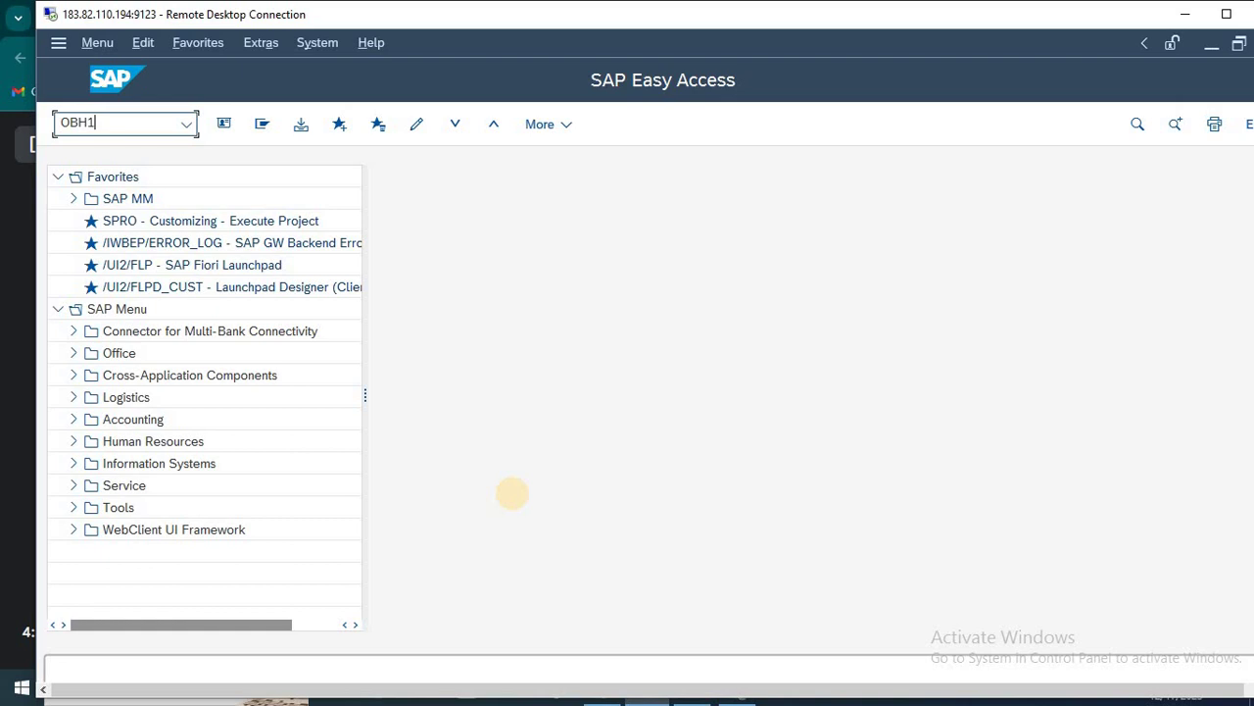
key("Return")
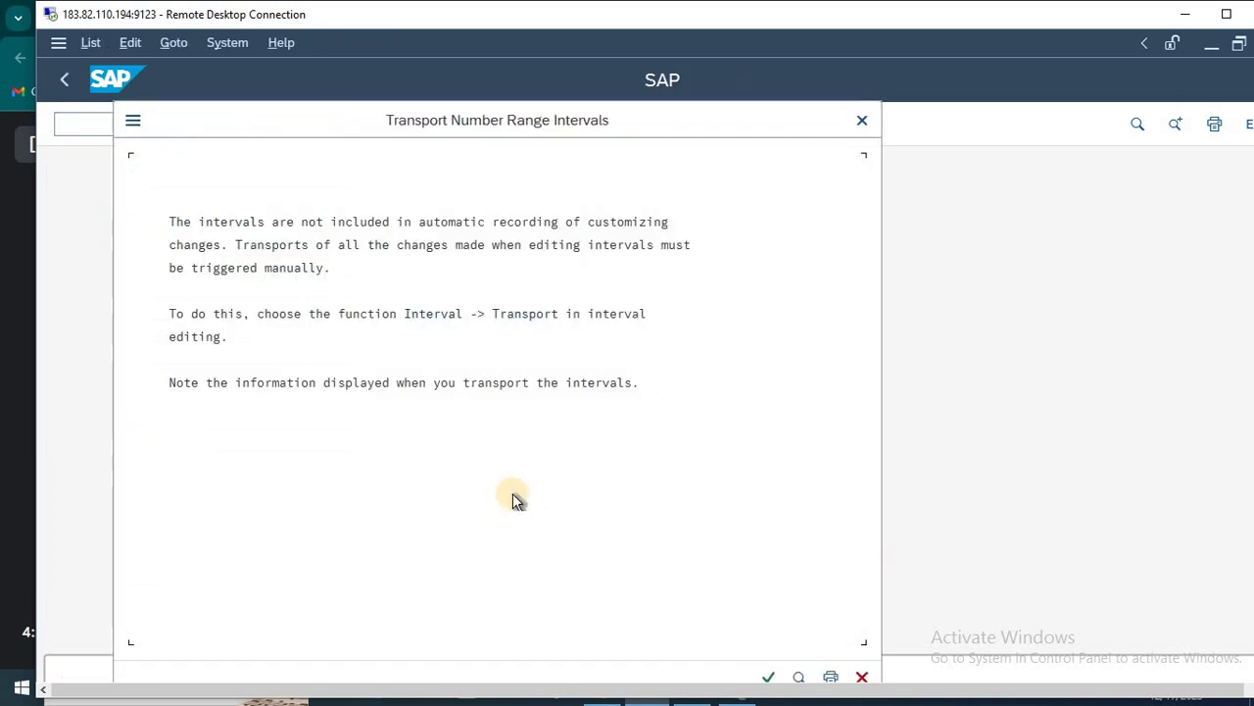
key("Return")
Step: Set the fiscal year to 2023 and the target company code to RTV for copying document number ranges
left_click(384, 235)
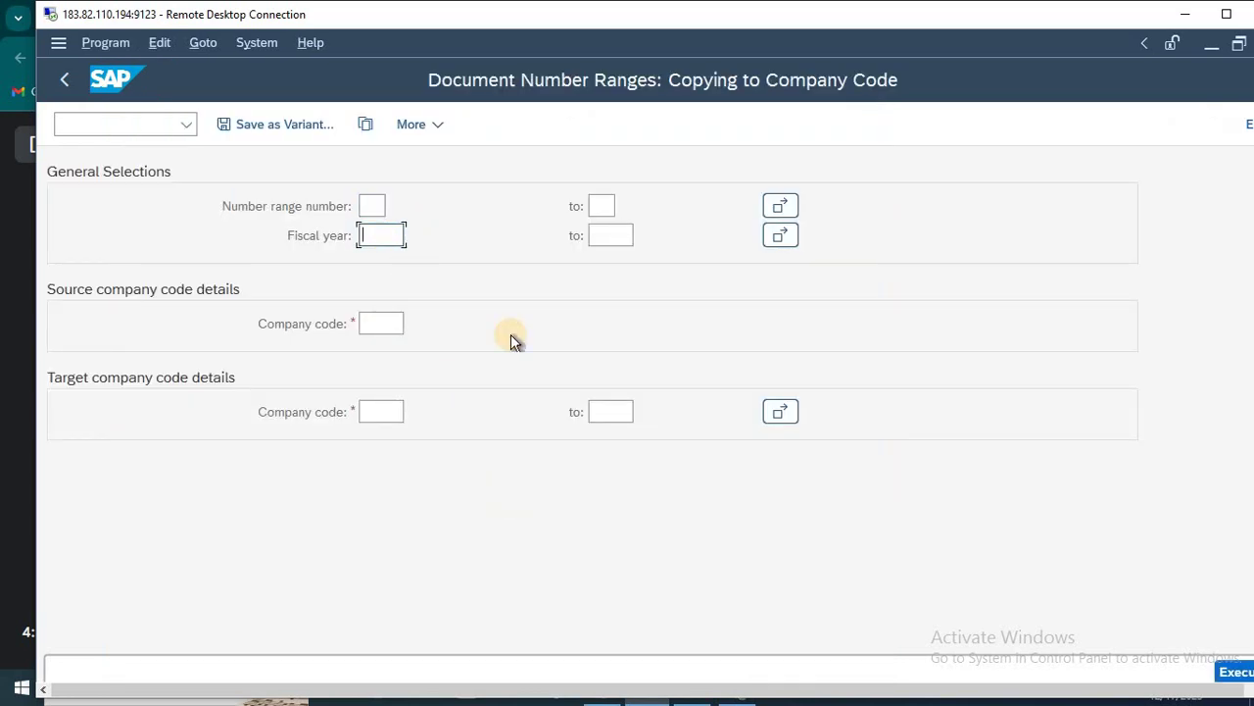
type("2023")
key("Return")
key("Tab")
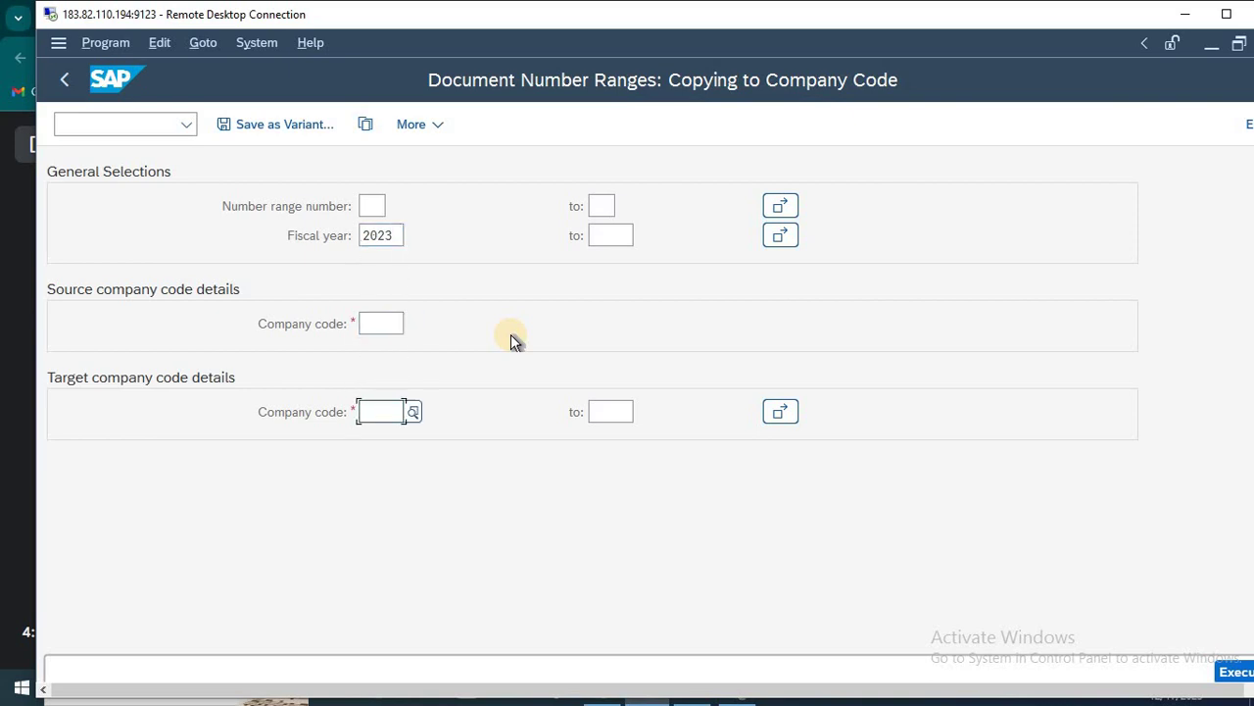
type("RTV")
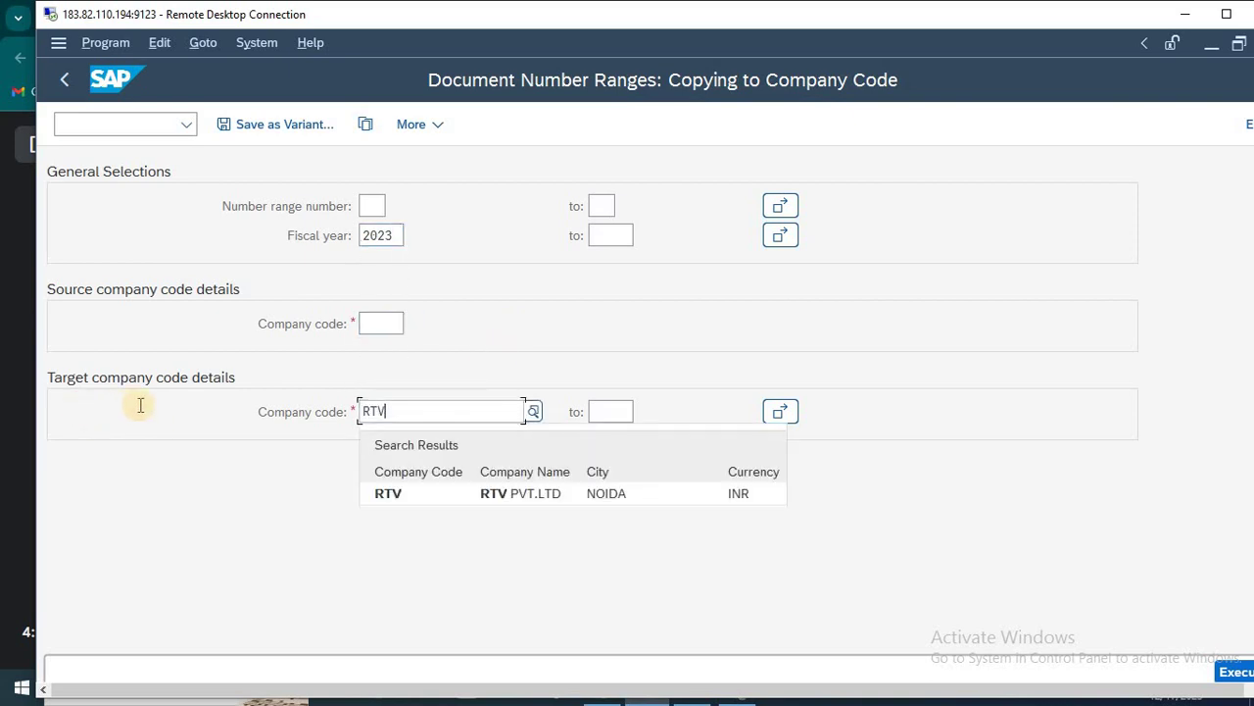
left_click(399, 501)
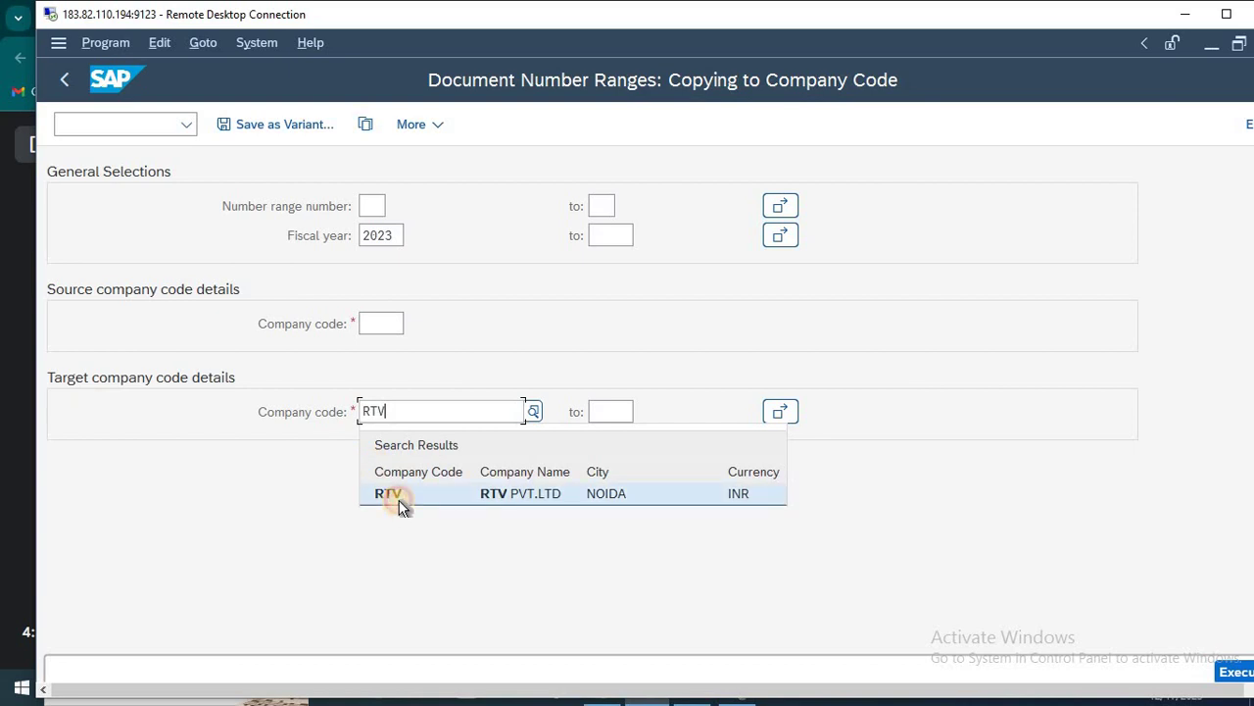
Step: Set the source company code to 1310
left_click(374, 325)
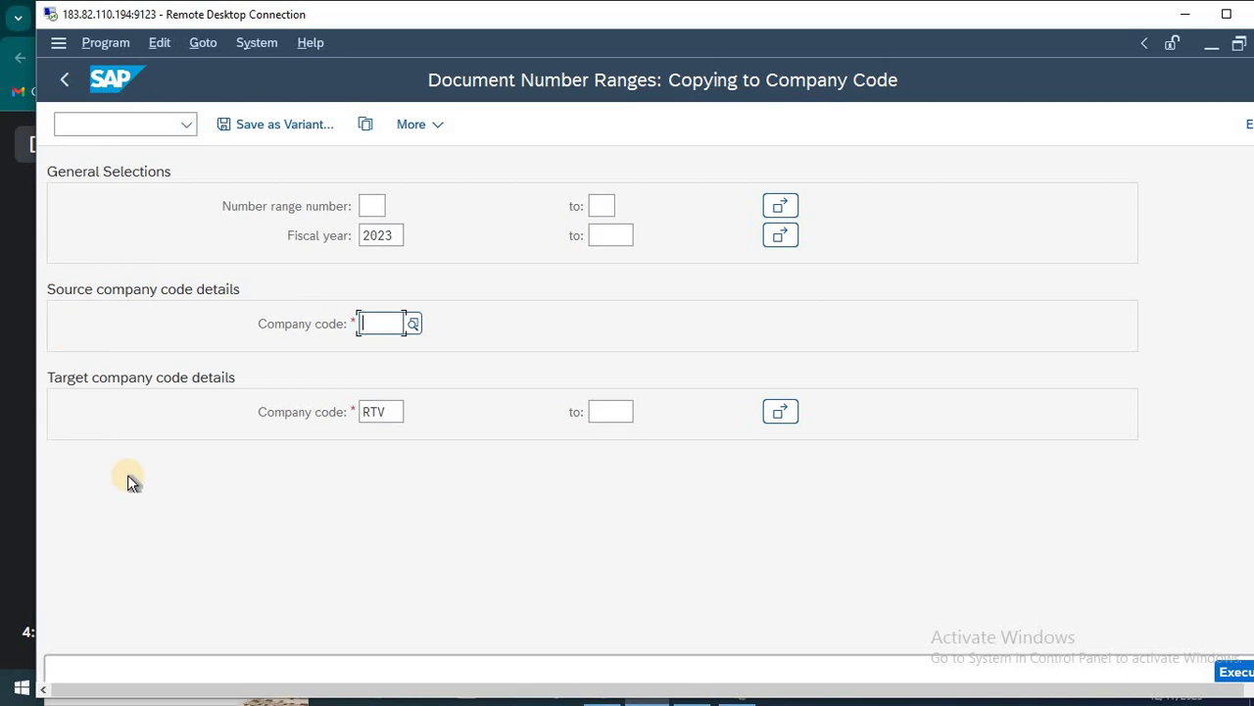
type("1310")
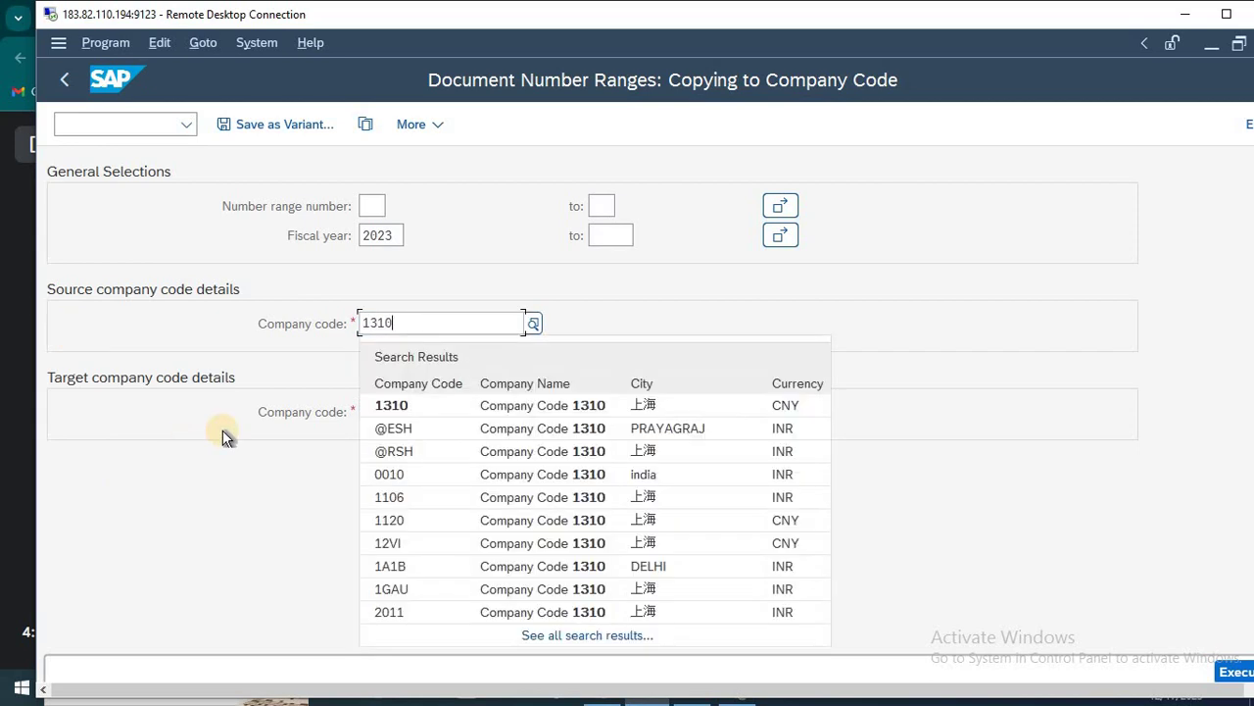
left_click(391, 405)
left_click(397, 486)
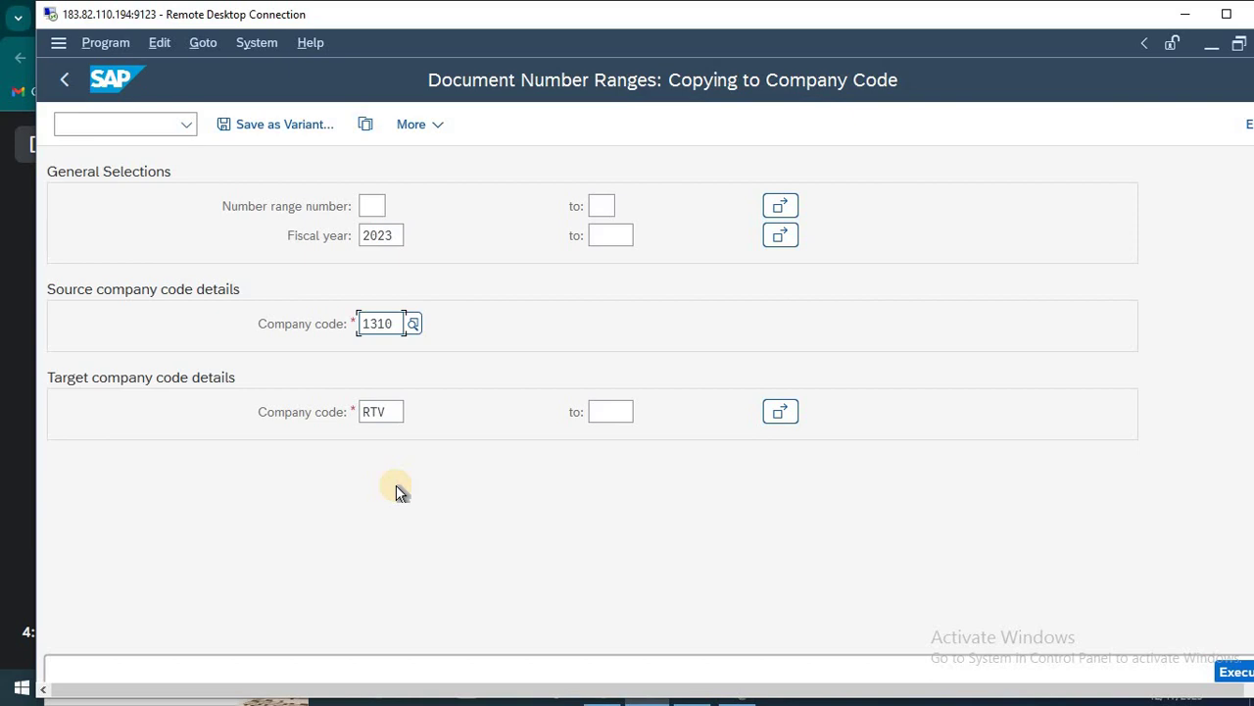
left_click(392, 323)
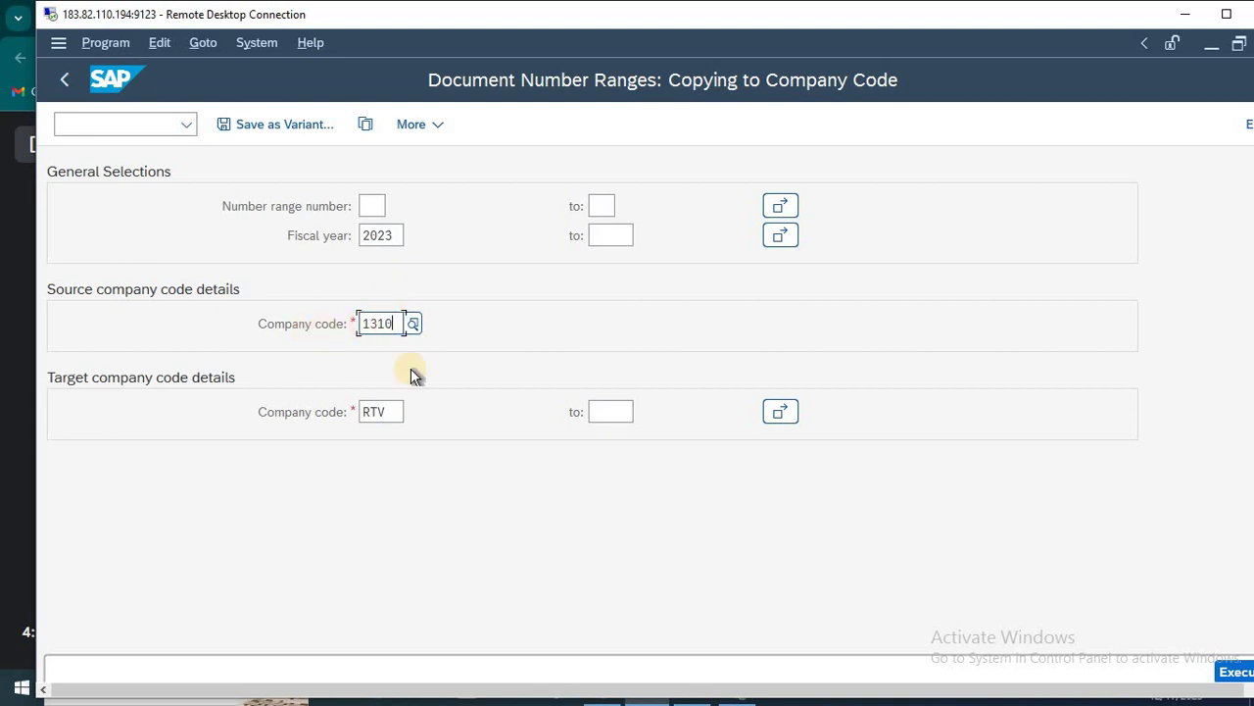
Step: Maximize the remote desktop window and review the fiscal year, source company code and target company code entries
left_click(1225, 14)
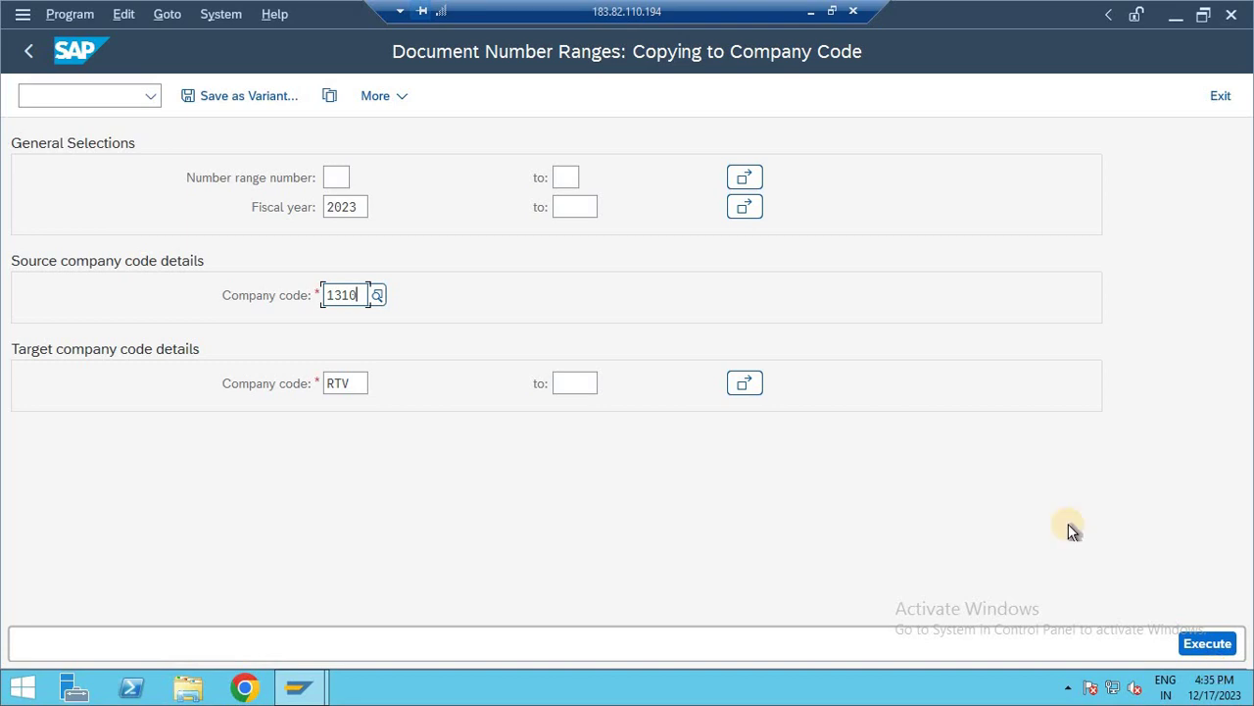
left_click_drag(355, 204, 246, 201)
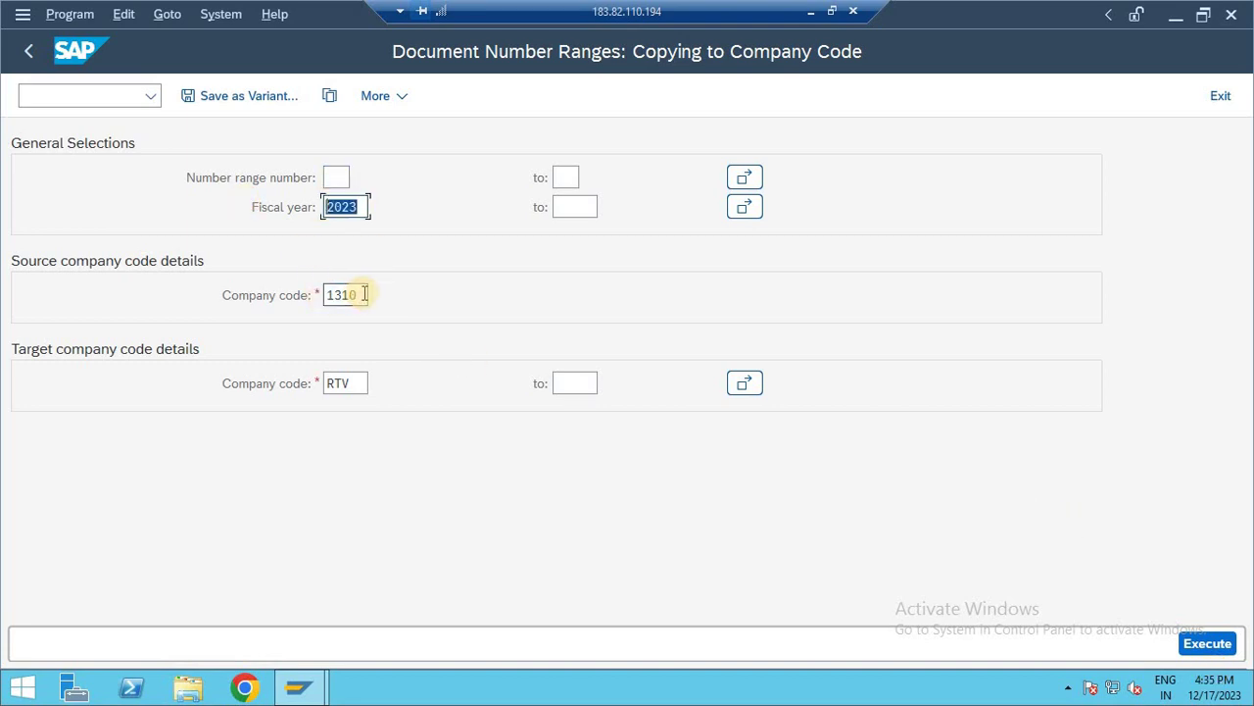
left_click_drag(361, 294, 294, 292)
left_click_drag(358, 384, 284, 411)
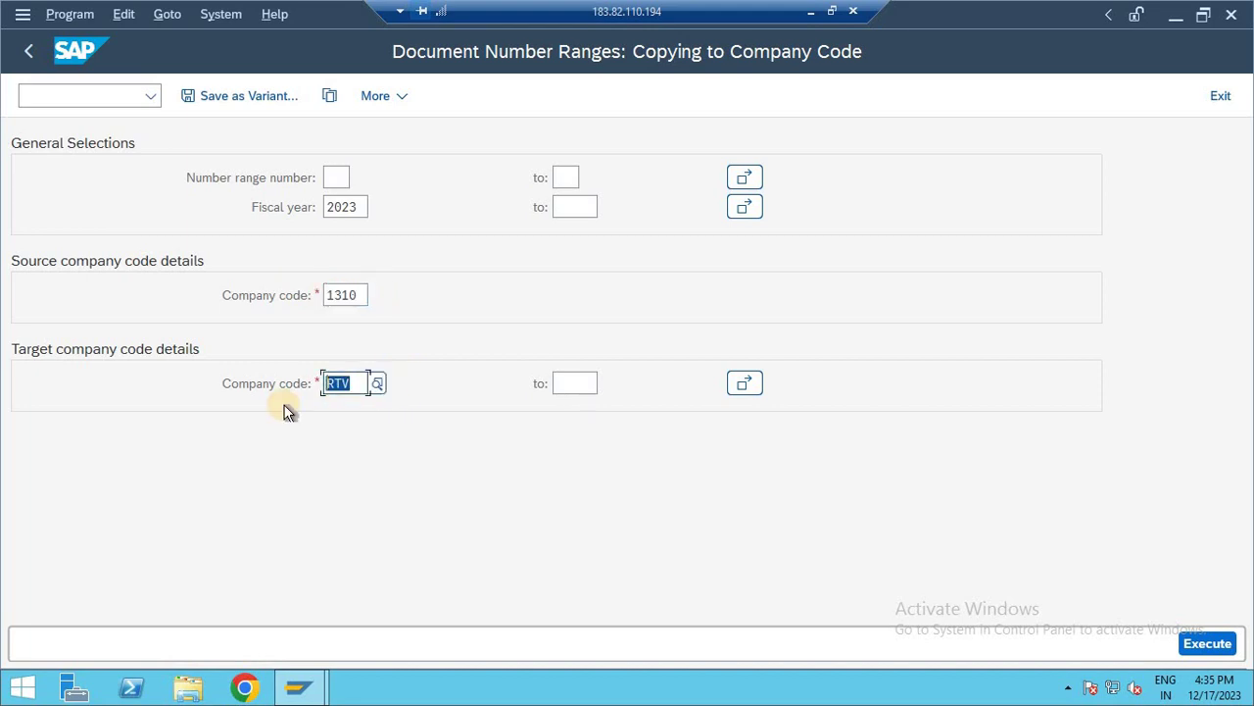
Step: Run the copy of document number ranges from 1310 to RTV, confirm it, restore the remote desktop window and return to SAP Easy Access
left_click(1198, 643)
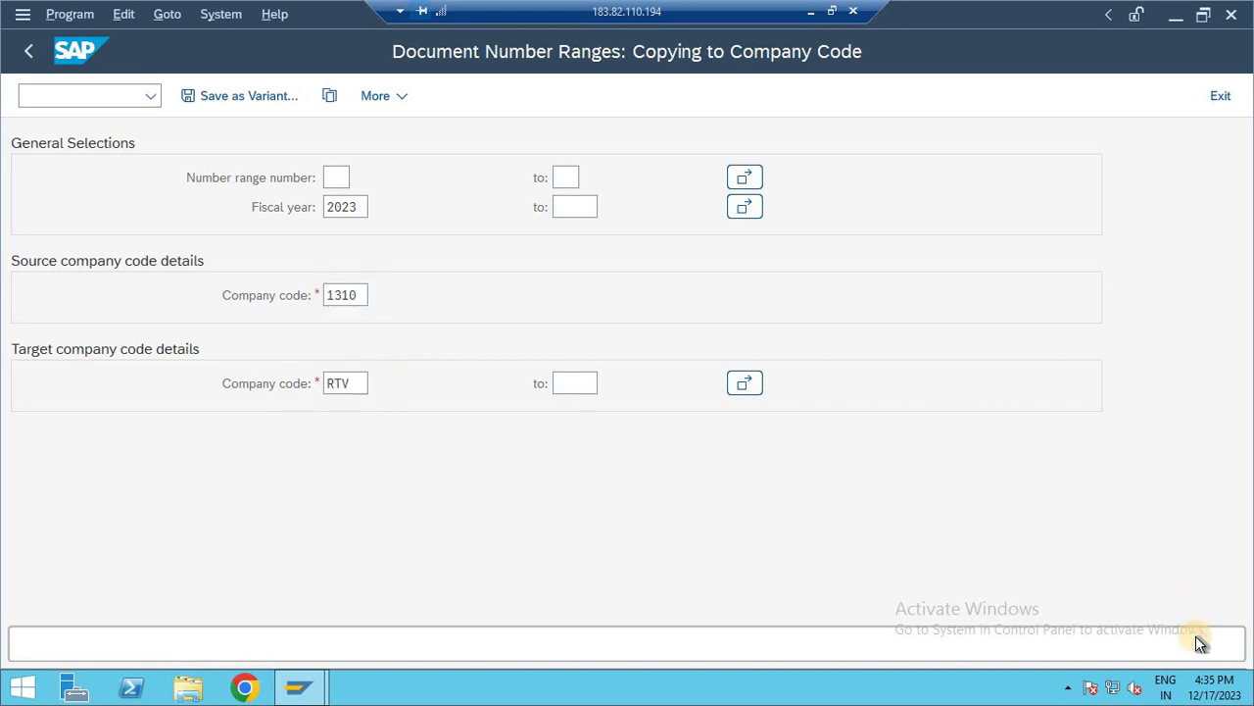
left_click(350, 457)
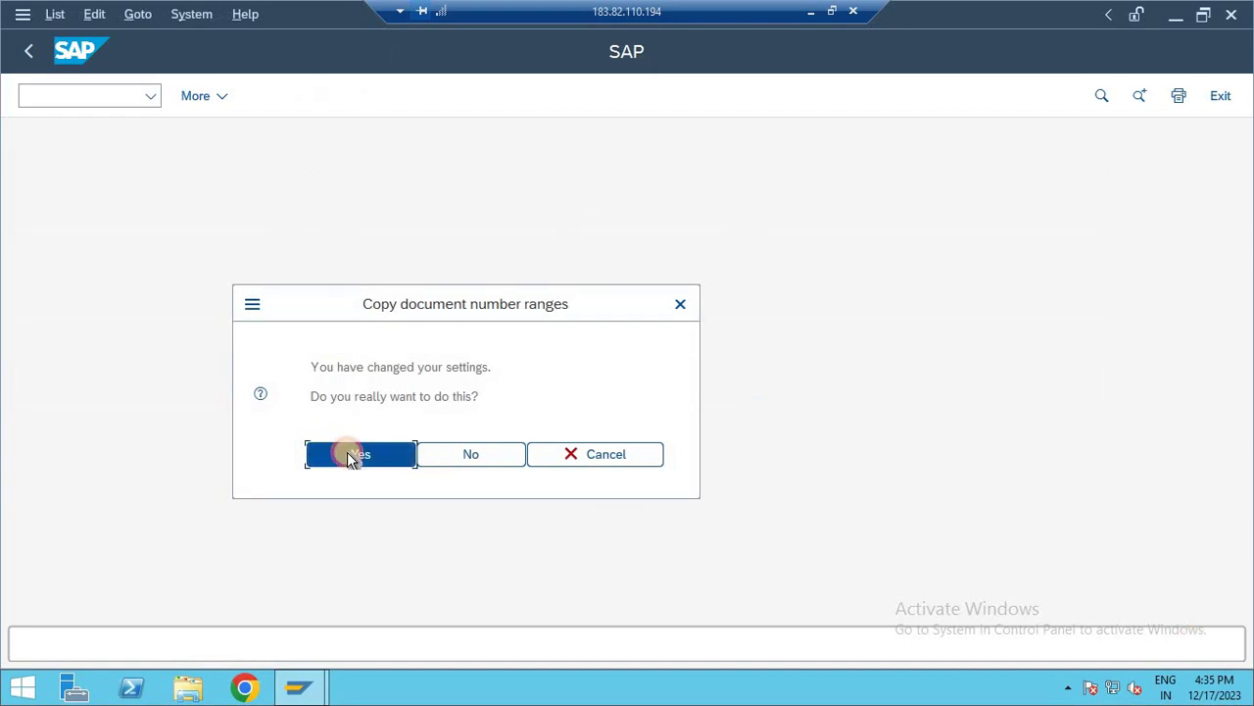
left_click(832, 11)
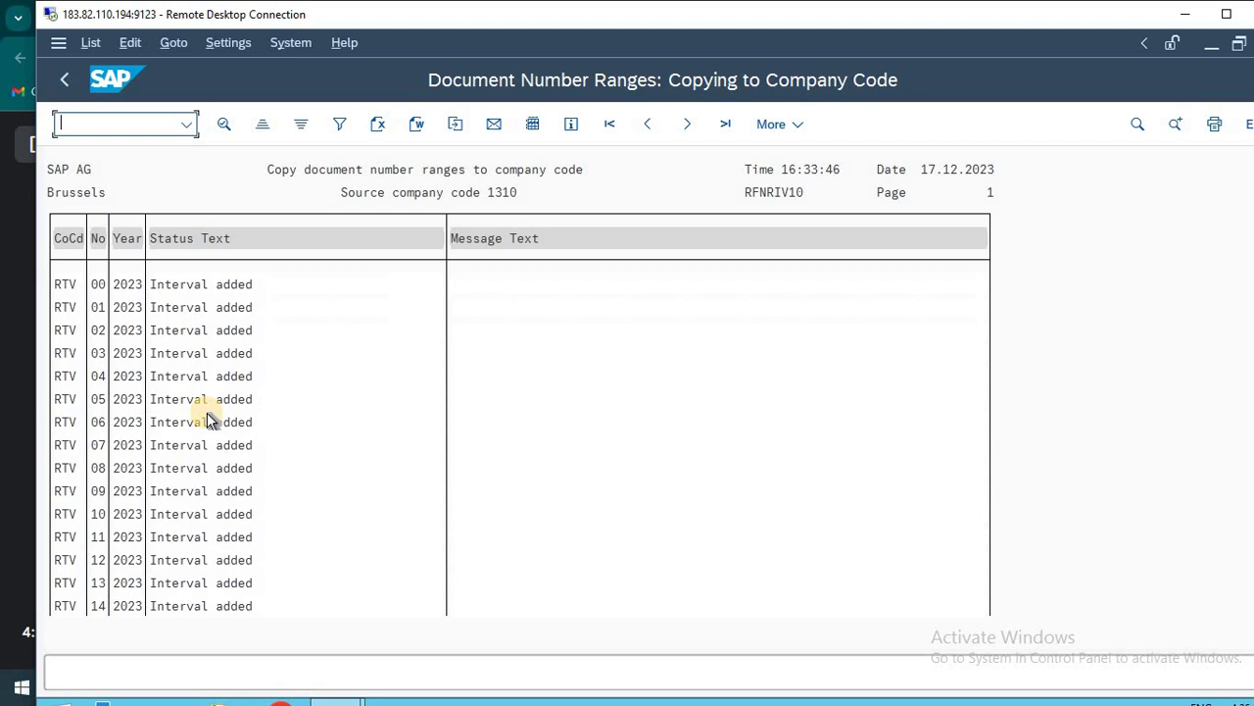
key("F3")
key("F3")
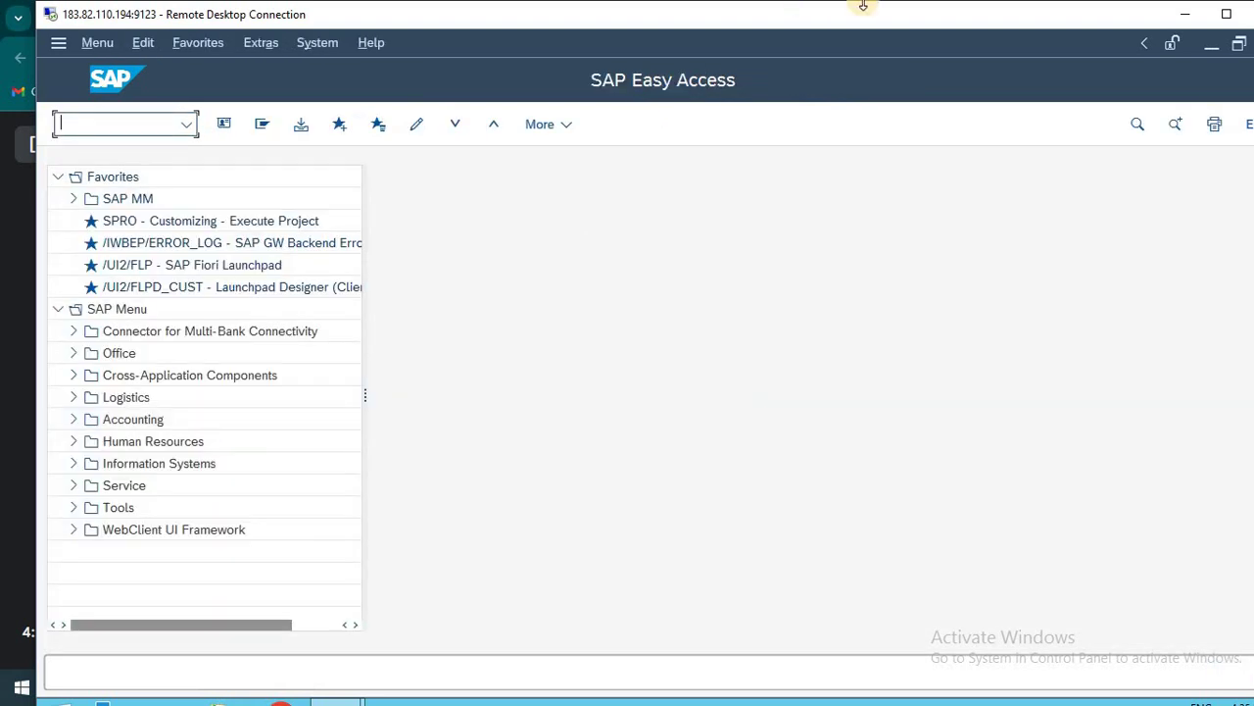
Step: Look up the OBA7 line in the Notepad notes, switch back to SAP and start transaction OBA7
key("alt+Tab")
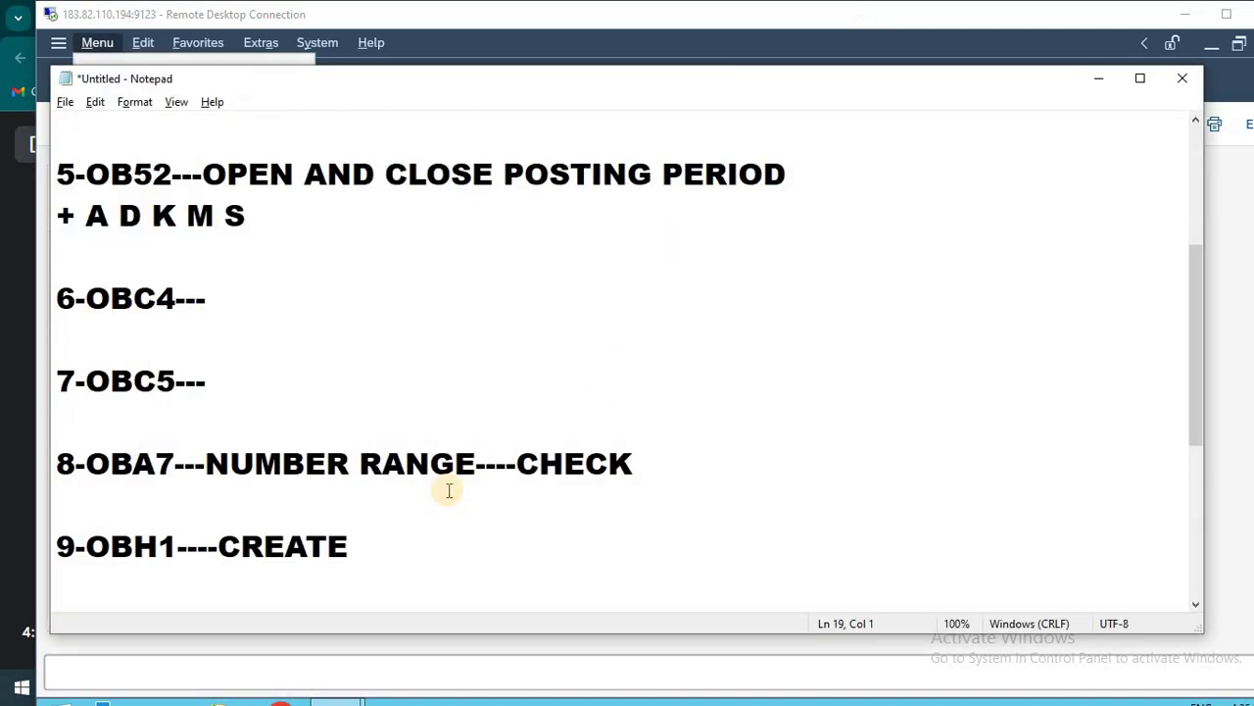
left_click_drag(56, 463, 167, 456)
left_click(529, 395)
key("alt+Tab")
key("Escape")
type("OBA7")
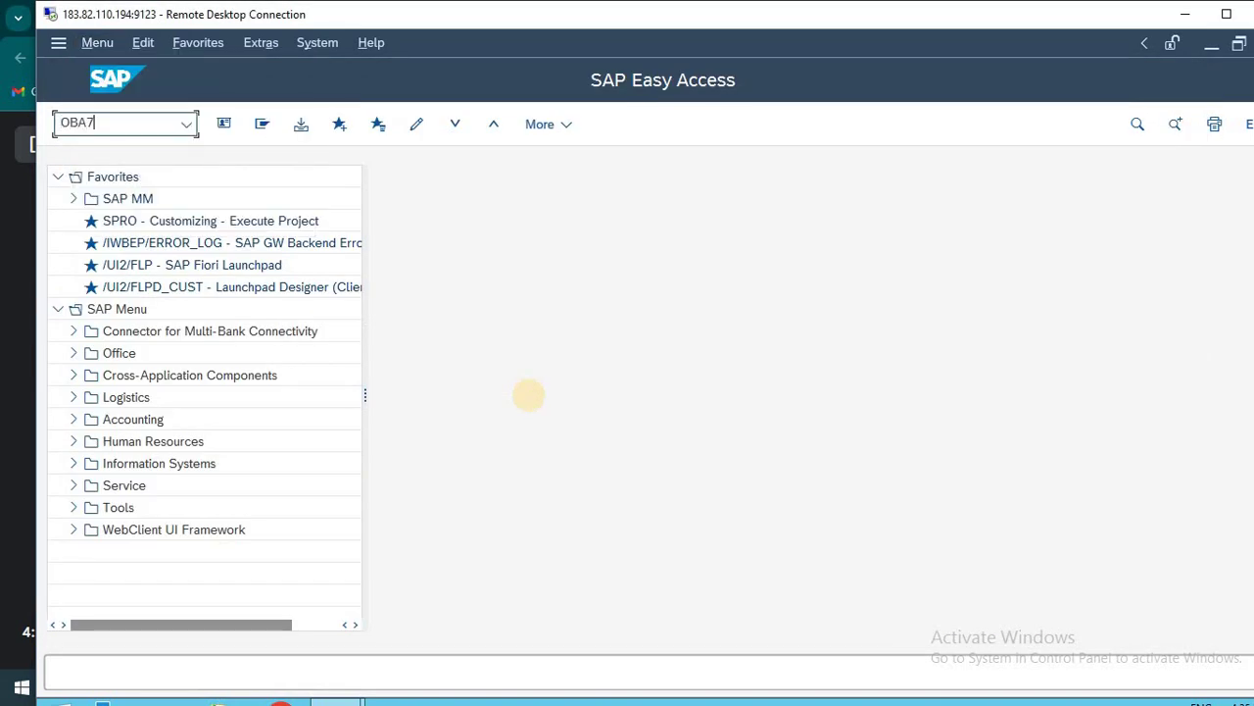
key("Return")
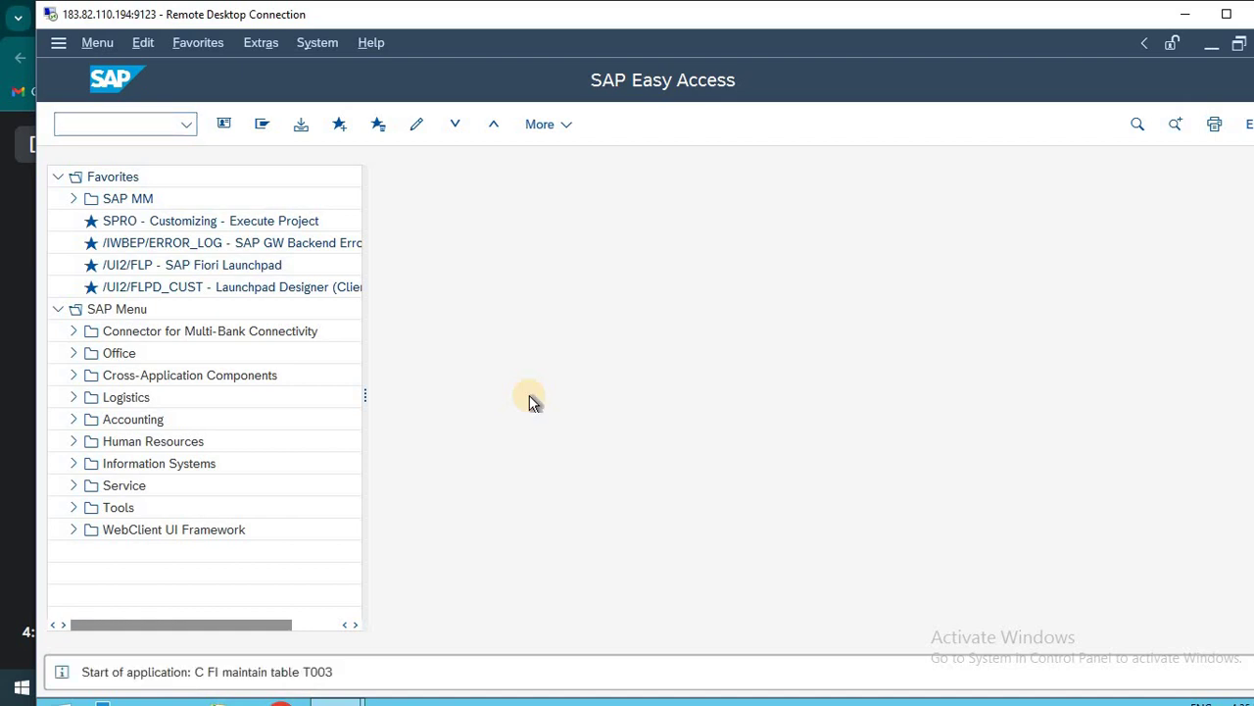
Step: Position the document types list at SA and open the details of that document type
left_click(345, 623)
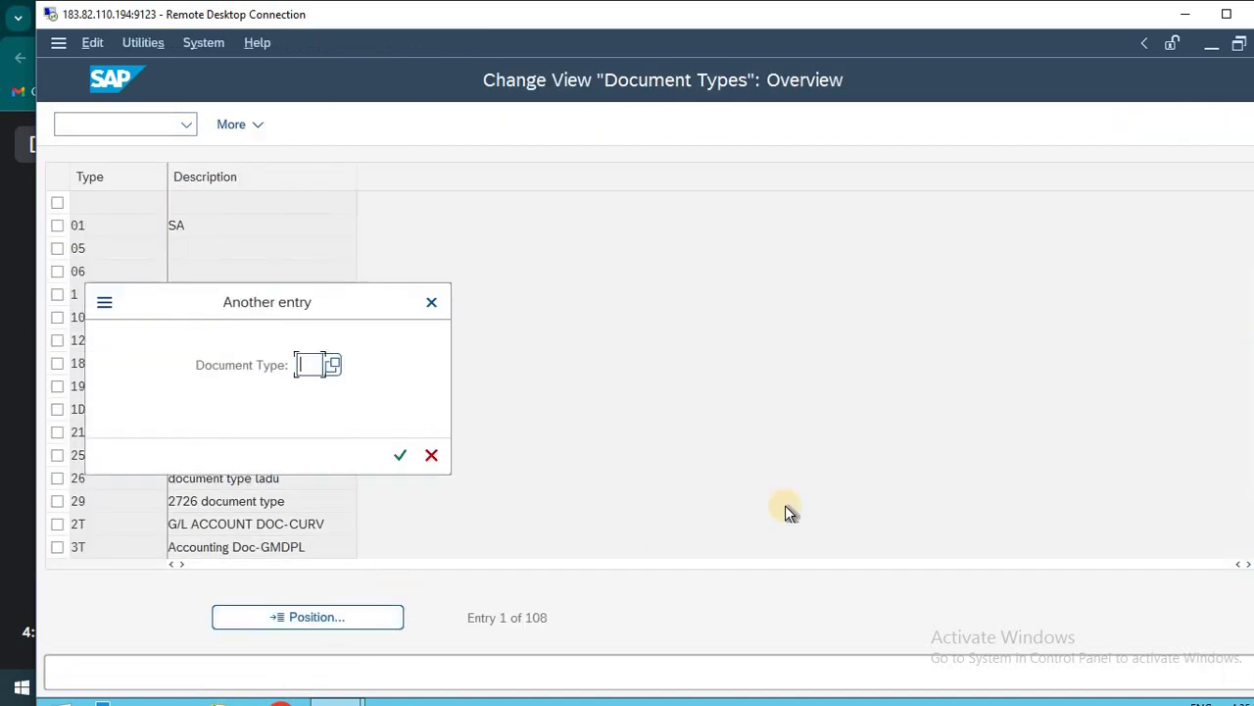
type("SA")
key("Return")
left_click(277, 209)
double_click(278, 208)
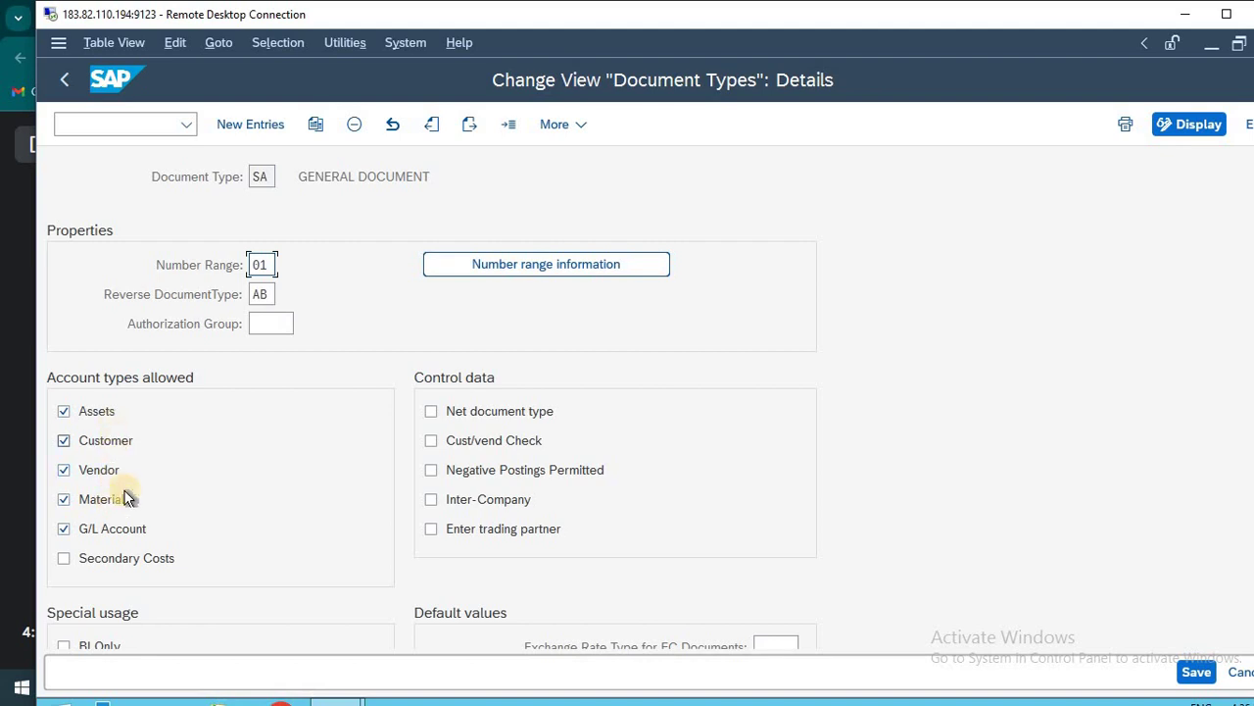
Step: Open the number range information from document type SA and bring up the accounting document intervals of company code RTV in edit mode
left_click(569, 263)
key("Down")
key("Return")
left_click(350, 265)
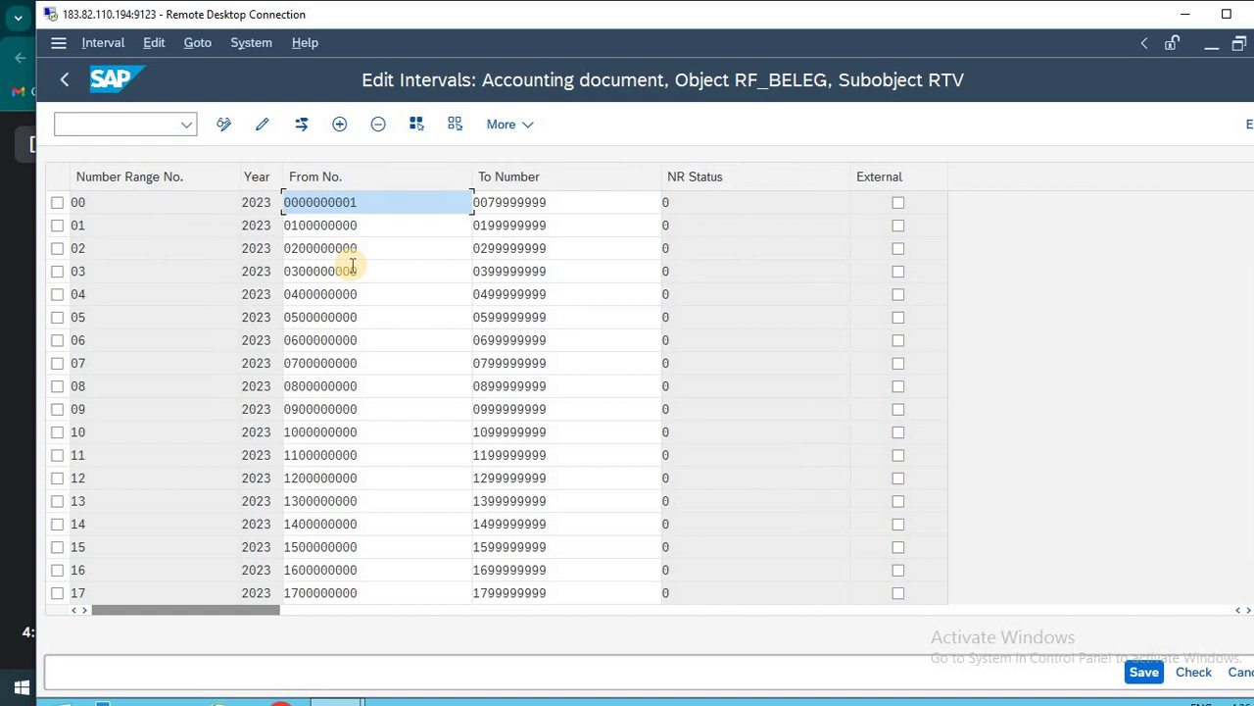
Step: Switch to the Notepad notes, minimize the remote desktop and browser windows, and add two new lines after the 9-OBH1----CREATE entry
left_click(1185, 14)
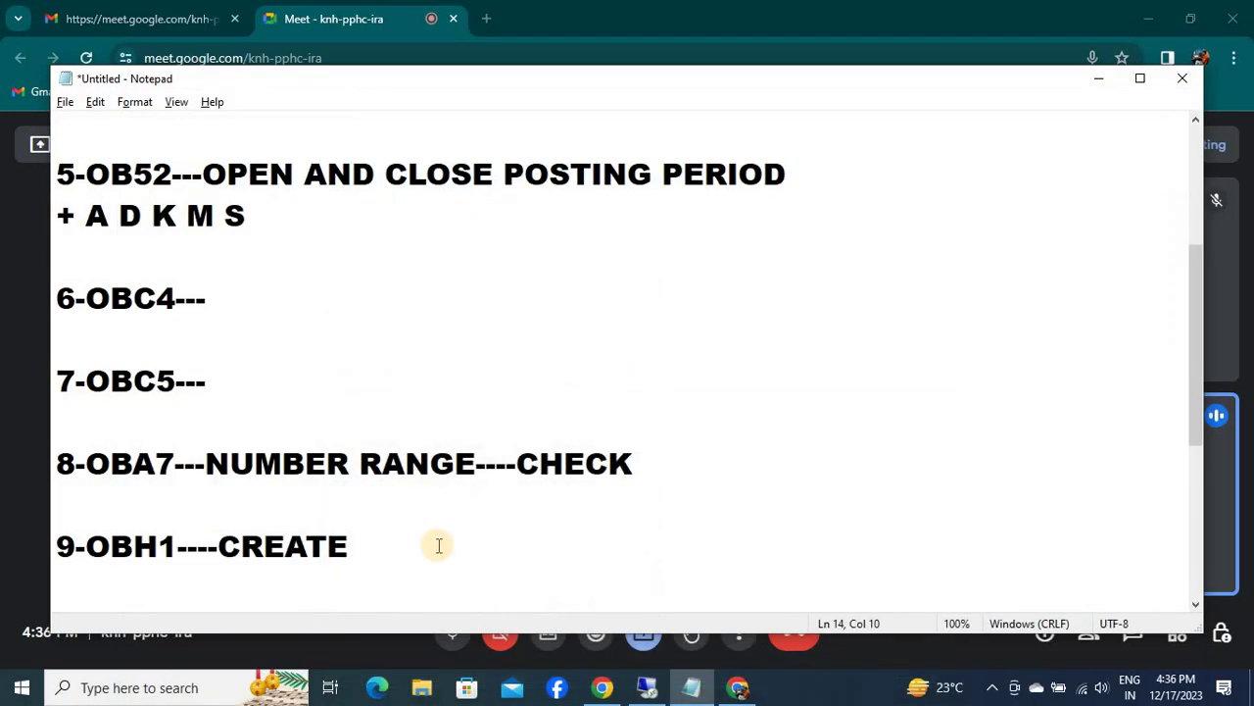
left_click(364, 567)
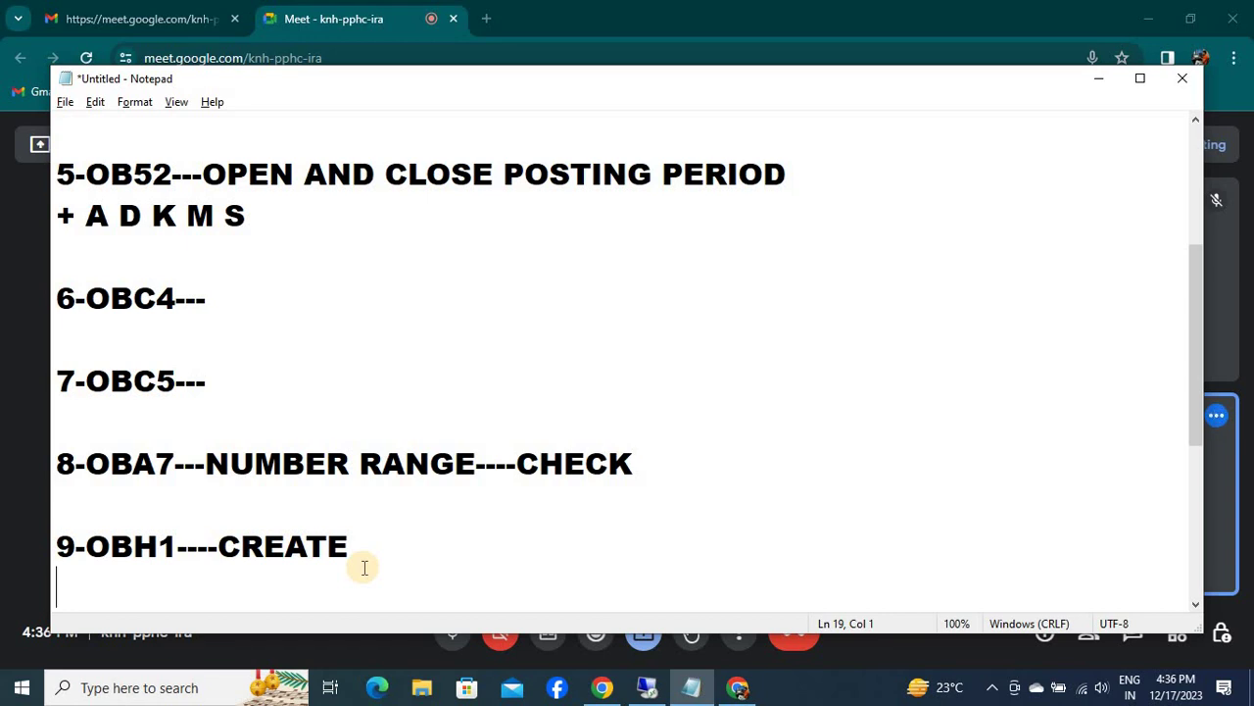
left_click(417, 537)
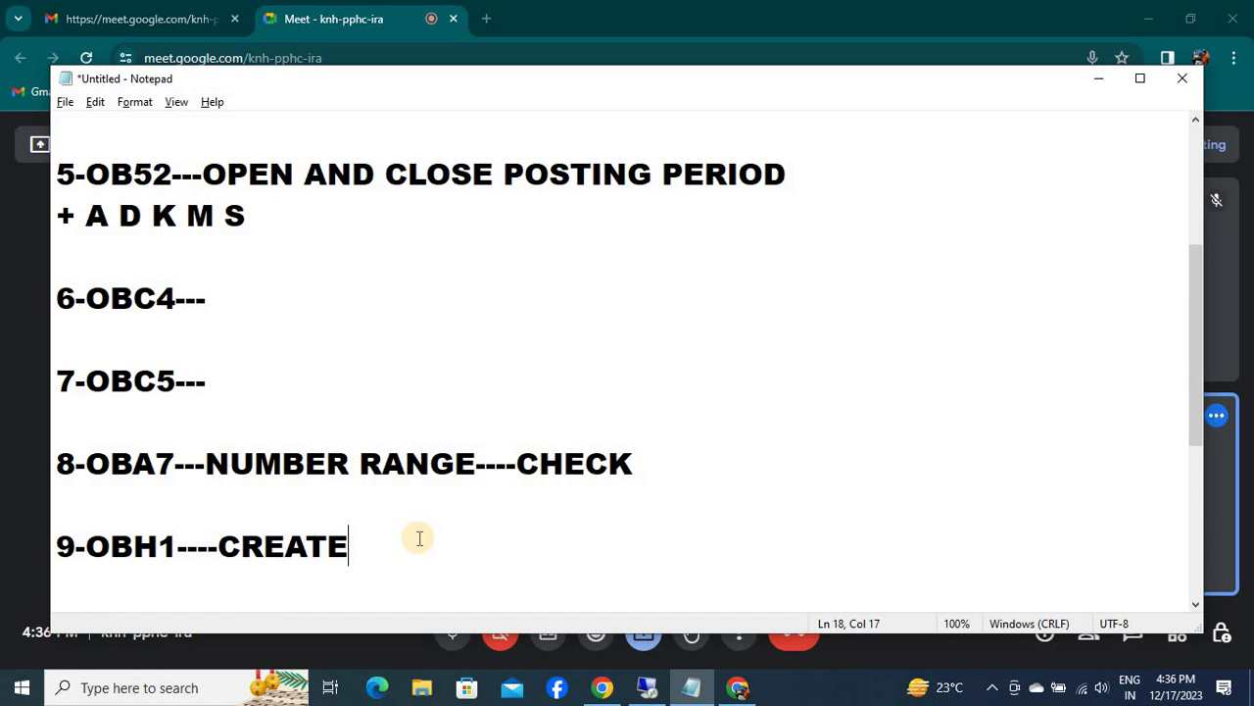
key("alt+Tab")
key("alt+Tab")
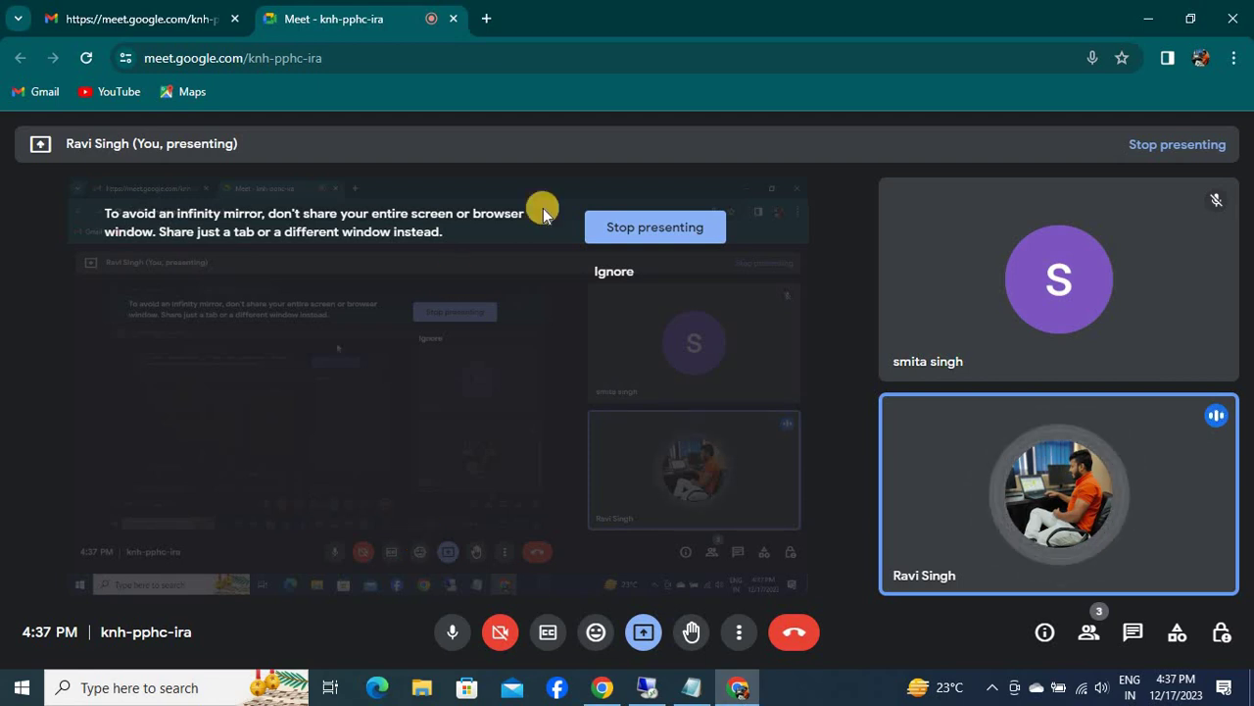
left_click(1150, 17)
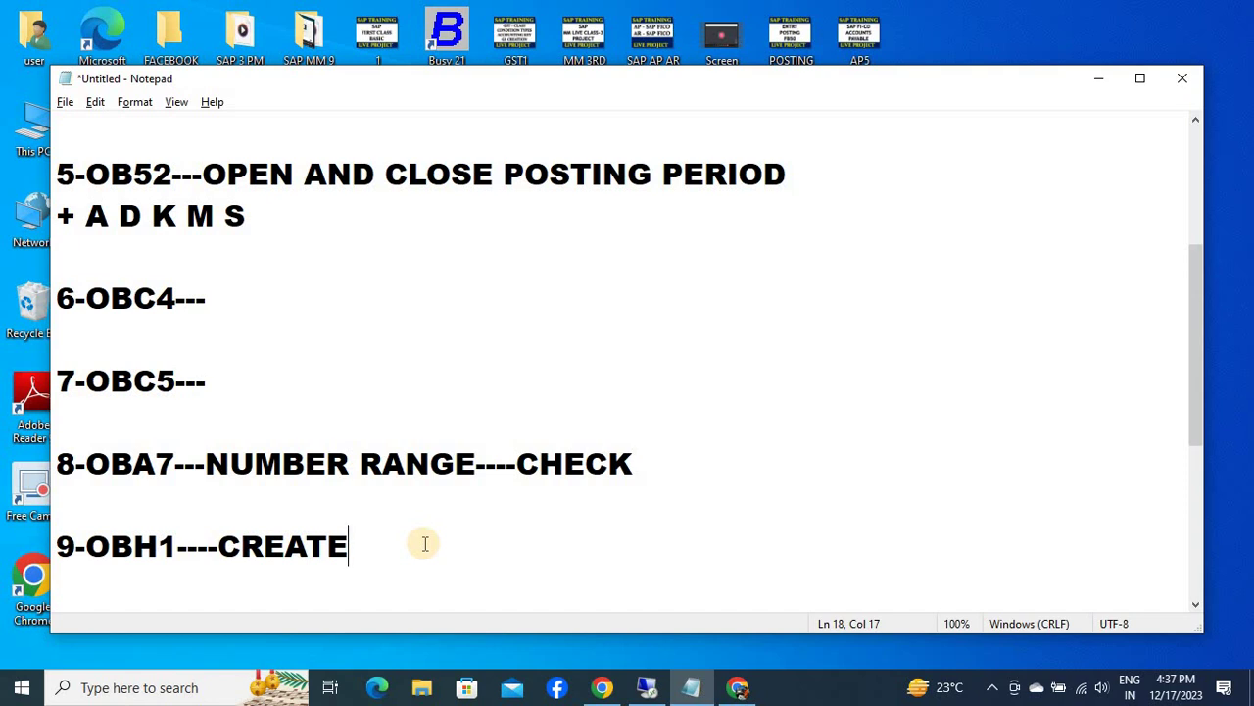
key("Return")
key("Return")
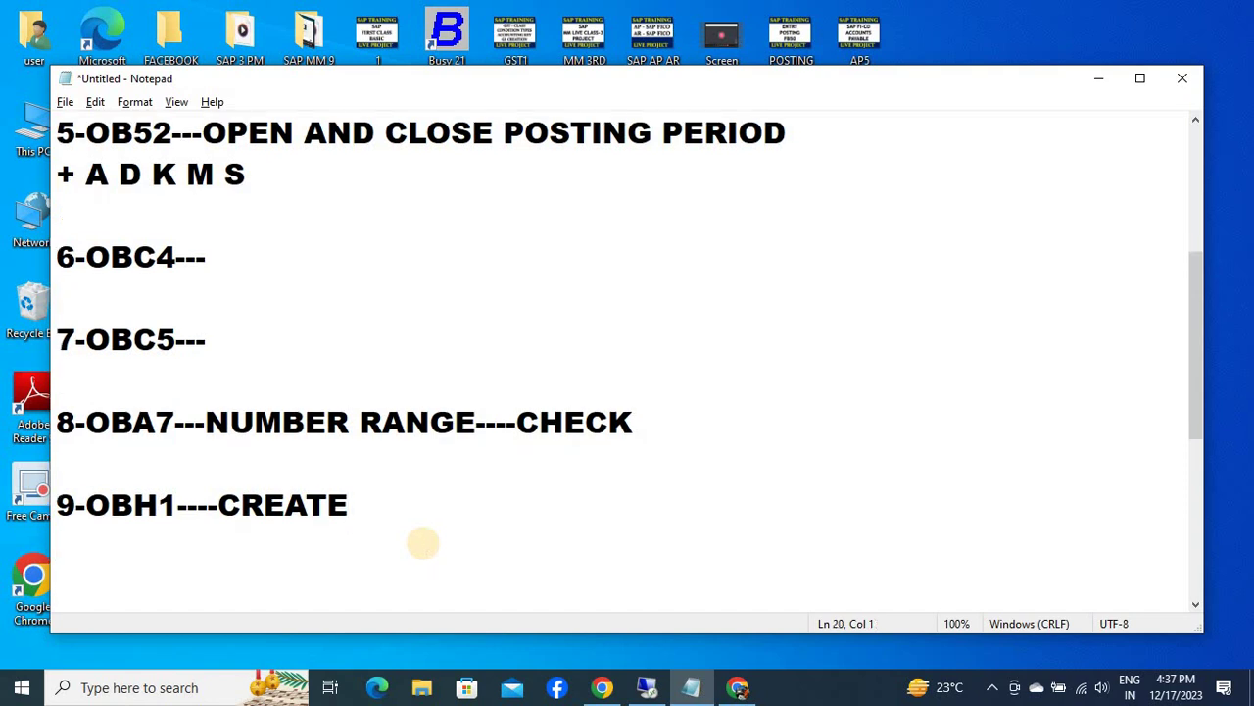